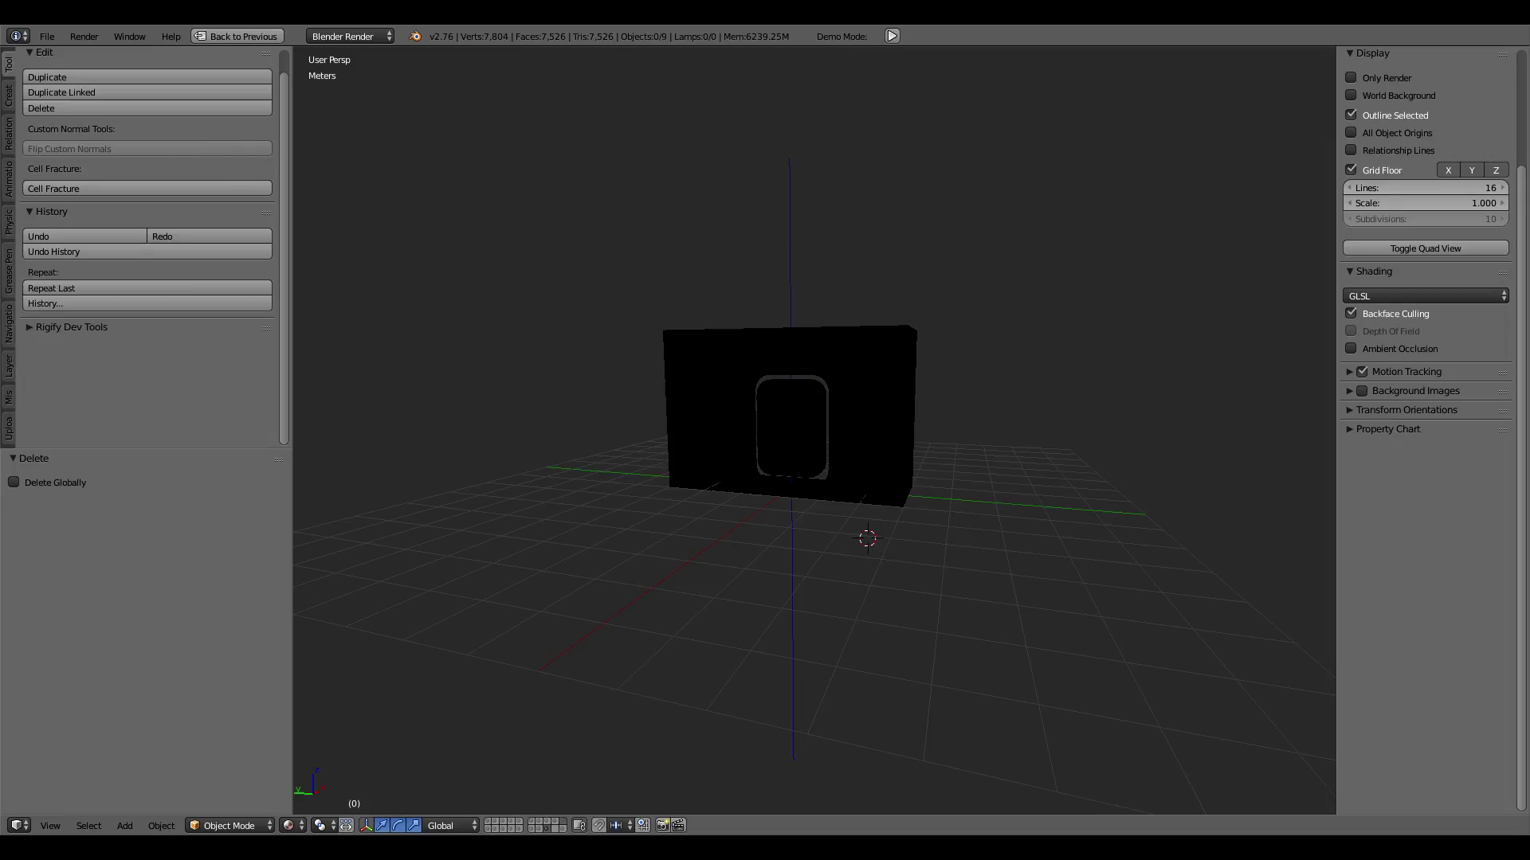
Step: Add a point lamp and move it 5 m left along X and 2 m up
mouse_move(666, 352)
middle_mouse_down()
mouse_move(678, 399)
mouse_move(611, 402)
middle_mouse_up()
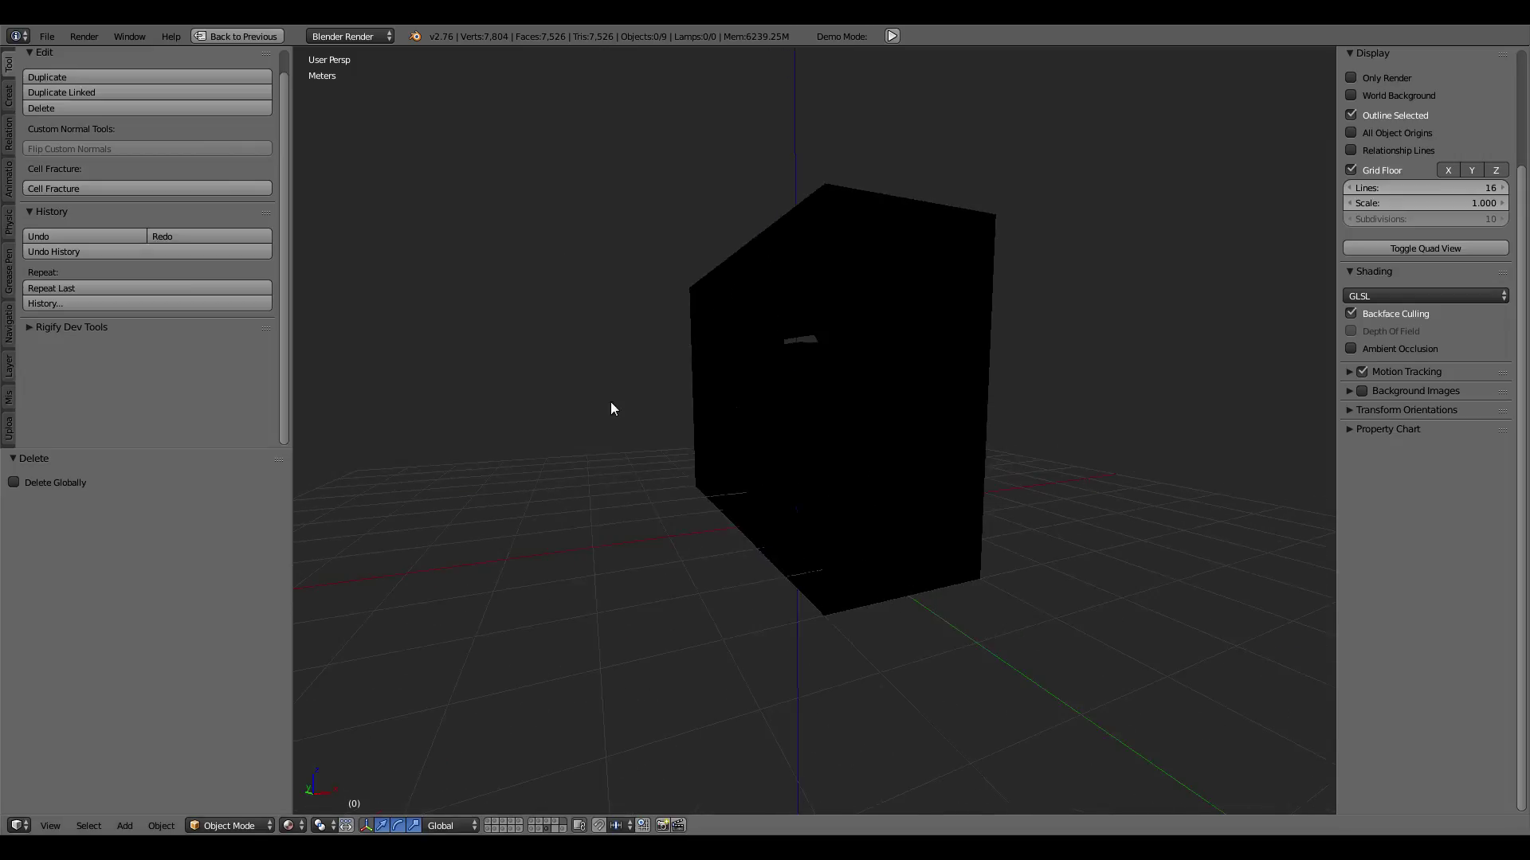
scroll(610, 402, "up", 3)
key("shift+a")
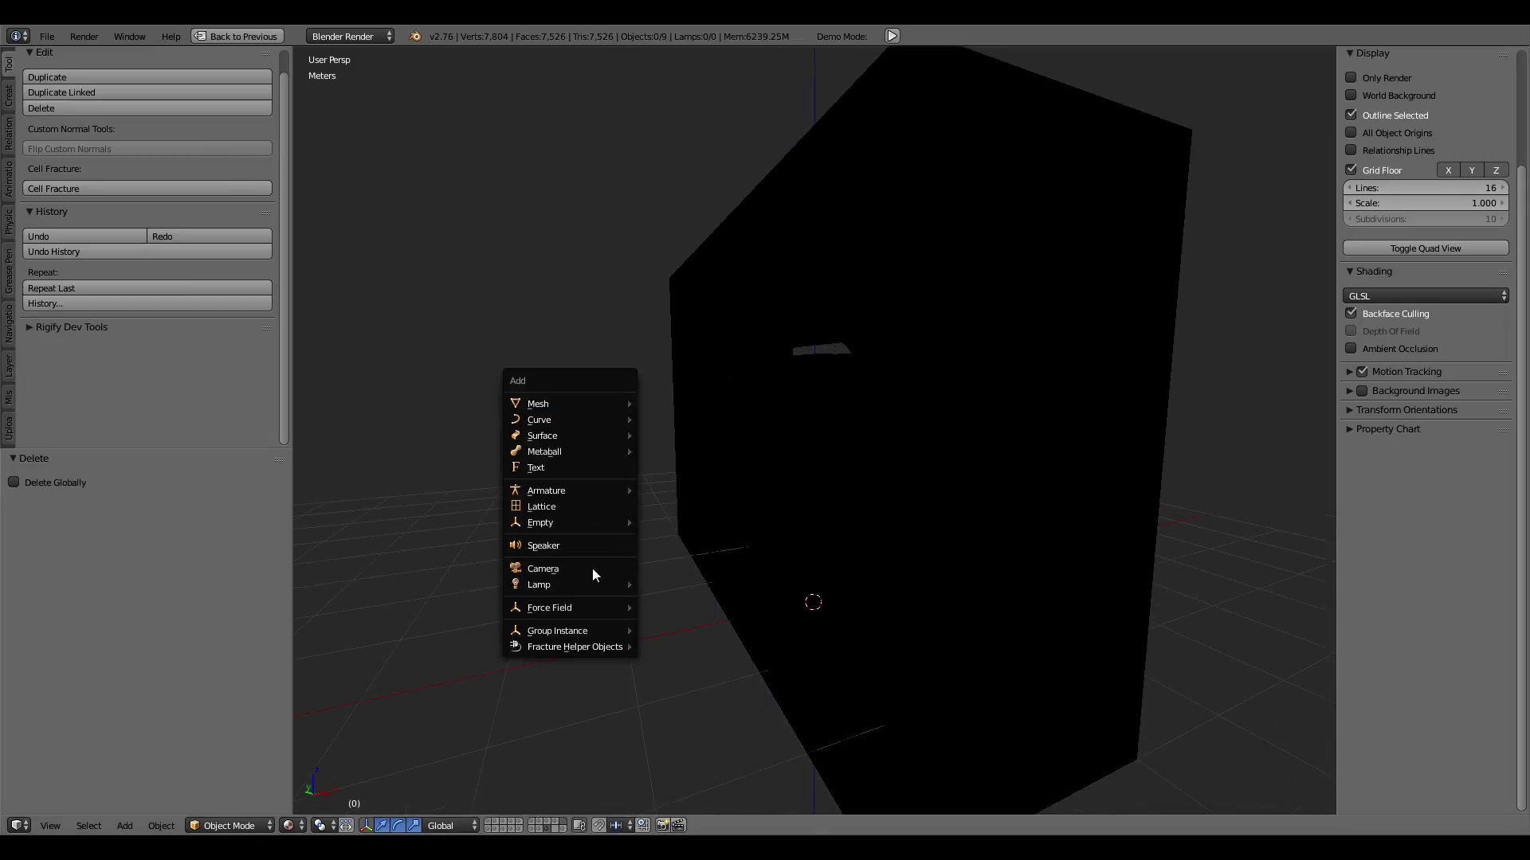
left_click(709, 575)
scroll(851, 536, "down", 3)
scroll(851, 536, "down", 2)
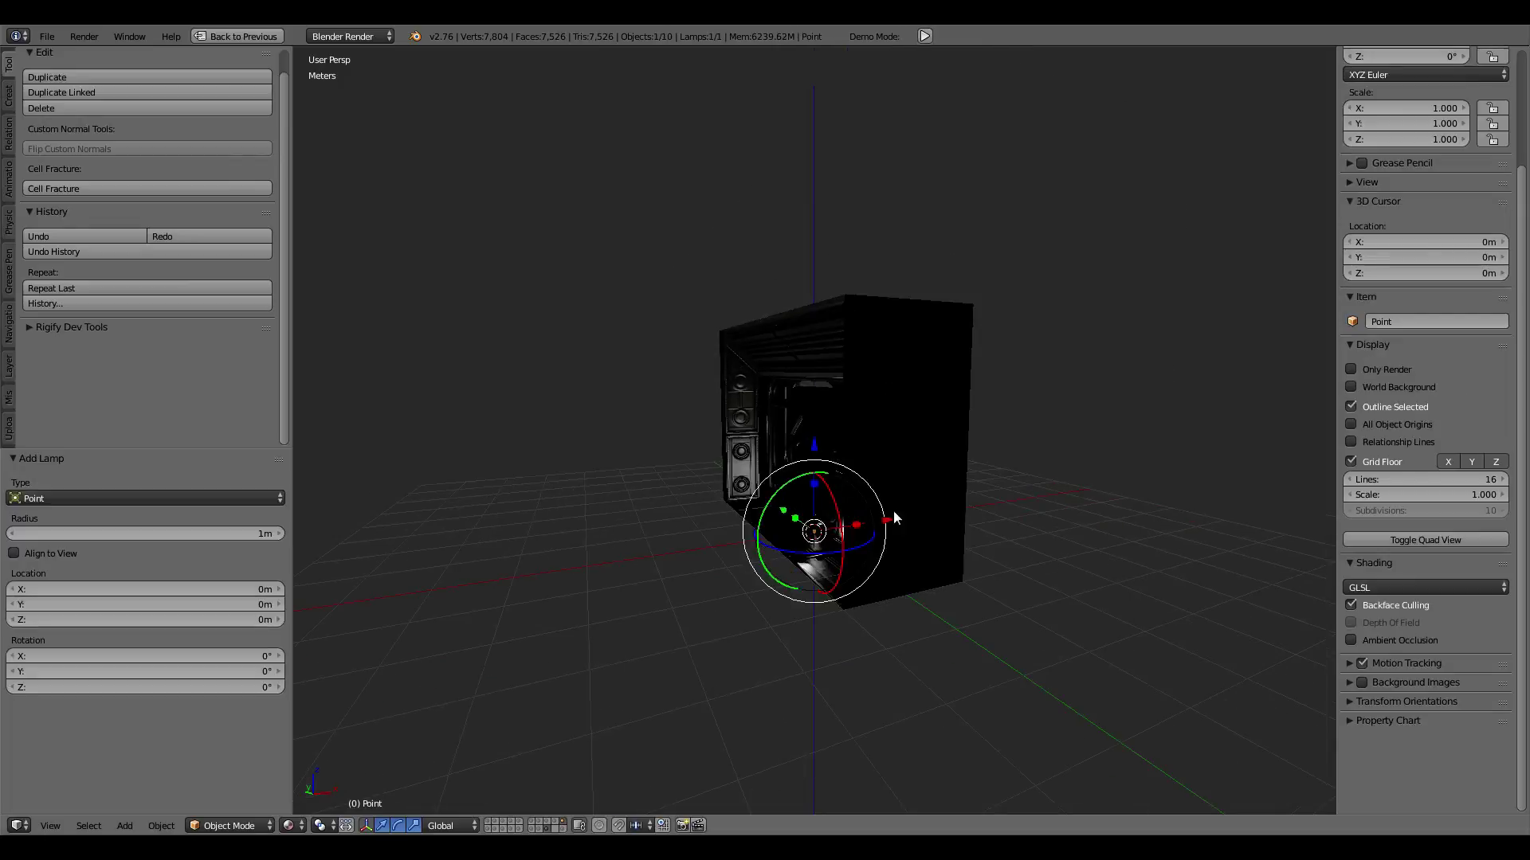
key("x")
right_click_drag(851, 536, 577, 556)
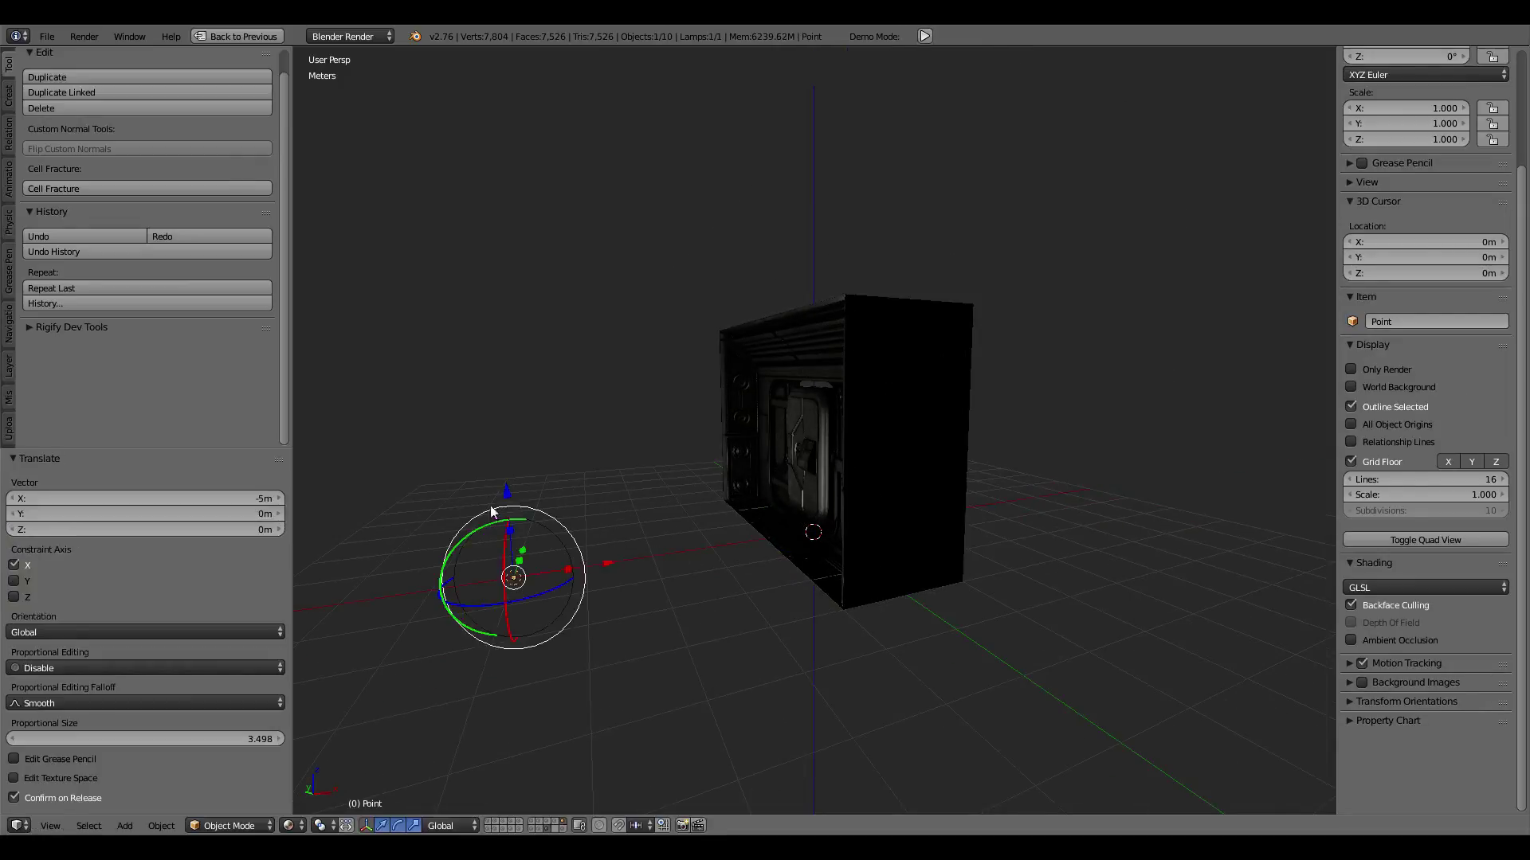
key("z")
right_click_drag(510, 470, 495, 373)
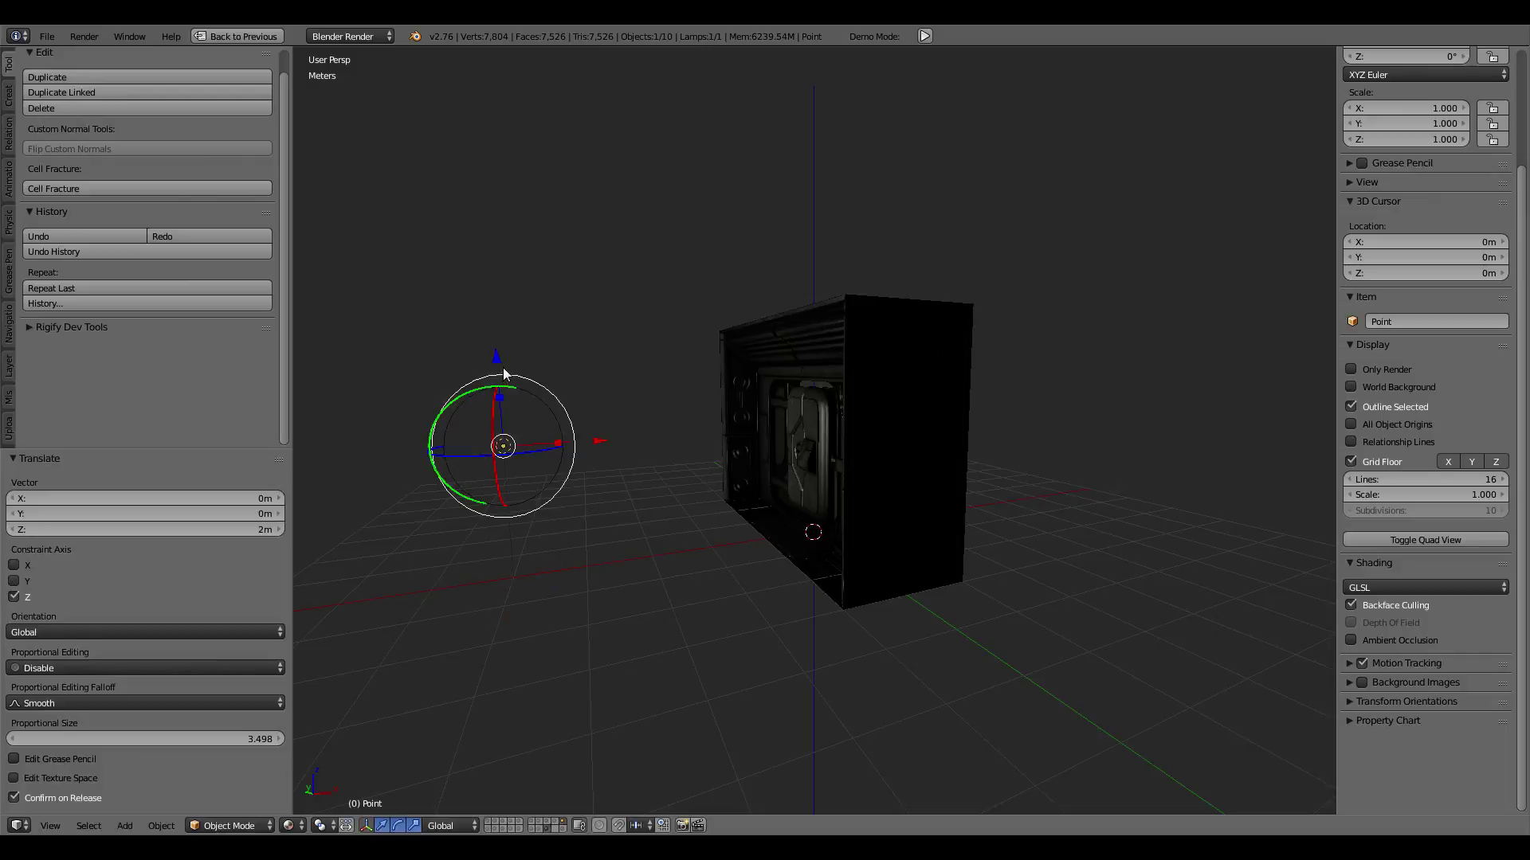
Step: Switch to the Front Ortho view and look over the Pivot Point choices
key("KP_3")
key("KP_1")
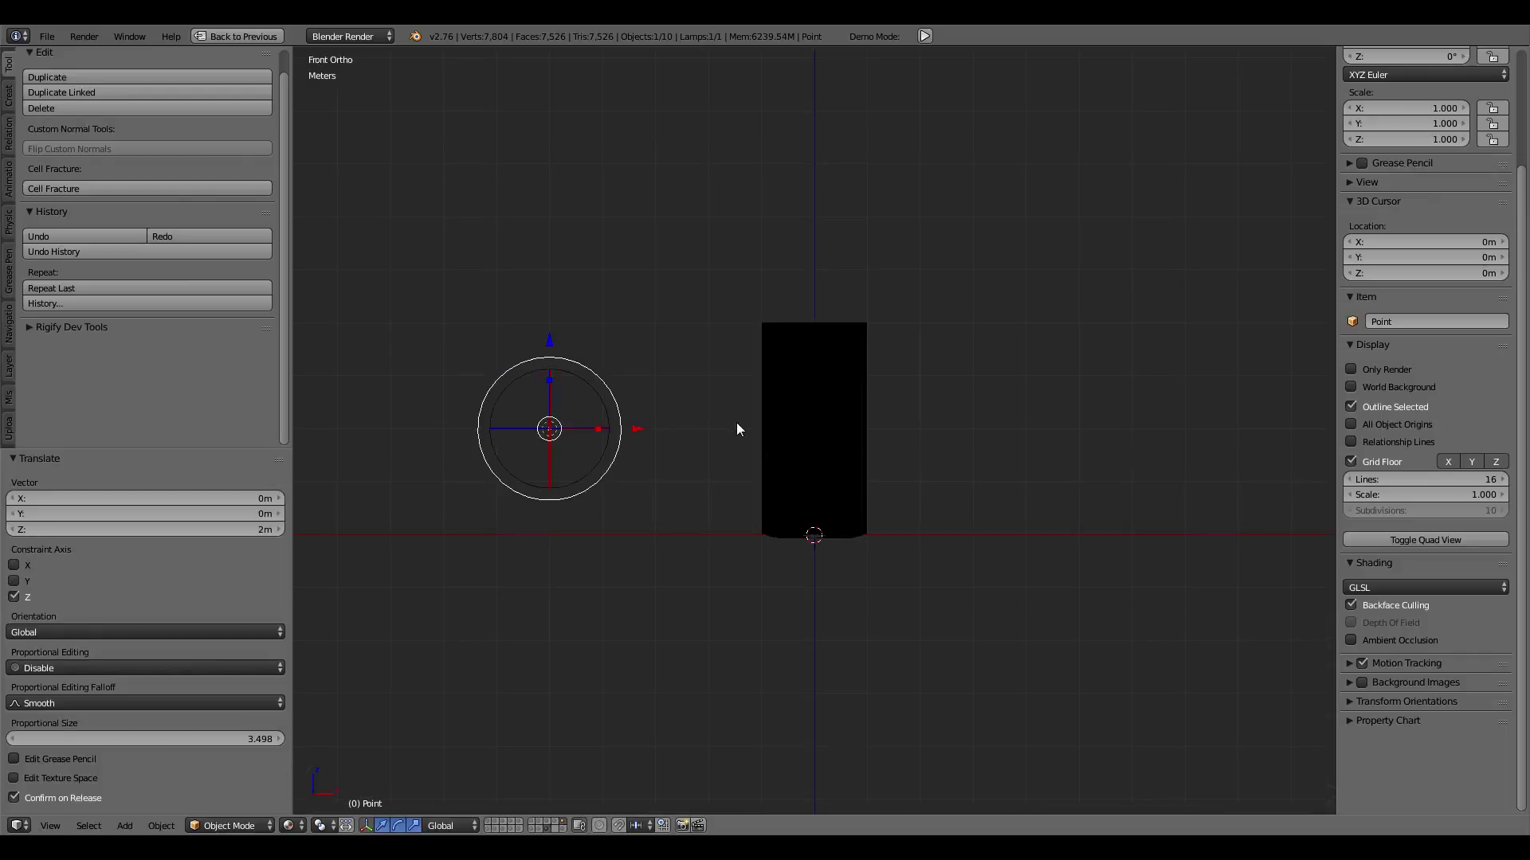
left_click(323, 826)
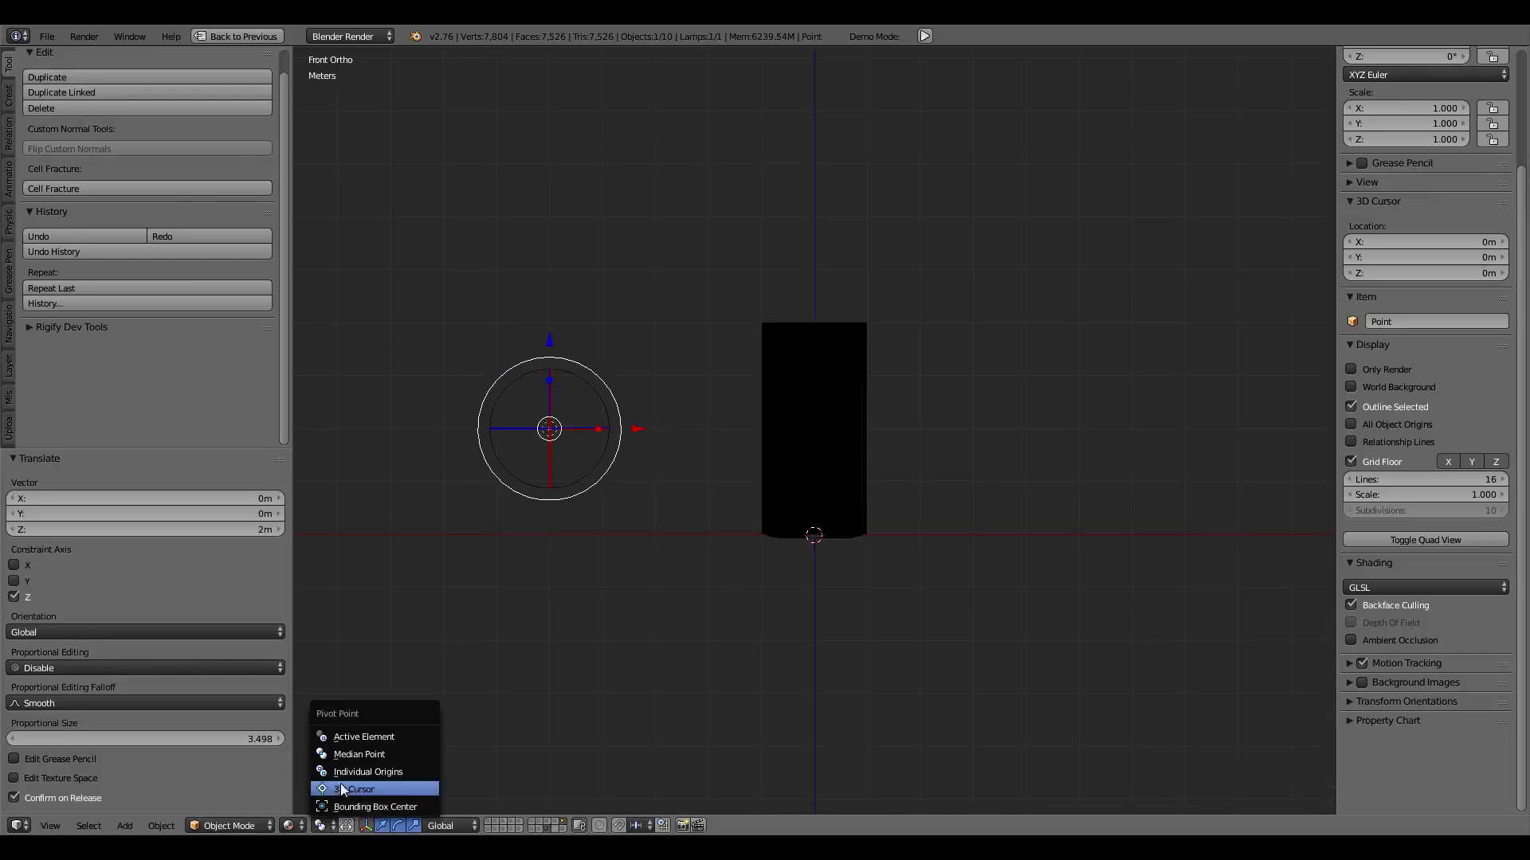
scroll(729, 466, "down", 1)
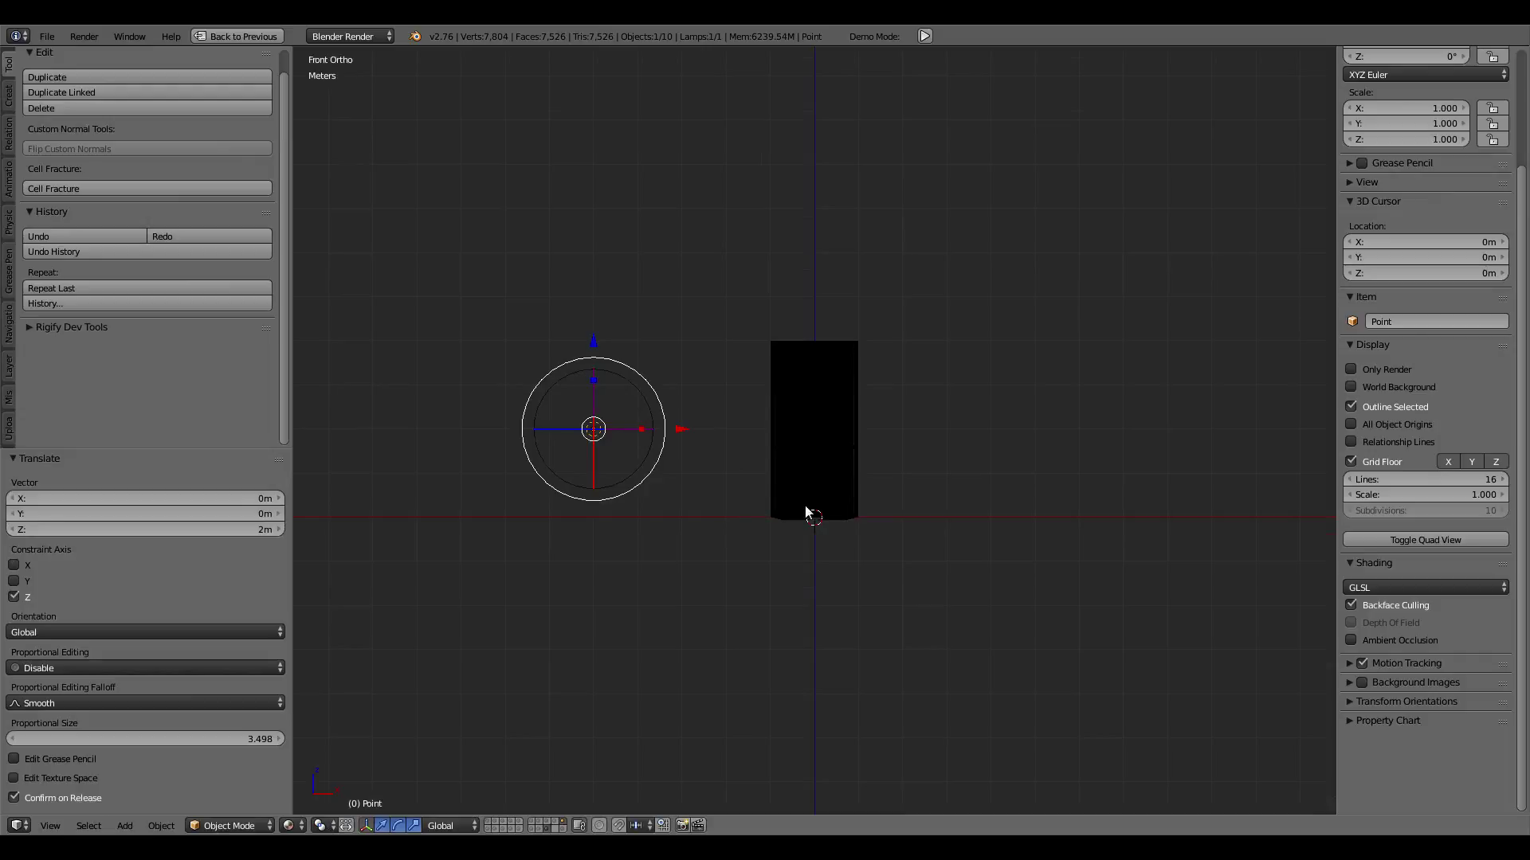
Step: Make a linked lamp copy, set the pivot to 3D Cursor, and rotate and scale it around the origin
key("alt+d")
right_click(810, 533)
key("r")
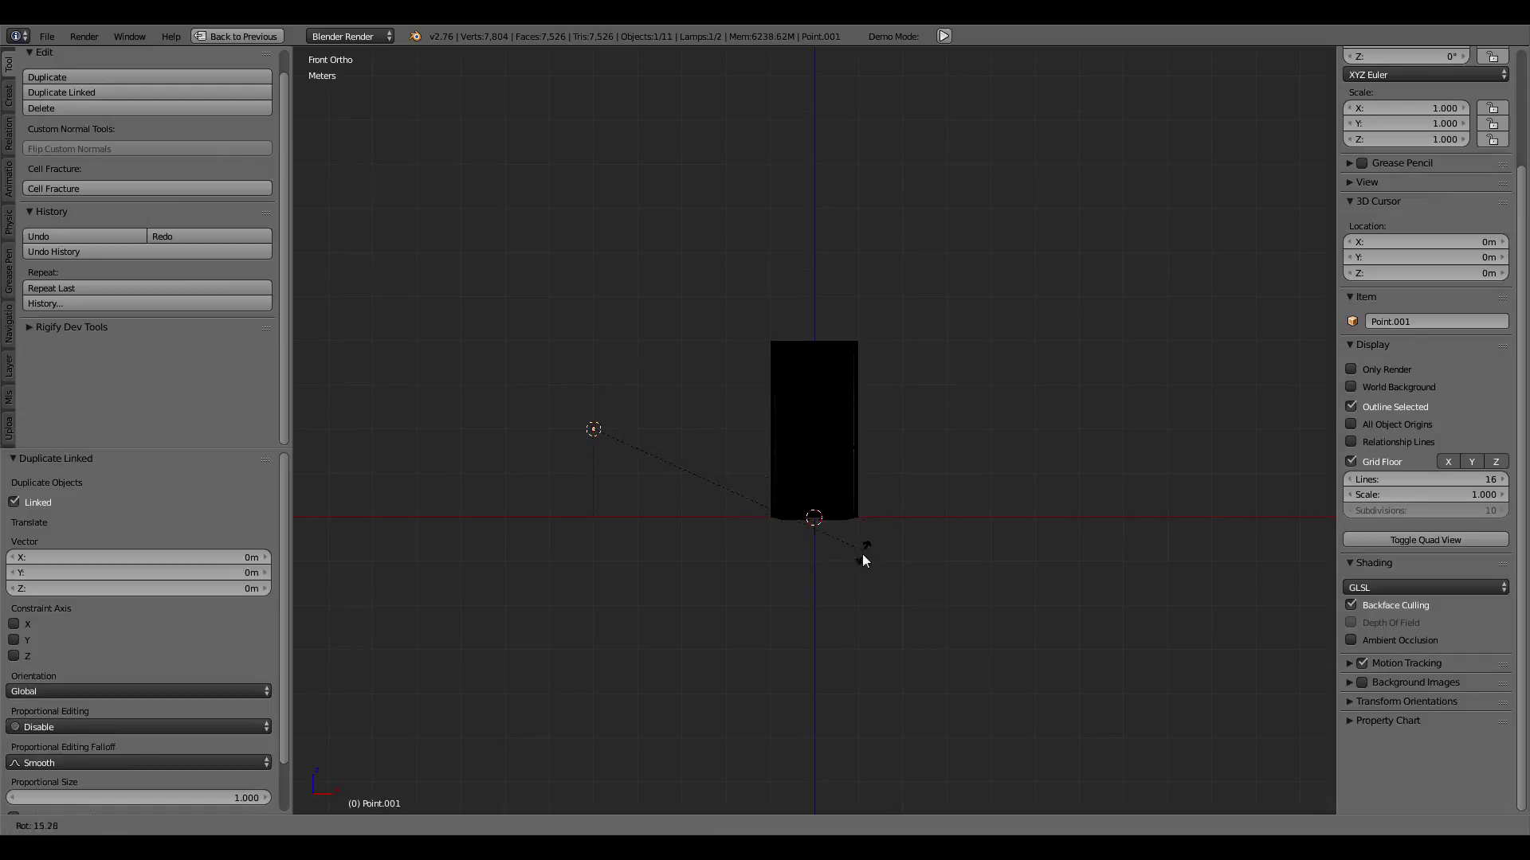
left_click(862, 553)
left_click(322, 825)
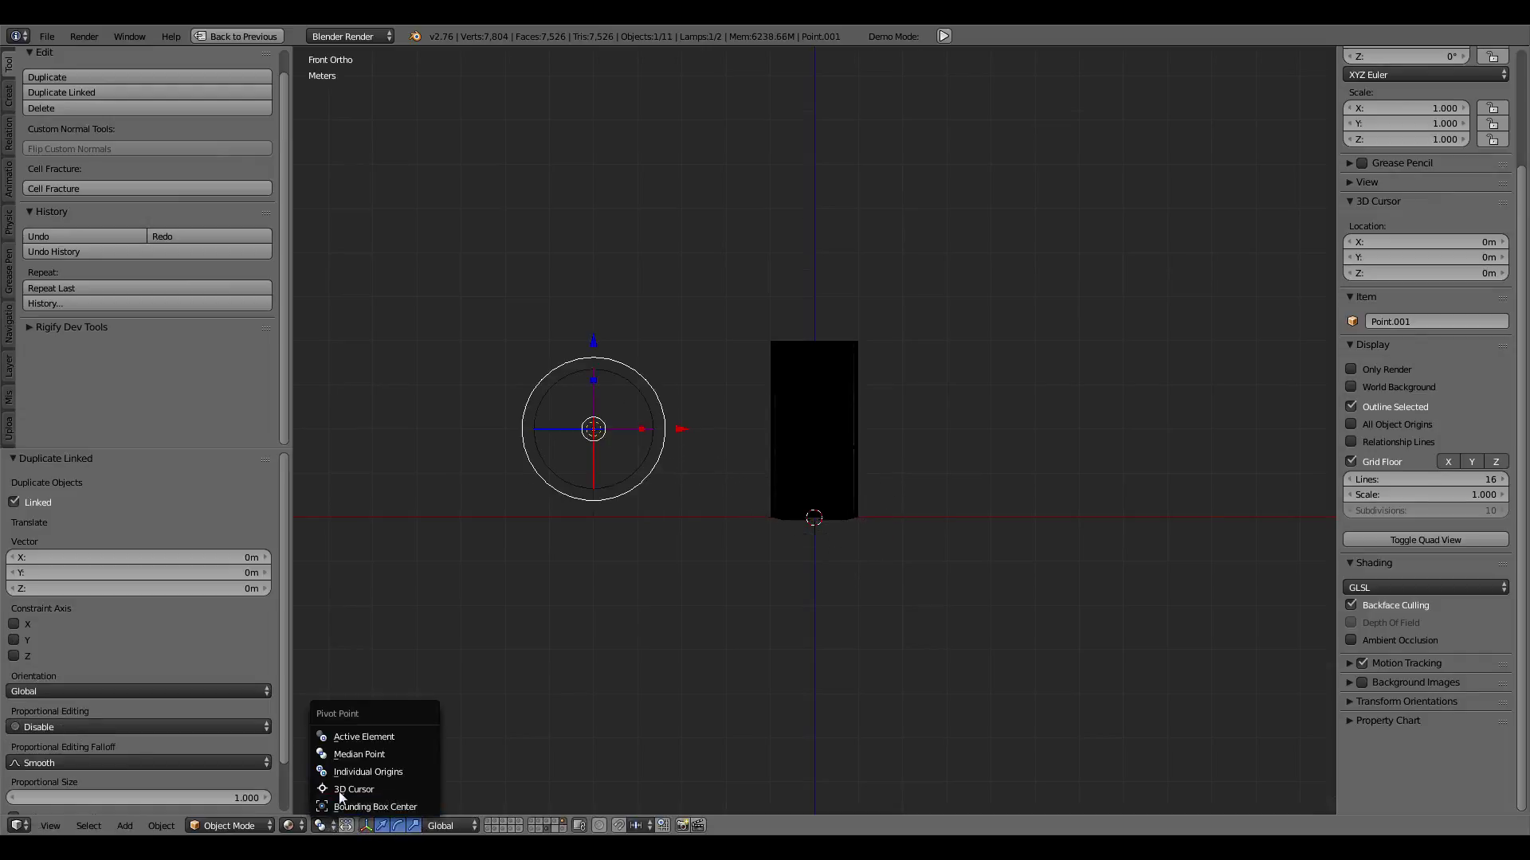
left_click(340, 791)
key("r")
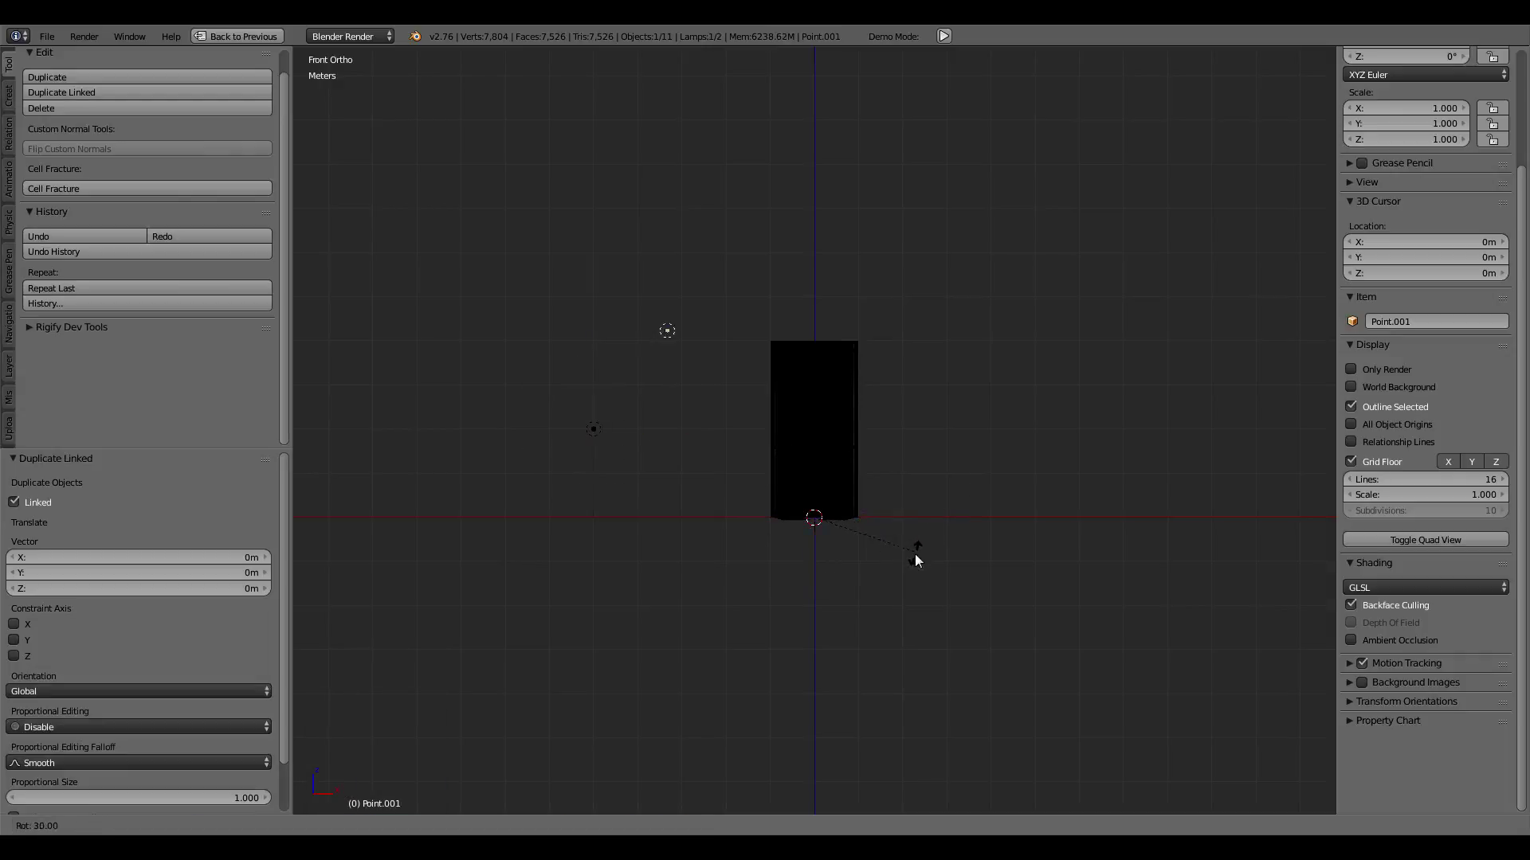
left_click(906, 561)
key("s")
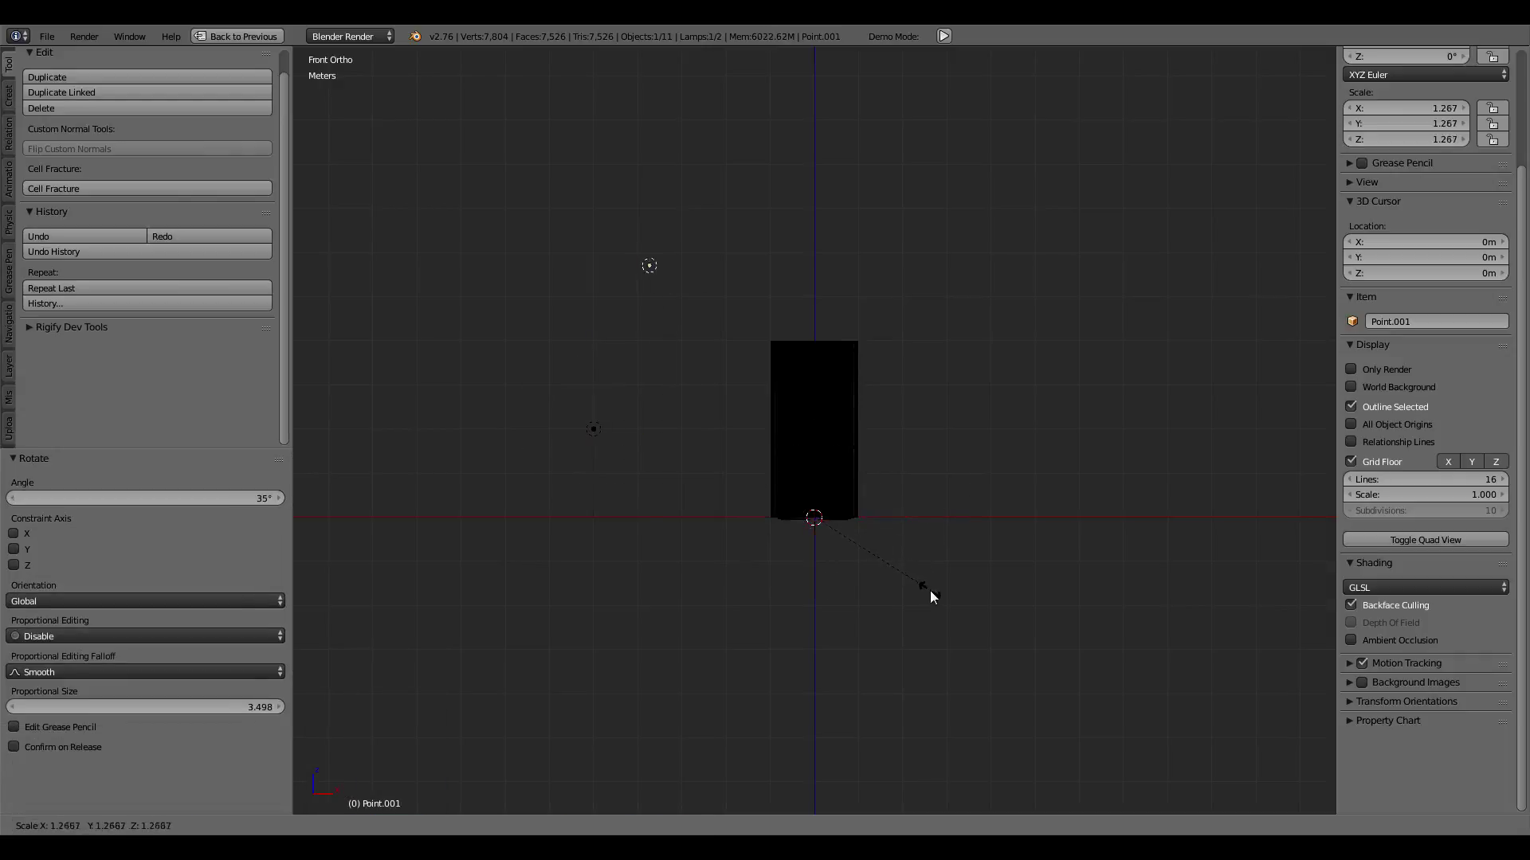
left_click(932, 591)
Step: Make a second linked copy, swung below-left of the door and pulled closer, then reselect the original lamp
key("alt+d")
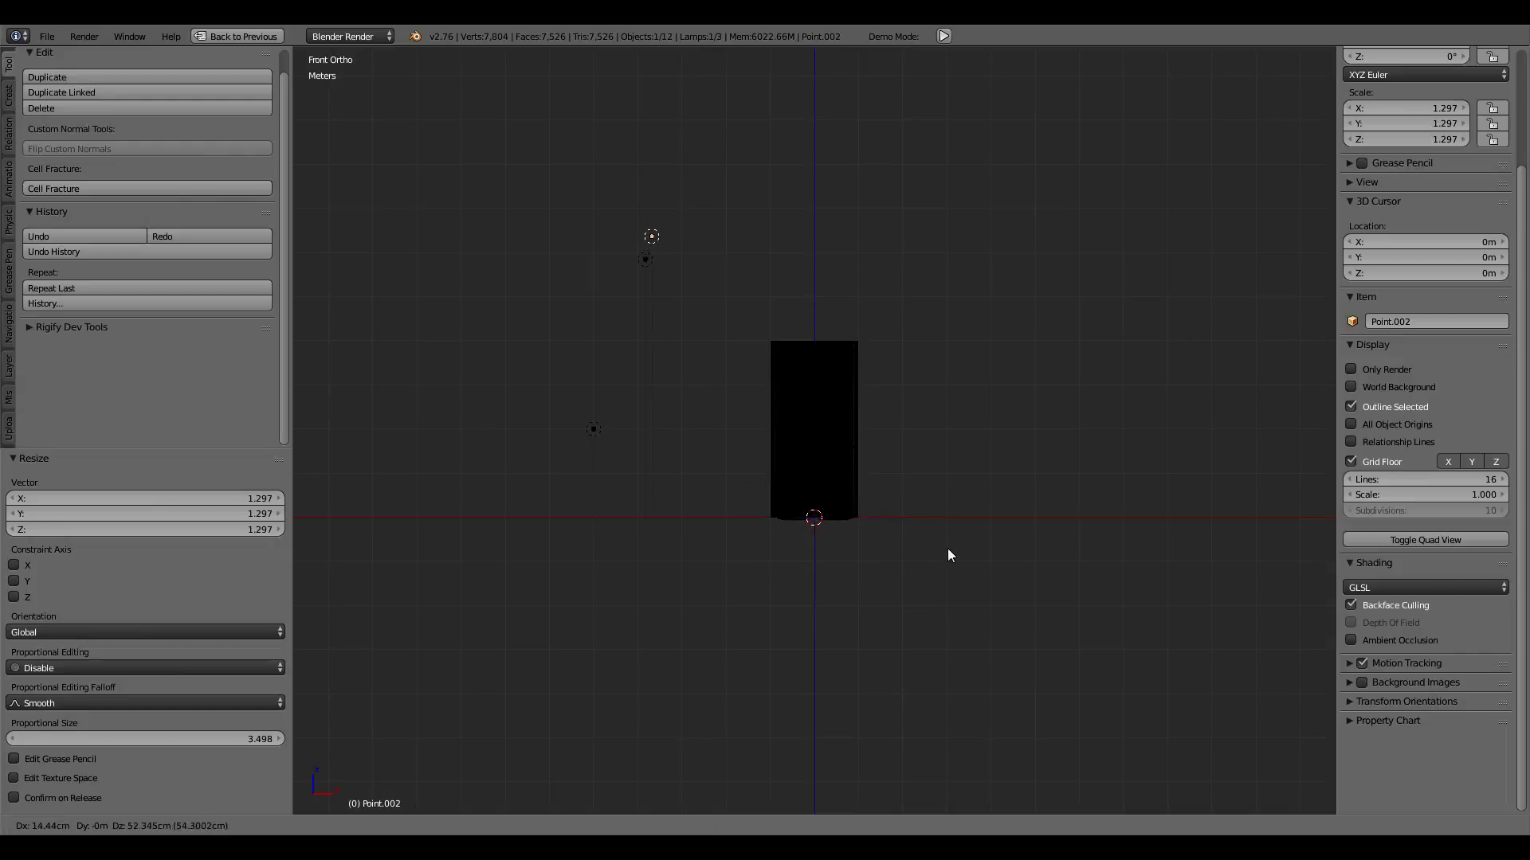
right_click(953, 537)
key("r")
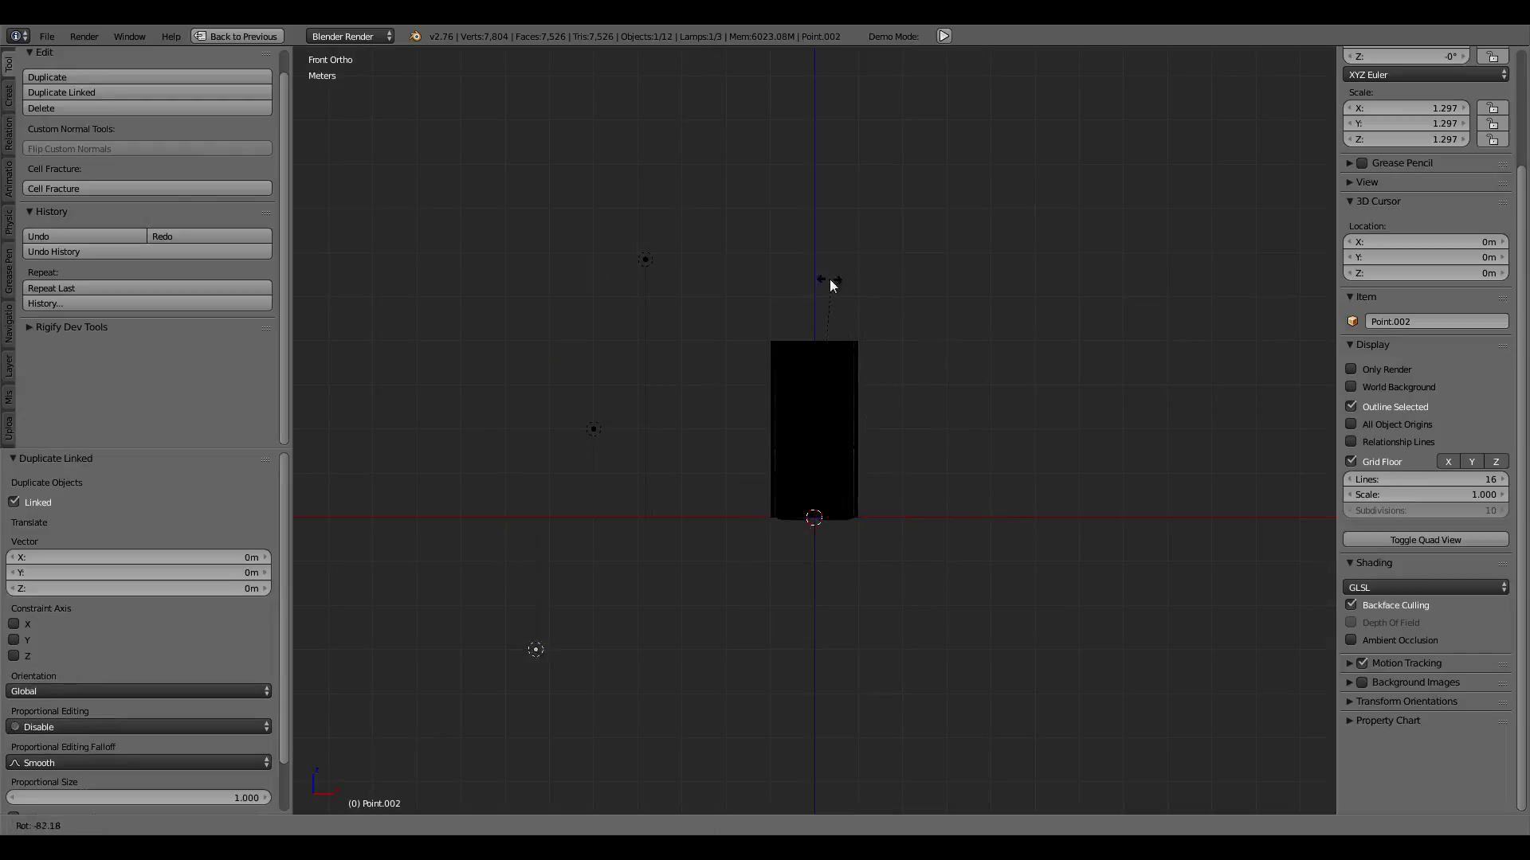
left_click(815, 274)
key("s")
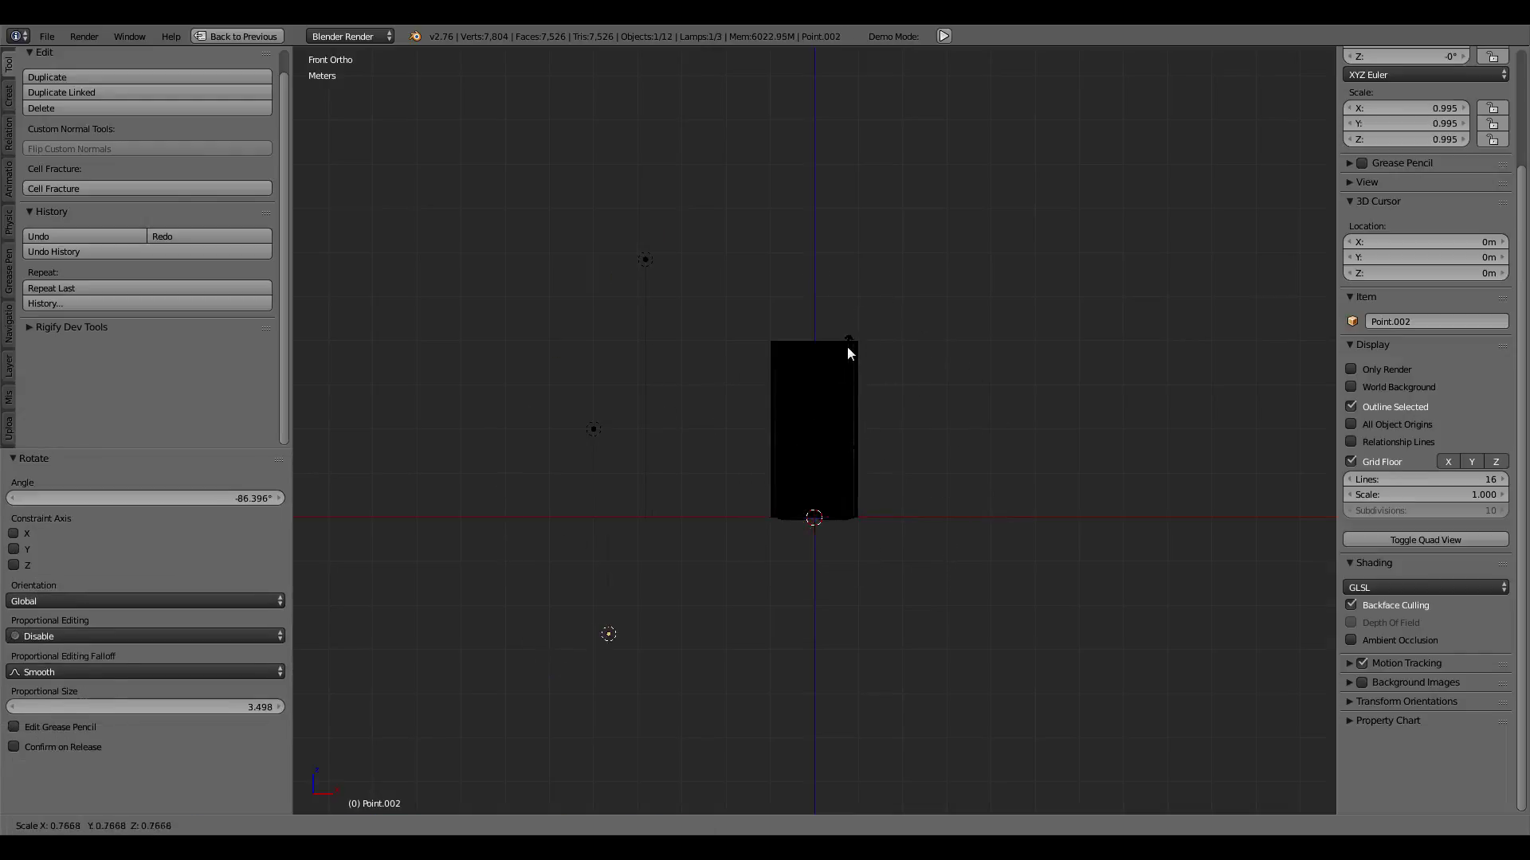
left_click(848, 346)
right_click(603, 426)
Step: In top view, select the three lamps and duplicate them in place
key("KP_7")
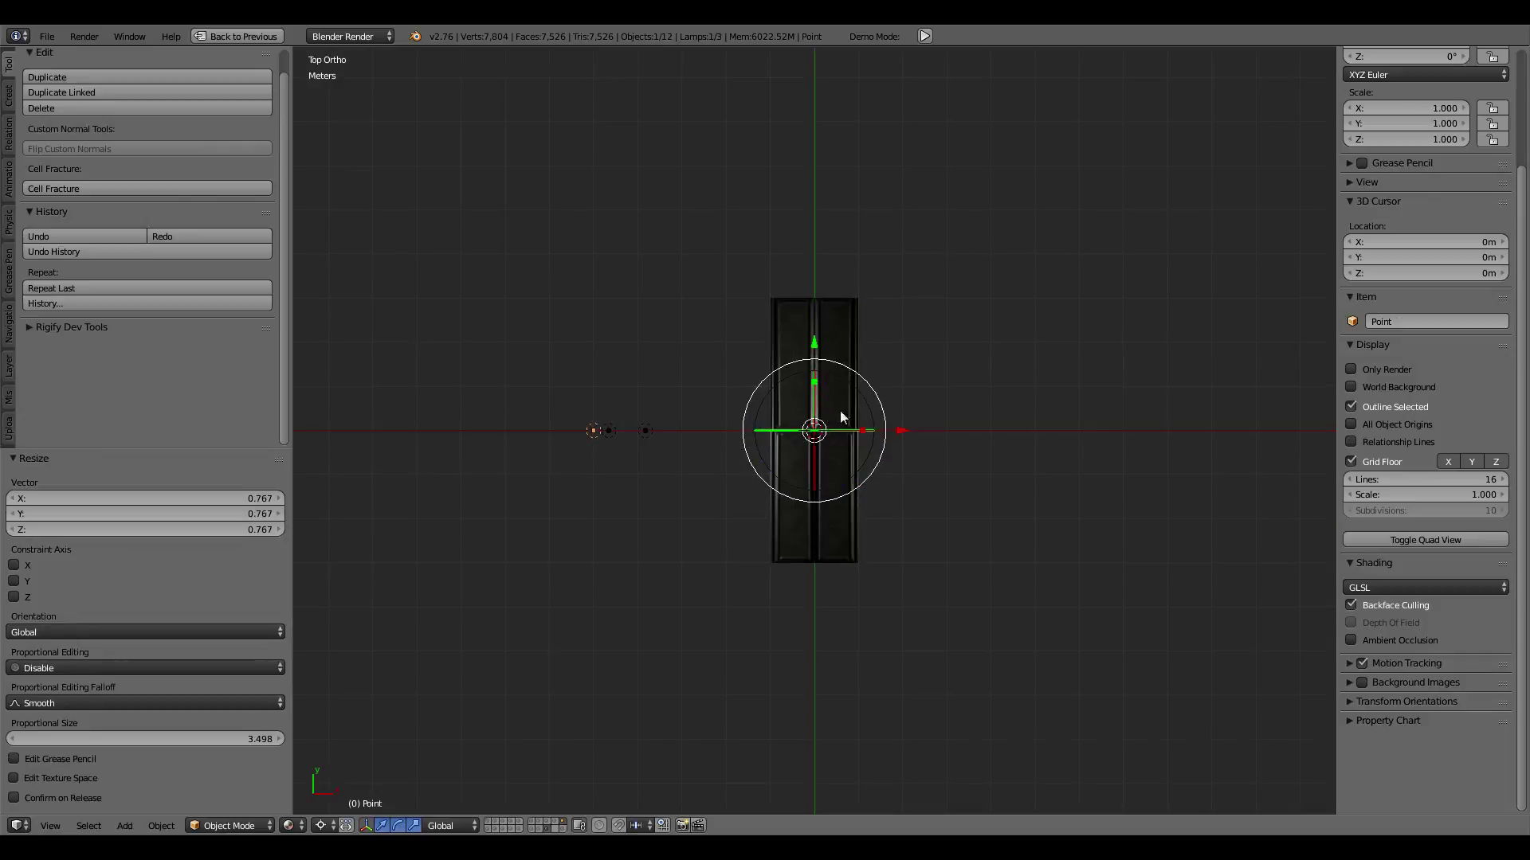
right_click(609, 431, "shift")
right_click(646, 430, "shift")
right_click(593, 431, "shift")
key("shift+d")
right_click(749, 518)
Step: Rotate the duplicated lamps 55° around the door, scale them 1.465, then rotate 9° more
key("t")
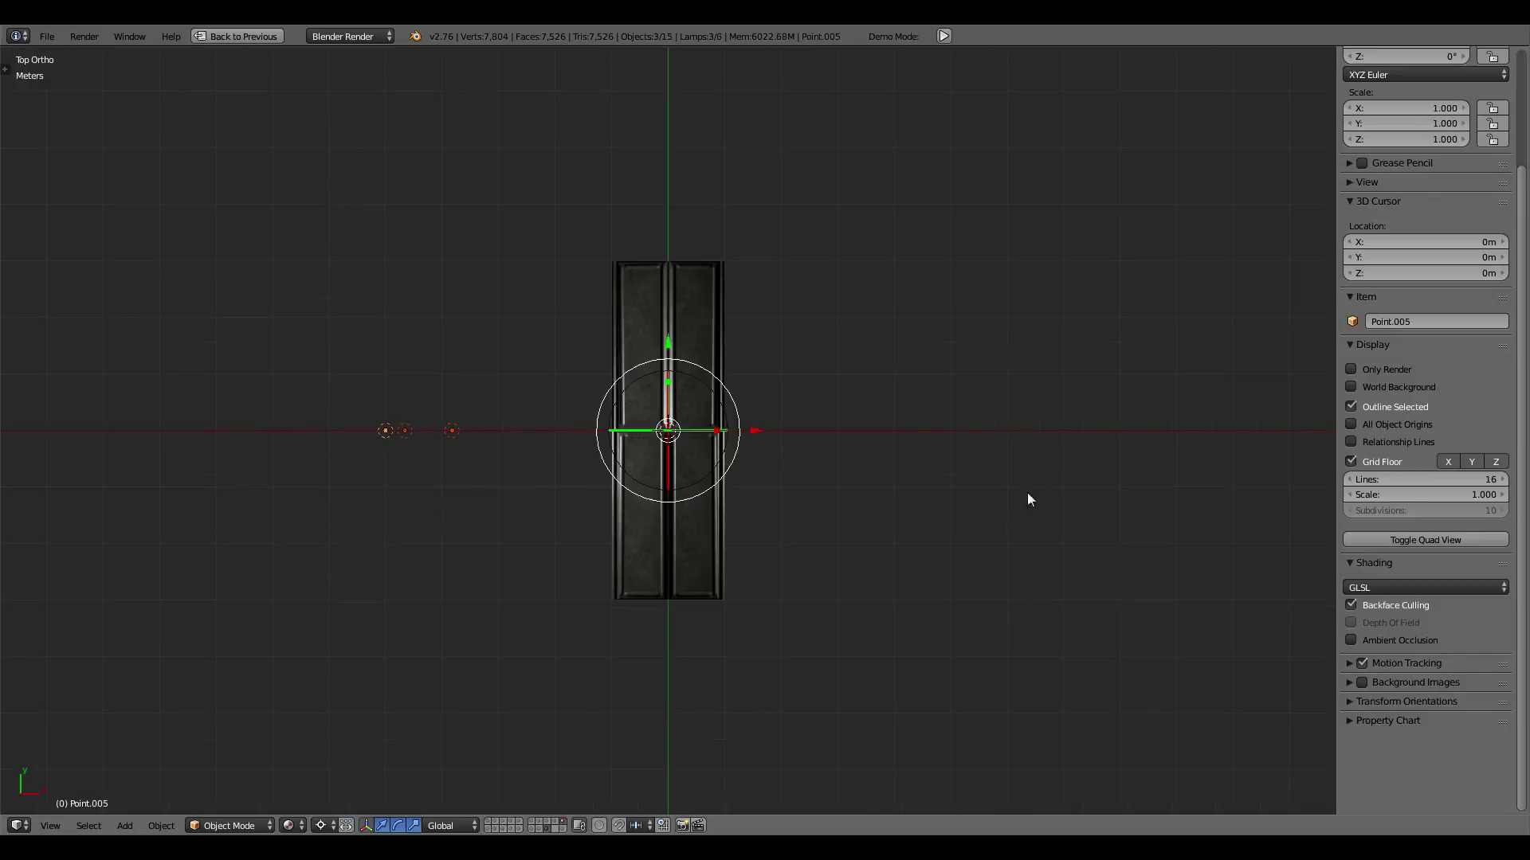
key("t")
key("r")
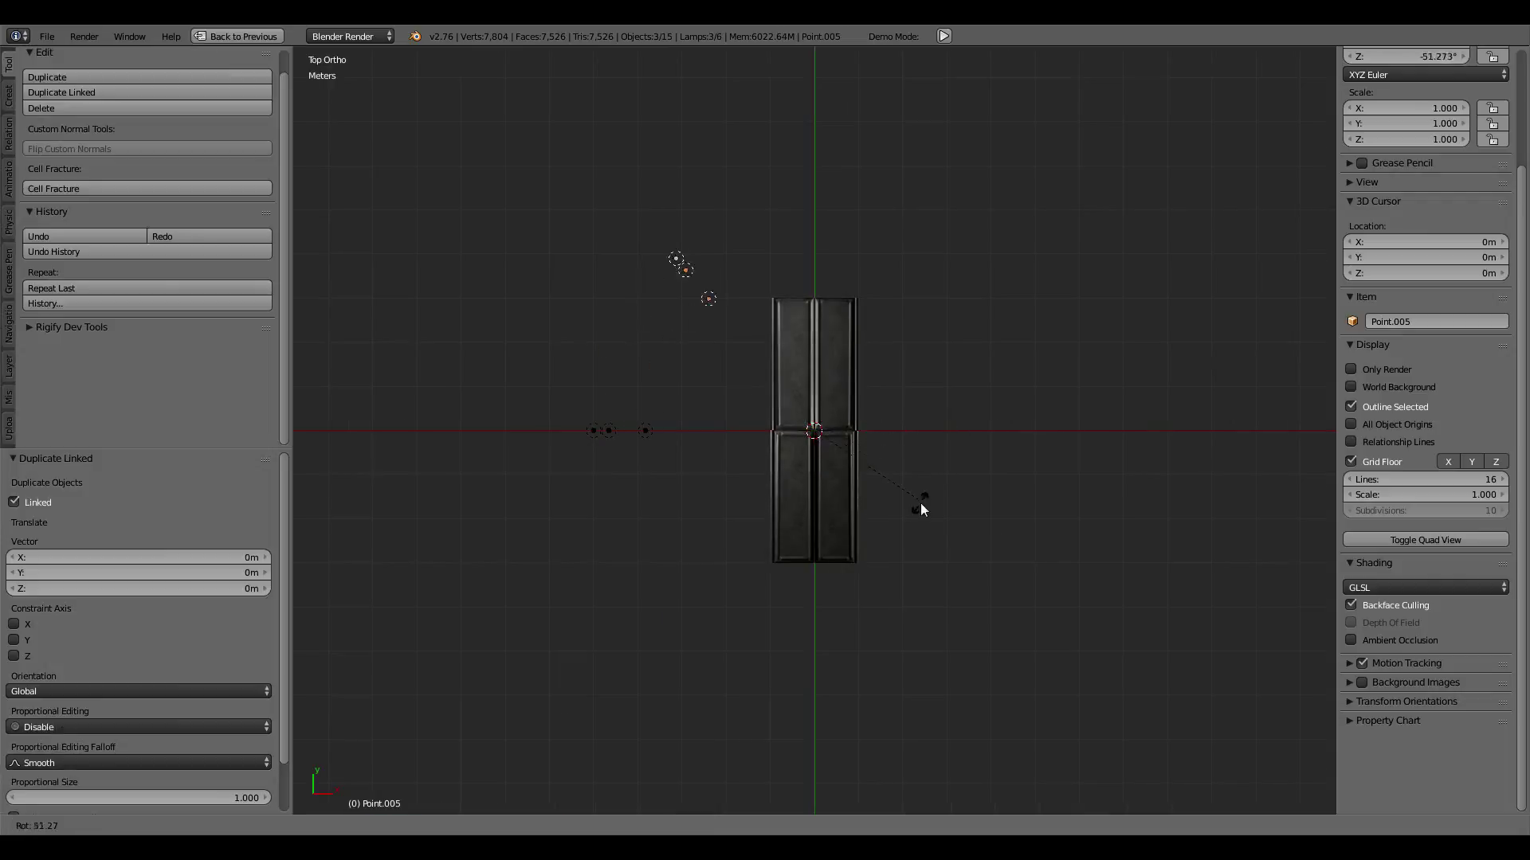
left_click(917, 511)
key("s")
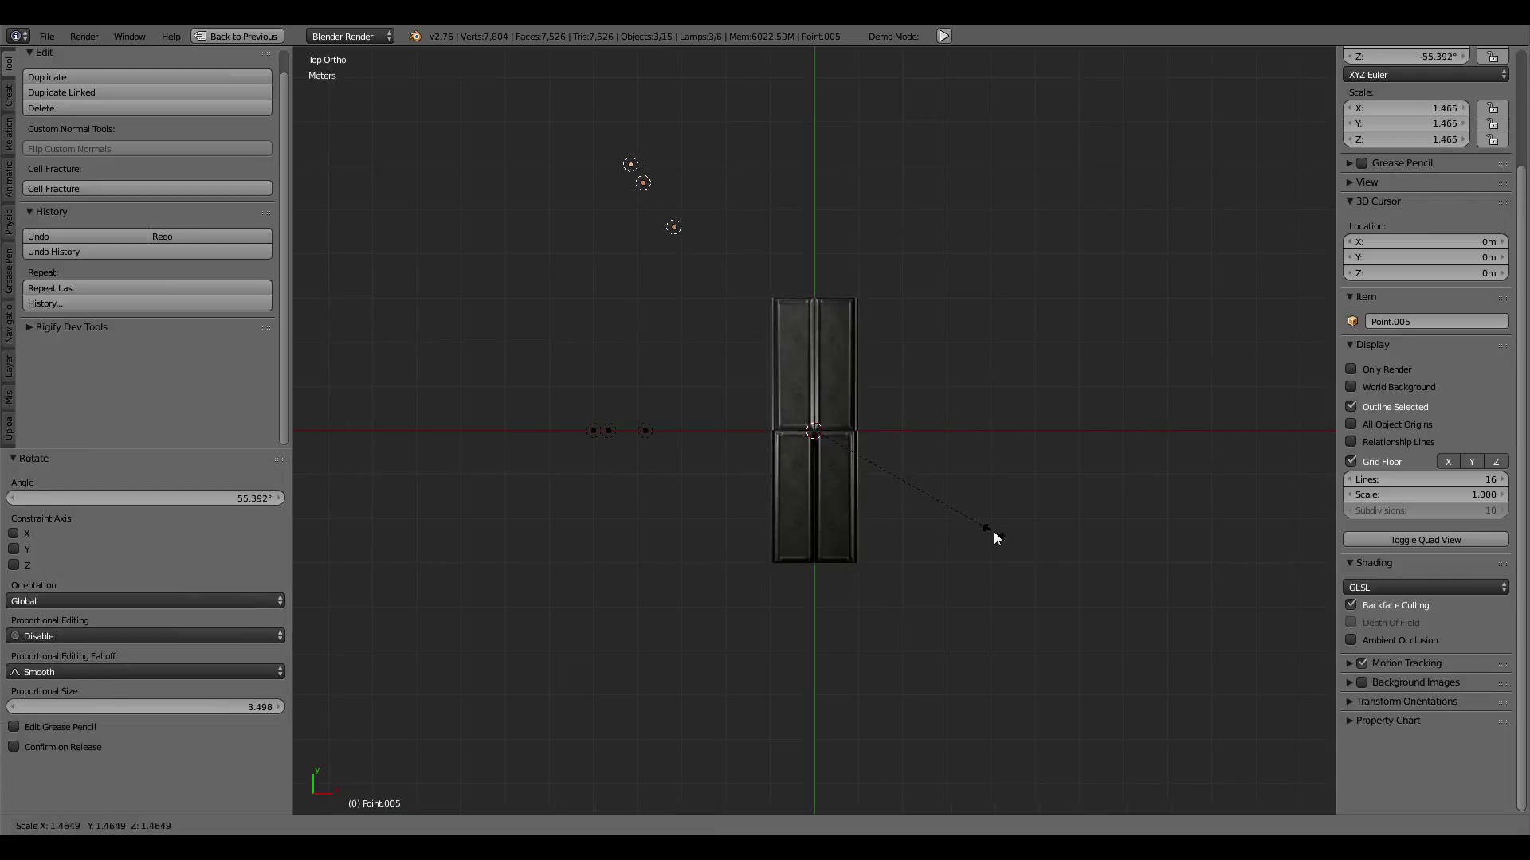
left_click(945, 492)
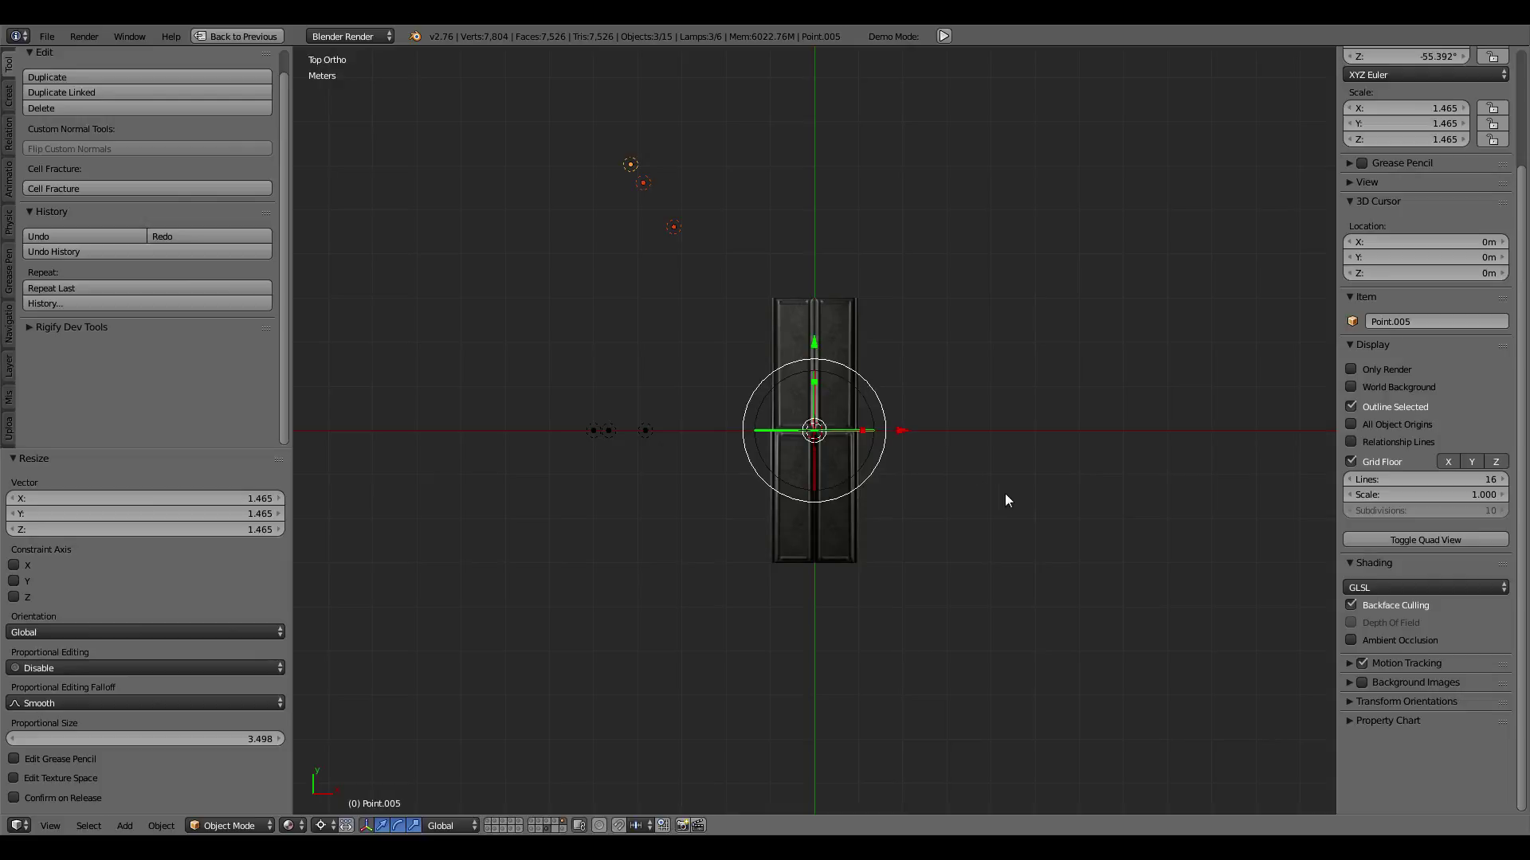
key("r")
left_click(987, 520)
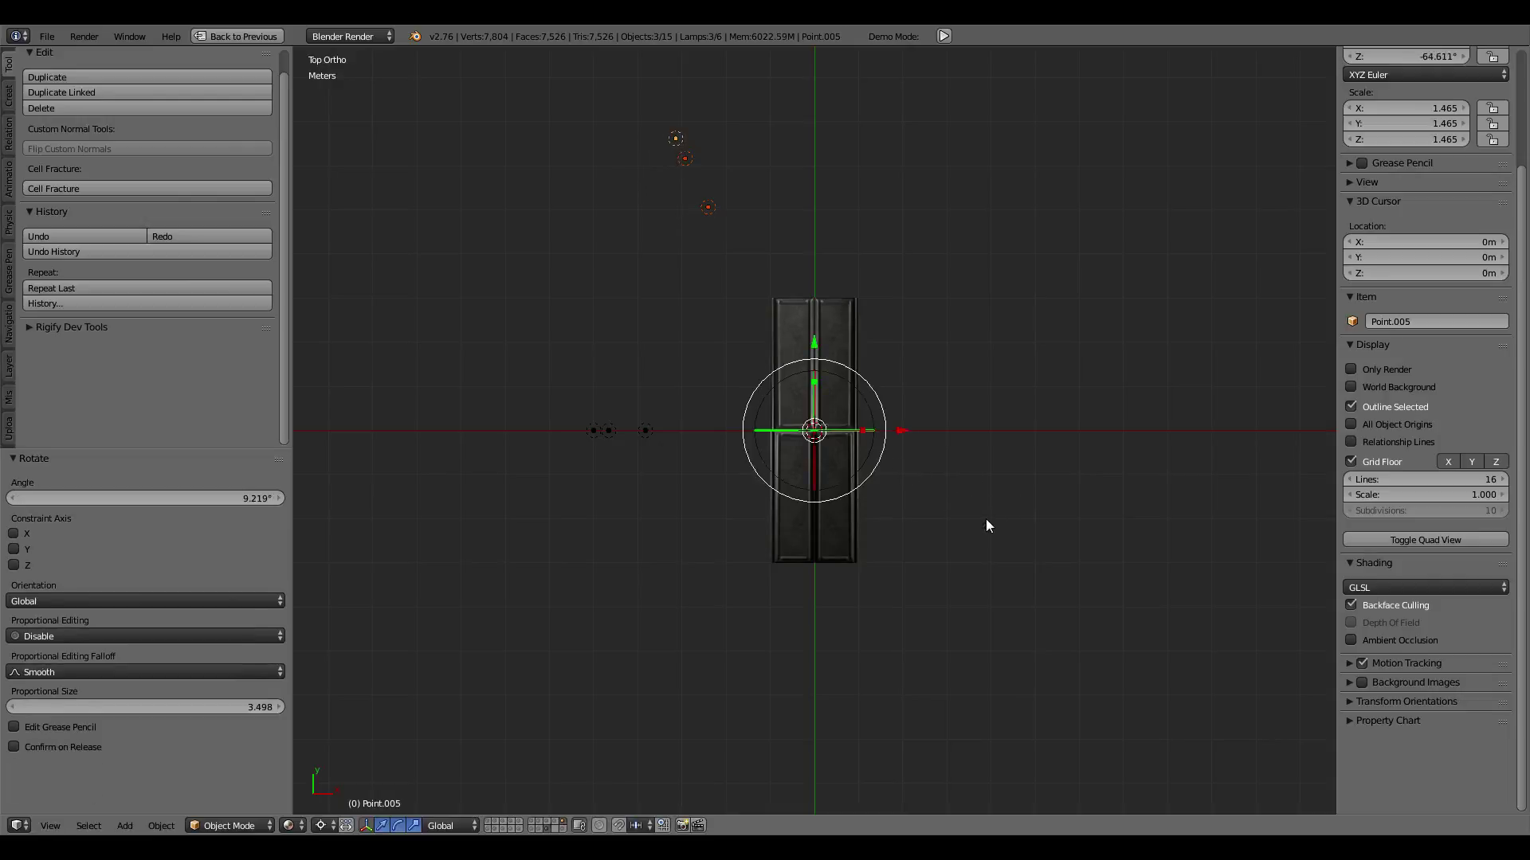
Step: Add three more sets of linked lamp copies, each rotated further around the centre
key("alt+d")
right_click(982, 500)
key("r")
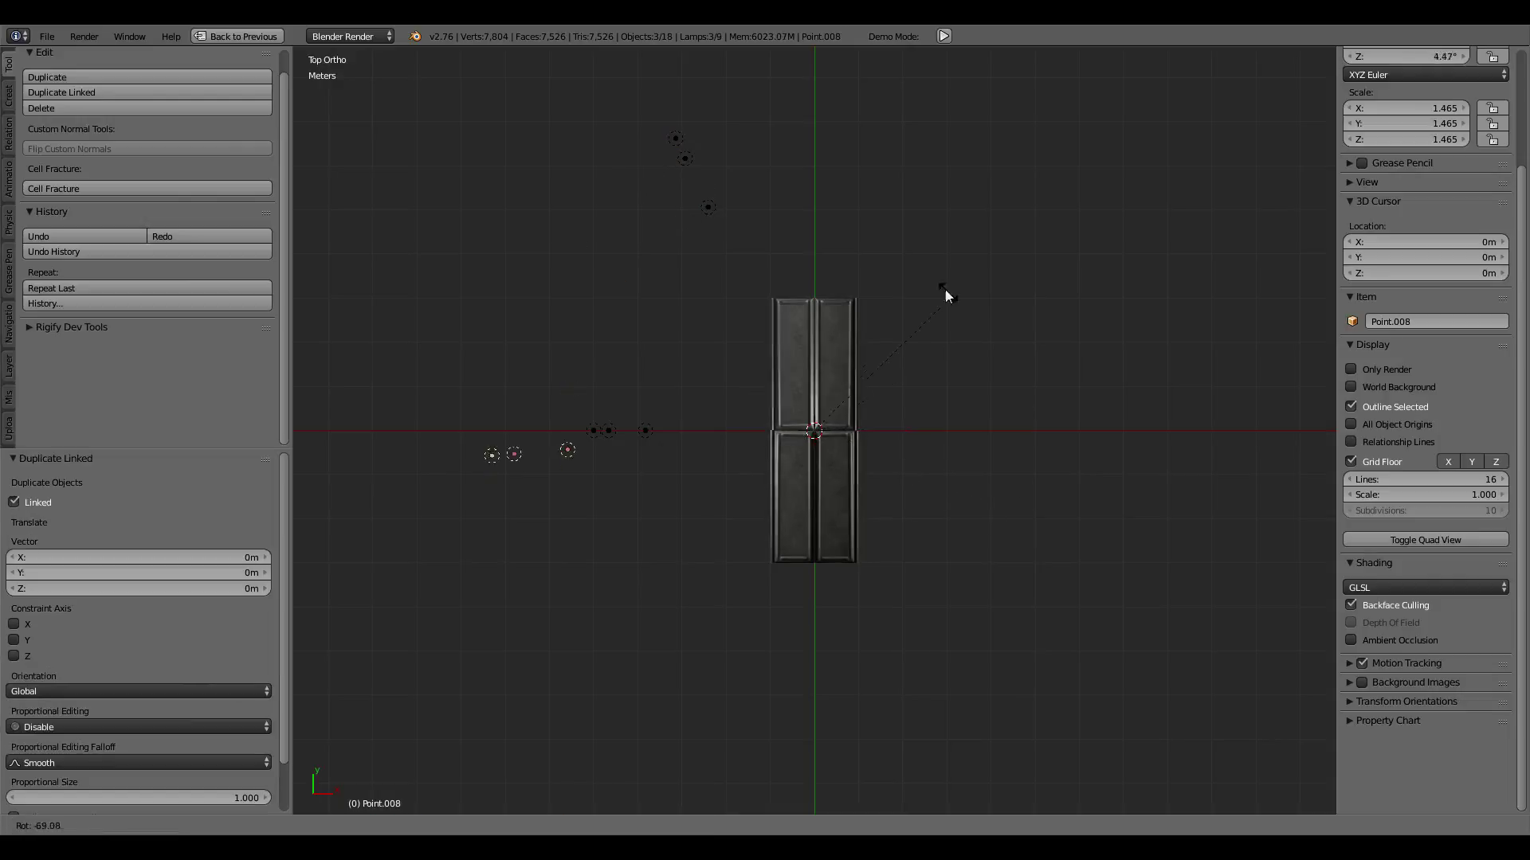
left_click(773, 253)
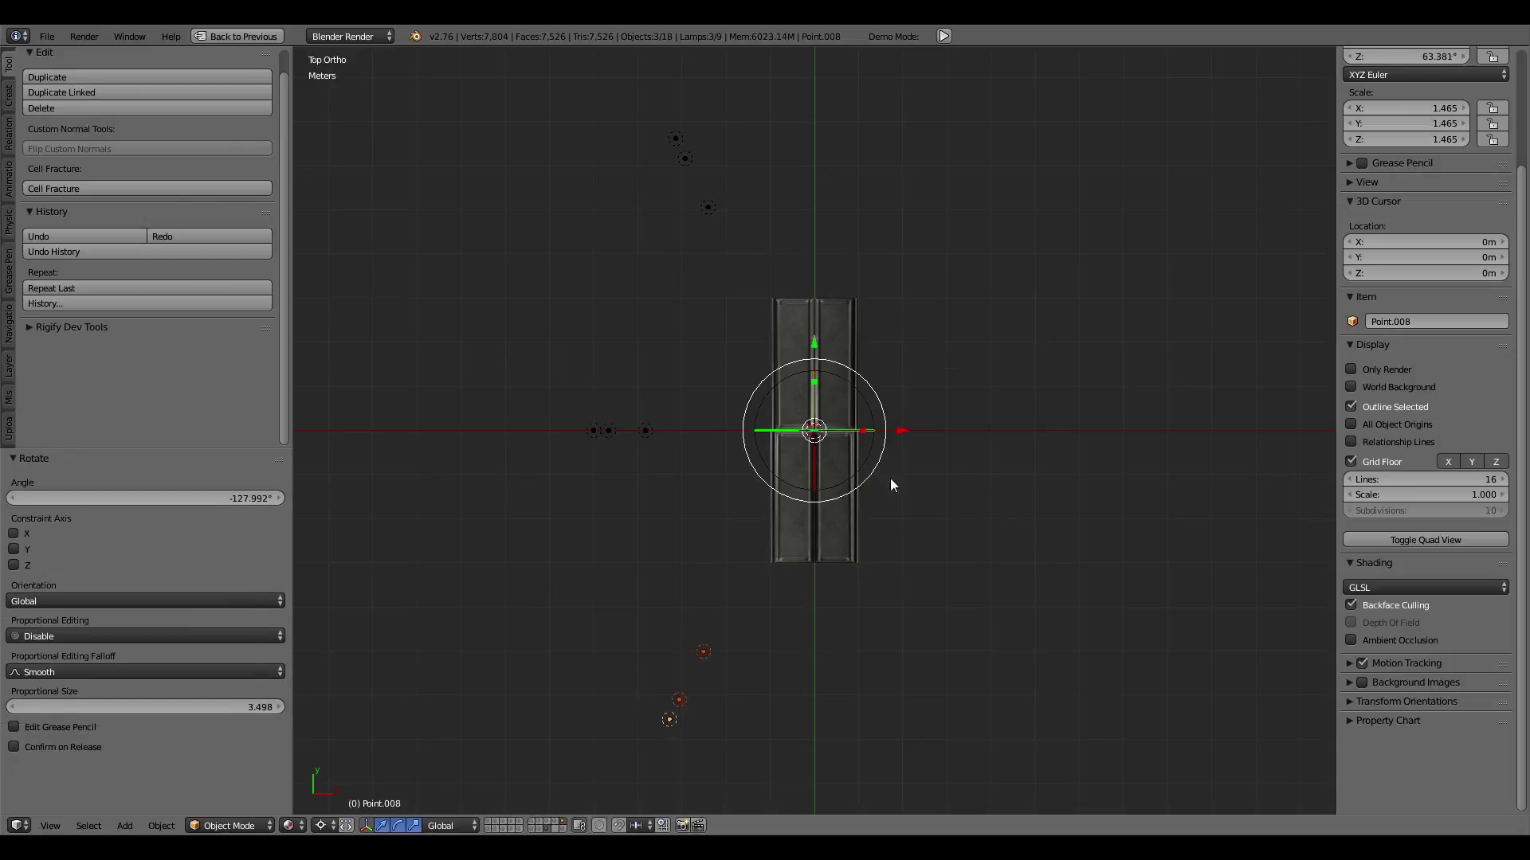
key("alt+d")
right_click(886, 440)
key("r")
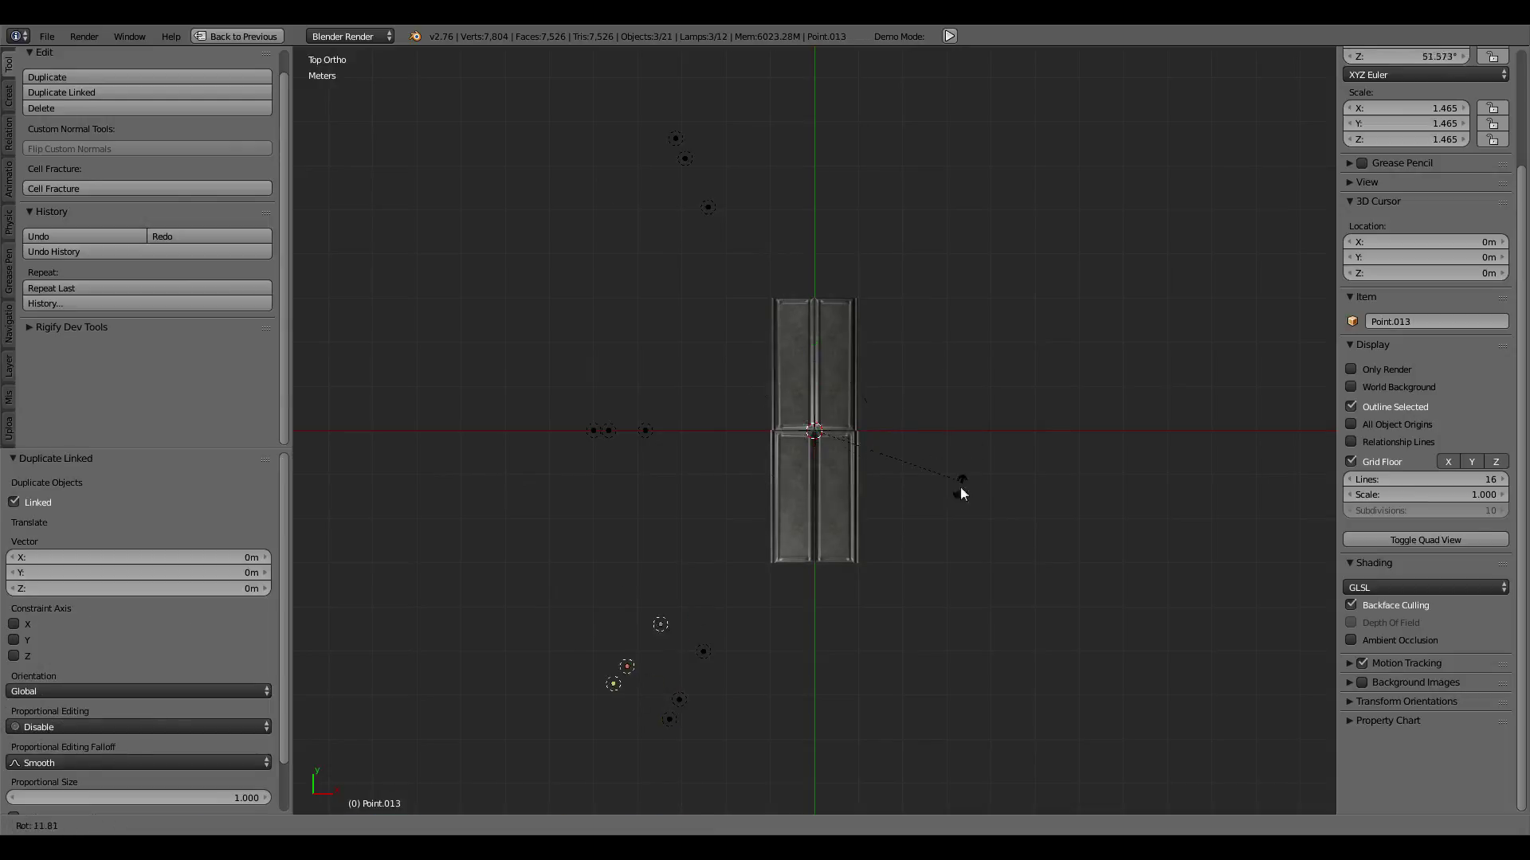
left_click(942, 527)
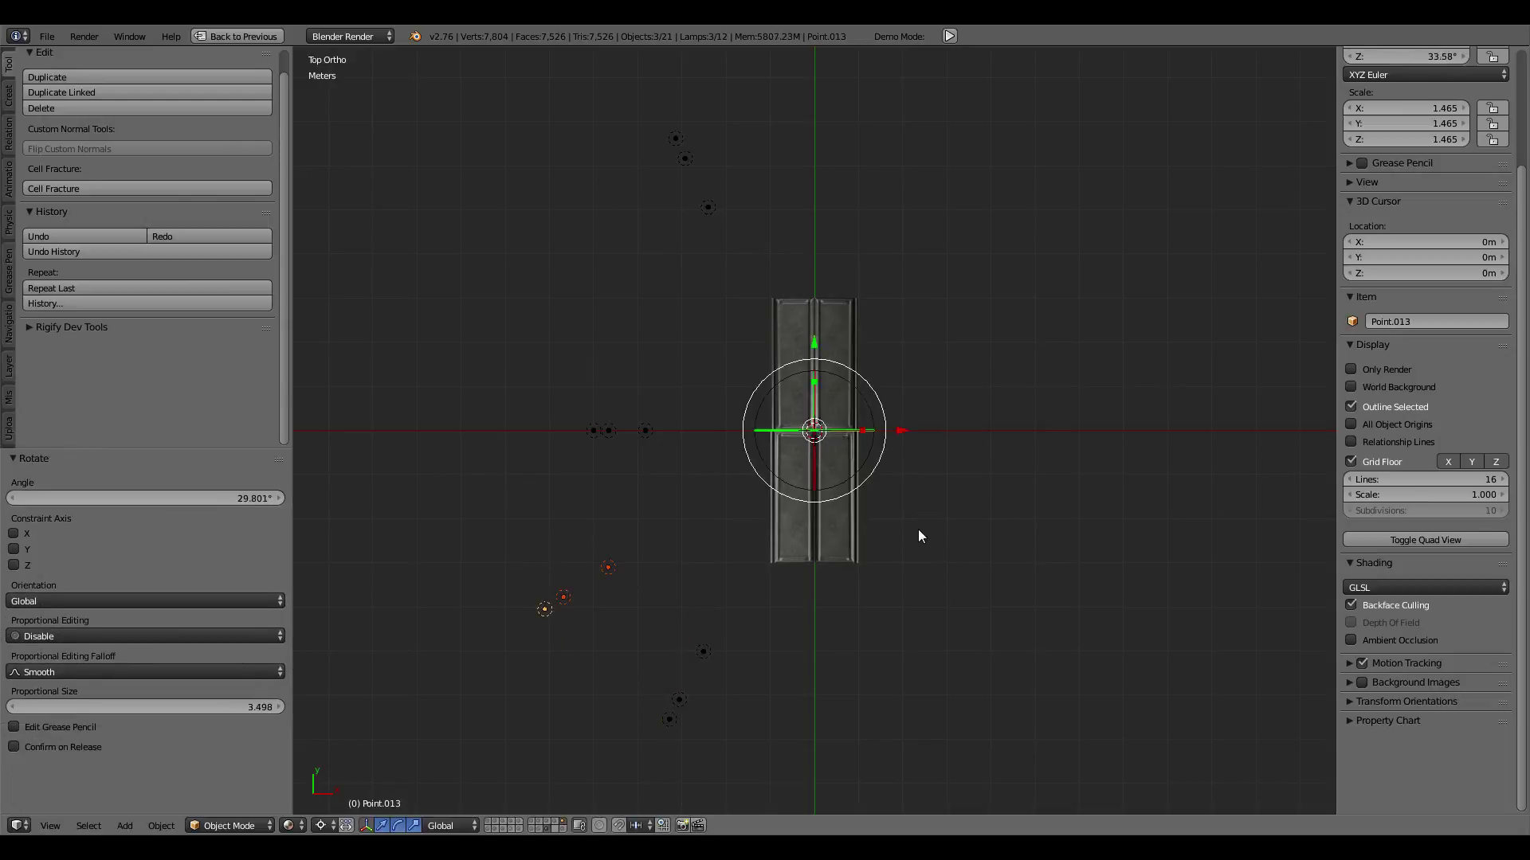
key("alt+d")
right_click(939, 475)
key("r")
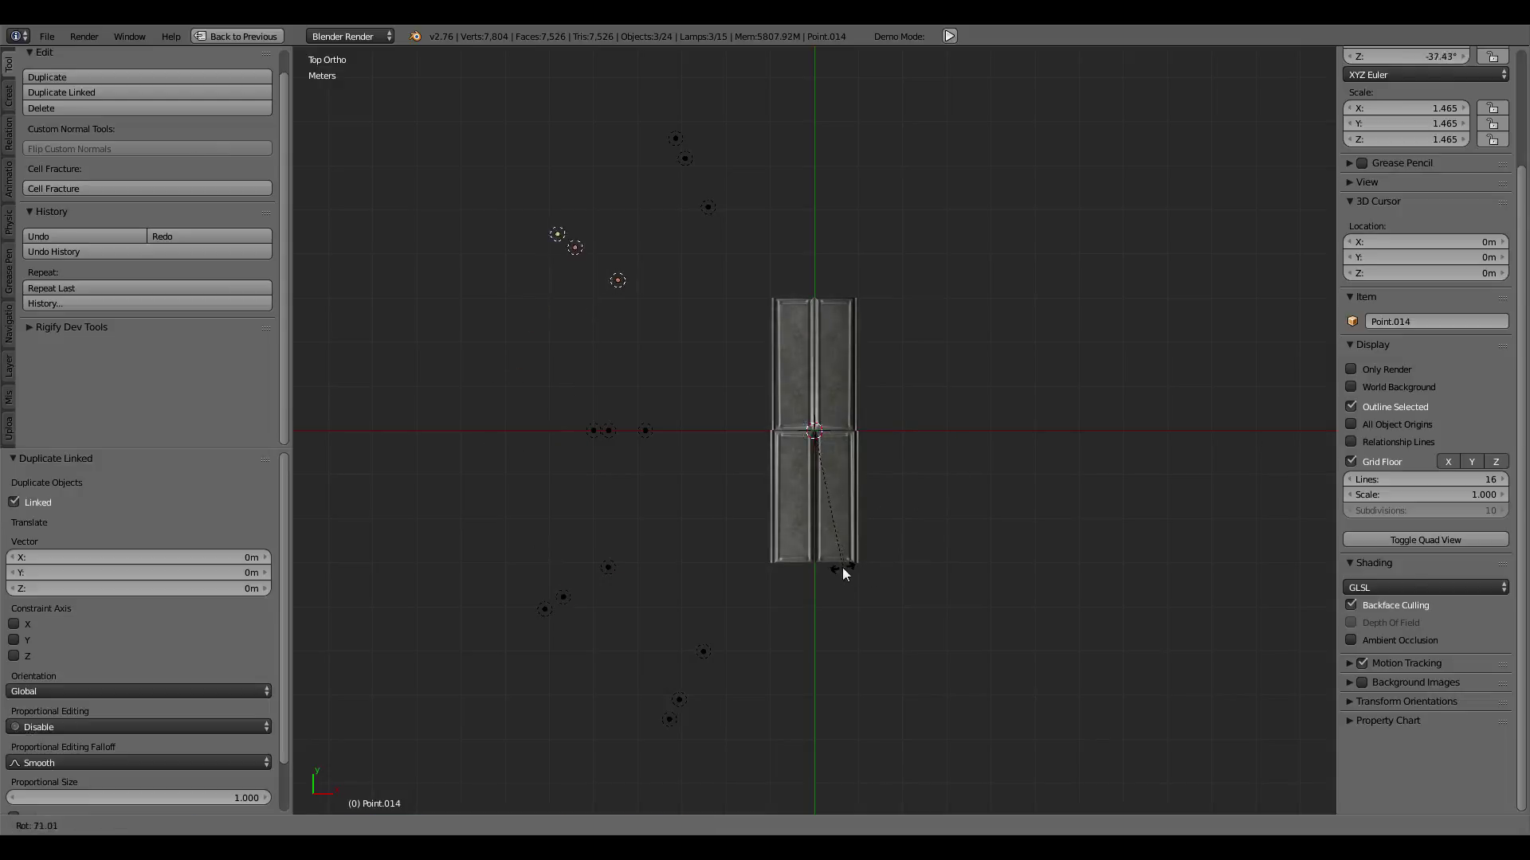
left_click(836, 566)
mouse_move(838, 563)
middle_mouse_down()
mouse_move(742, 534)
mouse_move(1038, 524)
mouse_move(1011, 510)
mouse_move(980, 597)
mouse_move(1045, 573)
mouse_move(890, 605)
mouse_move(835, 513)
mouse_move(860, 494)
mouse_move(810, 542)
middle_mouse_up()
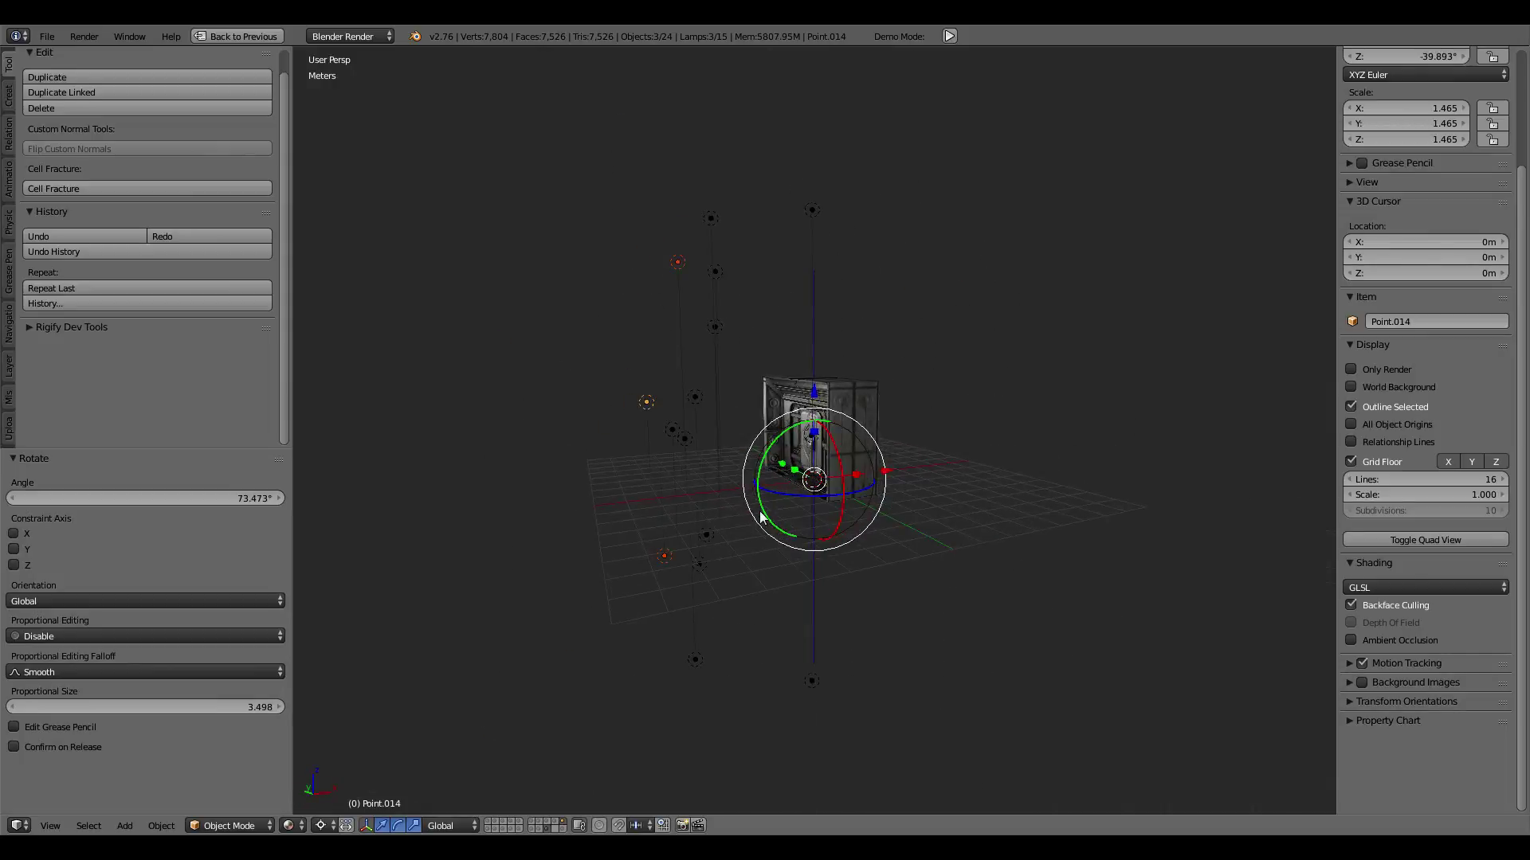
Step: Restore the full layout, bake the door mesh's lighting into its texture, then select one lamp
key("ctrl+Up")
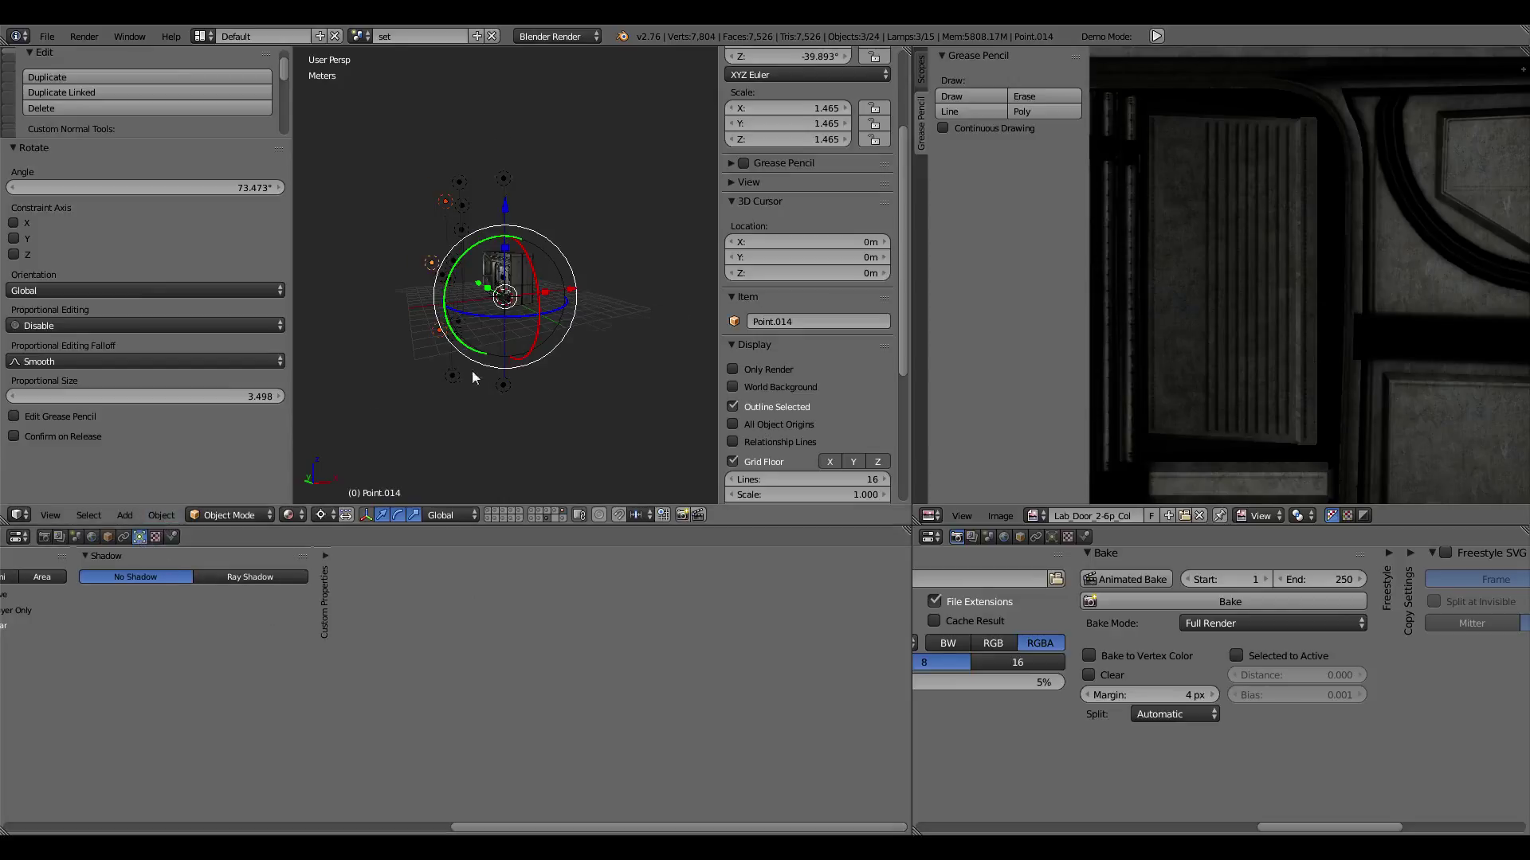
scroll(475, 379, "up", 3)
scroll(504, 311, "up", 4)
middle_click_drag(504, 311, 490, 272)
right_click(681, 334)
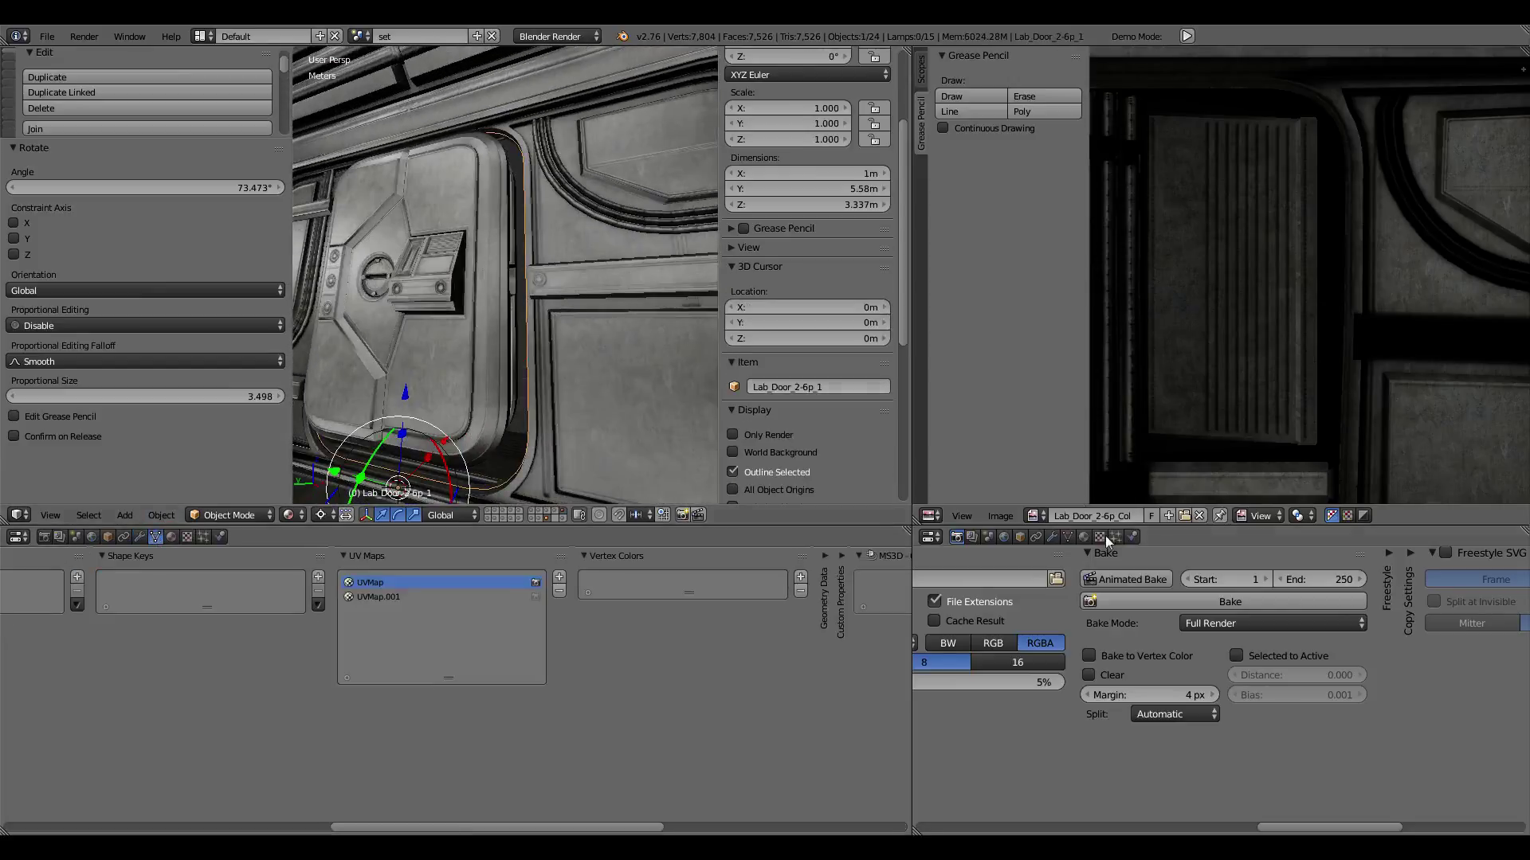
left_click(1243, 601)
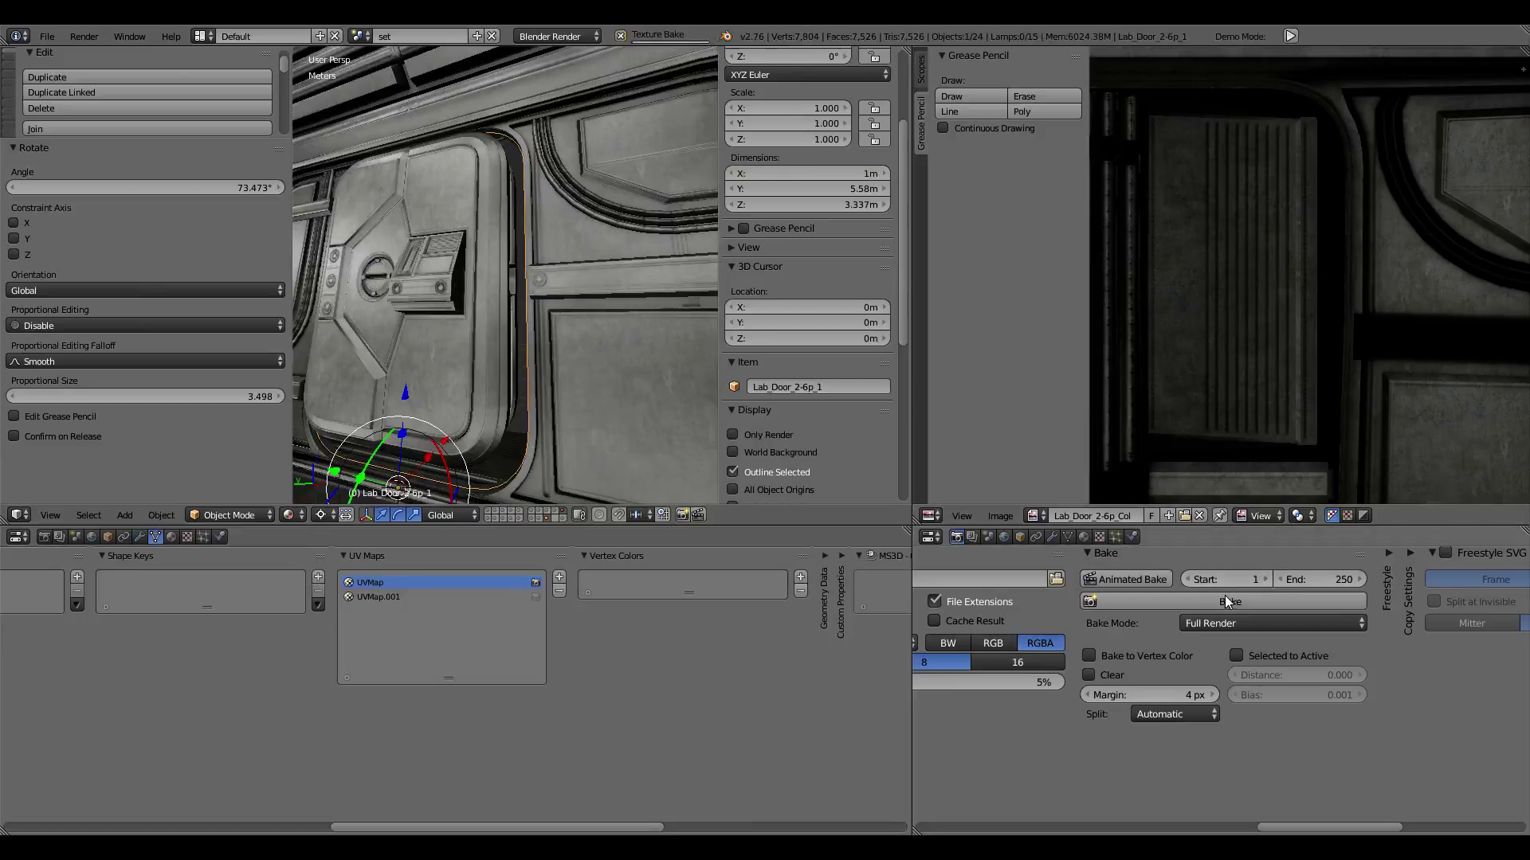
key("Home")
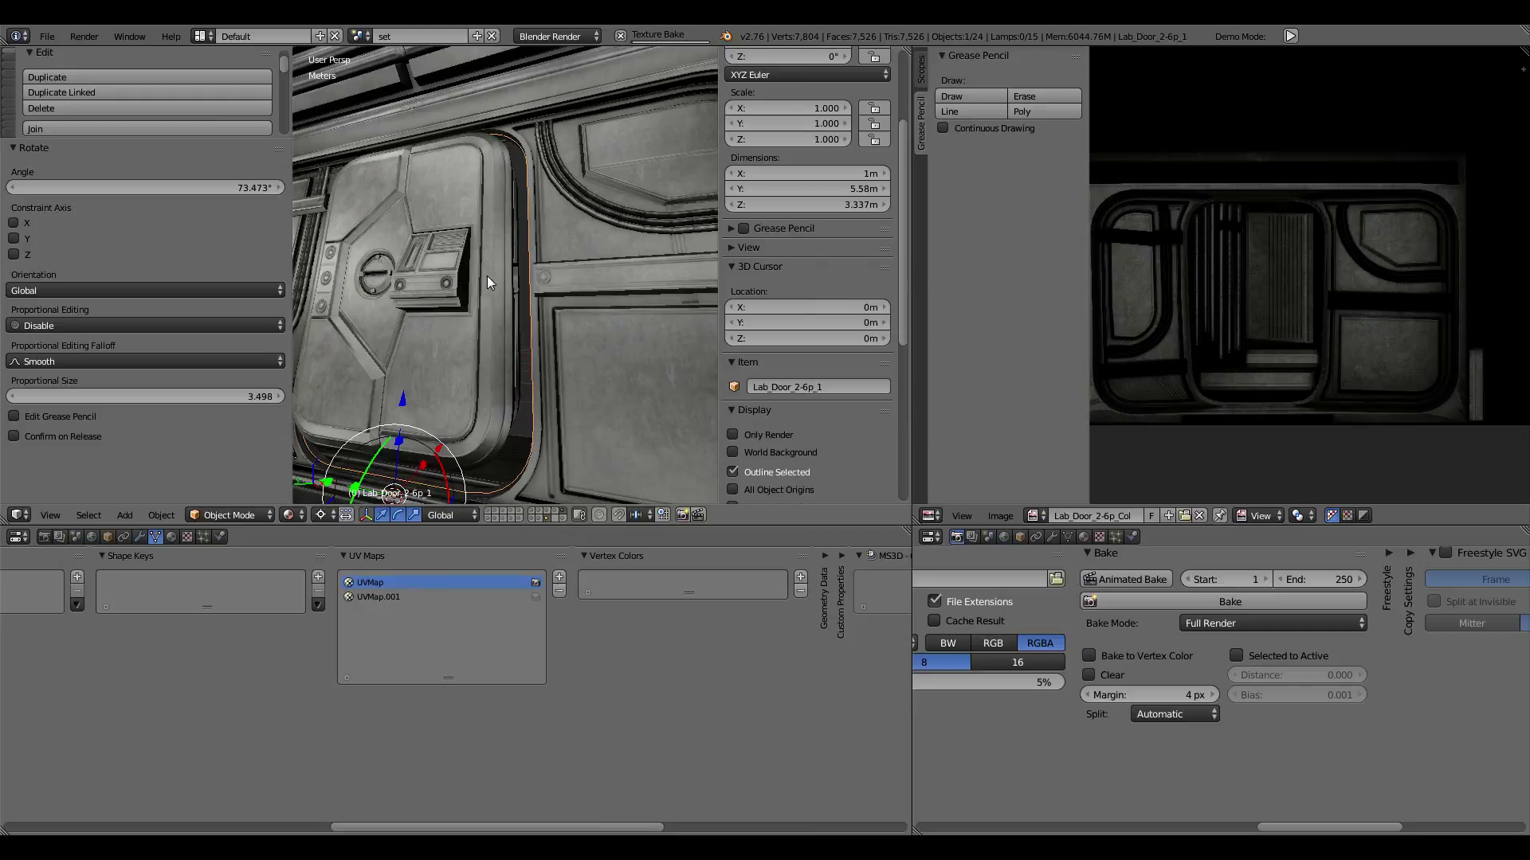
scroll(488, 282, "down", 8)
right_click(659, 251)
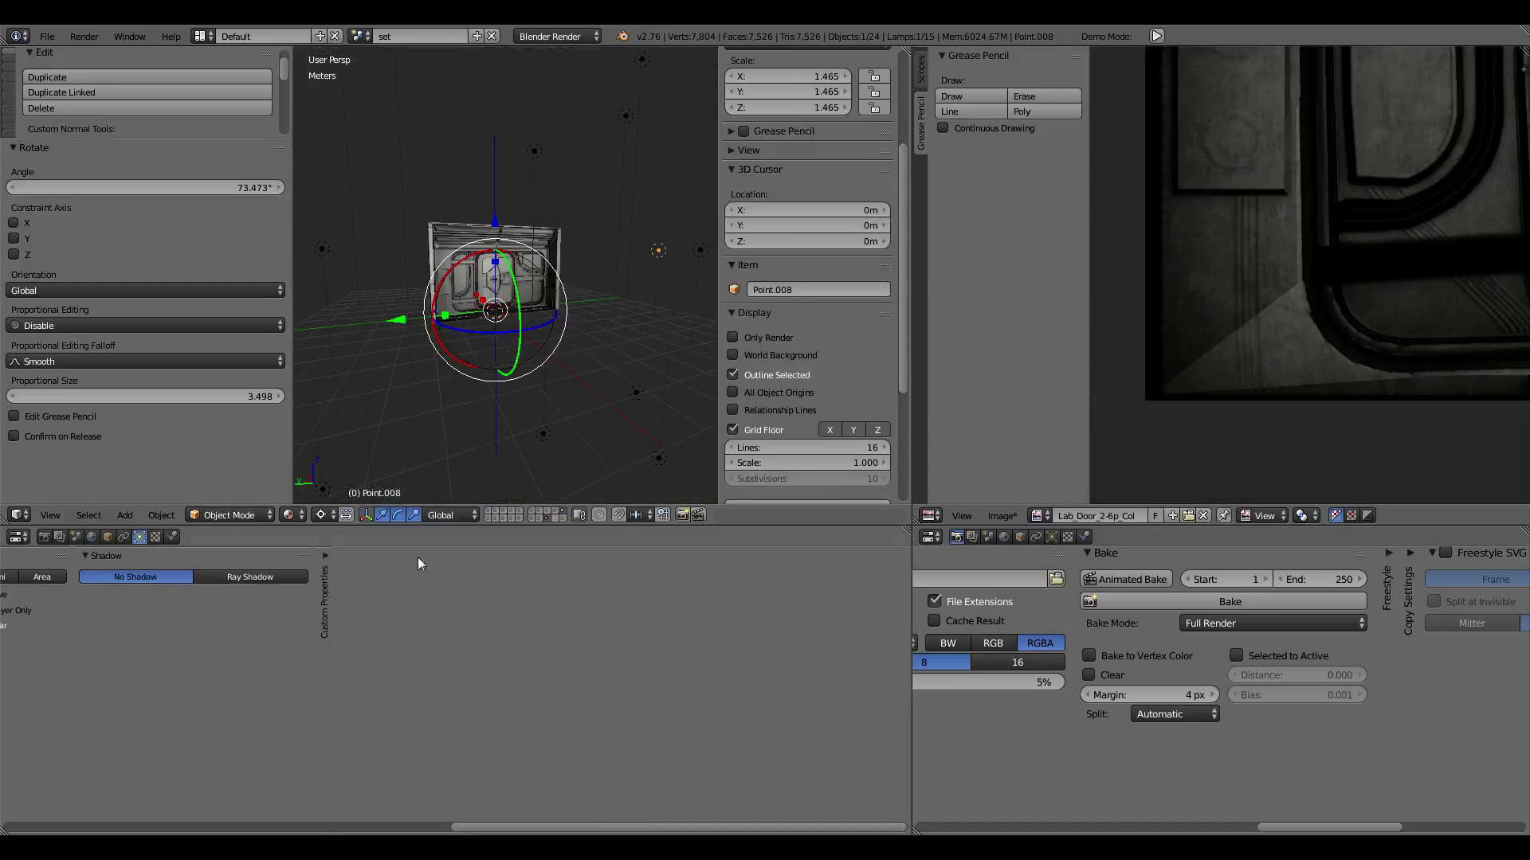
Step: Give the linked lamps Ray Shadow with 3 samples and a 30cm soft size
mouse_move(117, 589)
middle_mouse_down()
mouse_move(384, 733)
mouse_move(615, 715)
middle_mouse_up()
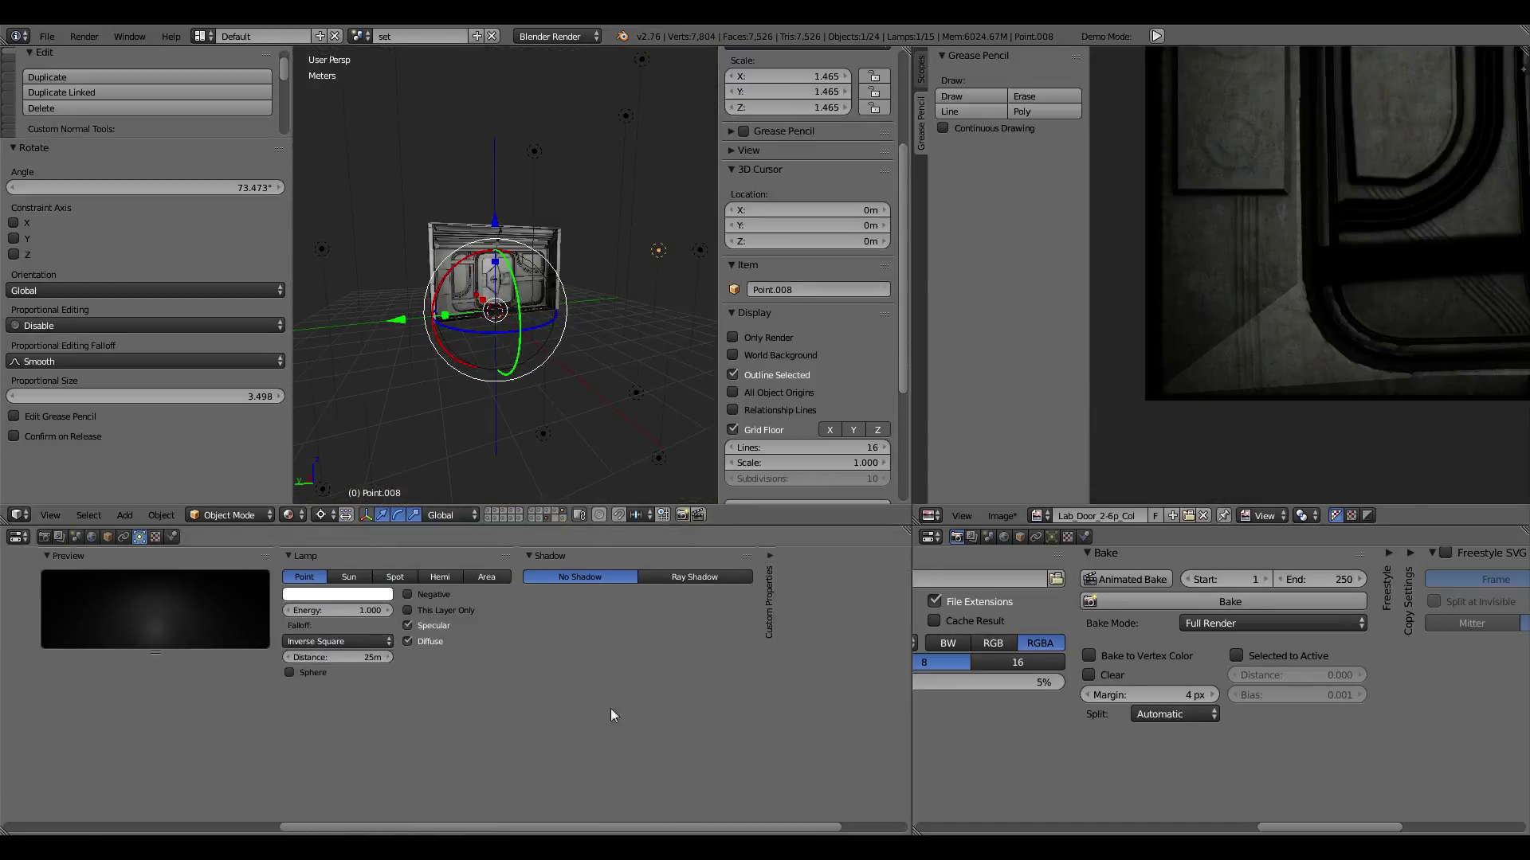
left_click(693, 577)
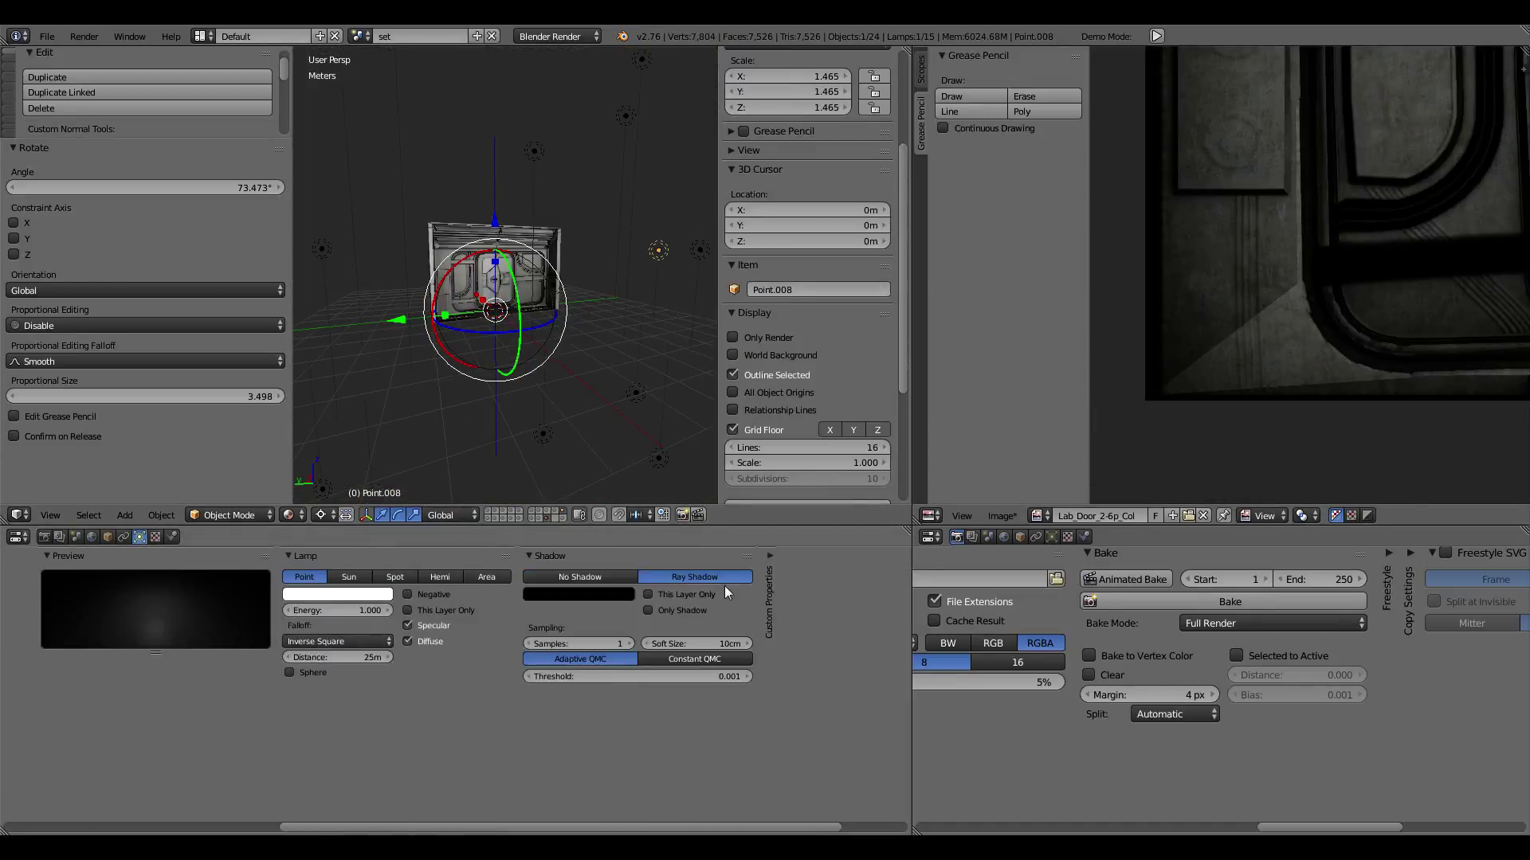
left_click(594, 646)
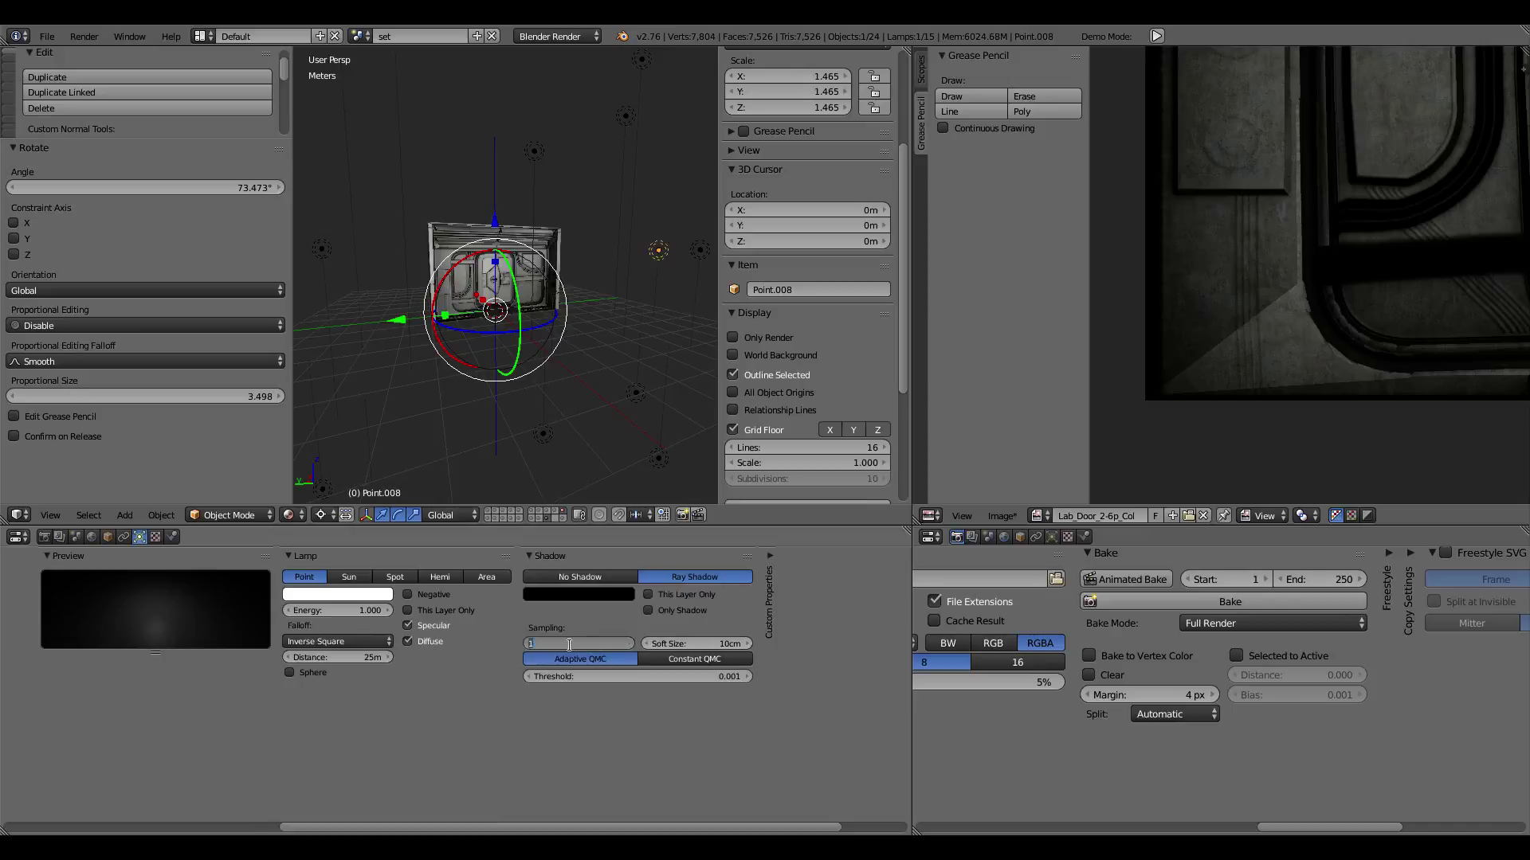
type("53")
key("Return")
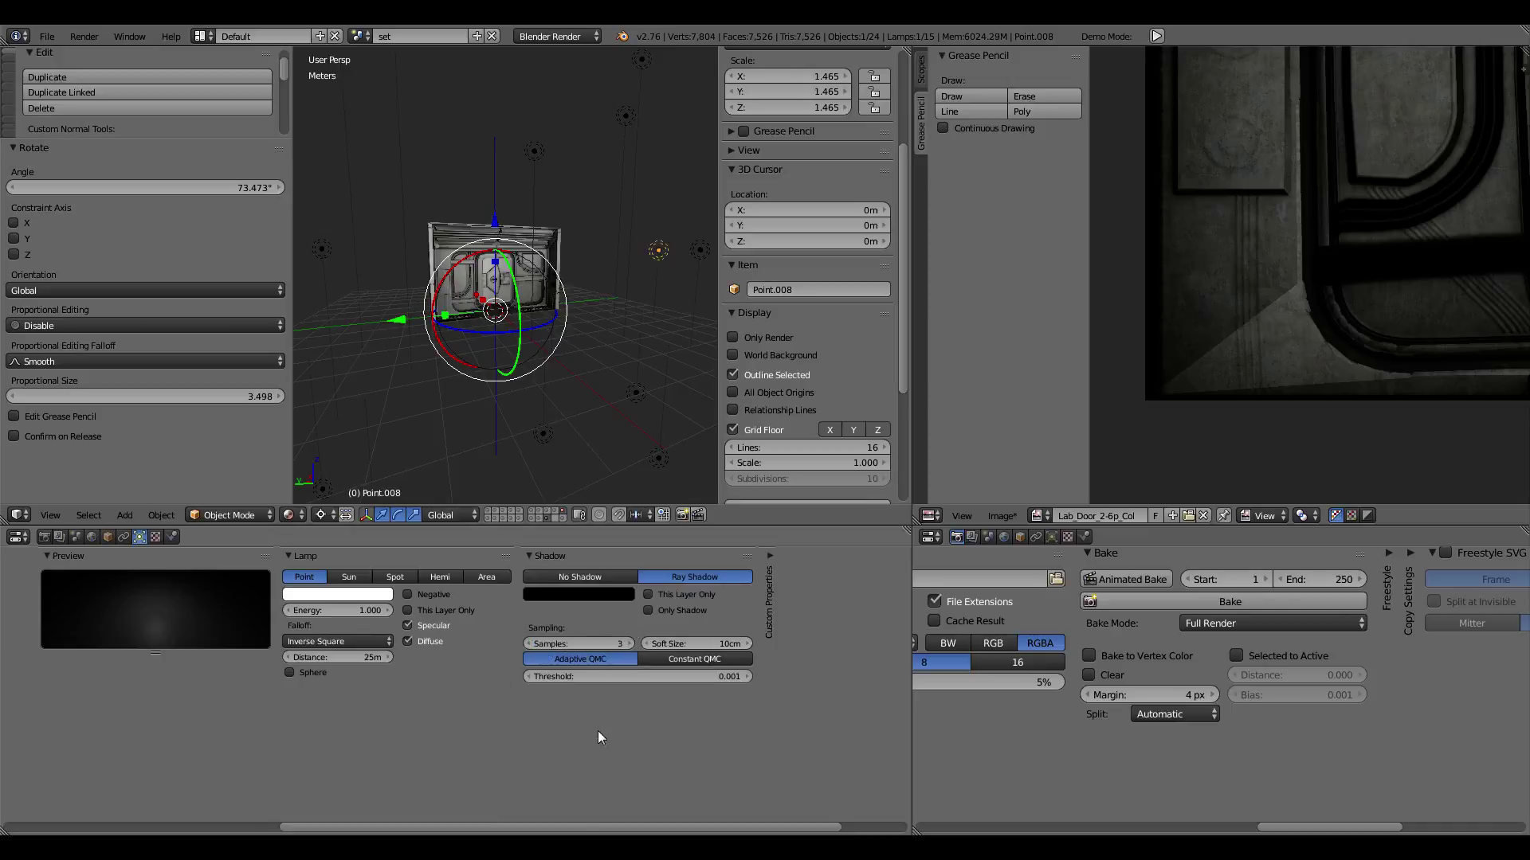
left_click(650, 643)
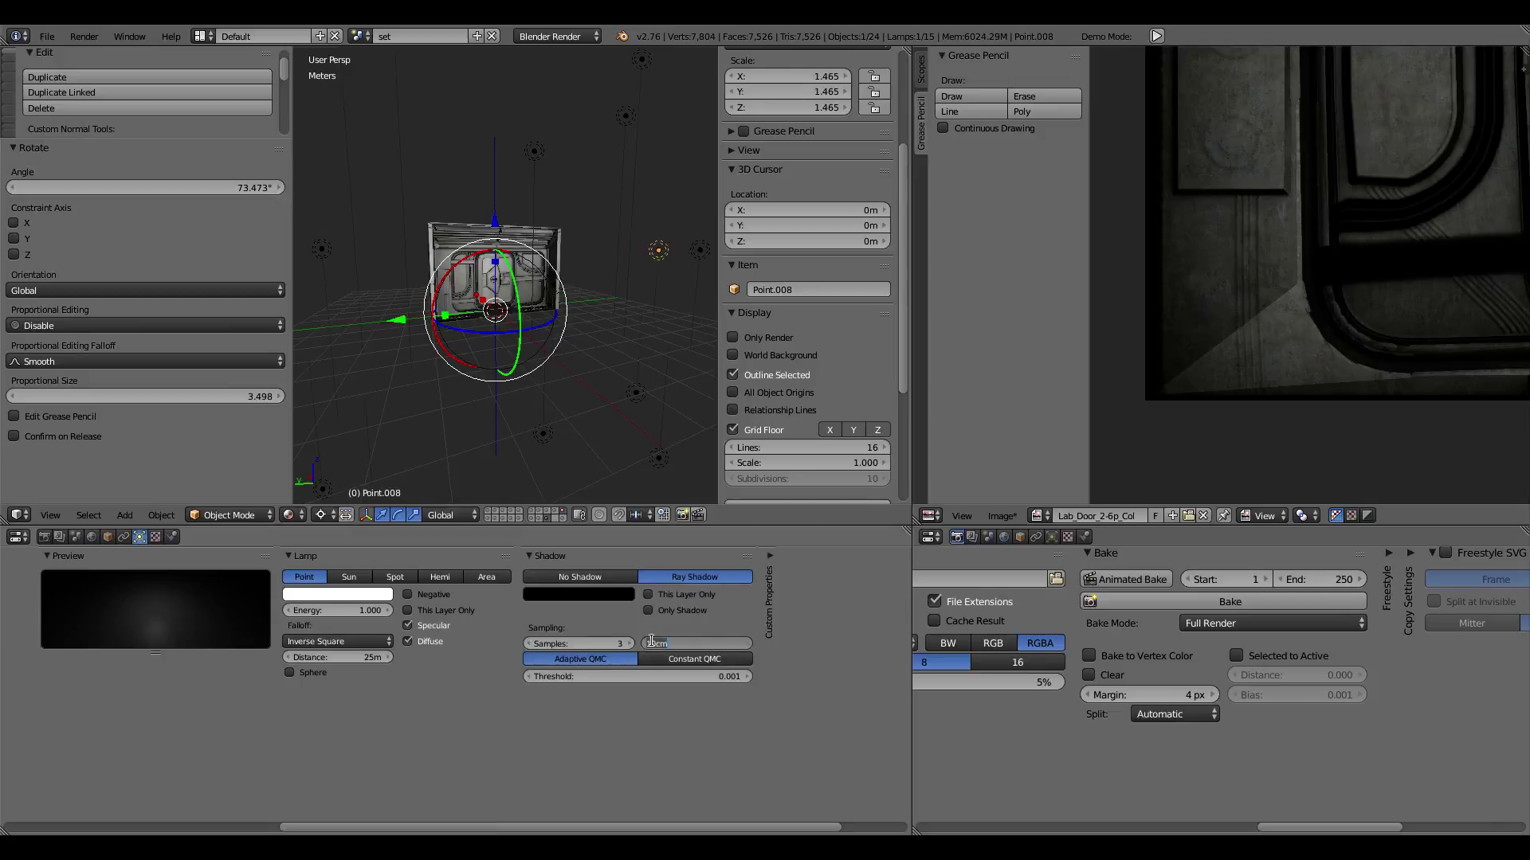
type("30")
key("Return")
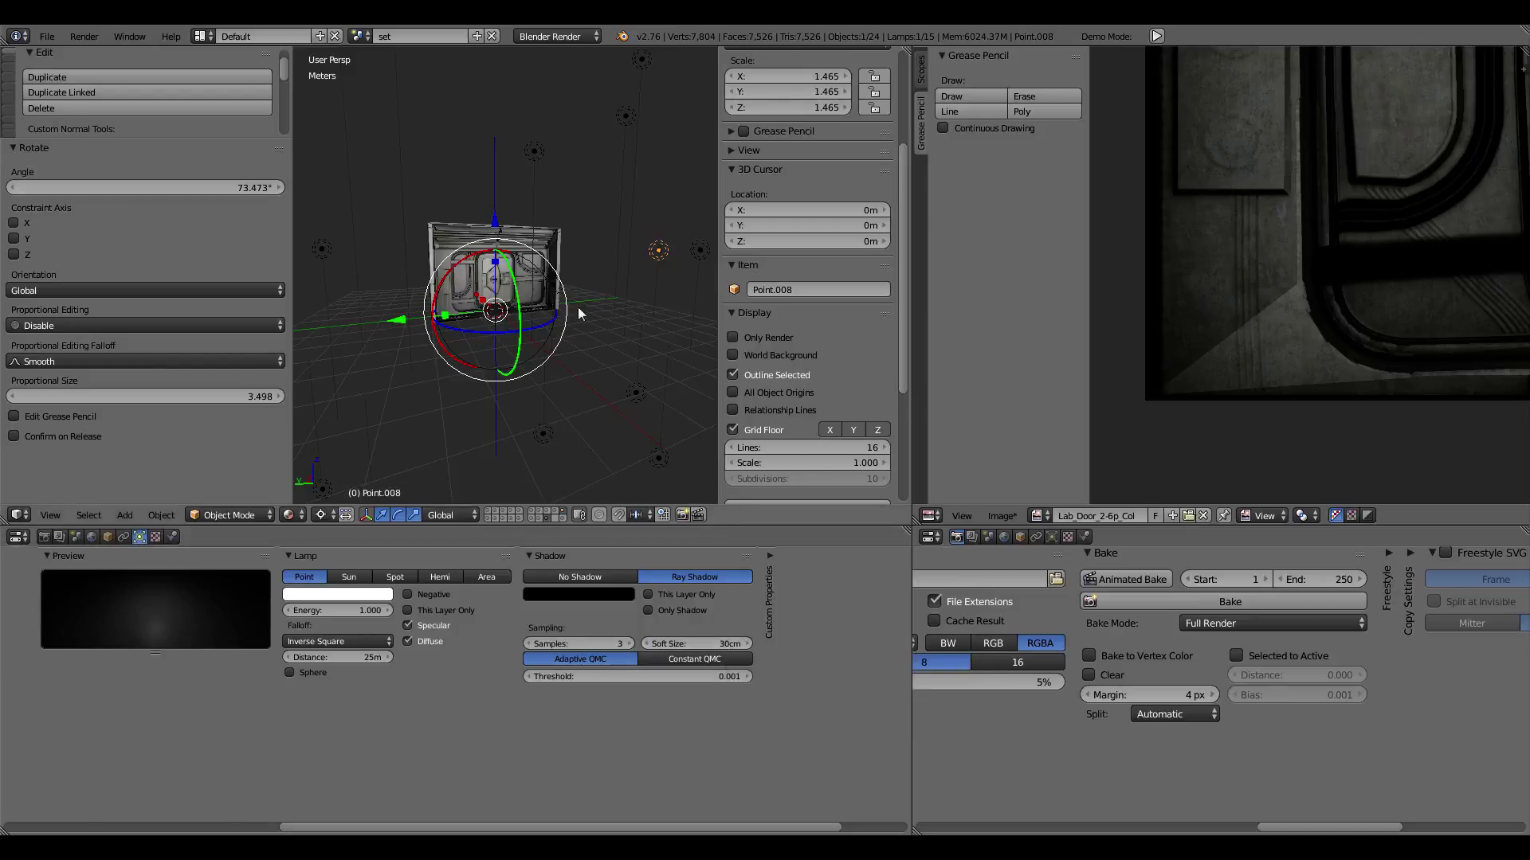
Step: Select the door mesh and switch the viewport shading to Rendered to preview it
scroll(575, 341, "up", 3)
scroll(570, 338, "up", 2)
middle_click_drag(566, 335, 540, 322)
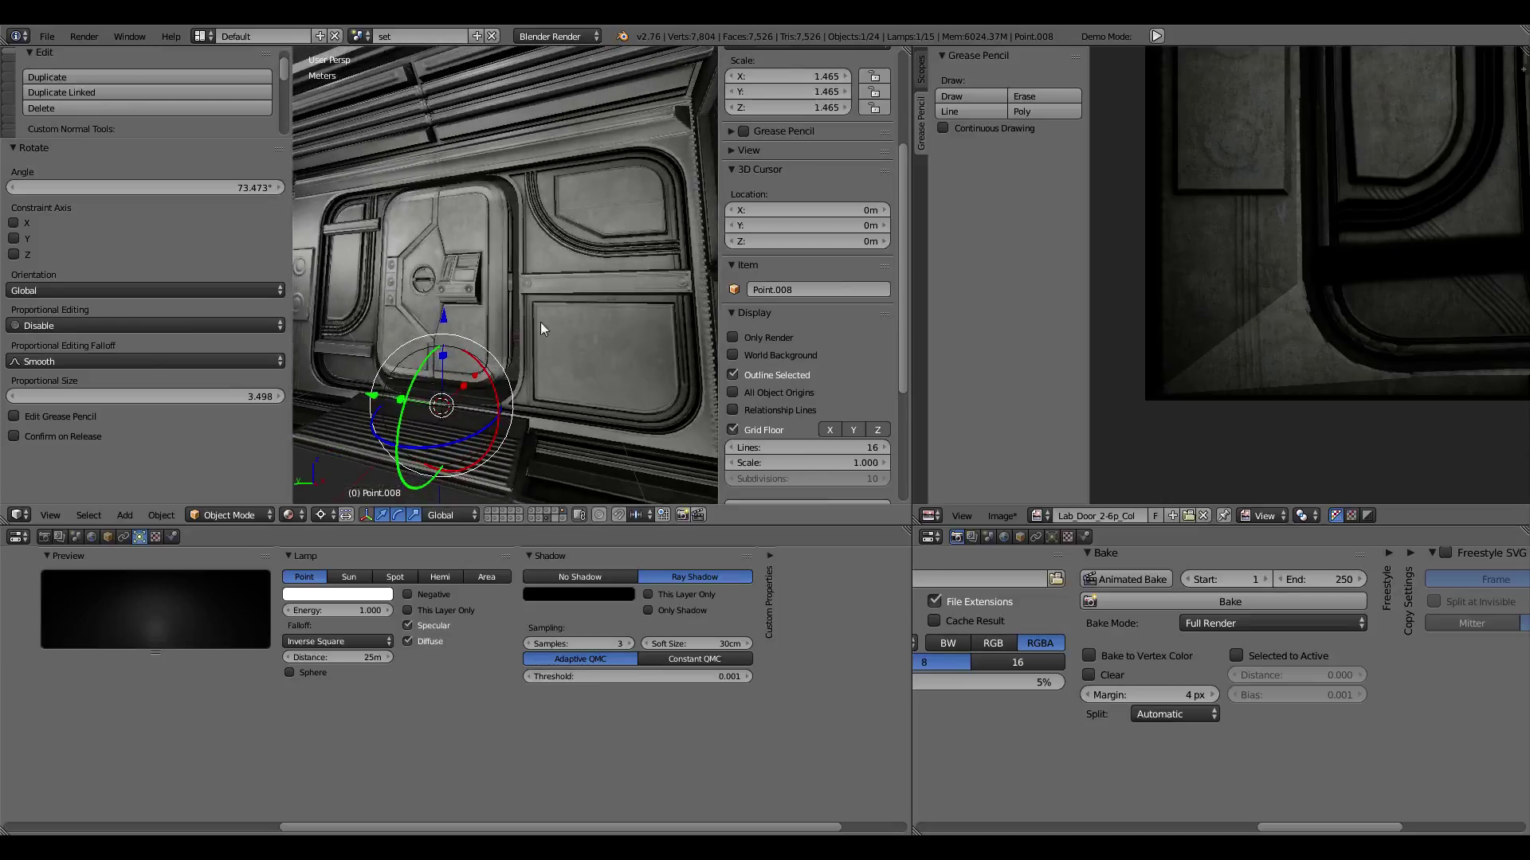
scroll(540, 321, "down", 3)
right_click(570, 298)
scroll(570, 298, "up", 1)
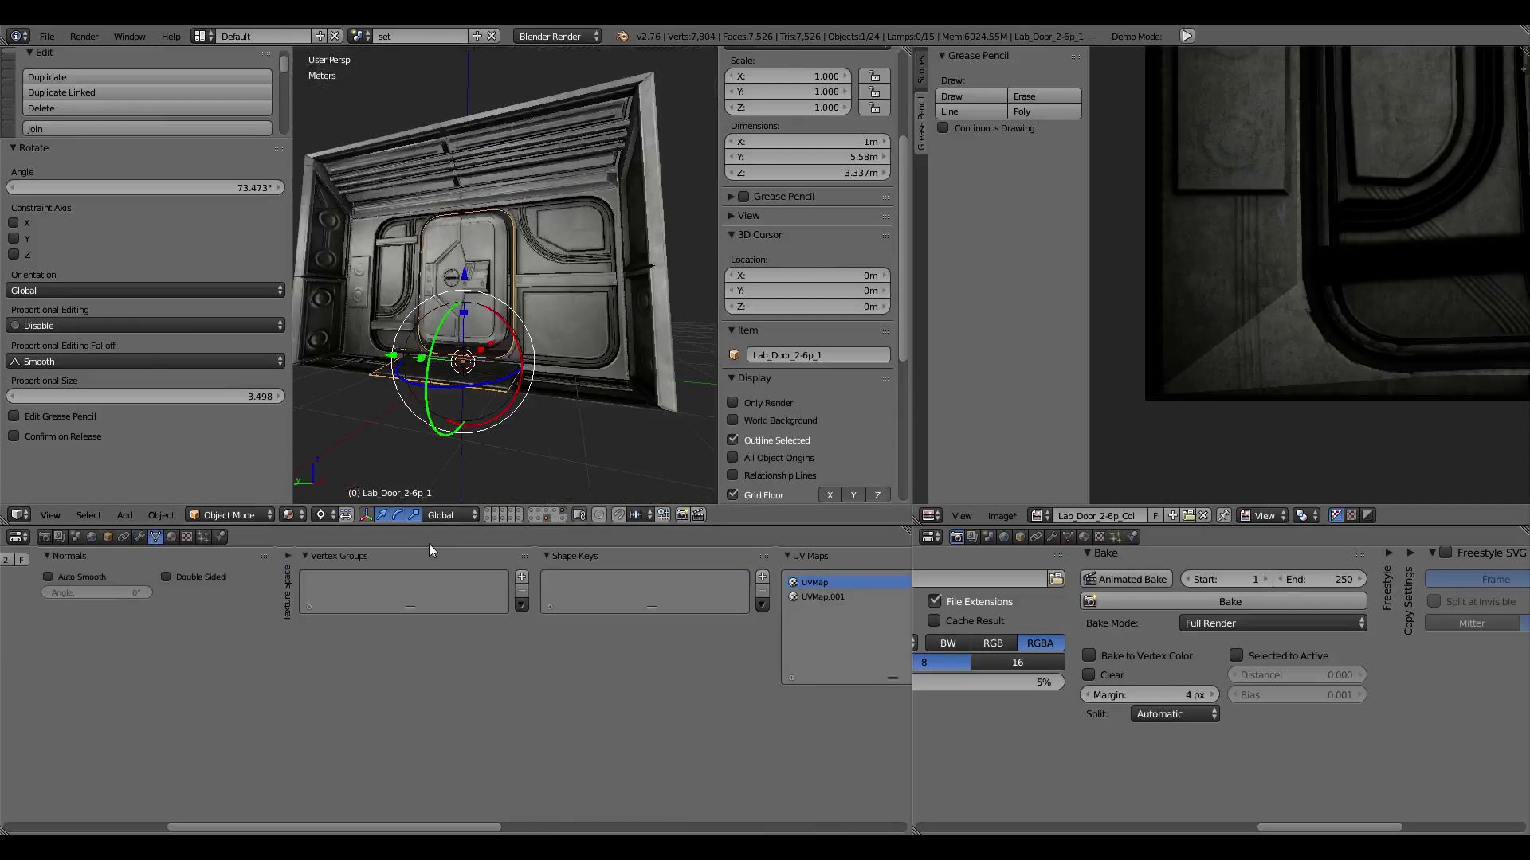
left_click(290, 515)
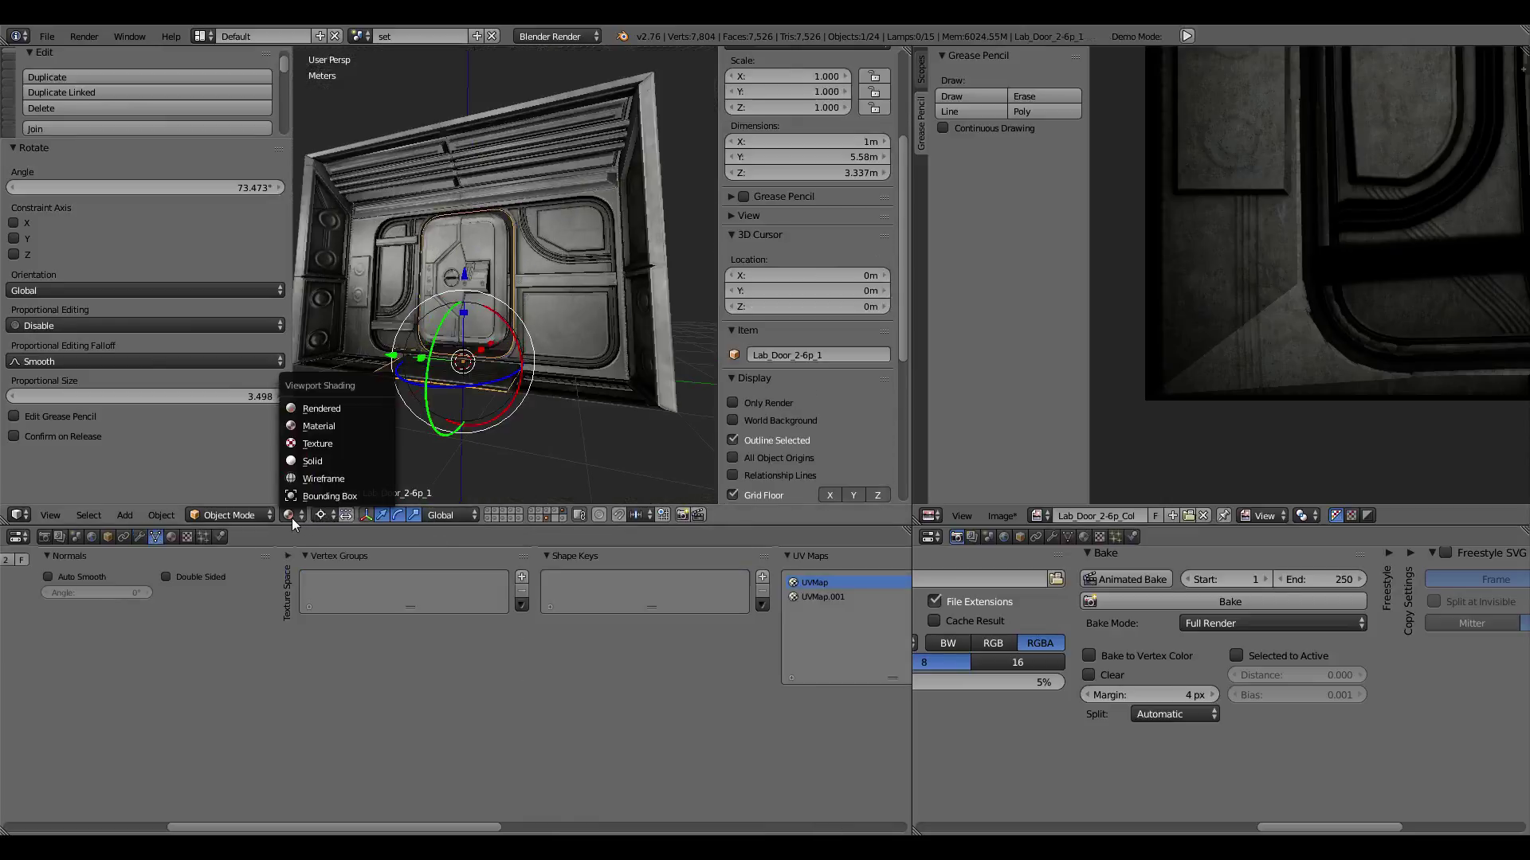
left_click(317, 408)
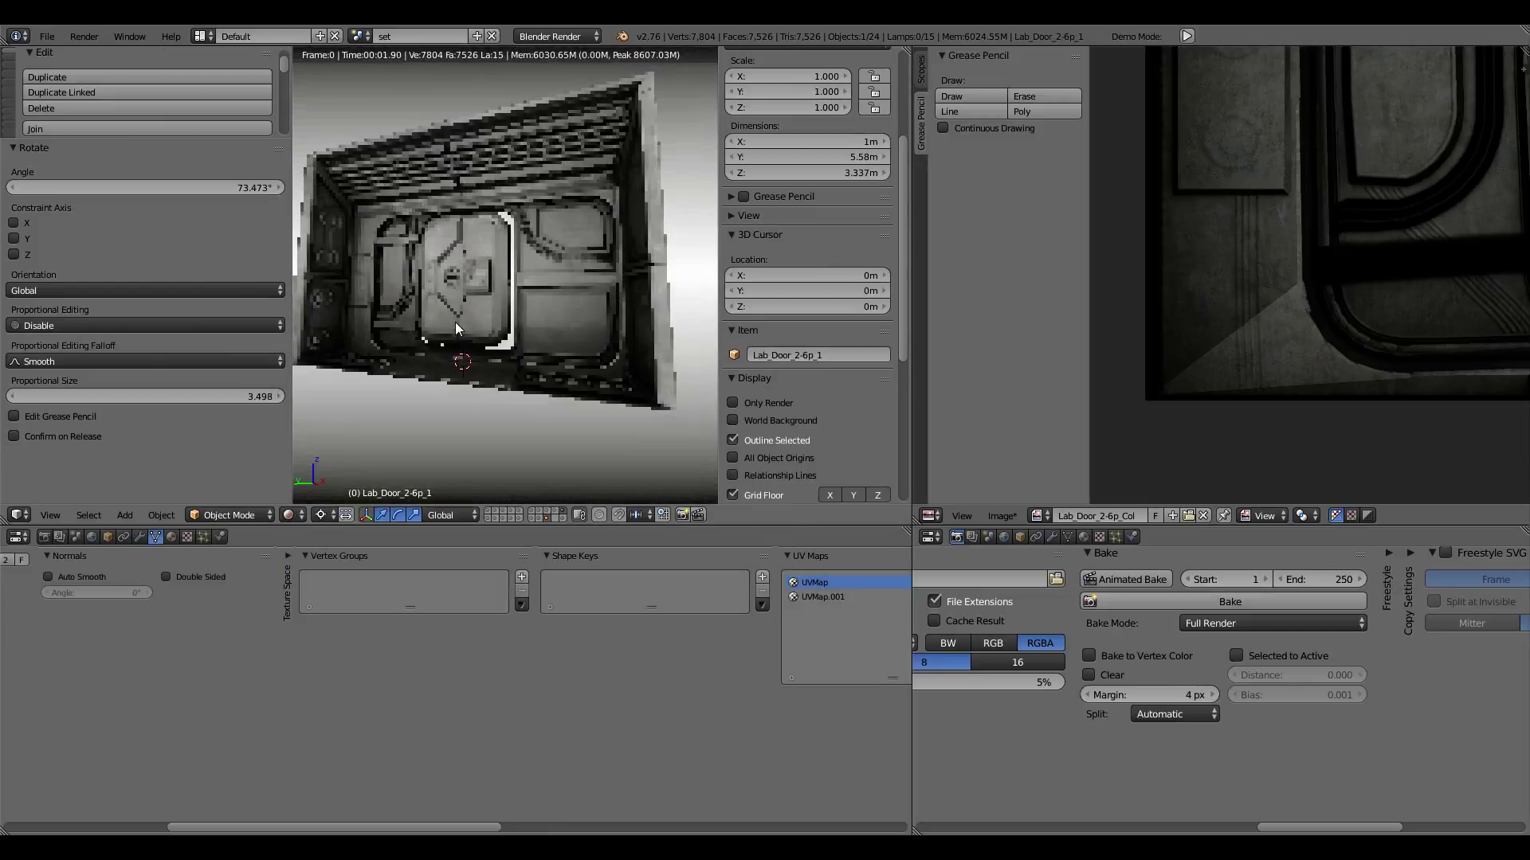
scroll(456, 322, "up", 3)
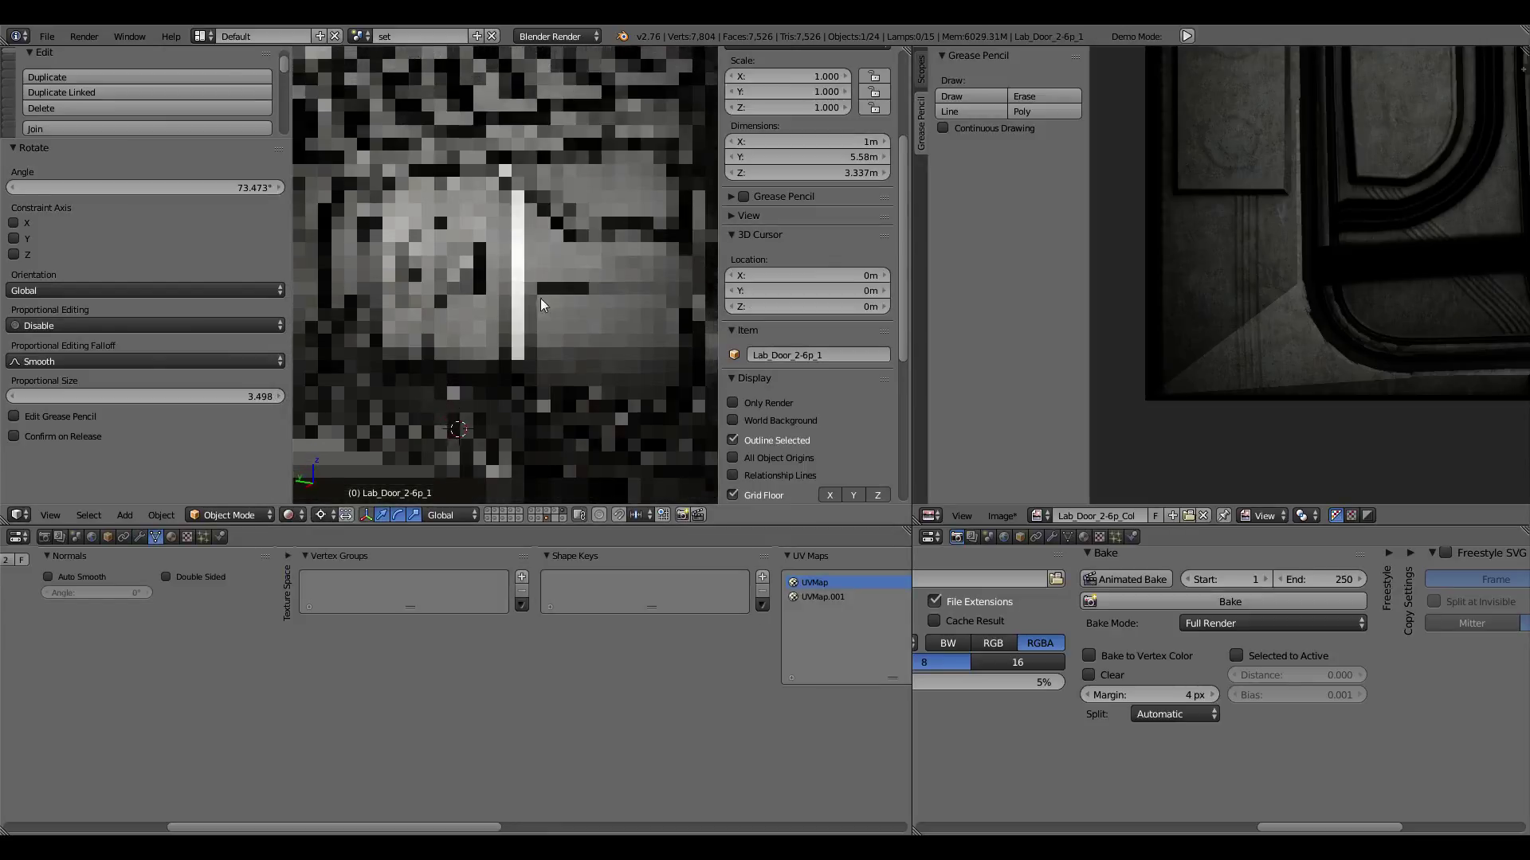
middle_click_drag(546, 295, 554, 284)
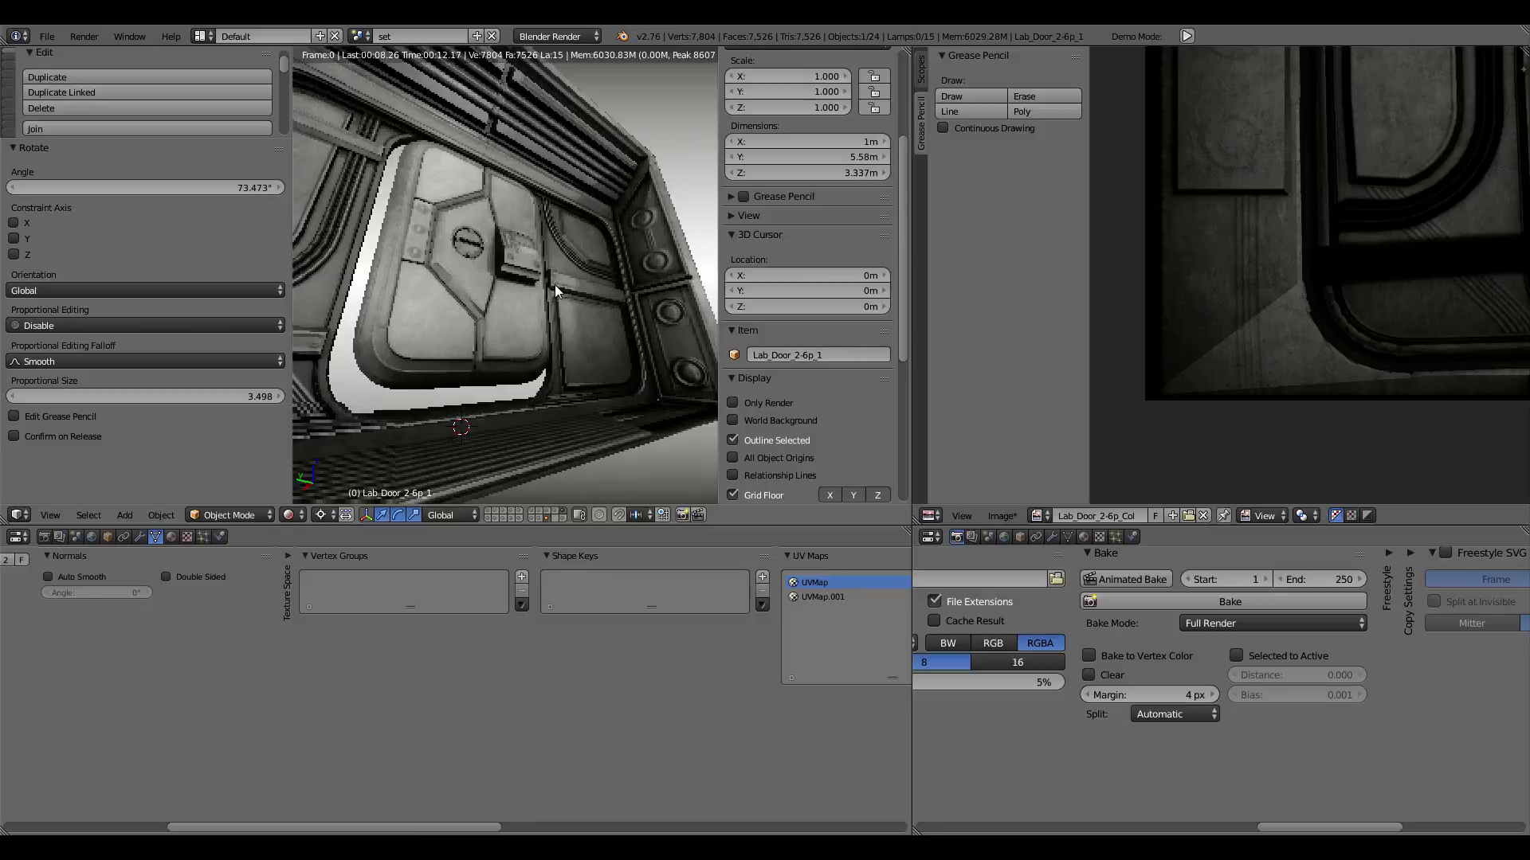
Step: Enable Mirror on the door material with reflectivity 0.3 and a dark grey mirror colour
left_click(172, 536)
scroll(478, 677, "right", 5)
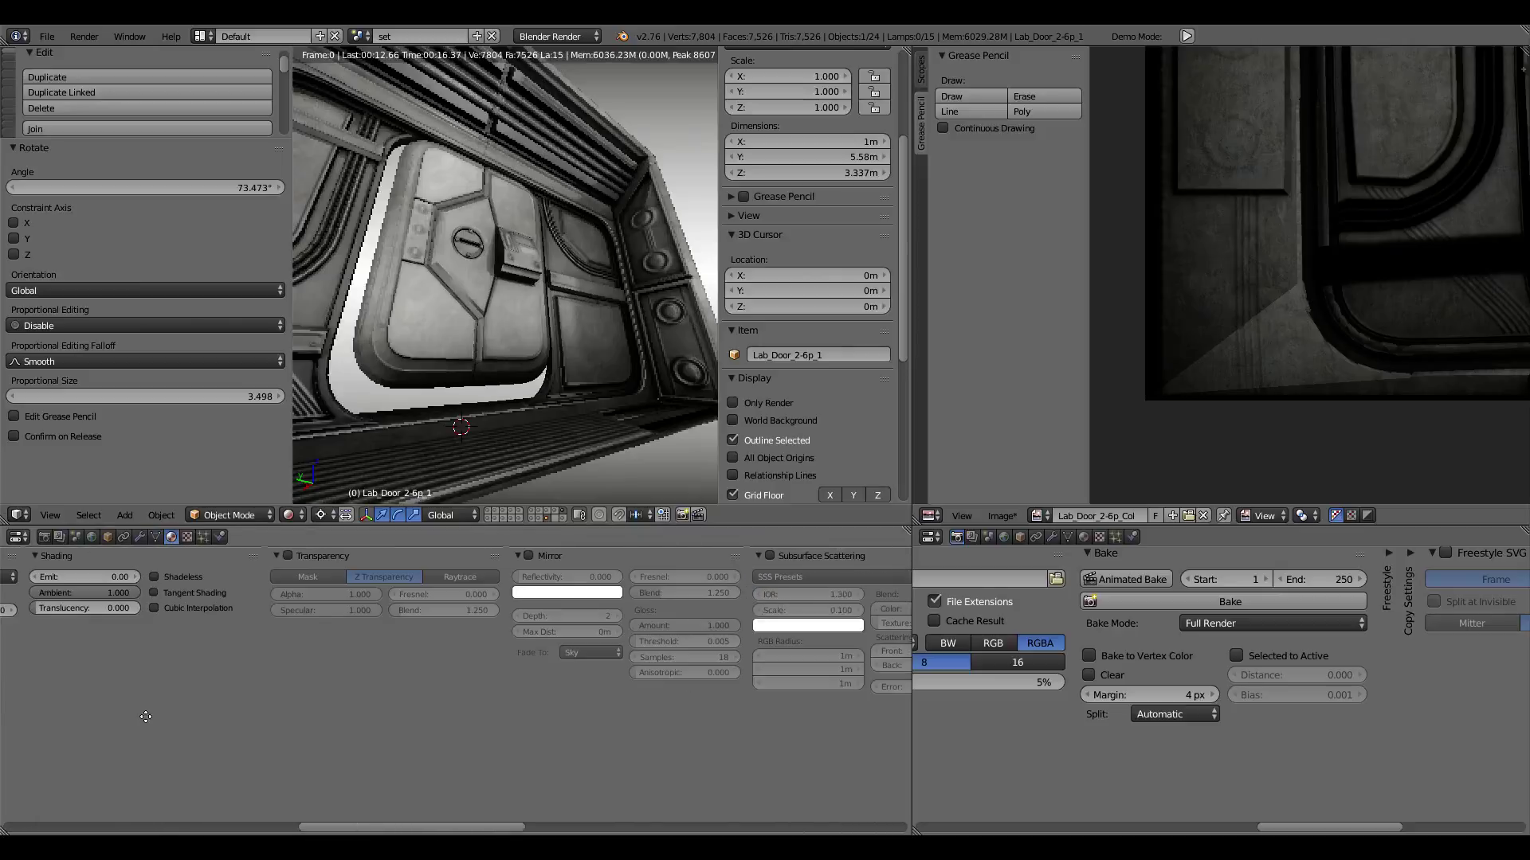
scroll(146, 717, "right", 5)
left_click(352, 555)
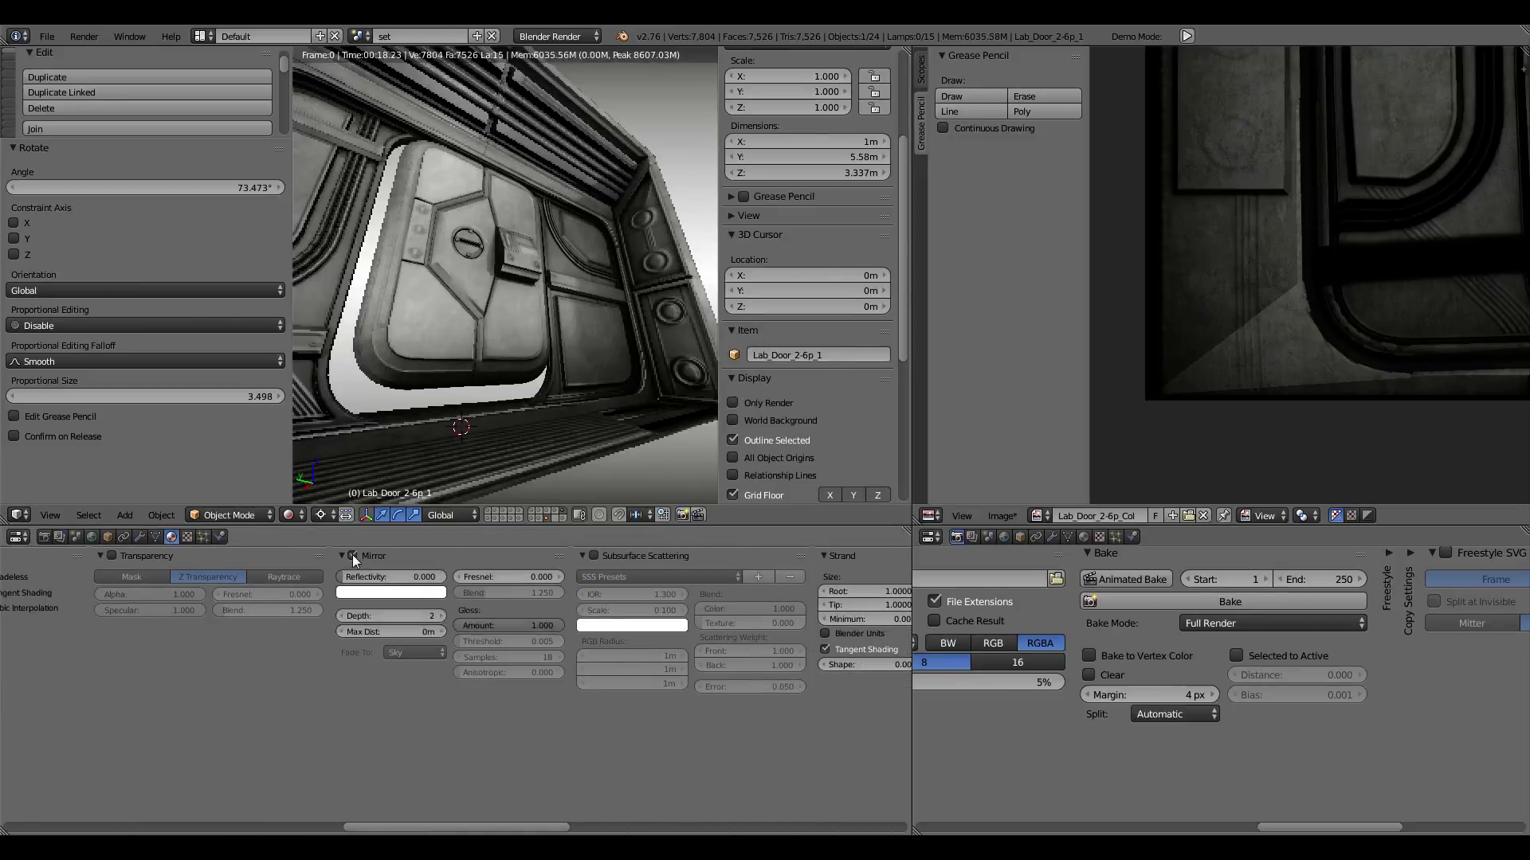
left_click_drag(391, 577, 447, 579)
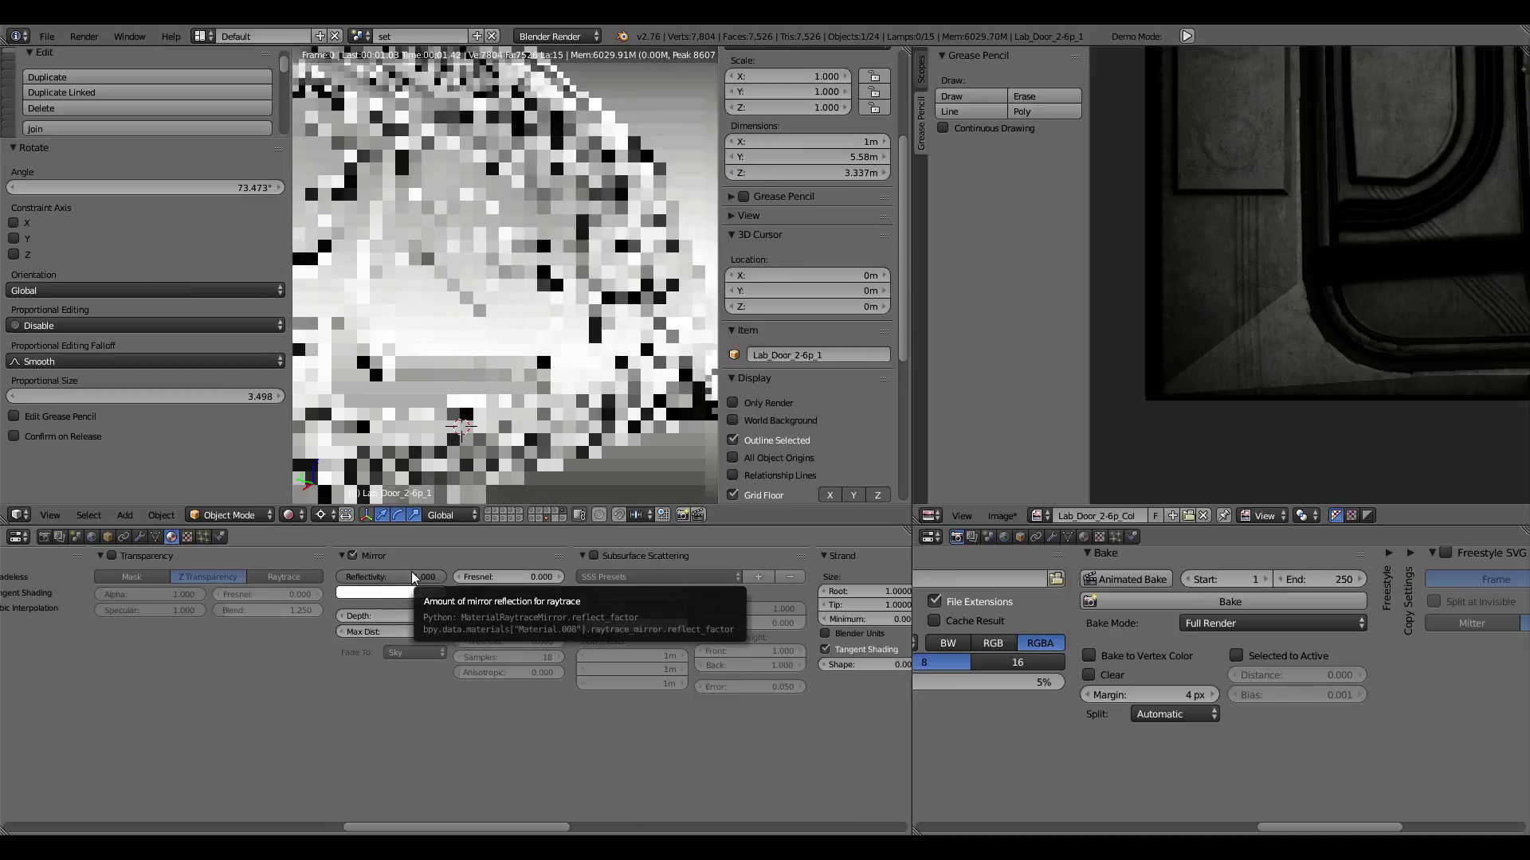
left_click_drag(411, 577, 353, 582)
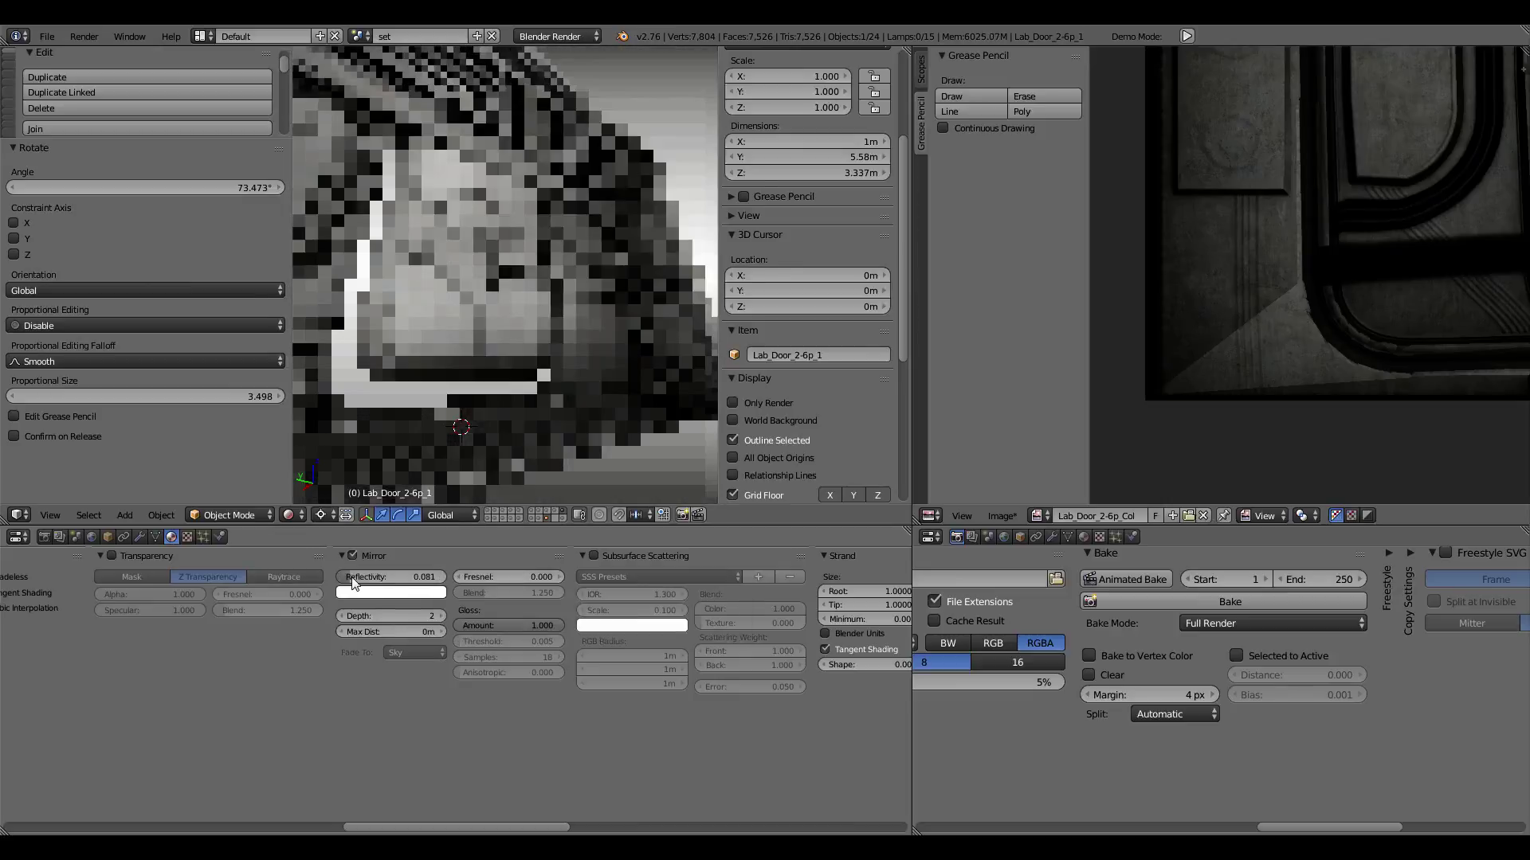
left_click(414, 577)
type("0.0")
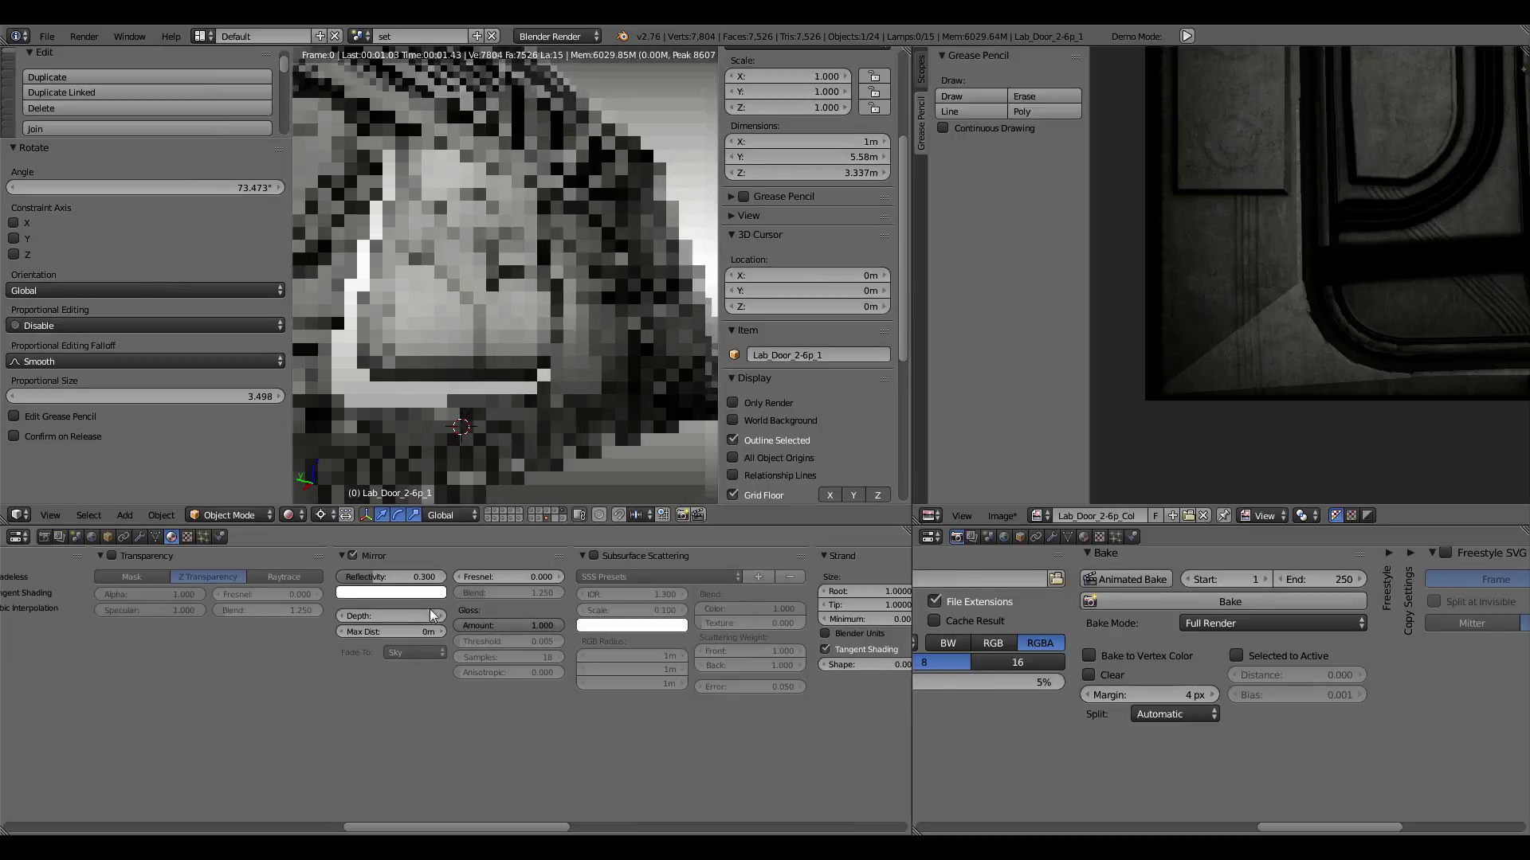
left_click(422, 593)
left_click(455, 480)
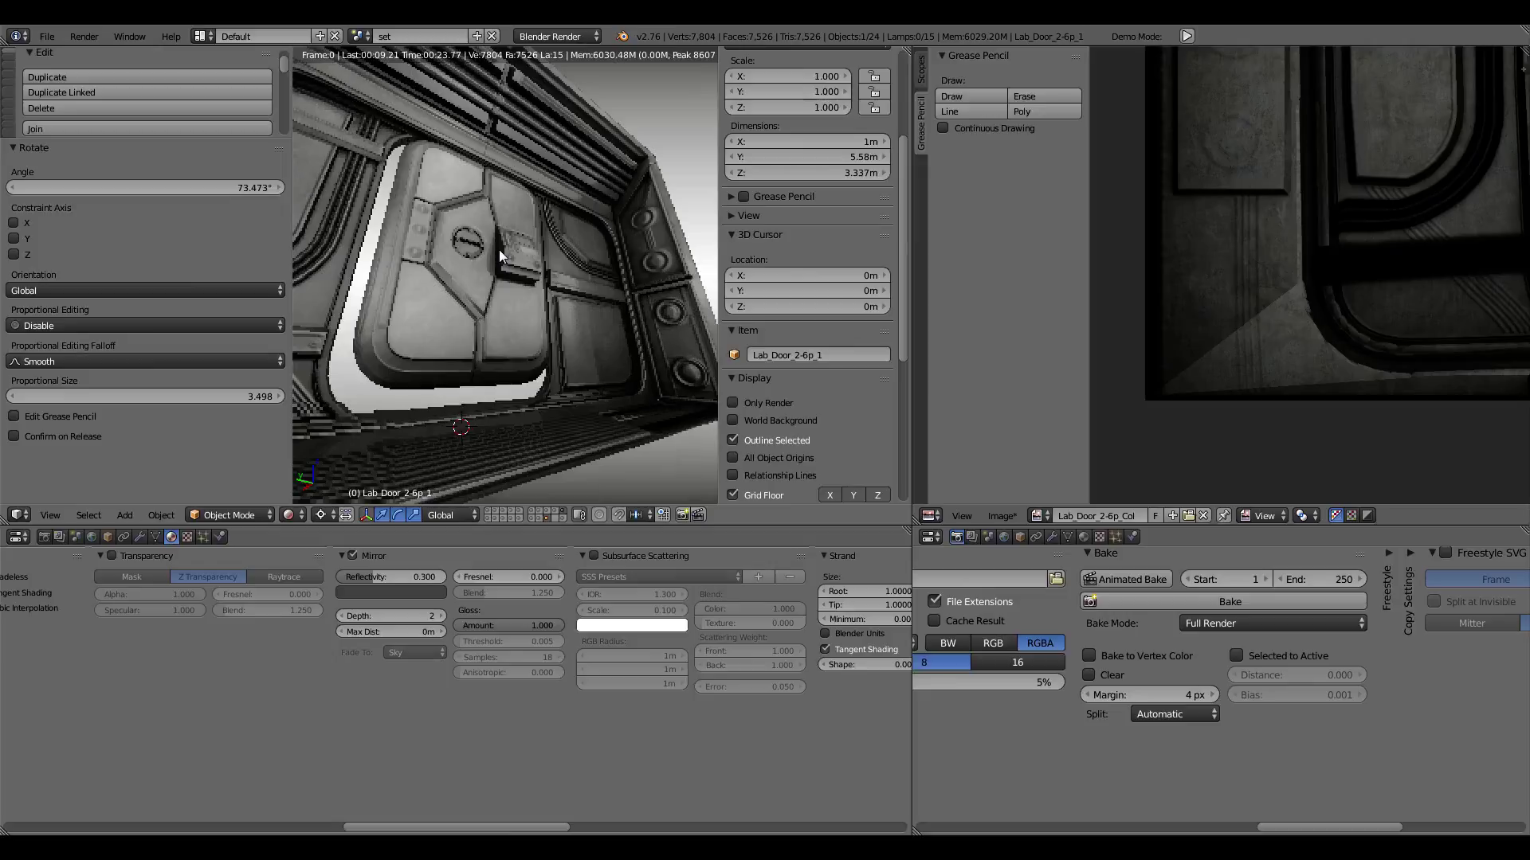
Step: Frame the door in front view and zoom in to inspect the rendered preview
key("KP_Decimal")
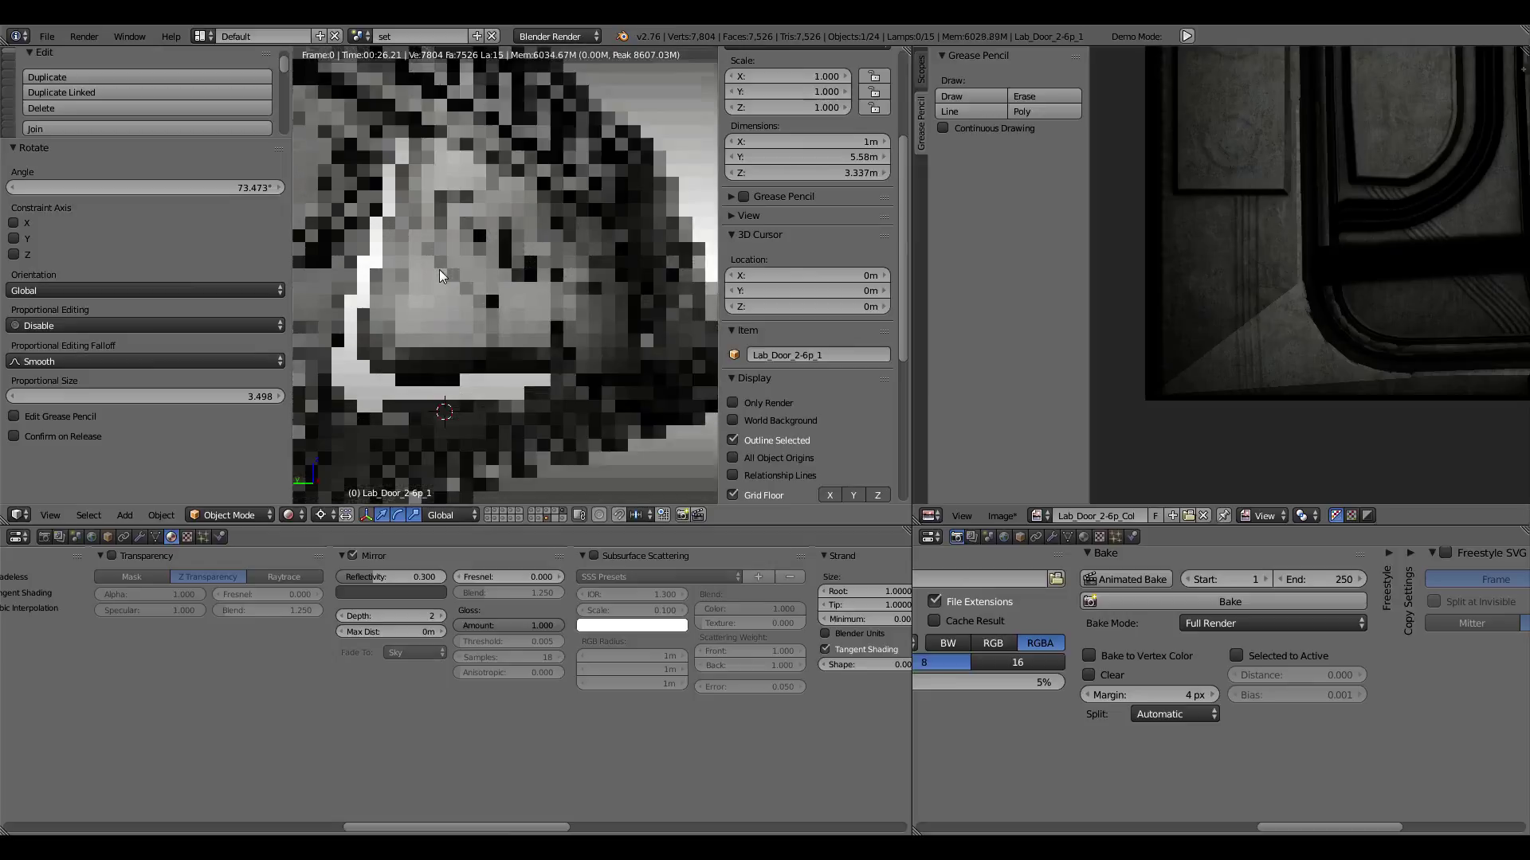
key("KP_1")
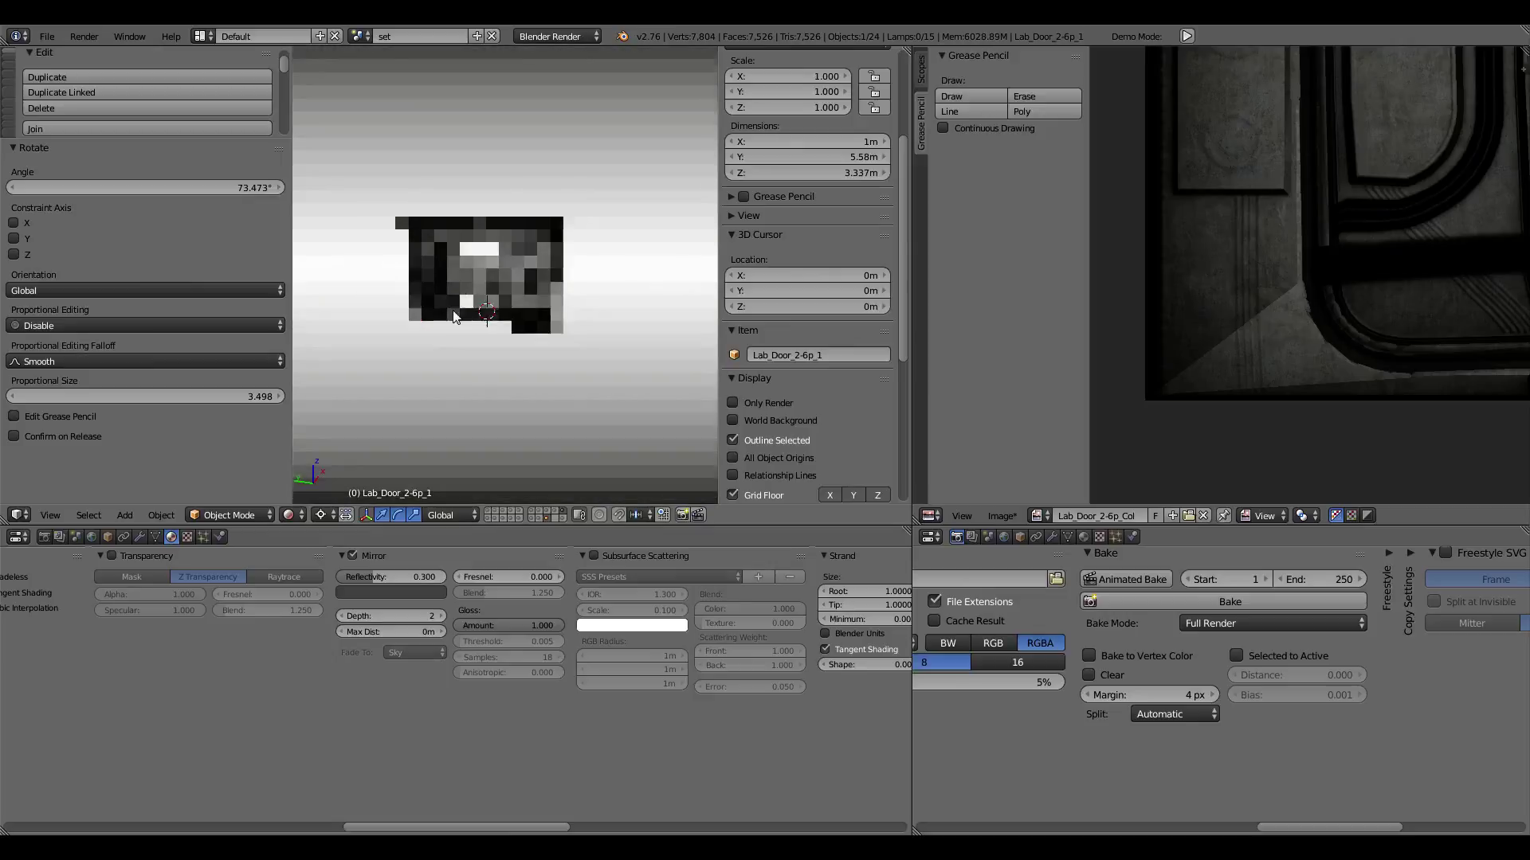
scroll(464, 333, "up", 2)
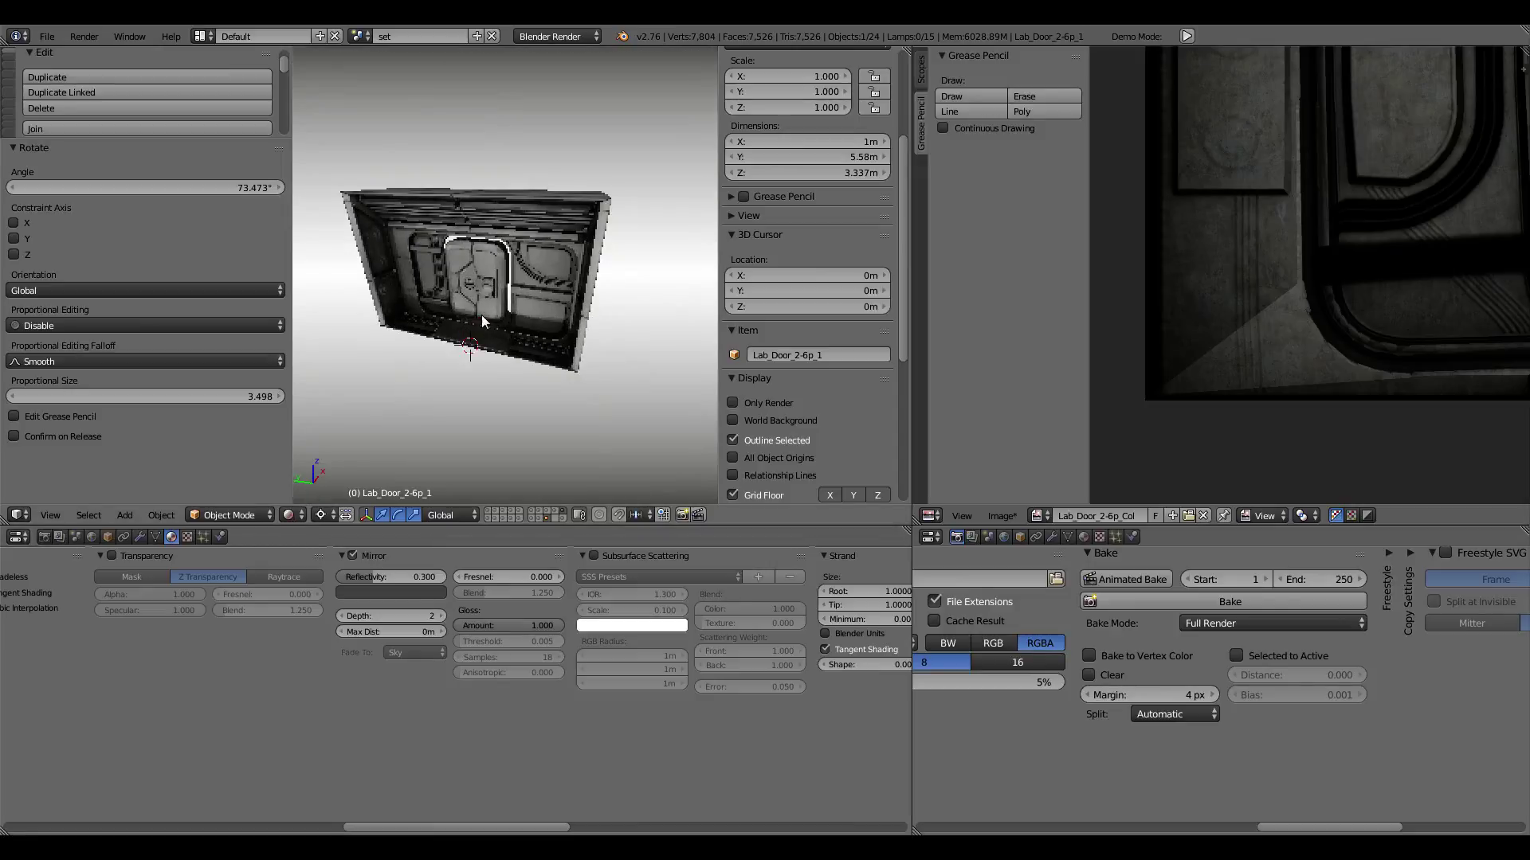
scroll(481, 314, "up", 2)
scroll(444, 340, "up", 2)
left_click(290, 515)
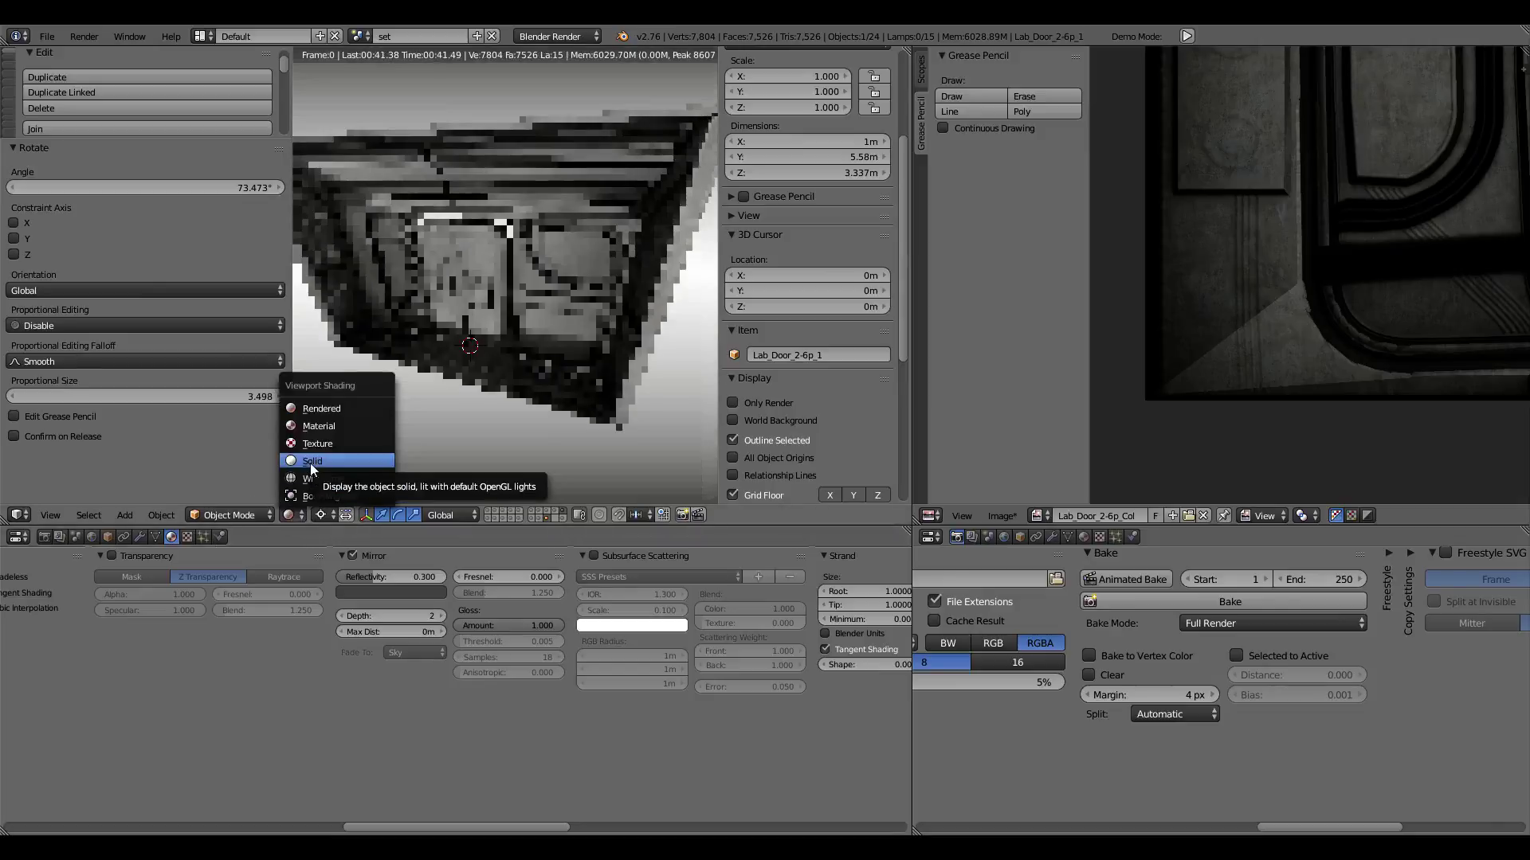
Step: Switch the viewport from Rendered back to Solid shading and zoom the image editor
left_click(296, 515)
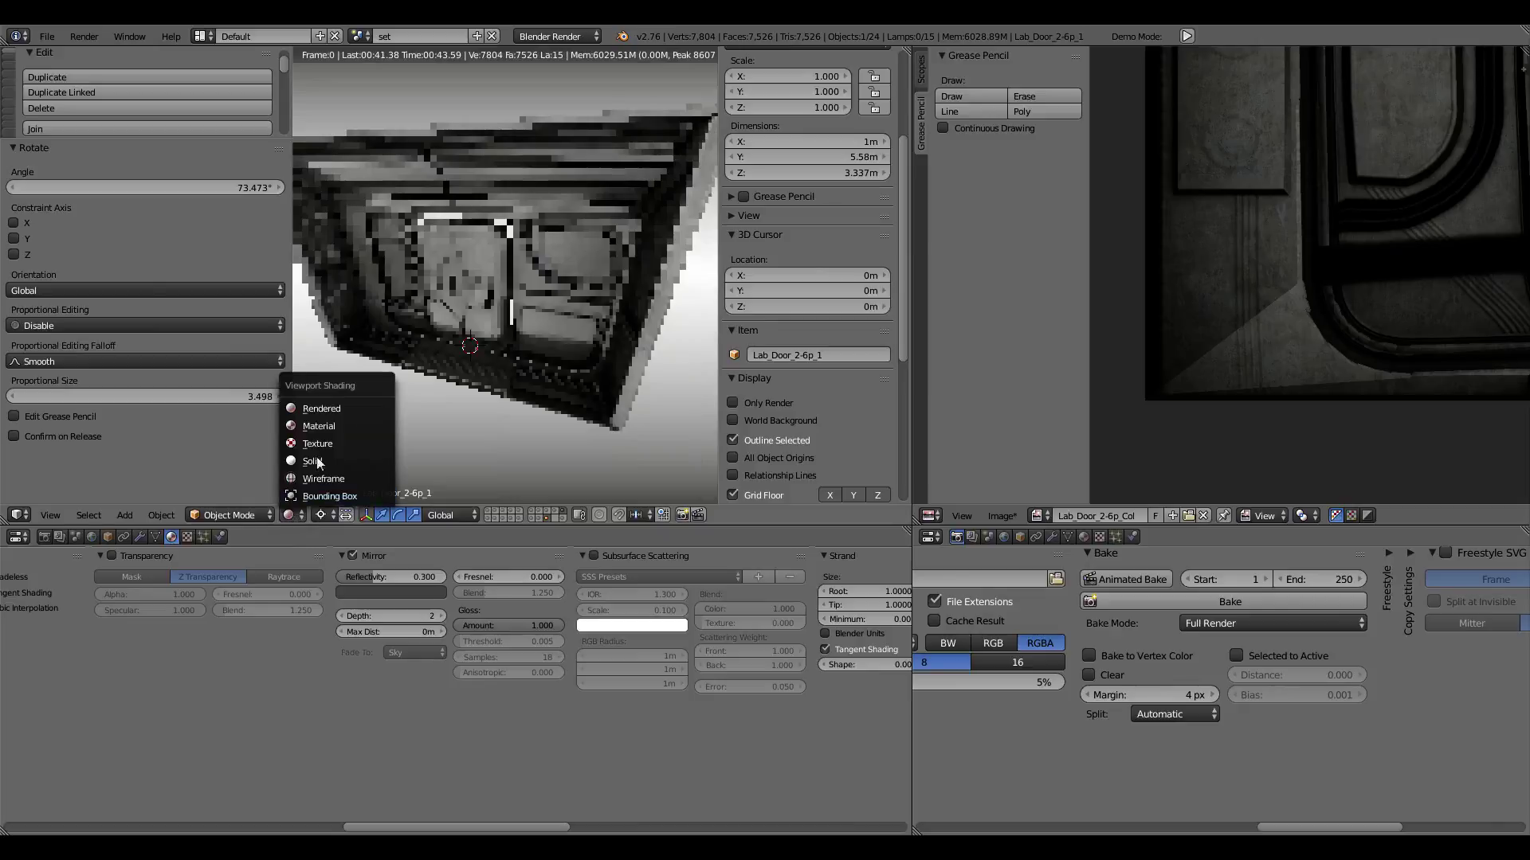
left_click(312, 460)
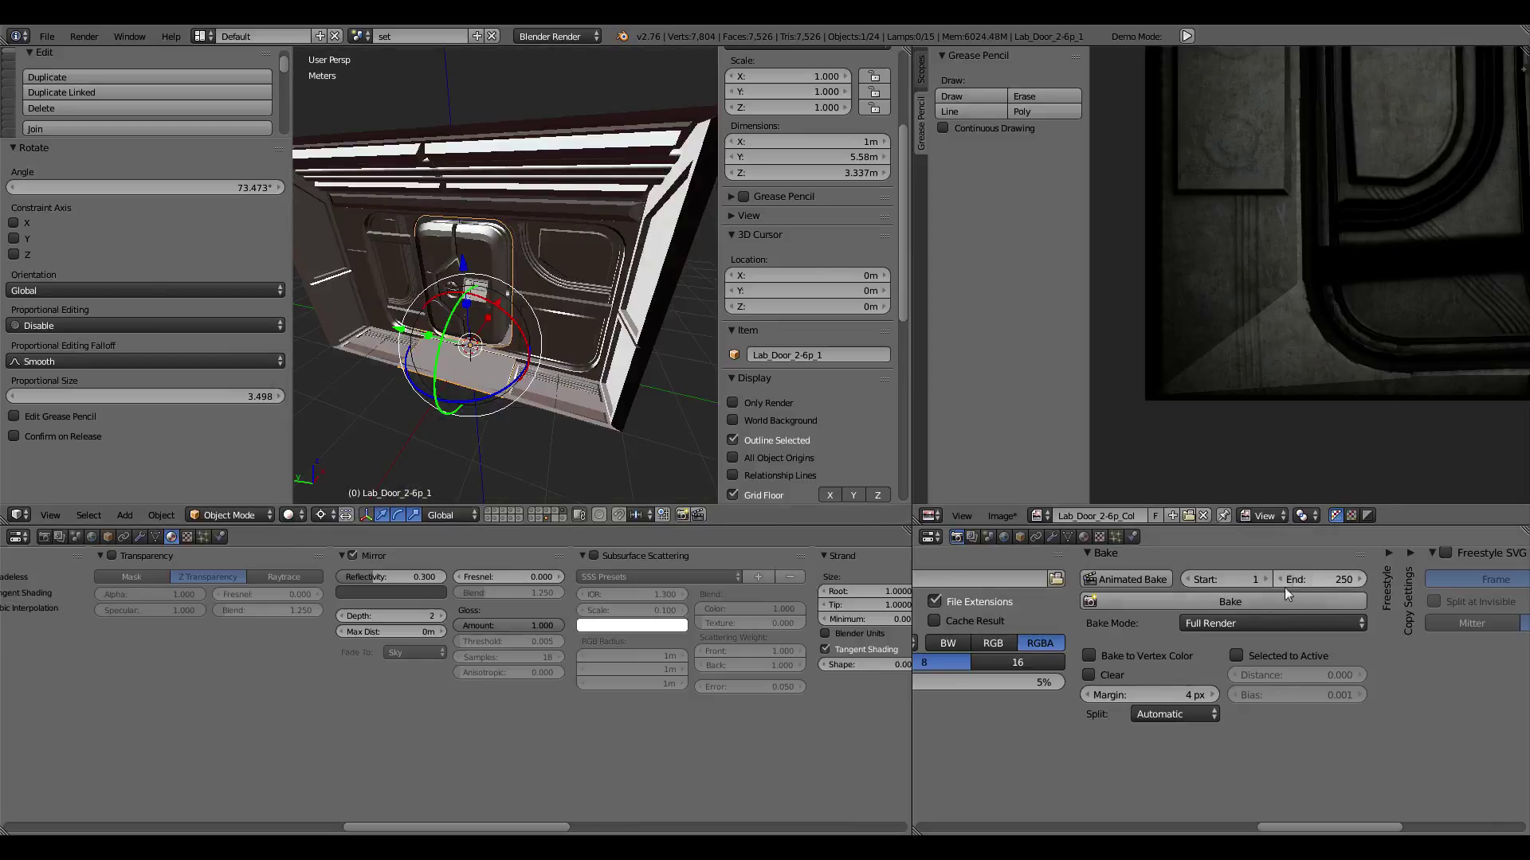
scroll(1321, 260, "up", 3)
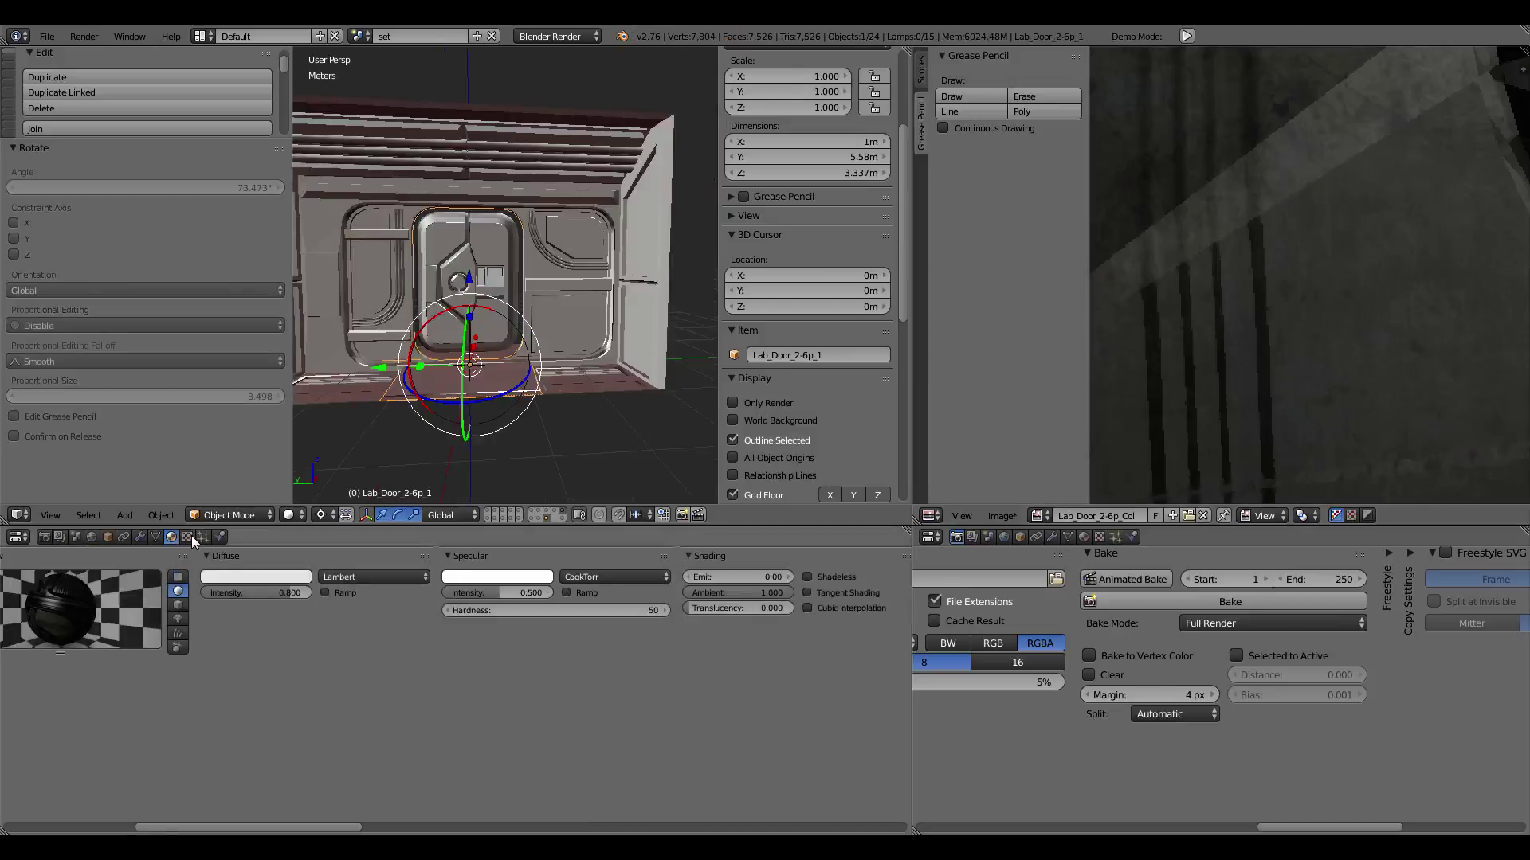
Step: Enable Geometry Normal influence on the door's image texture
left_click(188, 536)
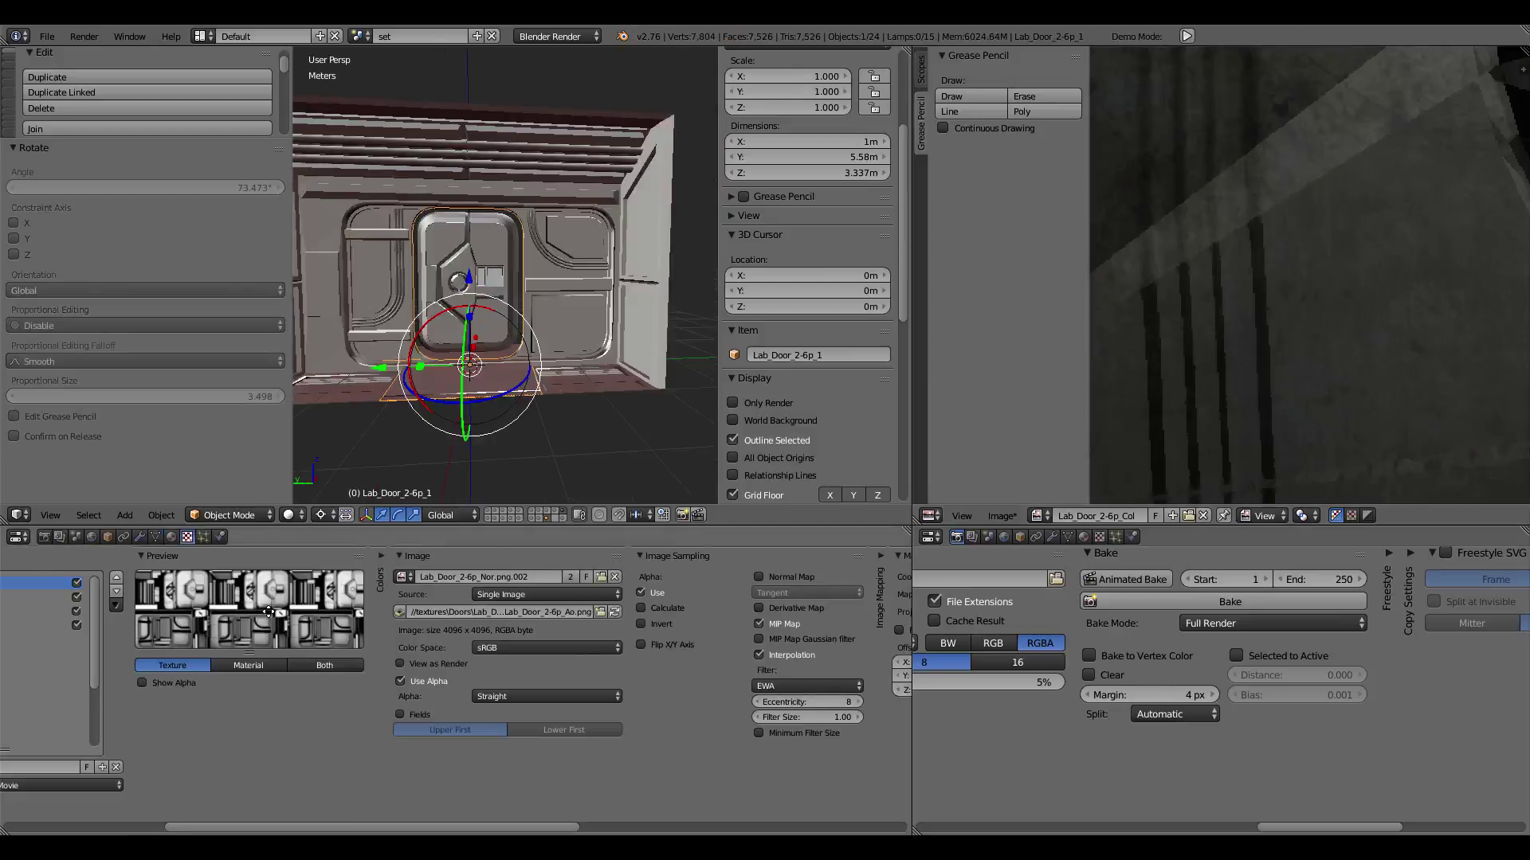
scroll(631, 613, "right", 5)
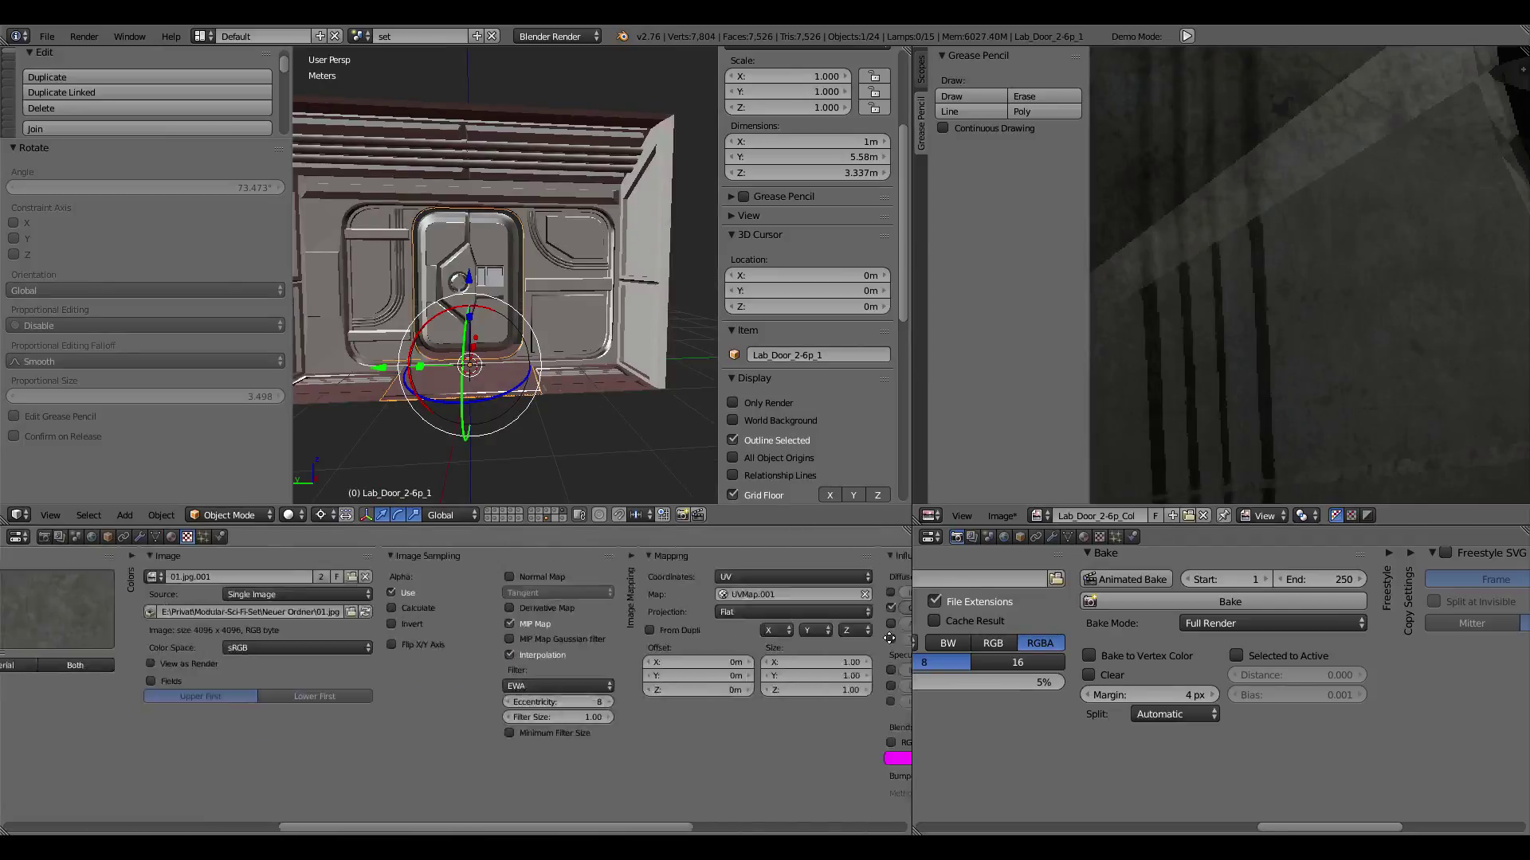
left_click(544, 671)
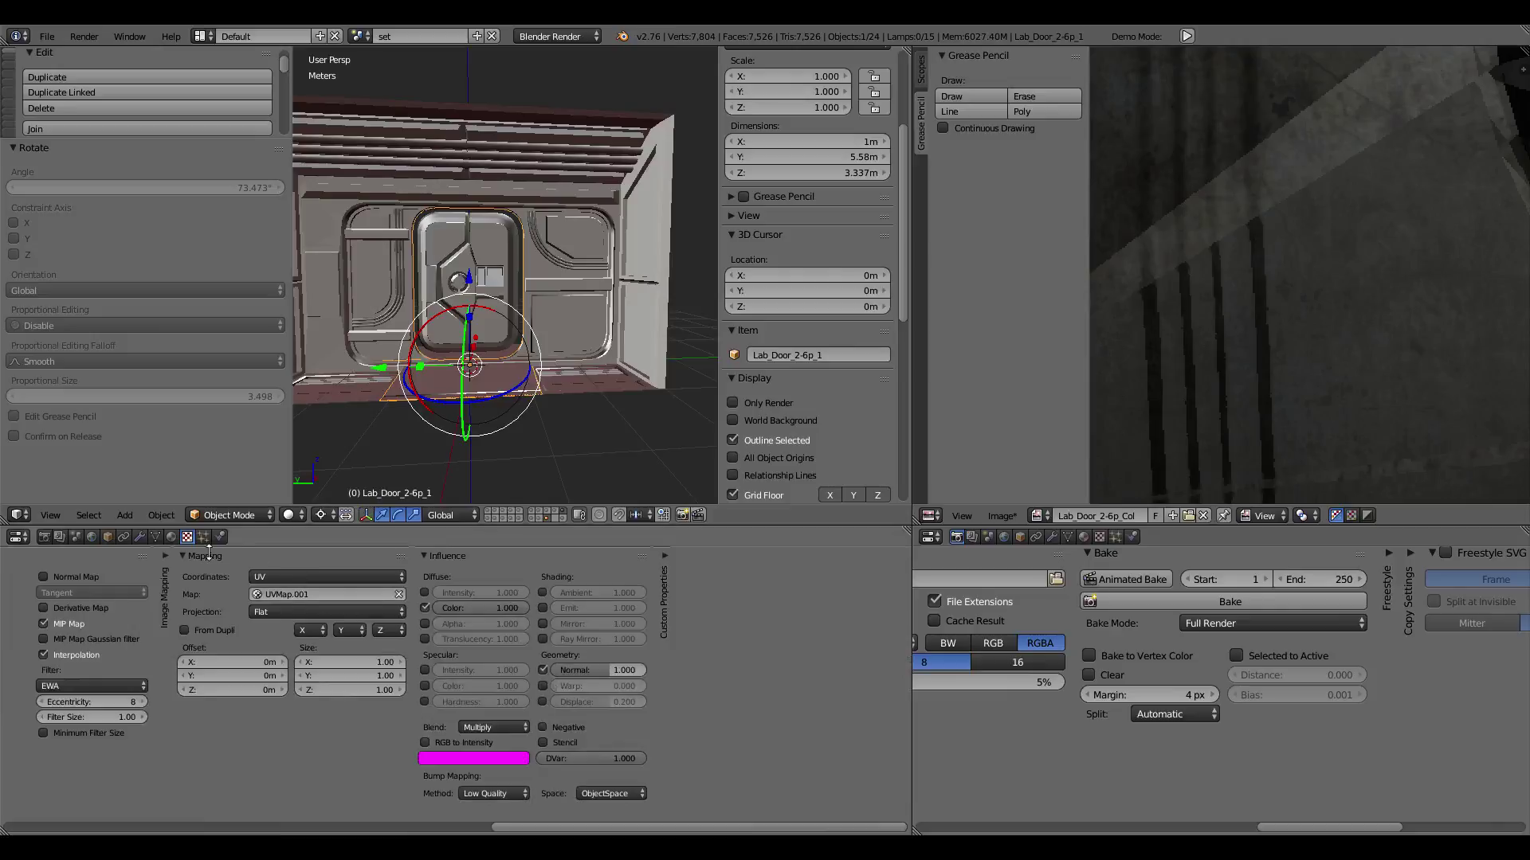
left_click(170, 538)
scroll(703, 711, "right", 5)
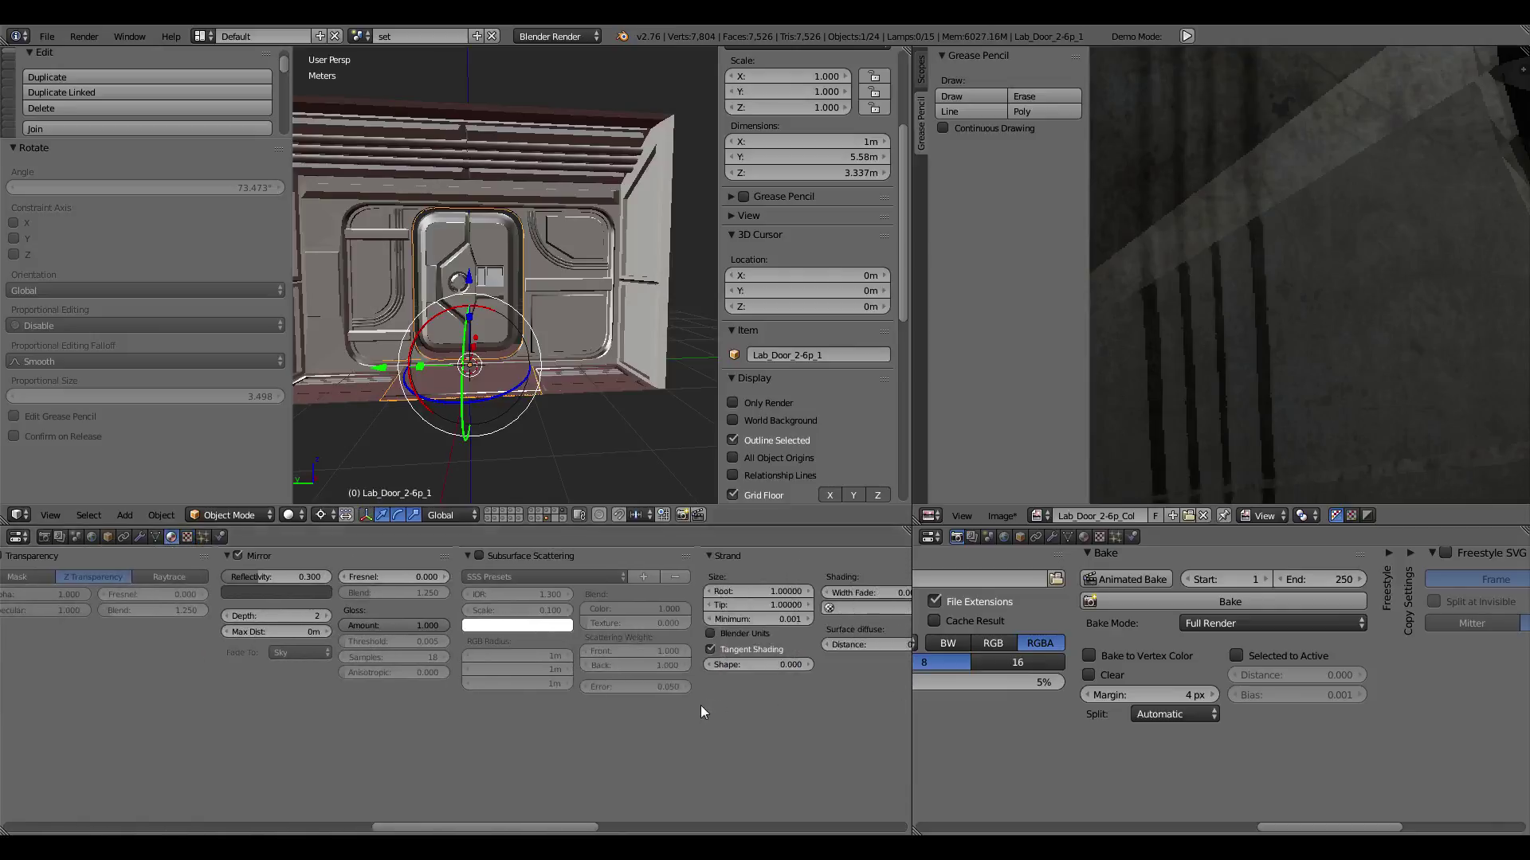
left_click(188, 537)
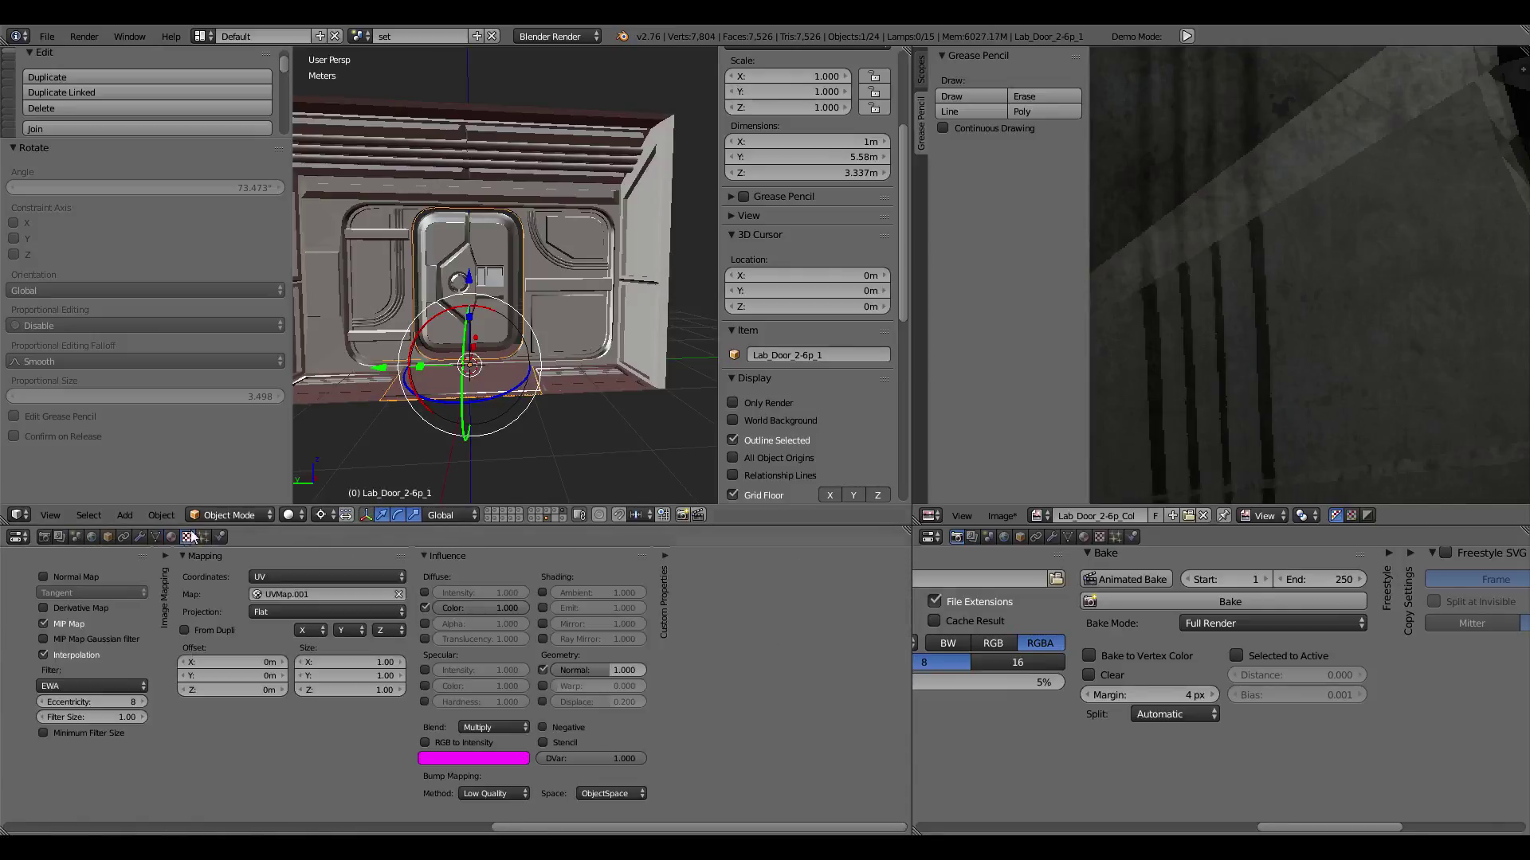
Step: Return to Rendered viewport shading, zoom in on the door lock, and pick an empty texture slot
left_click(290, 514)
left_click(335, 408)
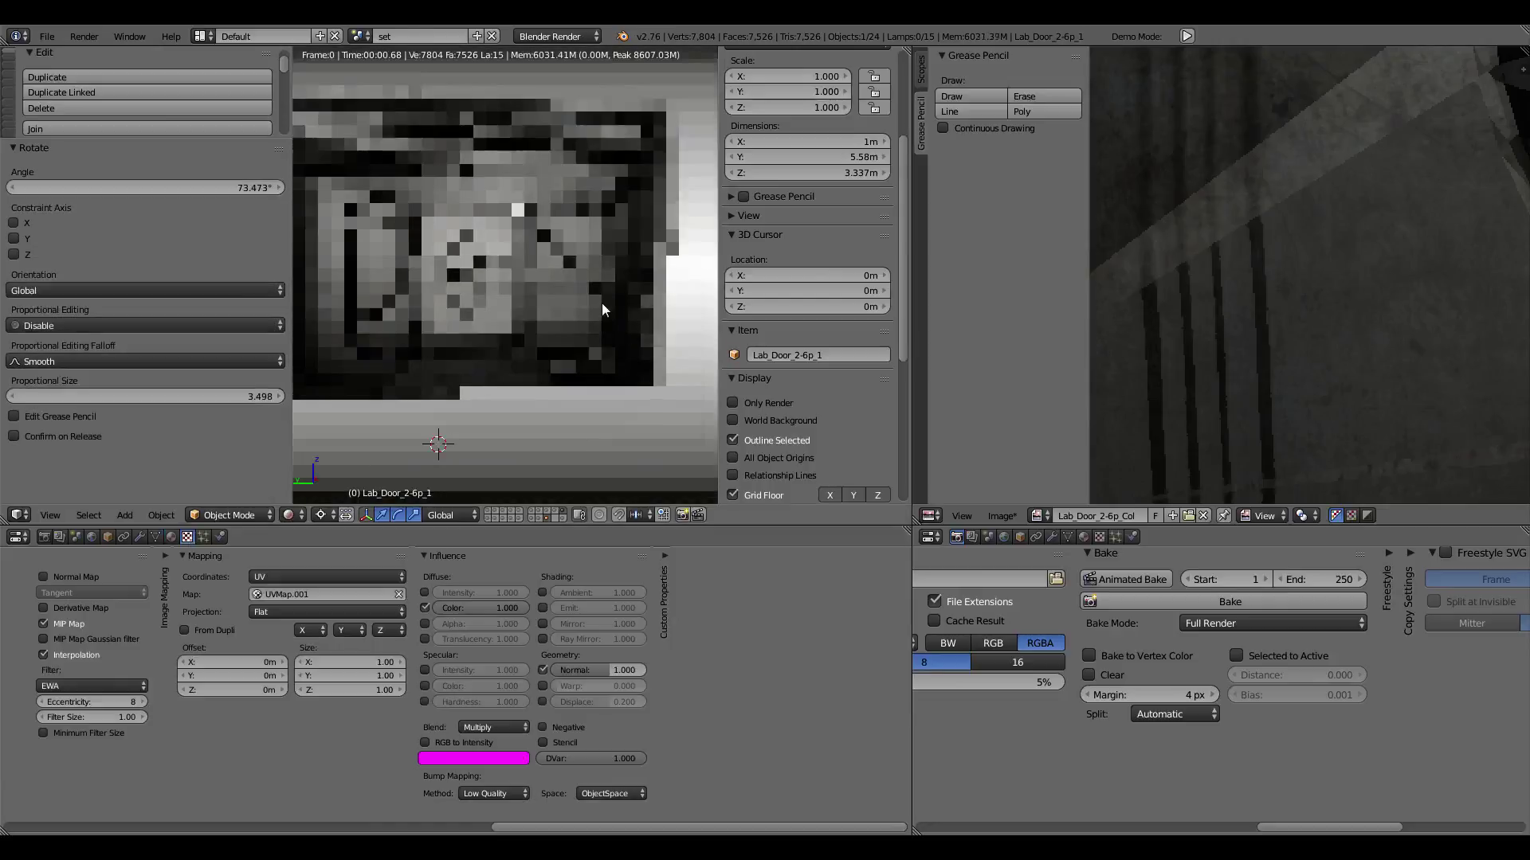
mouse_move(603, 309)
middle_mouse_down()
mouse_move(503, 279)
mouse_move(529, 256)
mouse_move(427, 212)
mouse_move(455, 235)
mouse_move(631, 259)
middle_mouse_up()
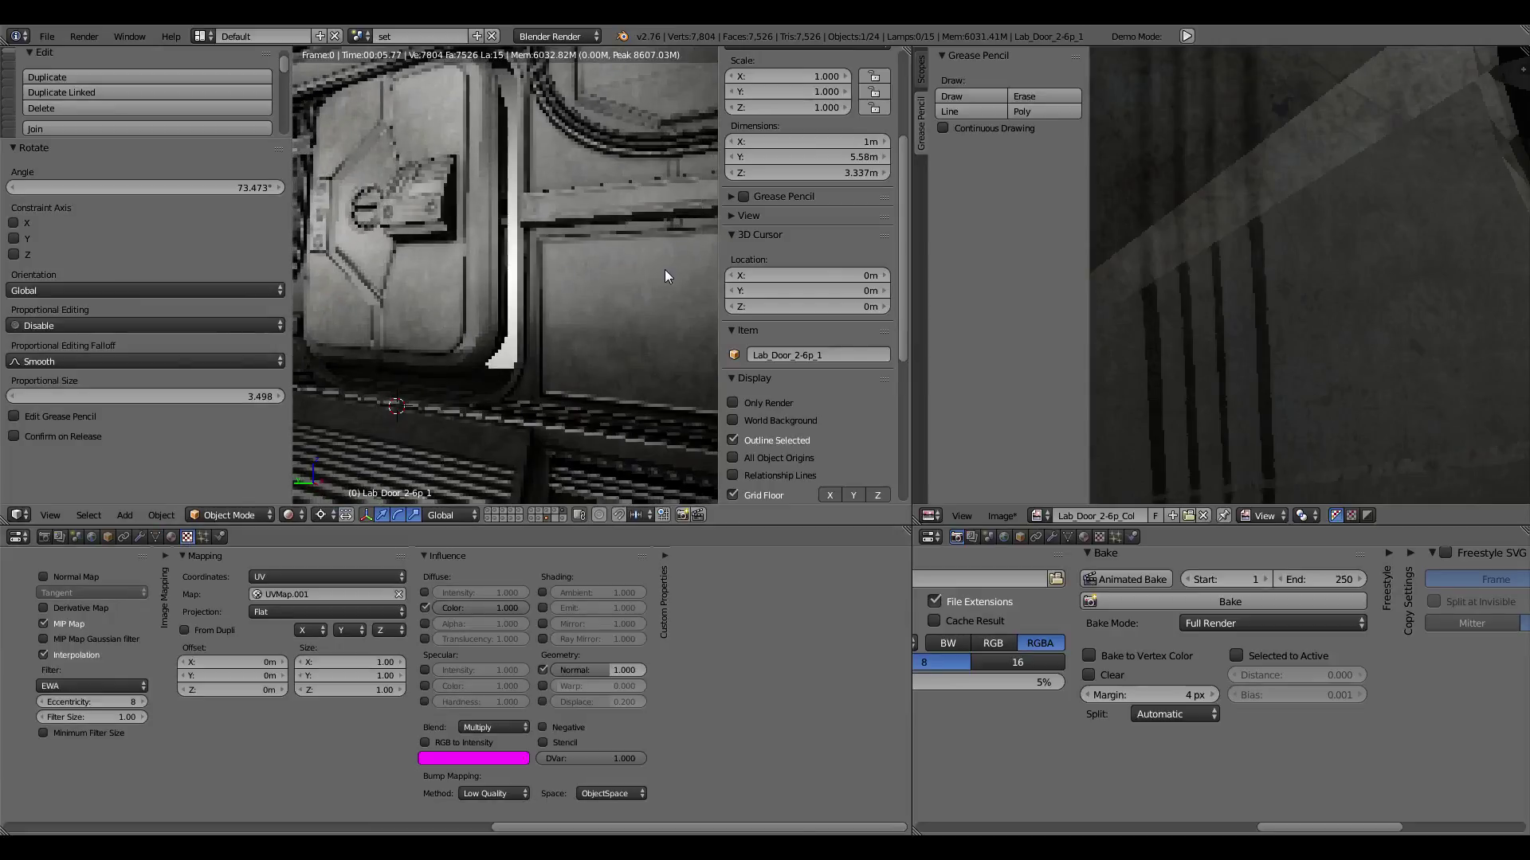
middle_click_drag(103, 596, 359, 684)
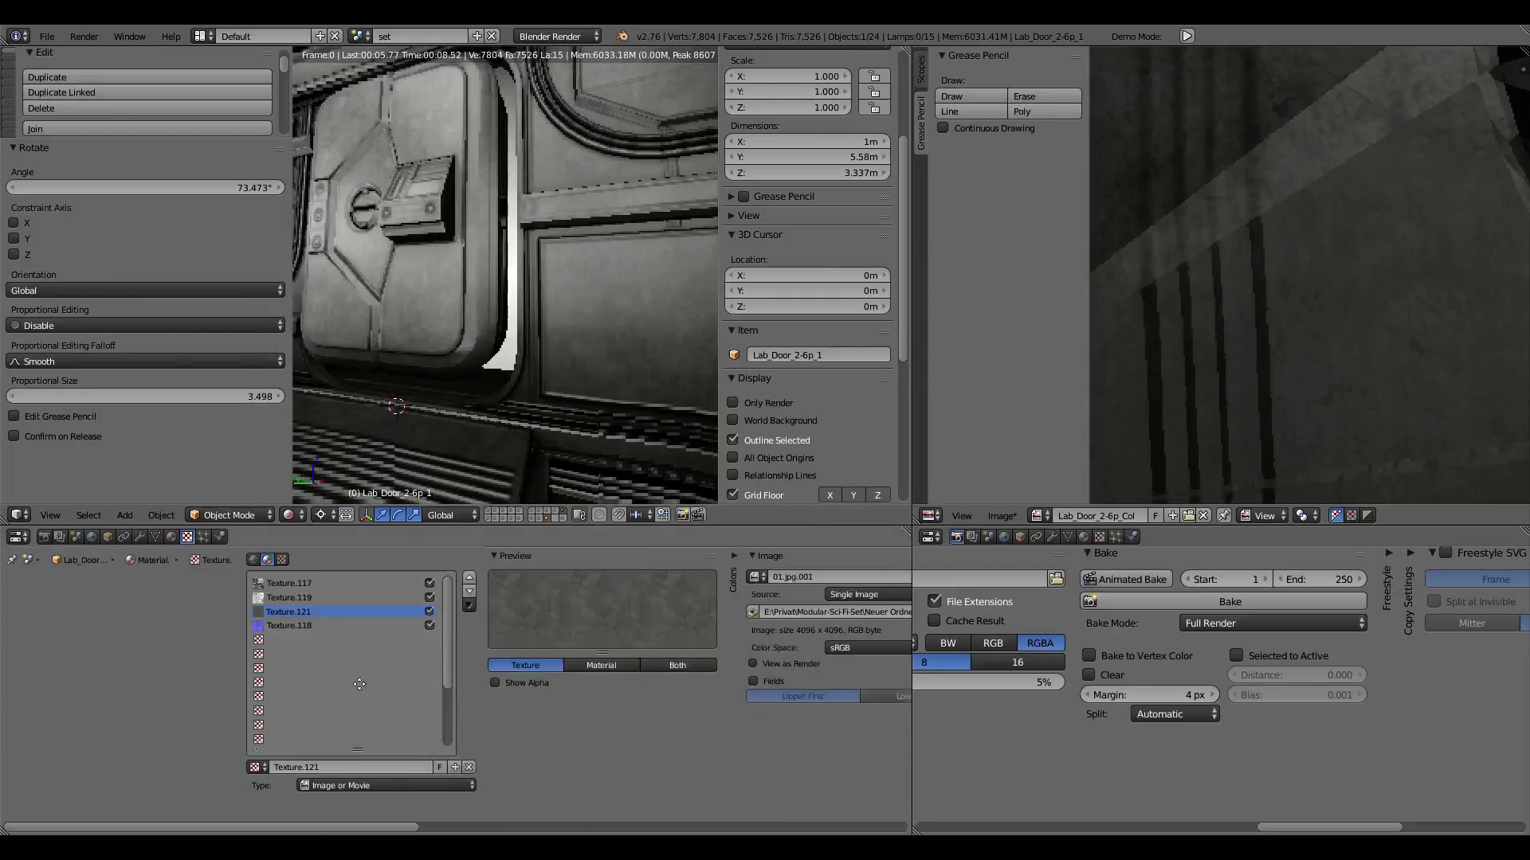
left_click(348, 637)
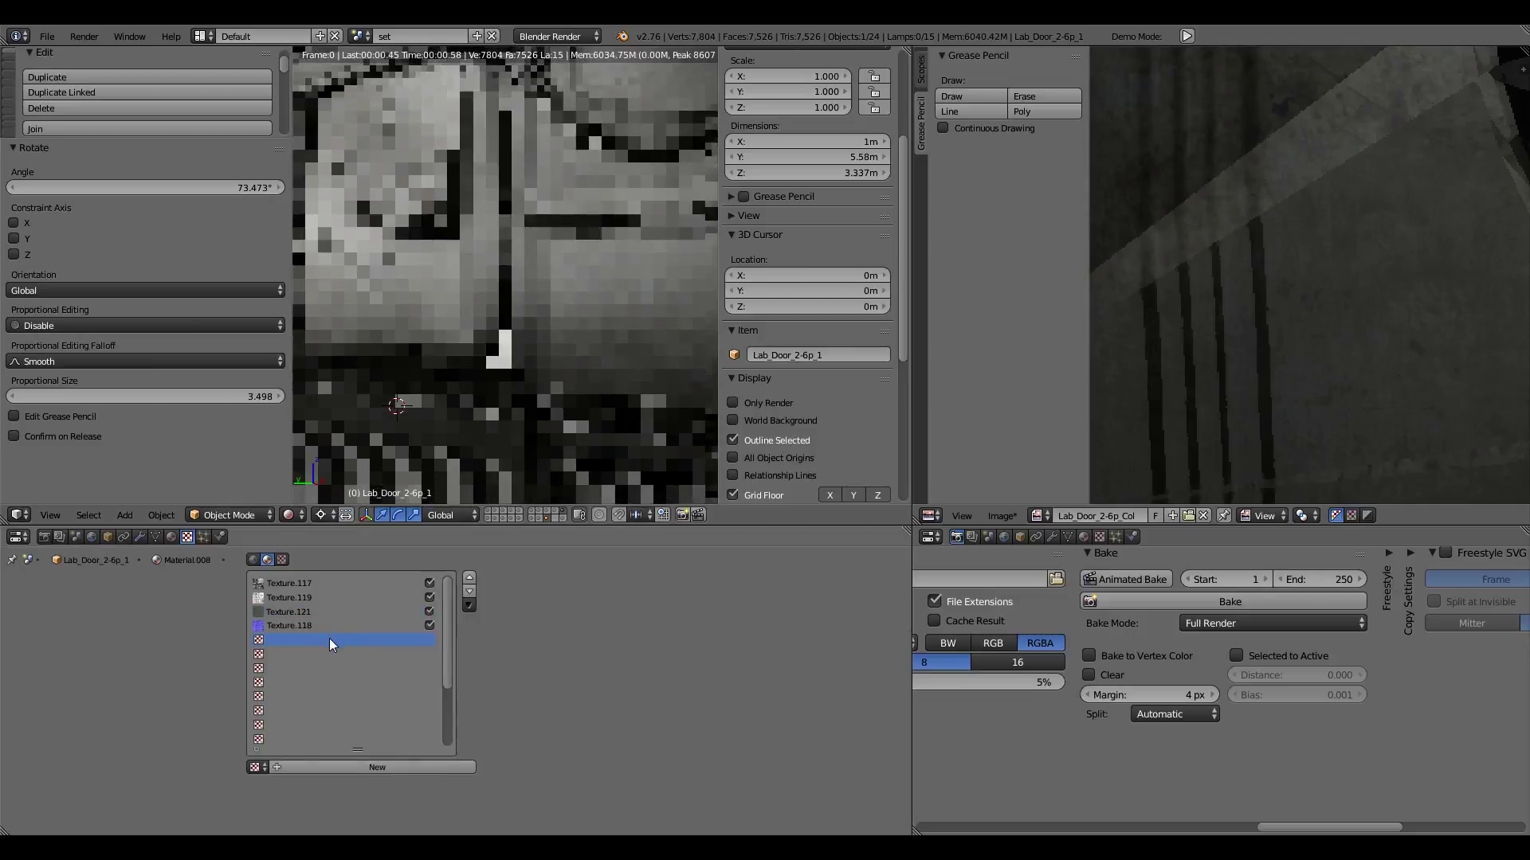
Step: Create a new image texture in the slot using REF 1.jpg
left_click(386, 768)
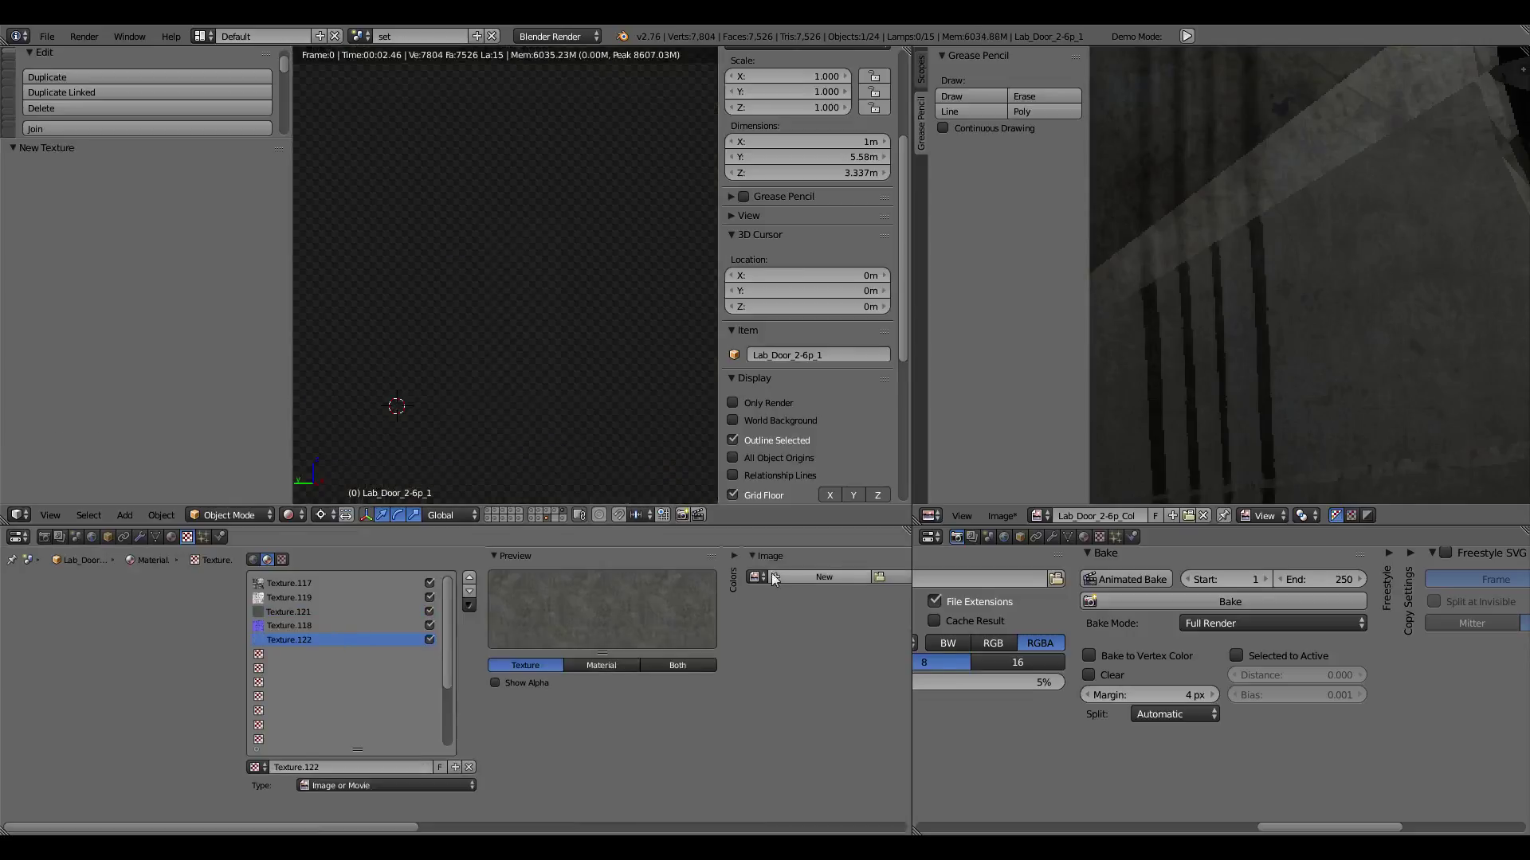
left_click(755, 576)
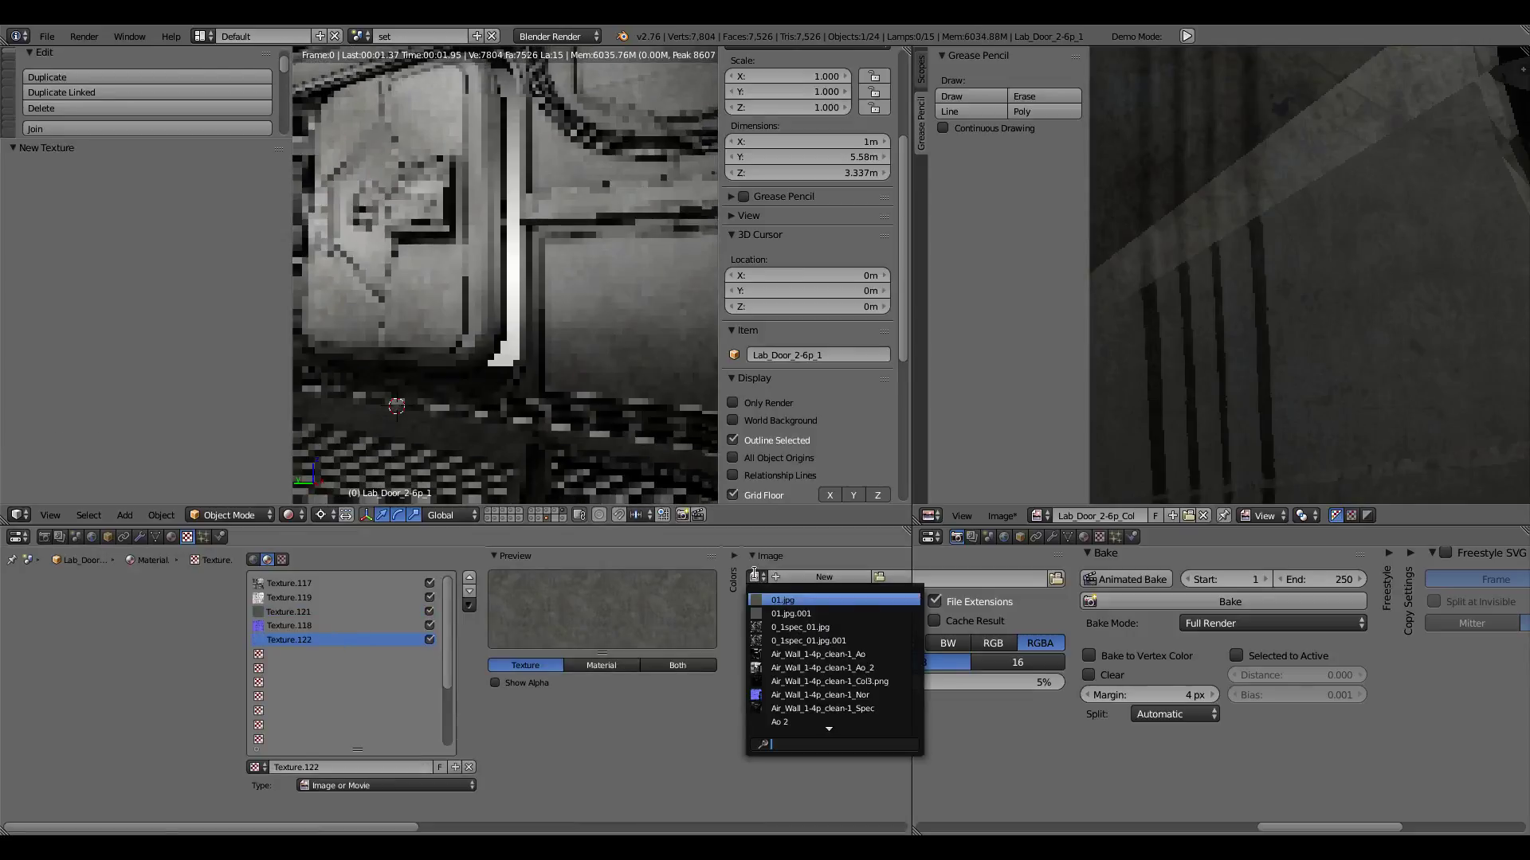
type("ref")
key("Return")
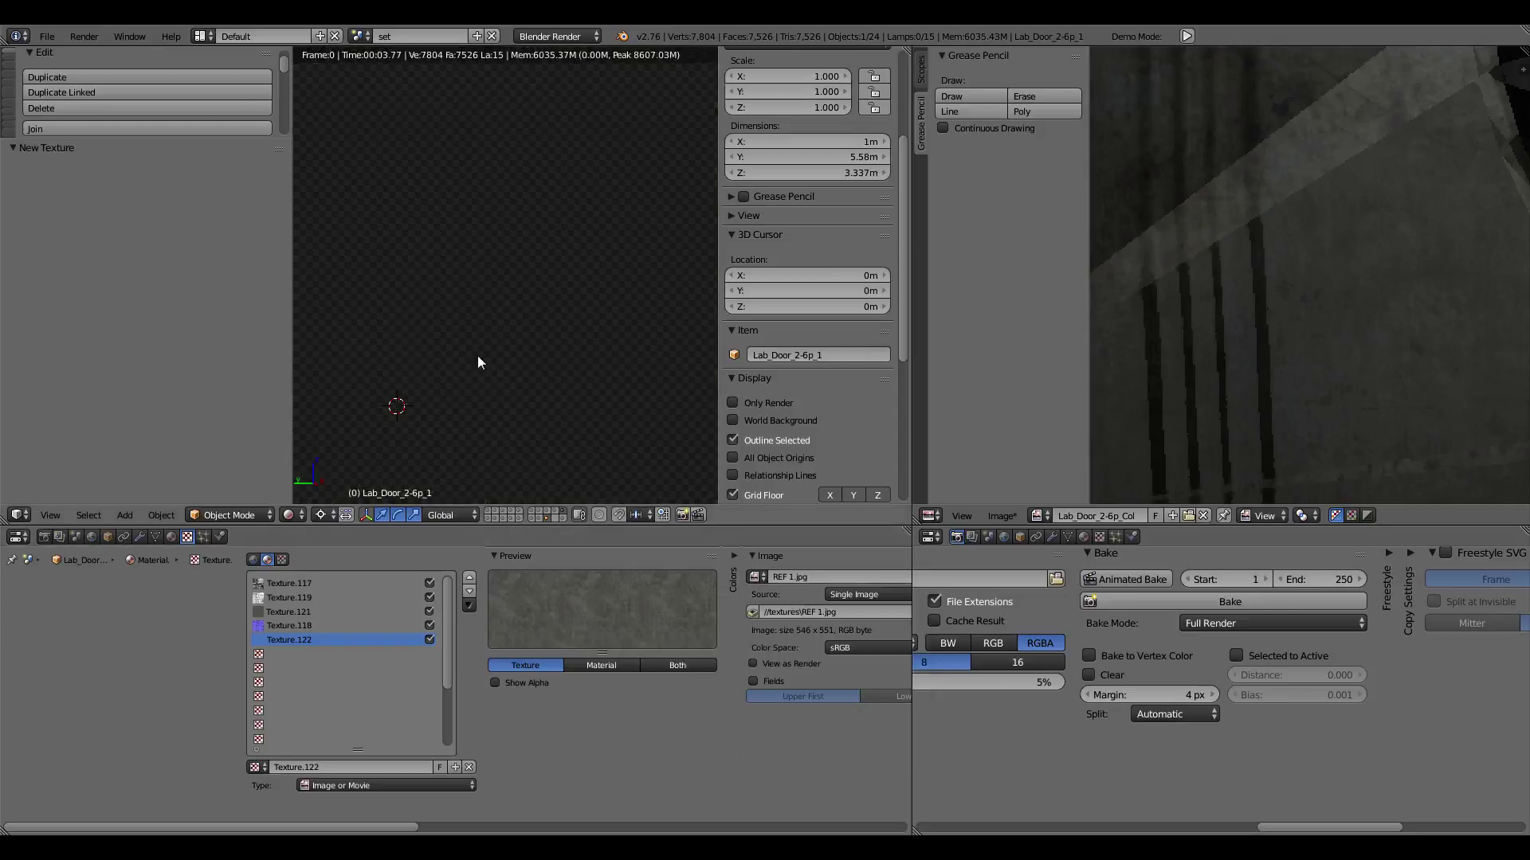
scroll(753, 725, "down", 10)
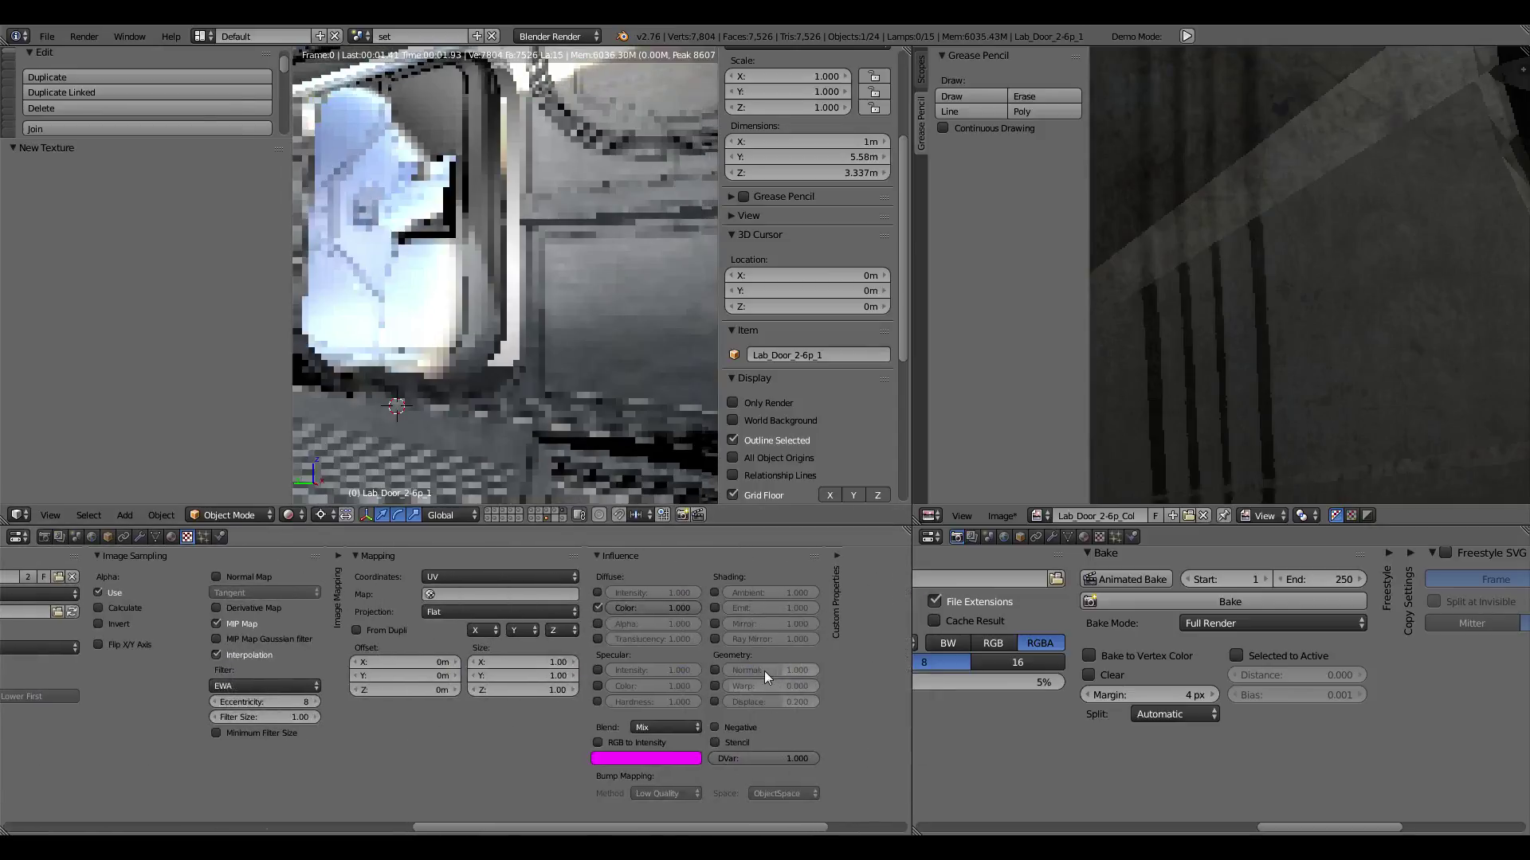
Step: Map the texture by Normal, enable RGB to Intensity with near-white colour, blend Multiply; select Texture.121
left_click(465, 585)
left_click(532, 269)
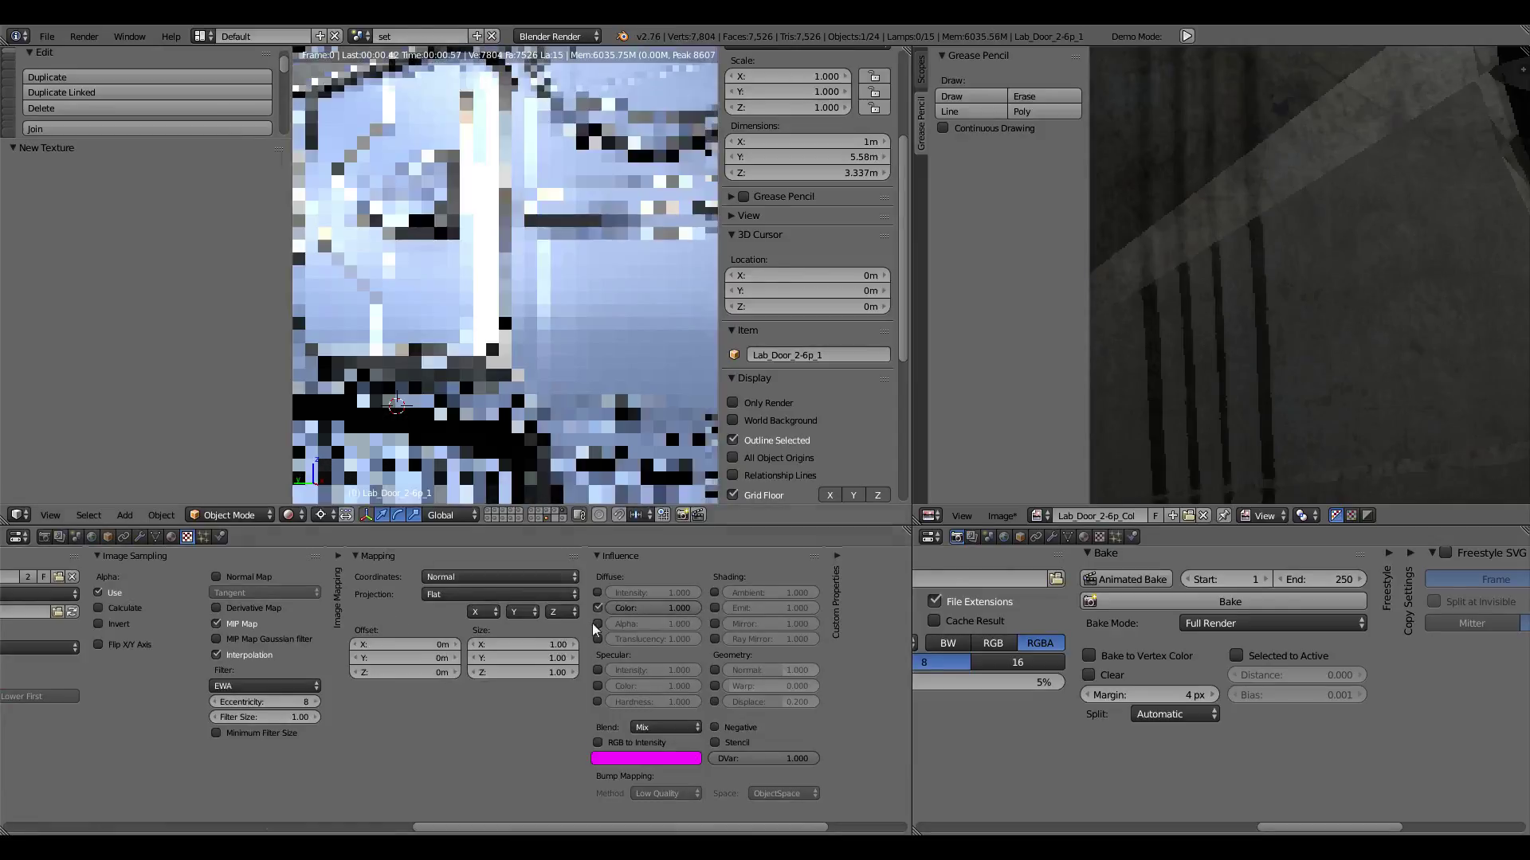
left_click(597, 743)
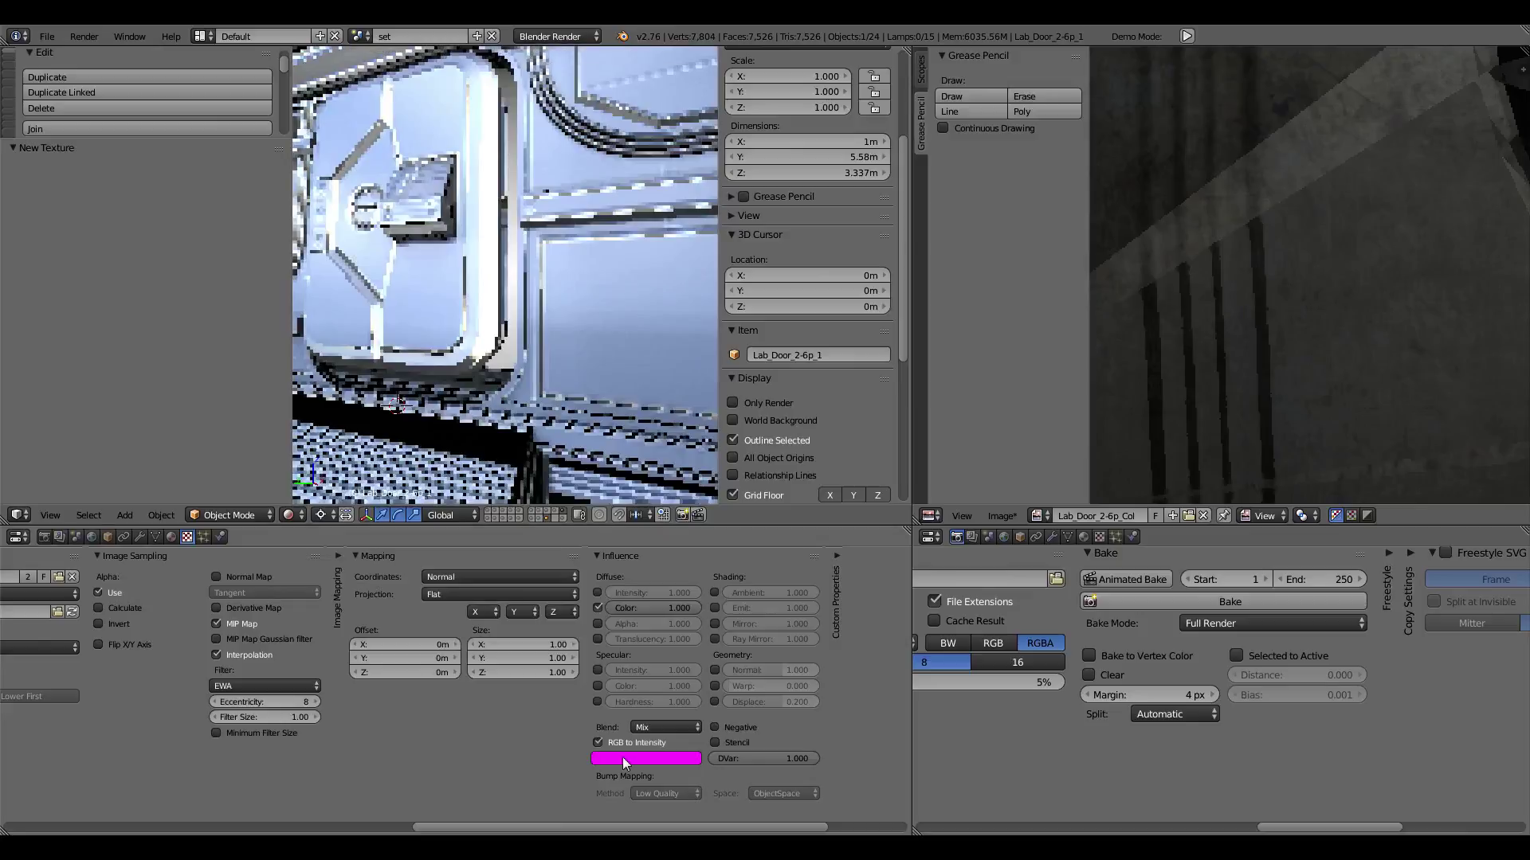
left_click(623, 757)
left_click(652, 621)
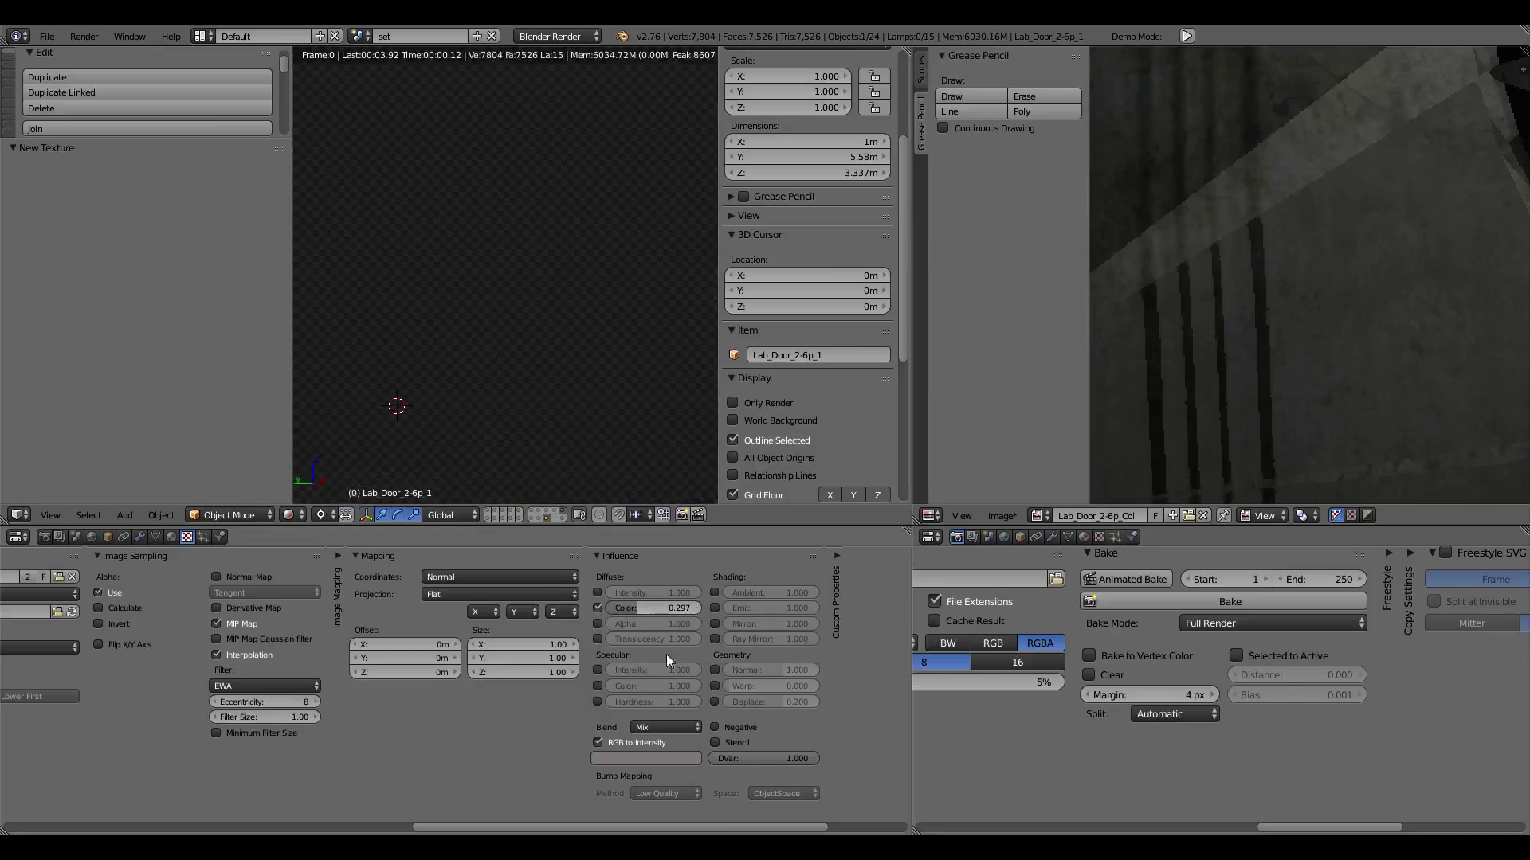
left_click(677, 727)
left_click(671, 665)
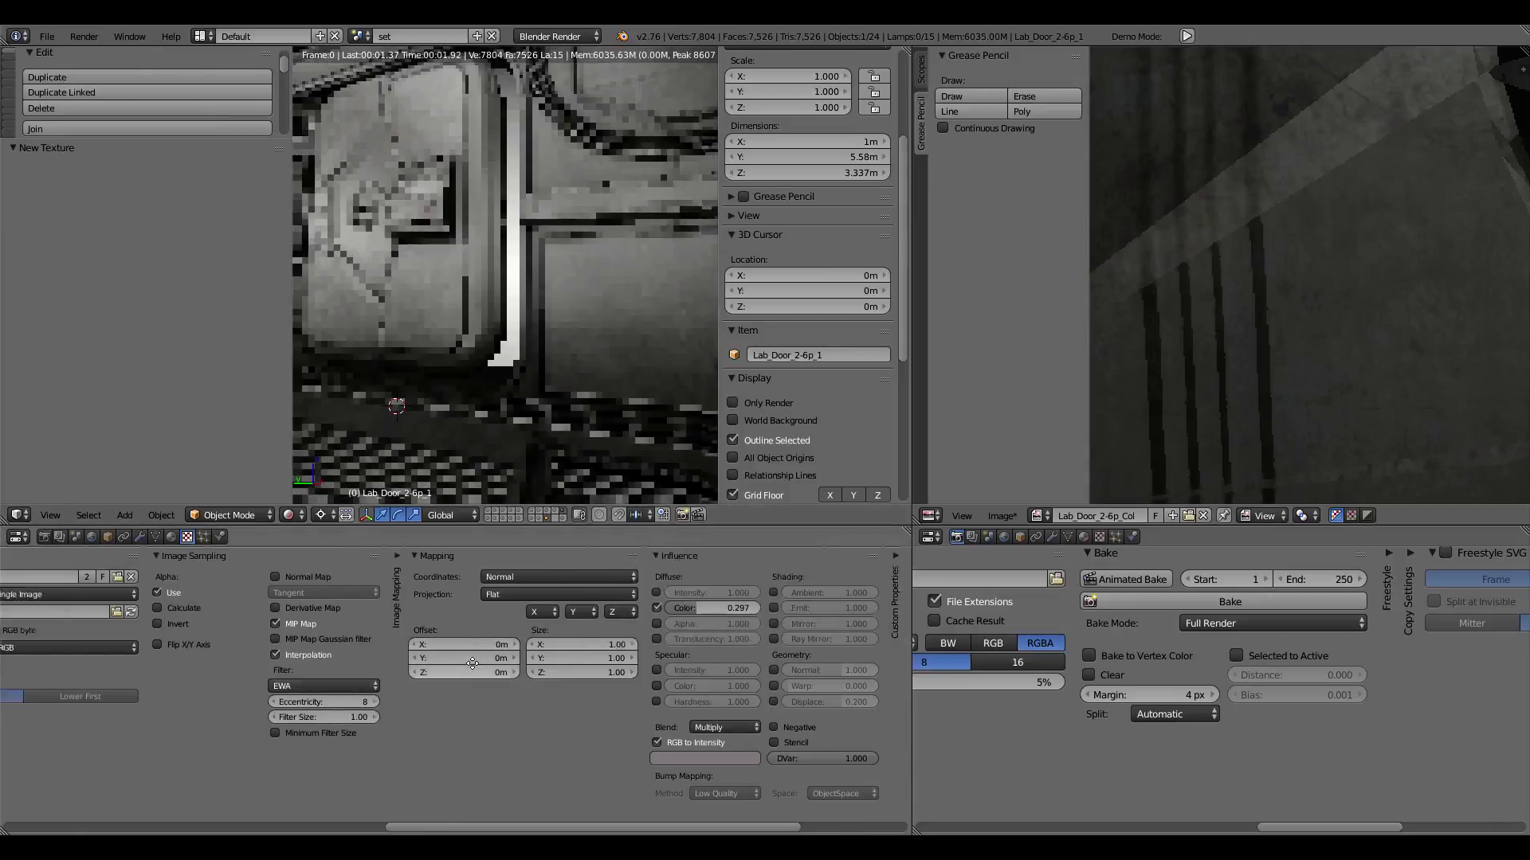
scroll(271, 667, "up", 10)
left_click(217, 612)
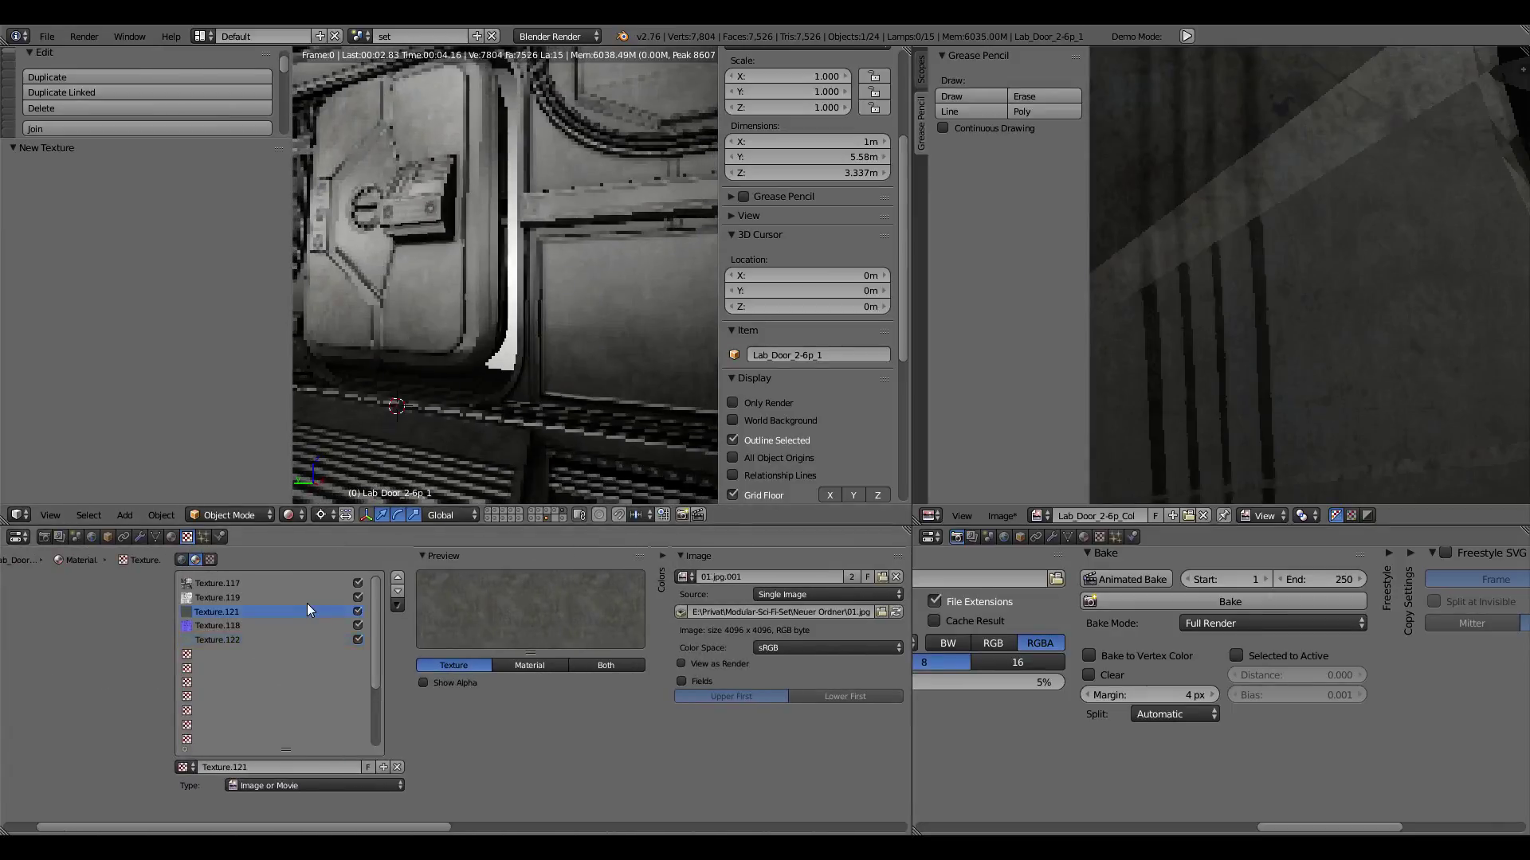
Step: Move Texture.121 below Texture.118 and give it Best Quality bump mapping with normal 0.050
left_click(398, 591)
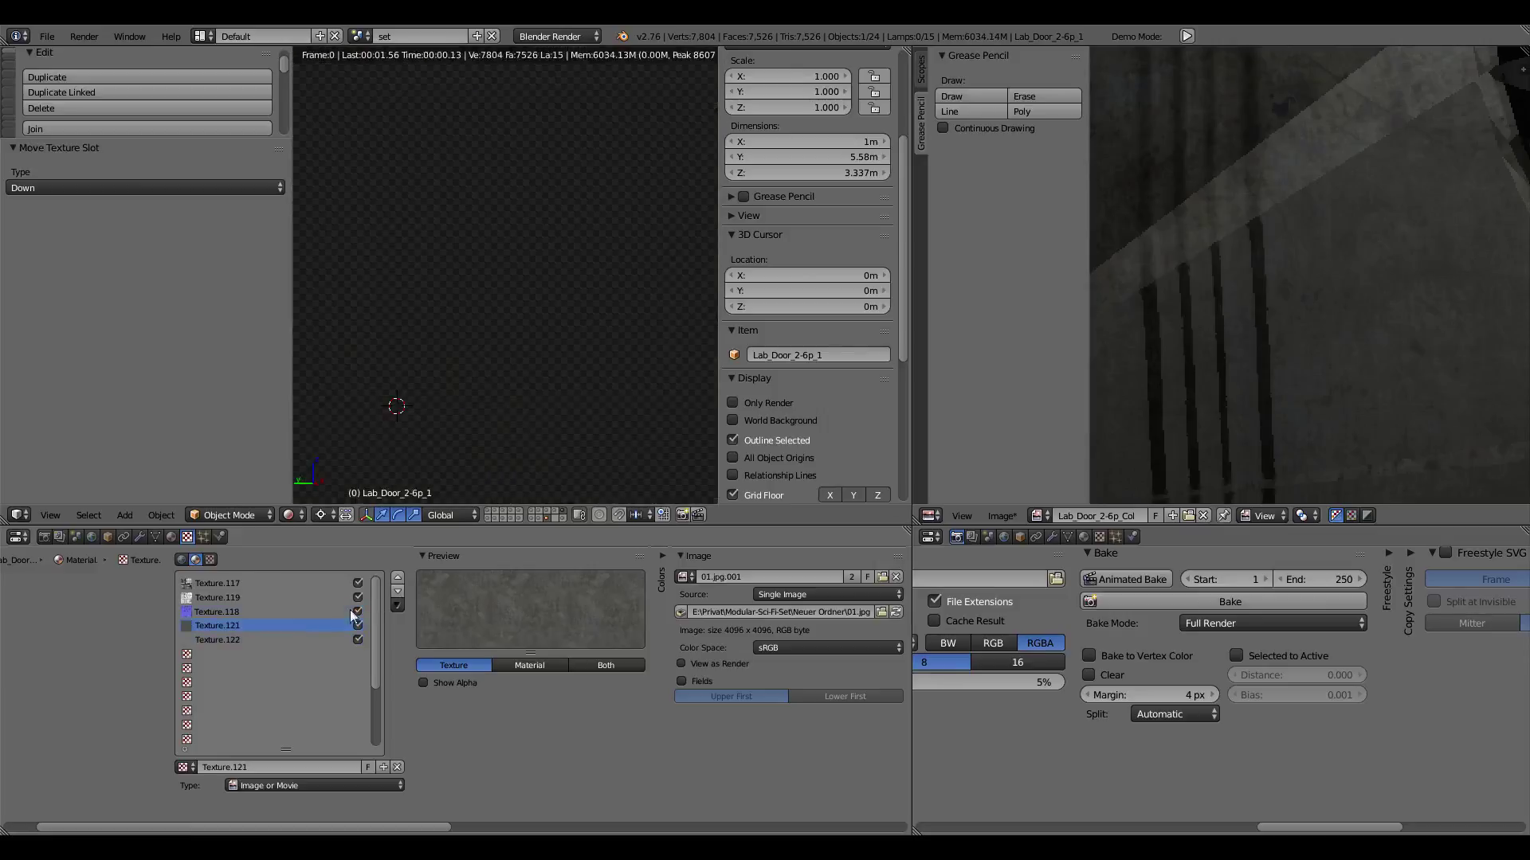
scroll(478, 630, "down", 10)
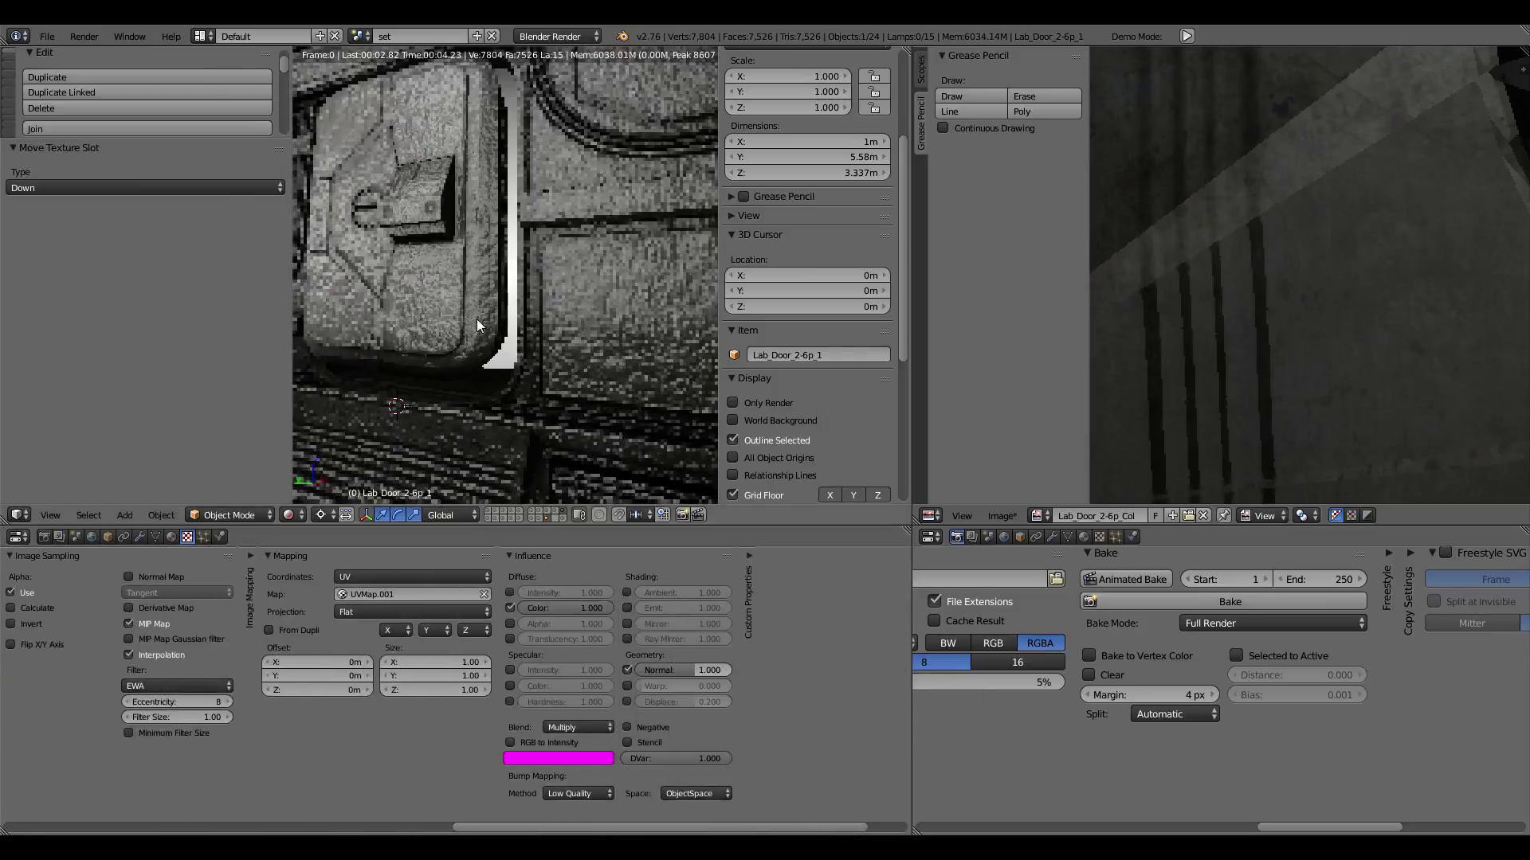
left_click(586, 794)
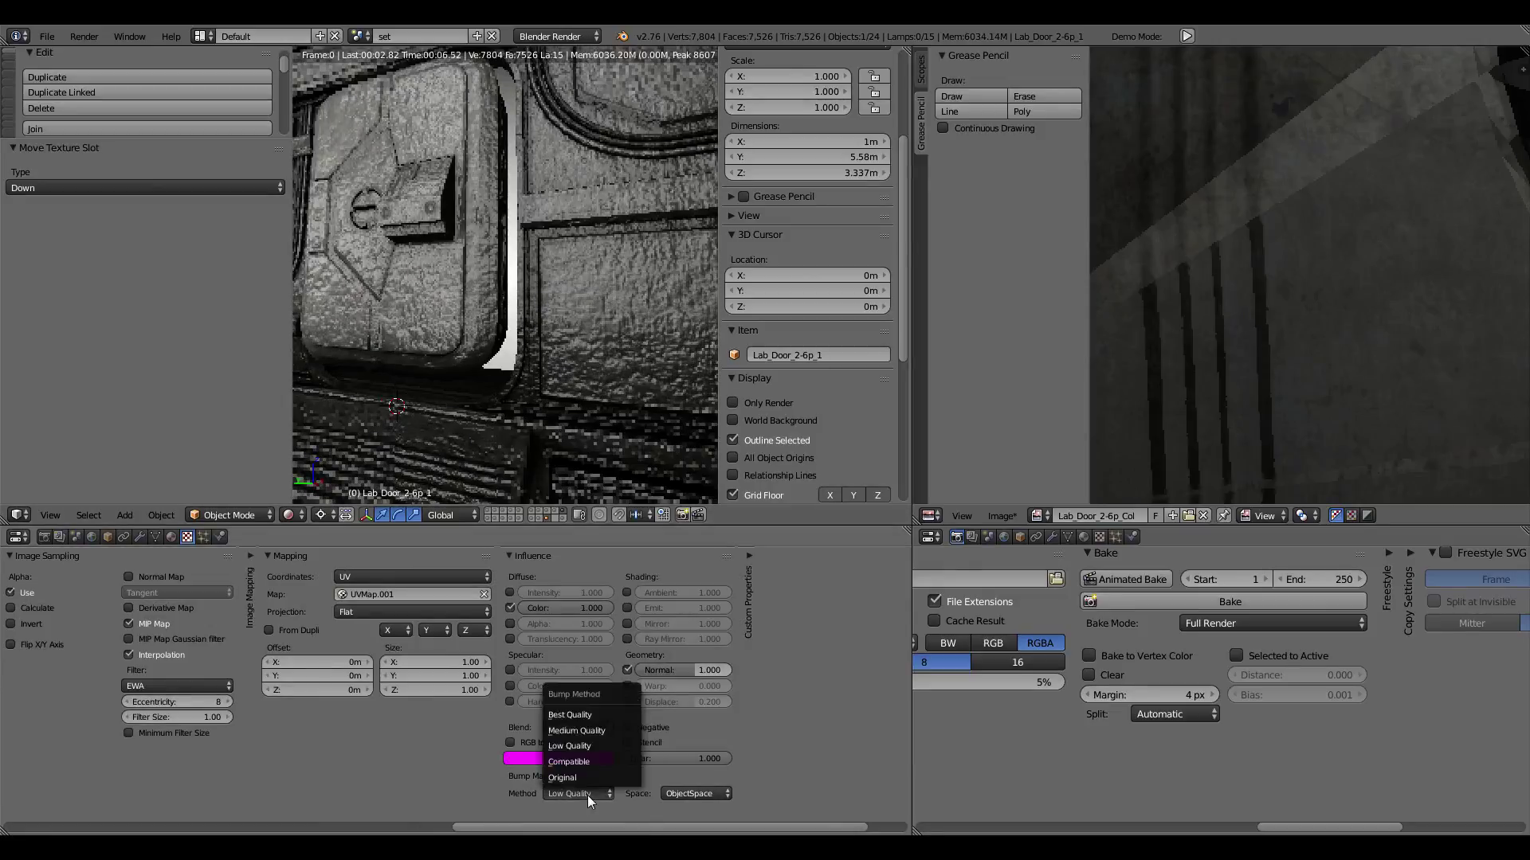
left_click(596, 717)
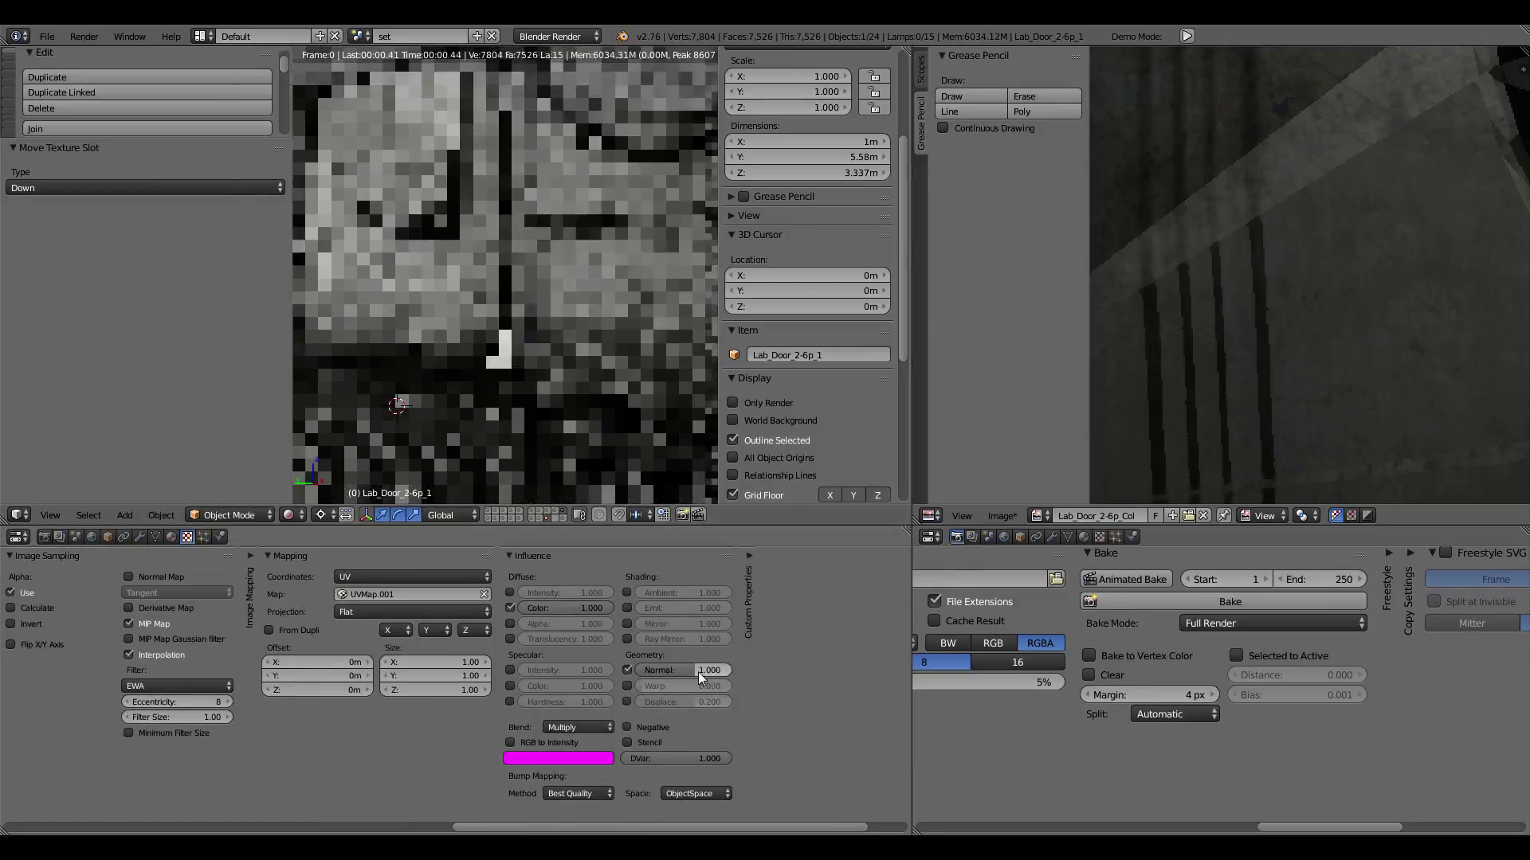
left_click(698, 672)
type("0")
key("Return")
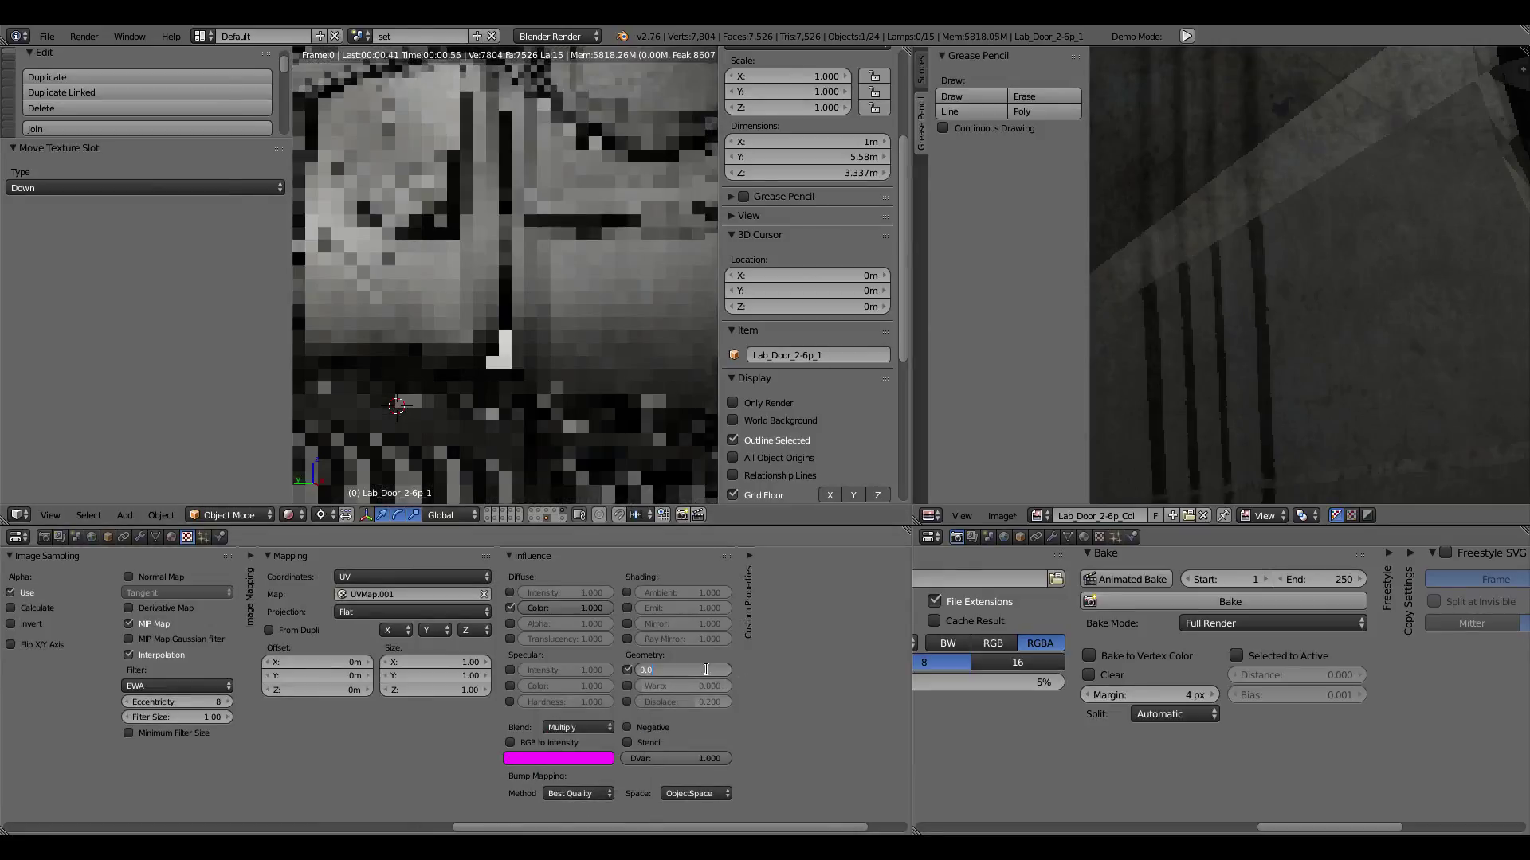
type("5")
key("Return")
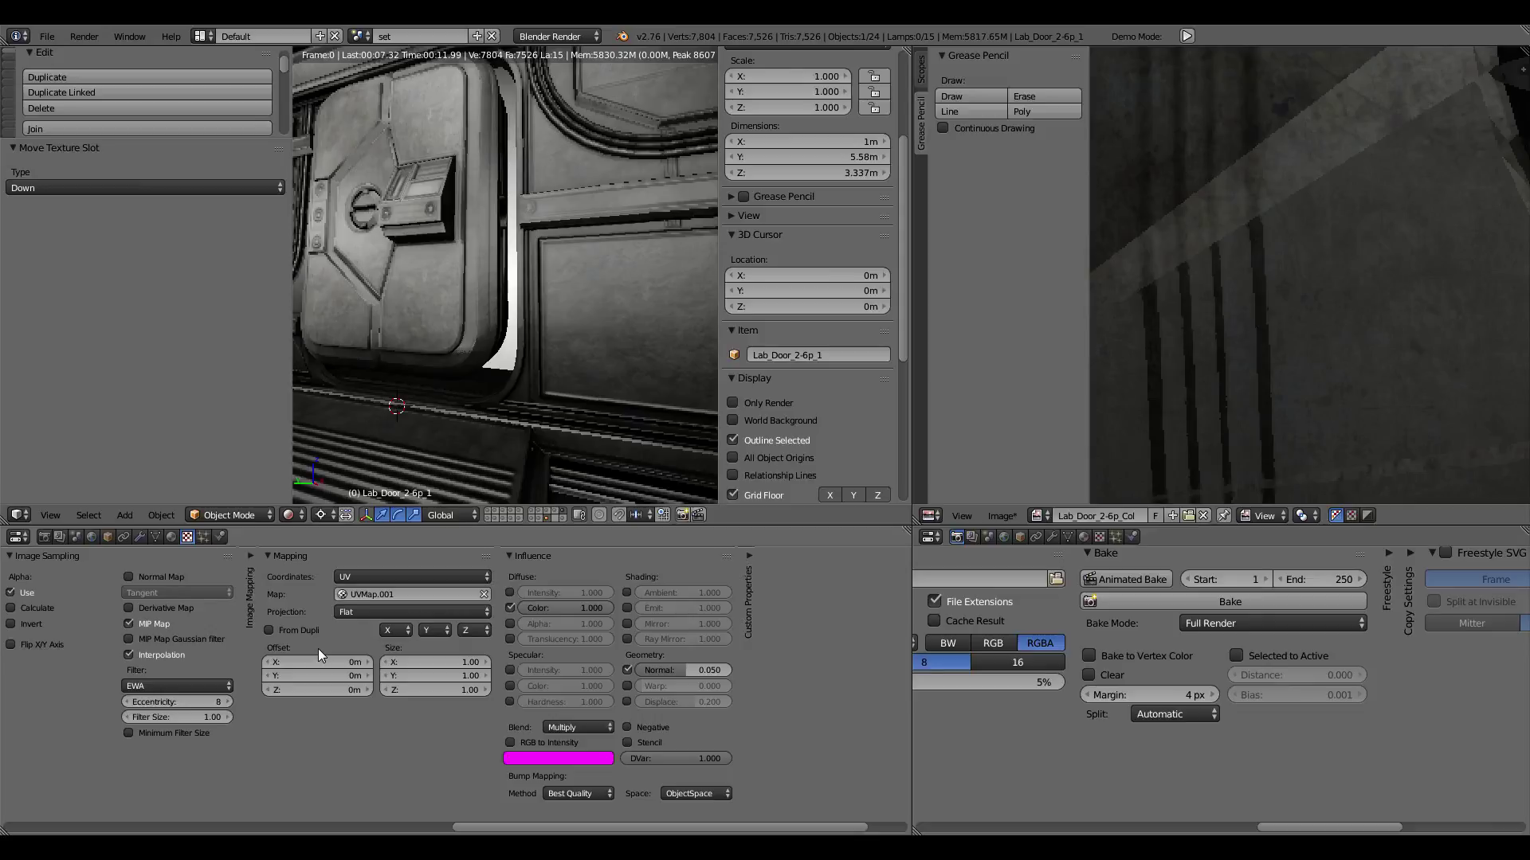
Step: Set the door material's mirror Fresnel to 0.050 and gloss amount to 0.669
left_click(172, 536)
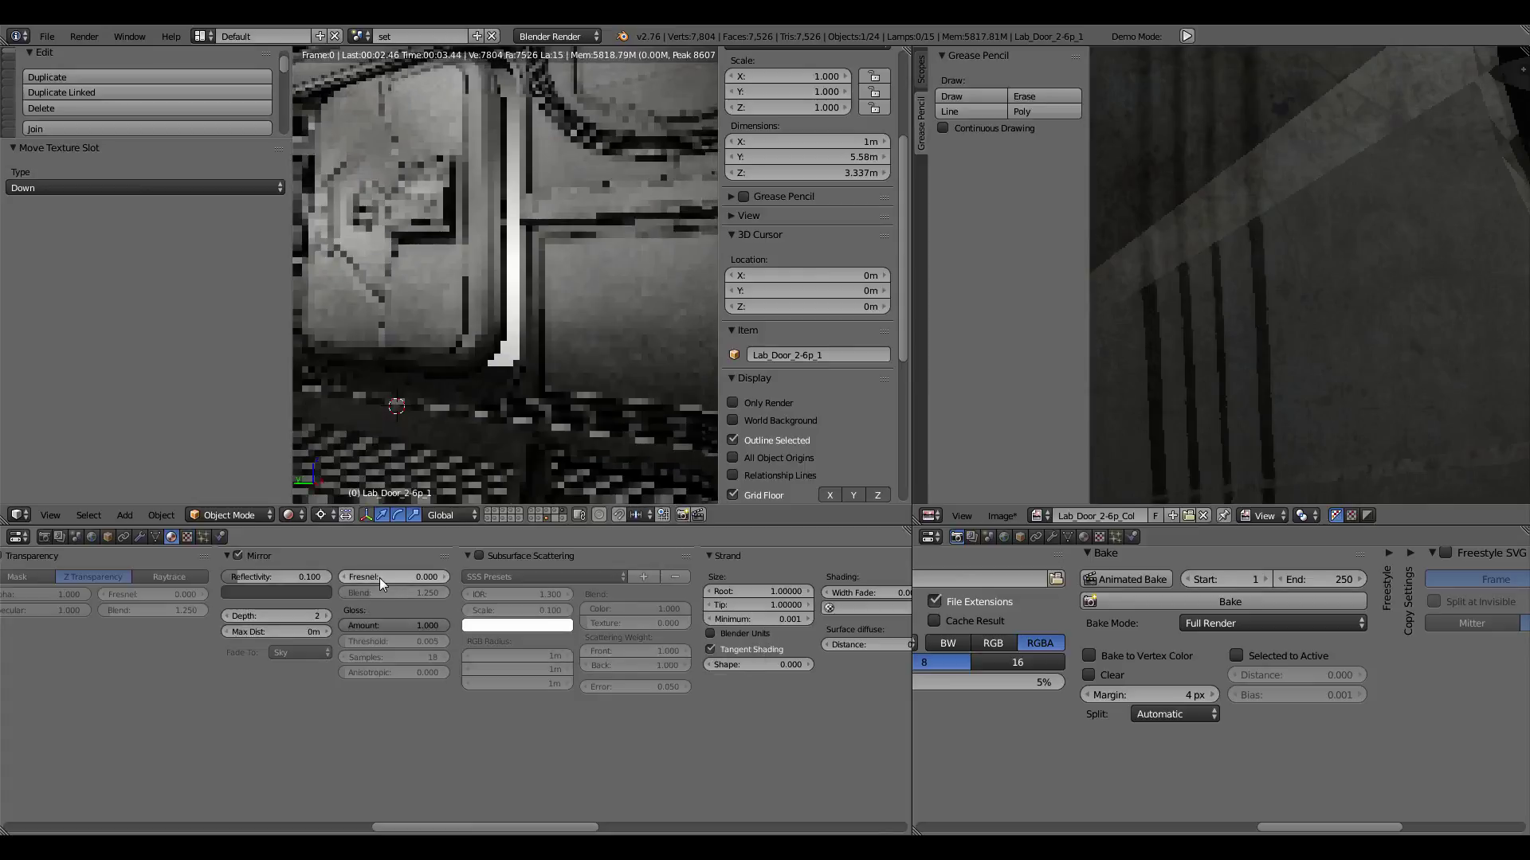
left_click_drag(388, 577, 418, 676)
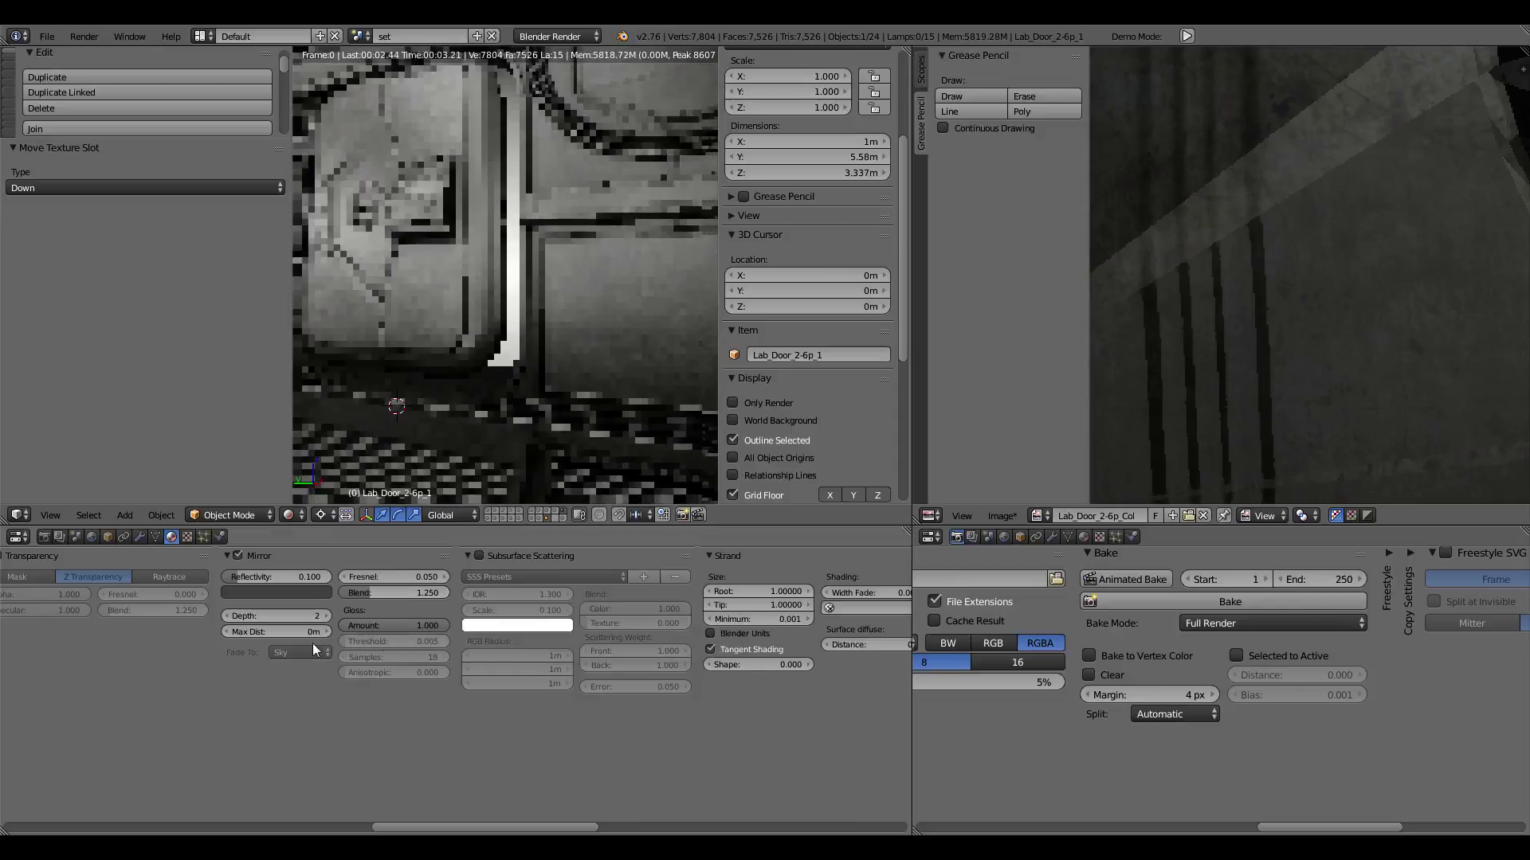
left_click_drag(384, 626, 343, 626)
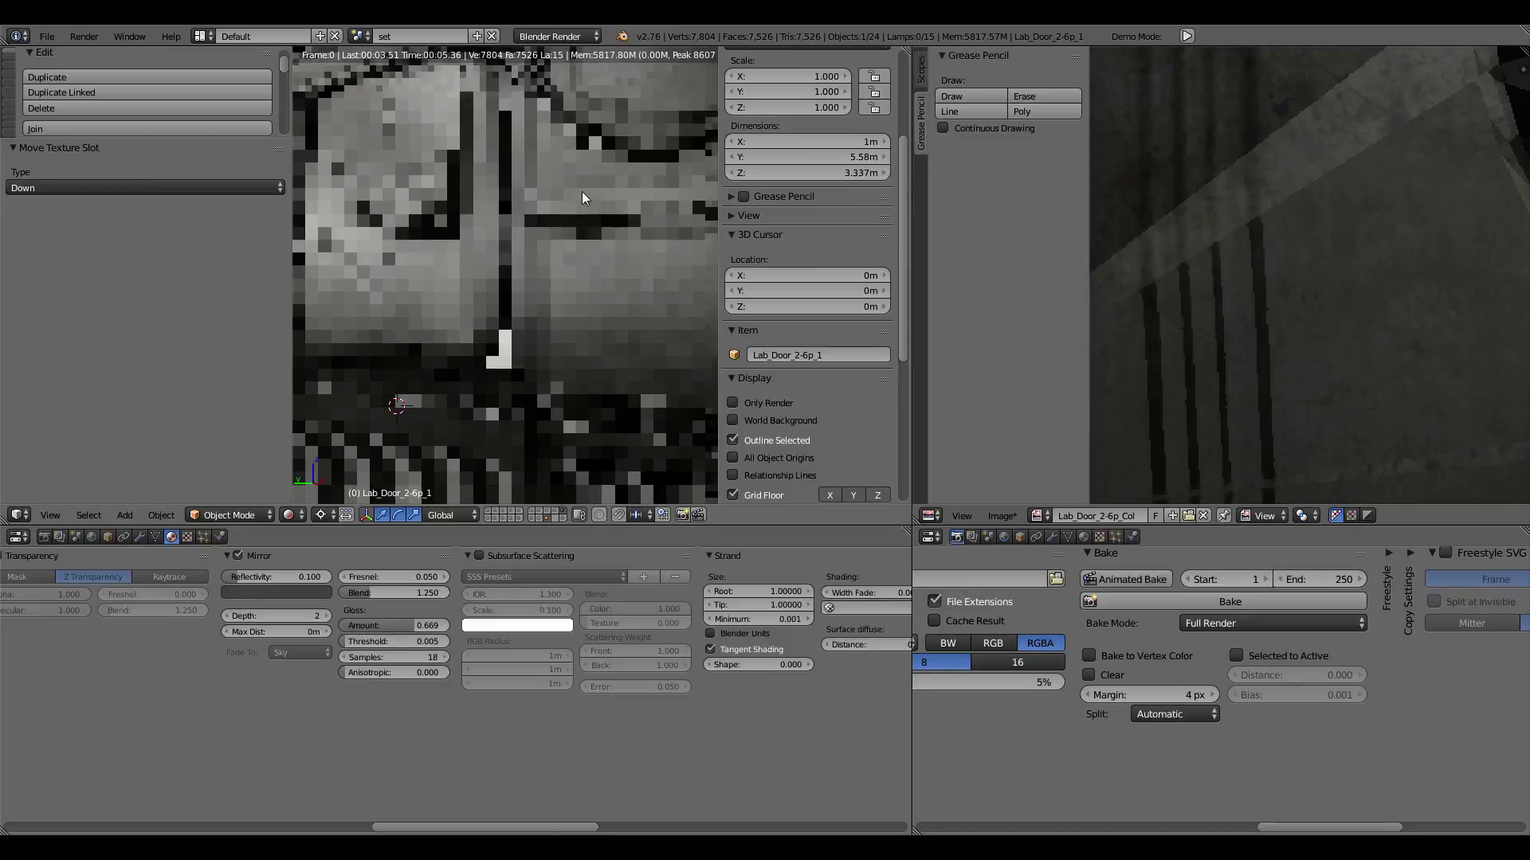
left_click(294, 516)
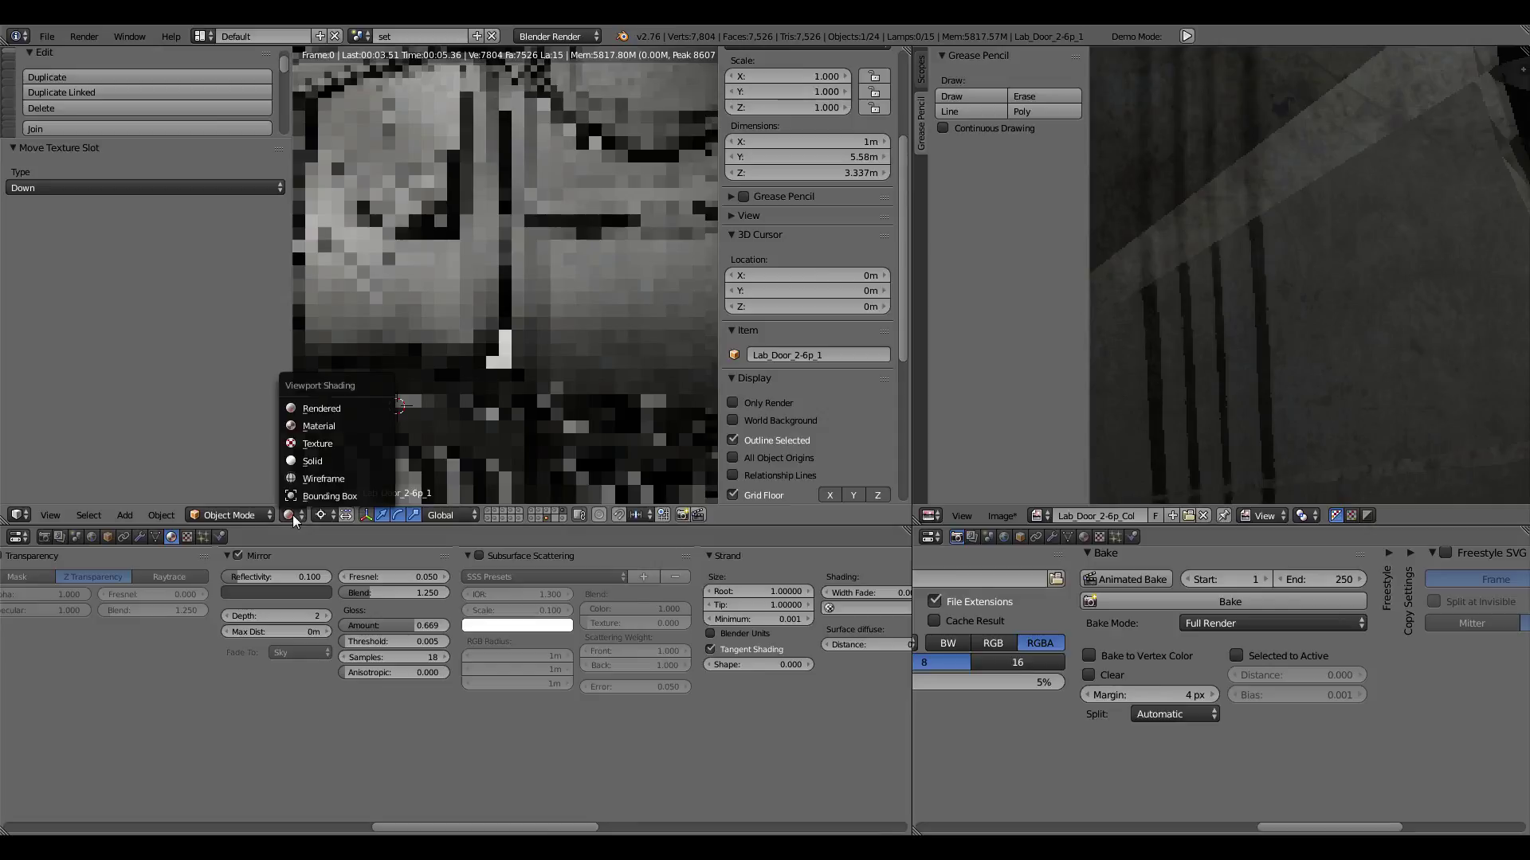
Step: Switch the viewport to solid shading and bake Lab_Door_2-6p_1's lighting at Full Render
left_click(312, 462)
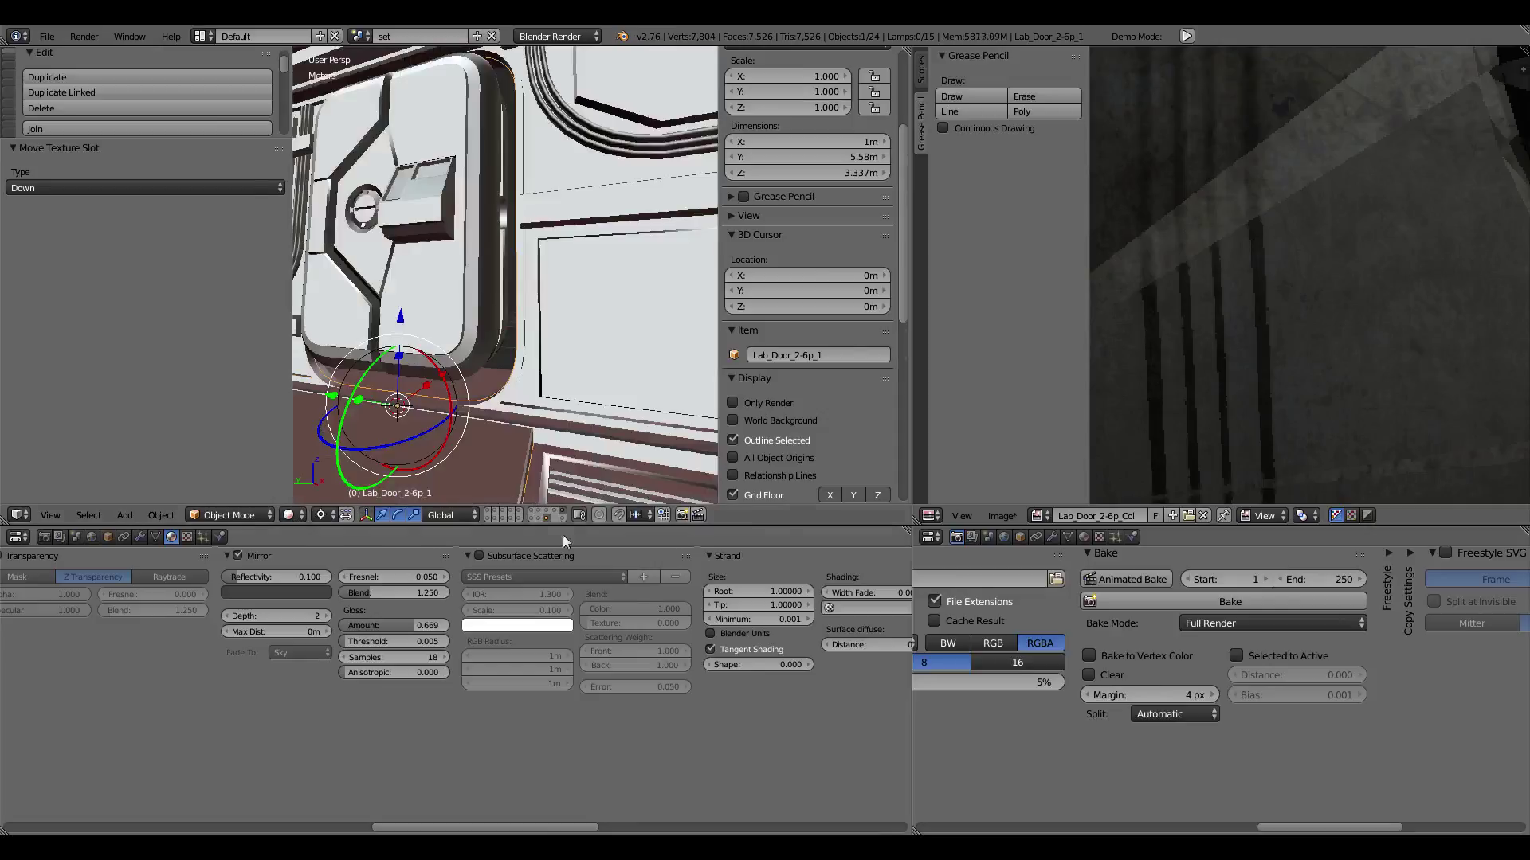
left_click(1180, 604)
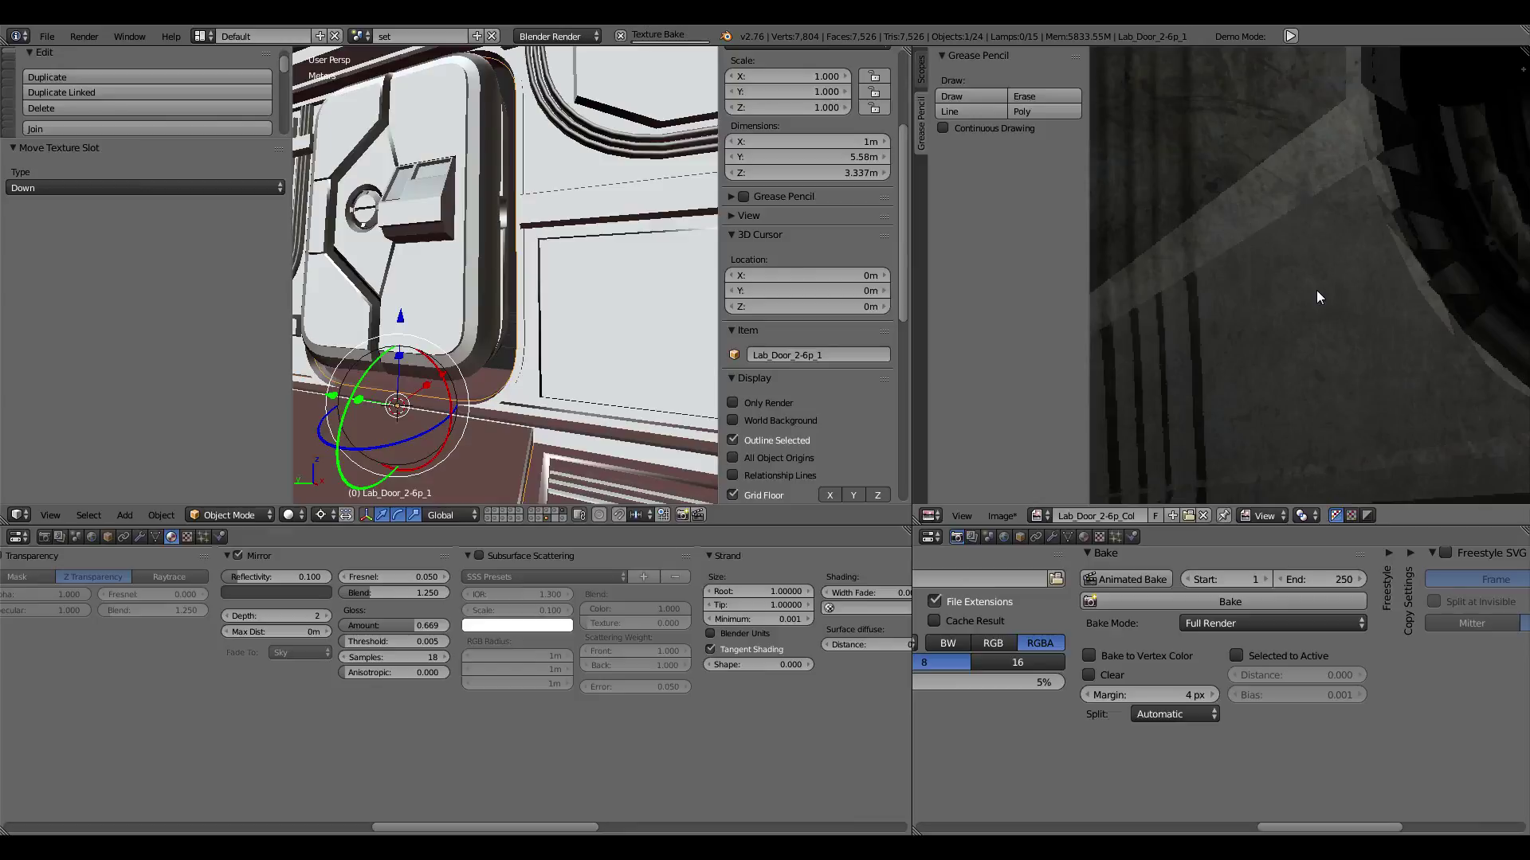
Step: Start a rebake of the door part and set the mirror reflectivity to 0.050
left_click(1258, 603)
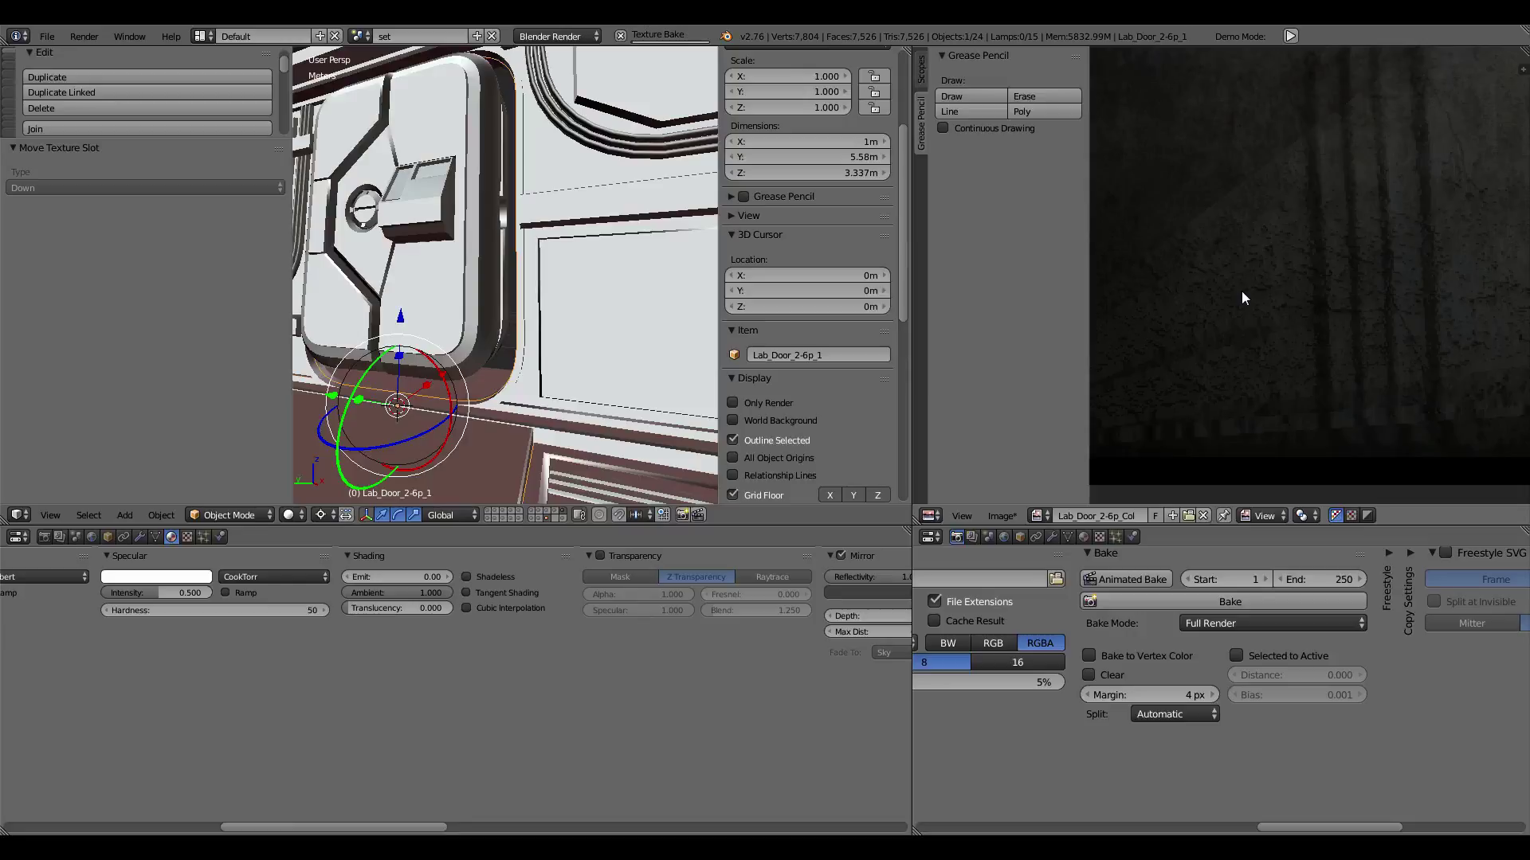
scroll(522, 596, "right", 8)
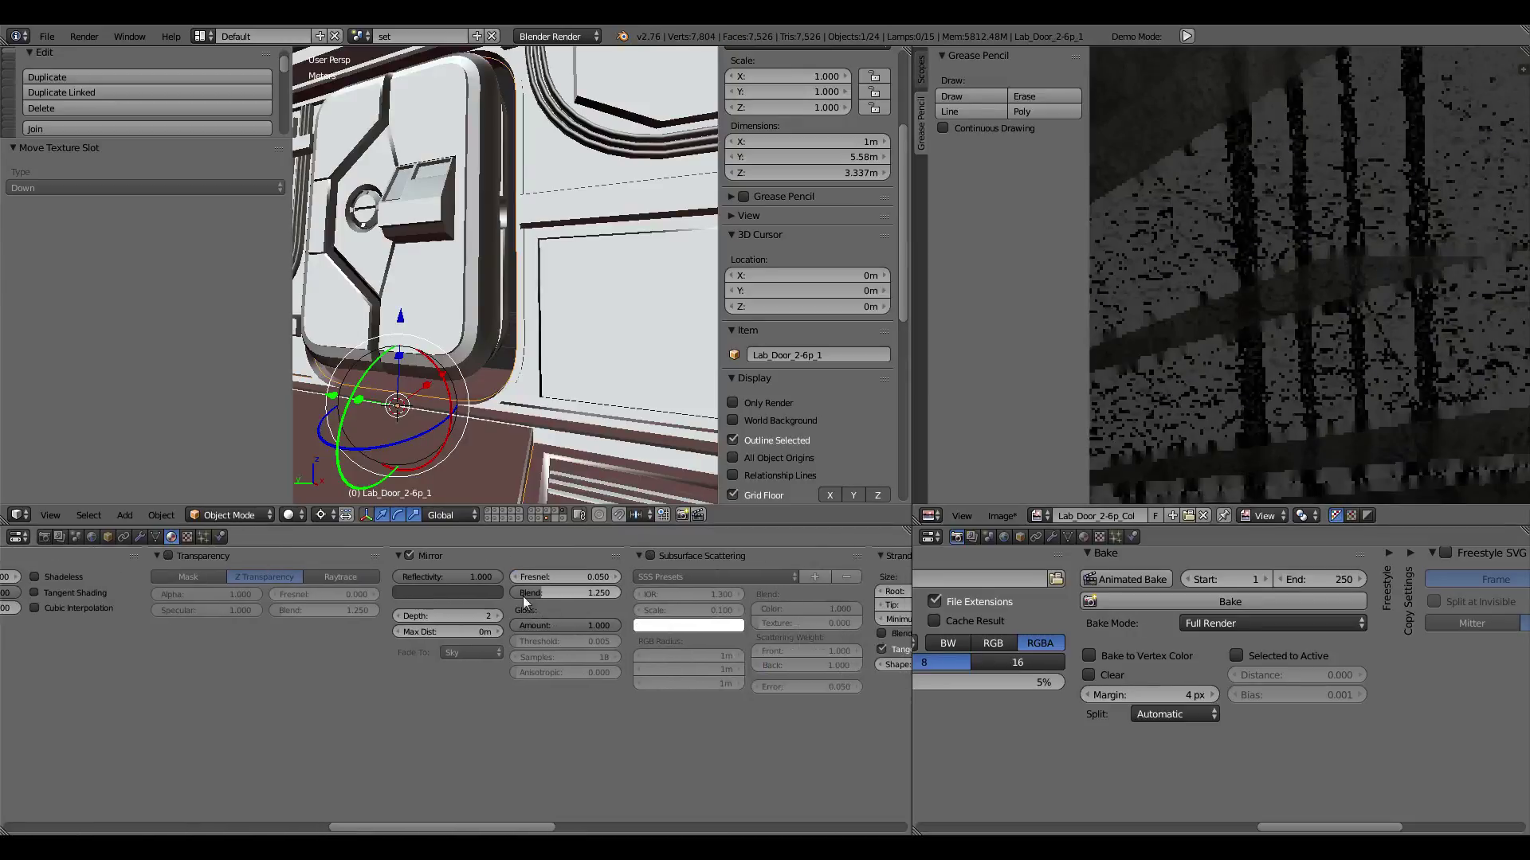
left_click(466, 577)
type("0.")
type("05")
key("Return")
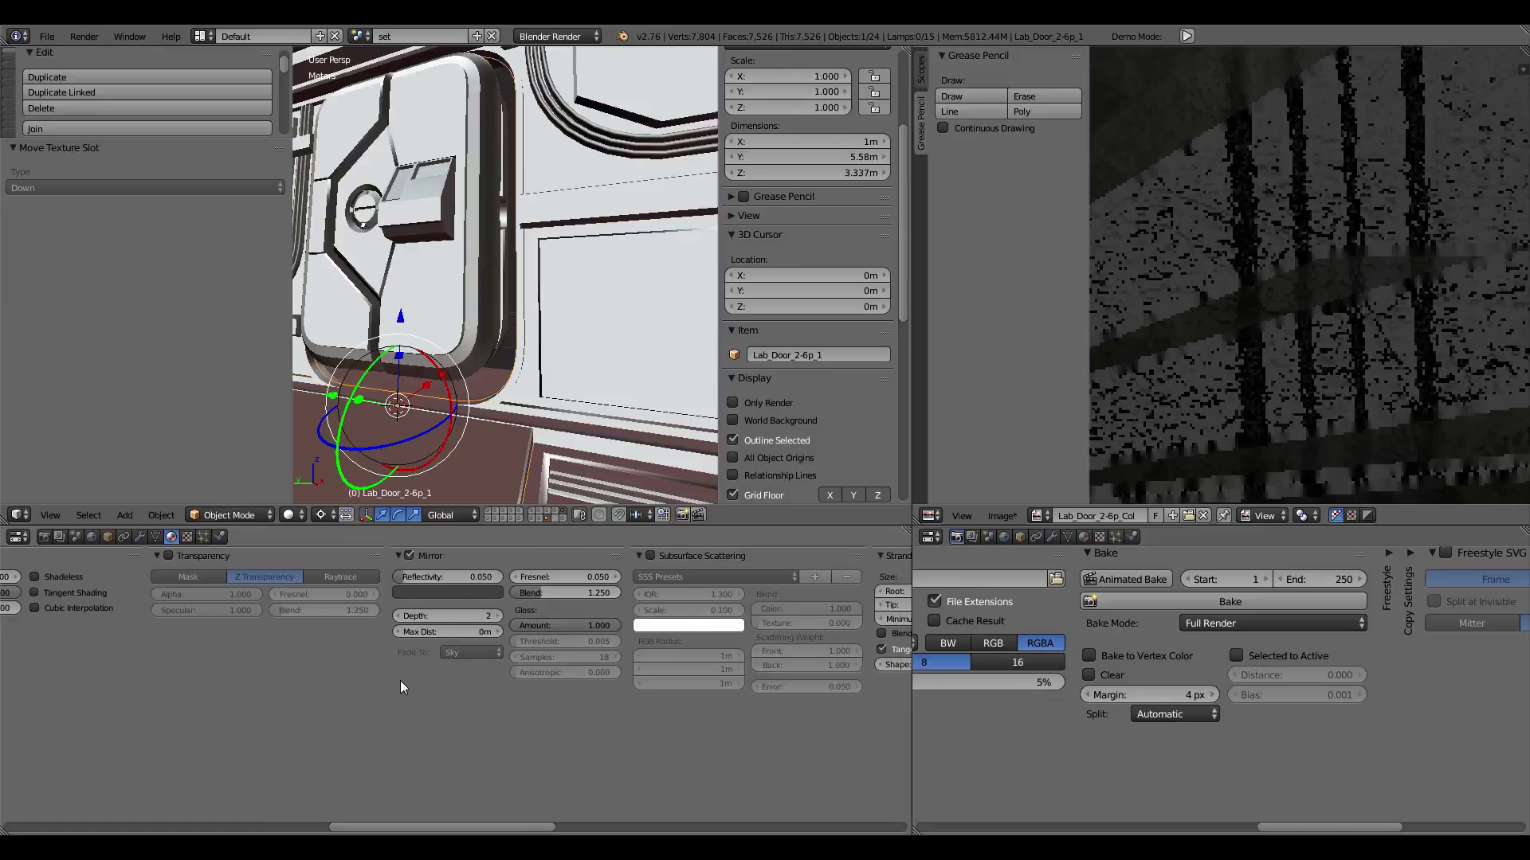
Step: Set mirror Fresnel to 0.100 and Blend to 0.5, then bake the door texture again
left_click(572, 576)
type("0.00")
type("1")
key("Return")
mouse_move(567, 580)
middle_mouse_down()
mouse_move(78, 718)
mouse_move(666, 623)
middle_mouse_up()
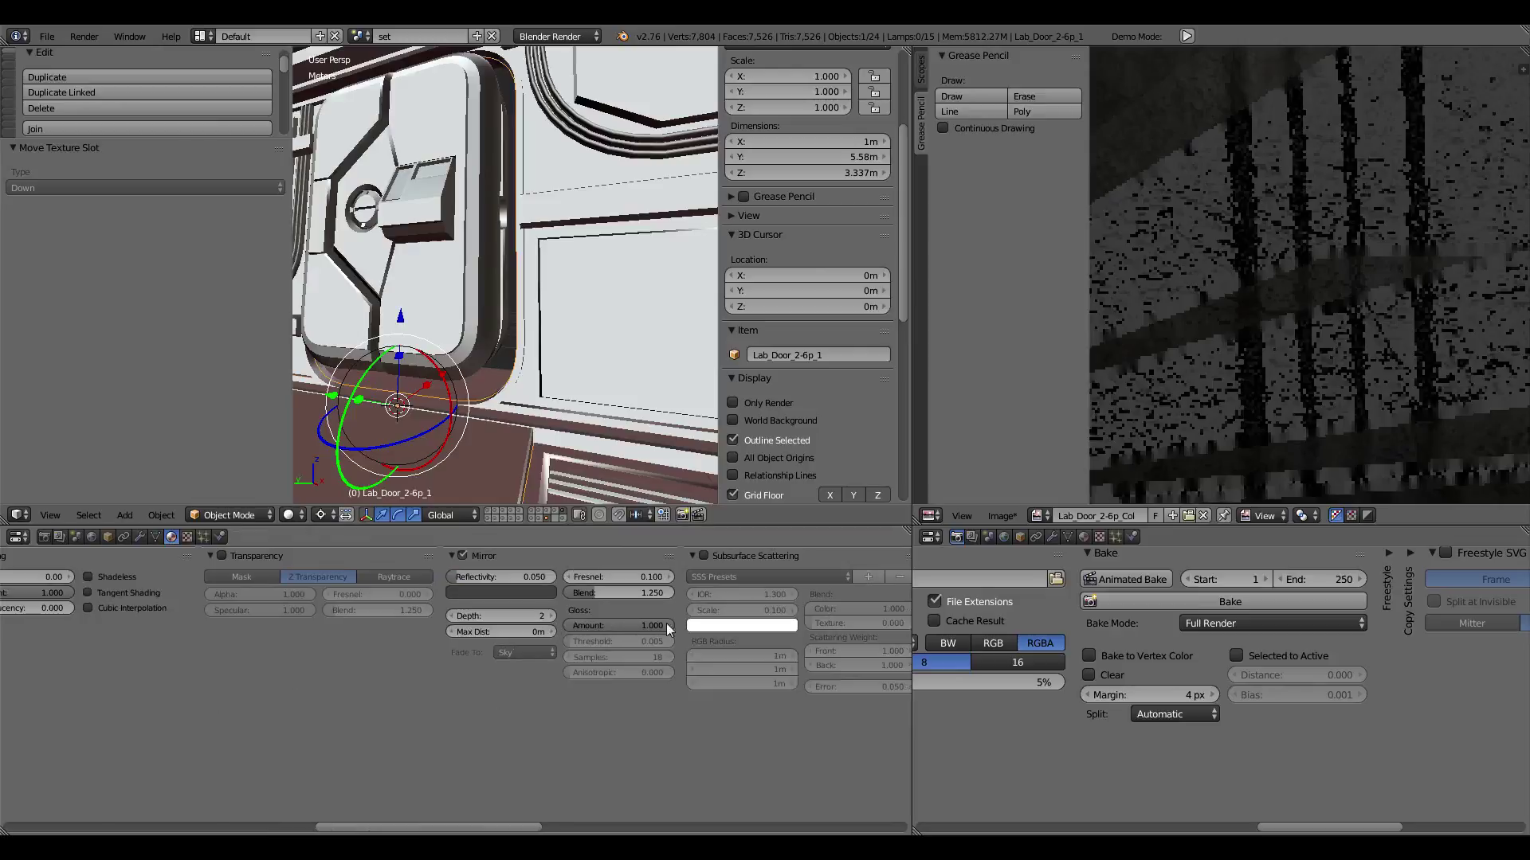
left_click(604, 591)
type("0.0")
key("Return")
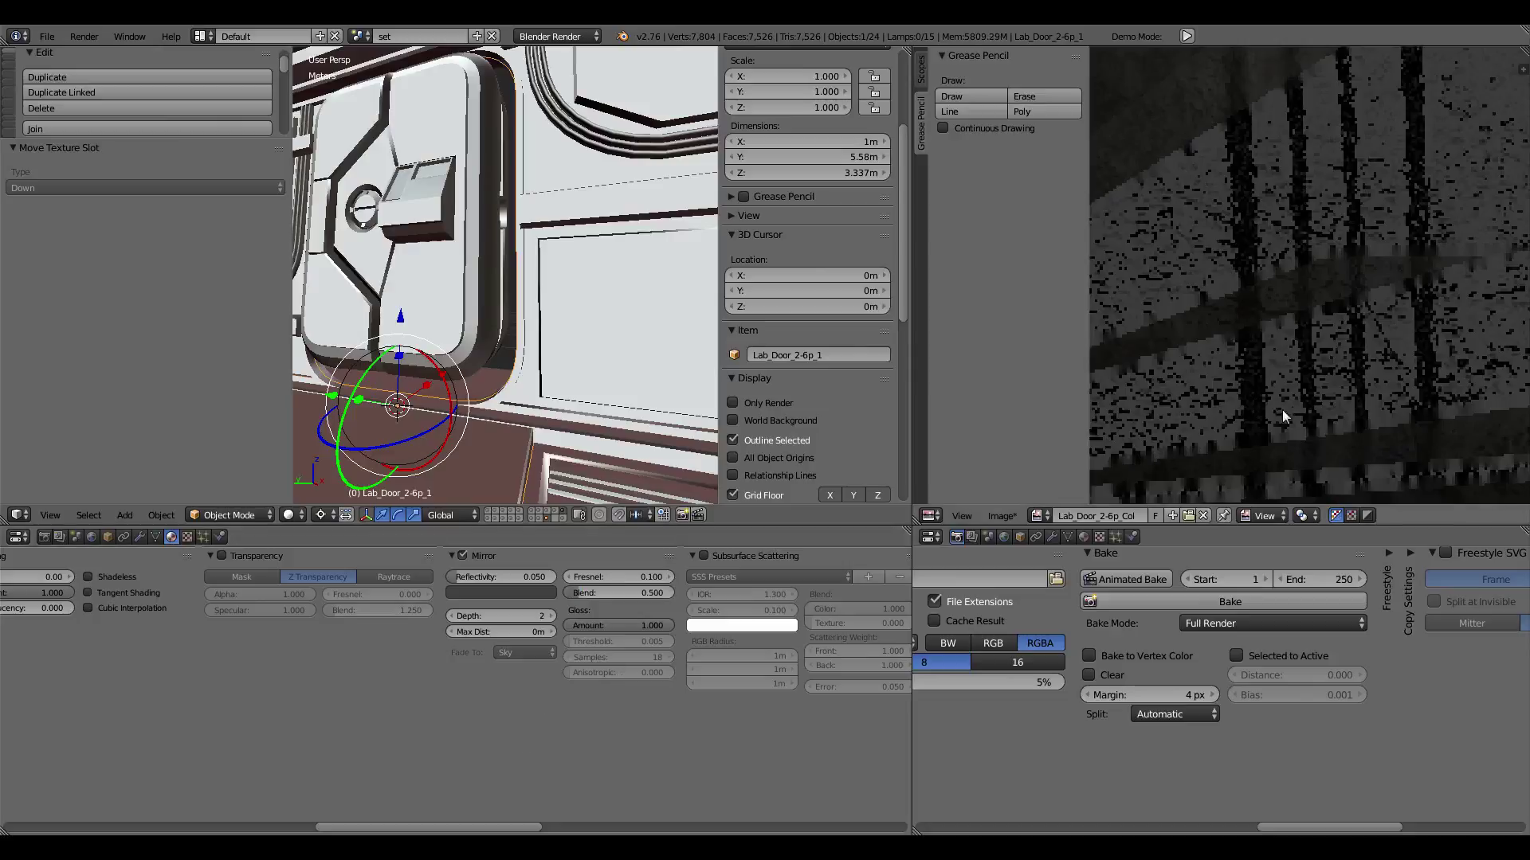
left_click(1250, 598)
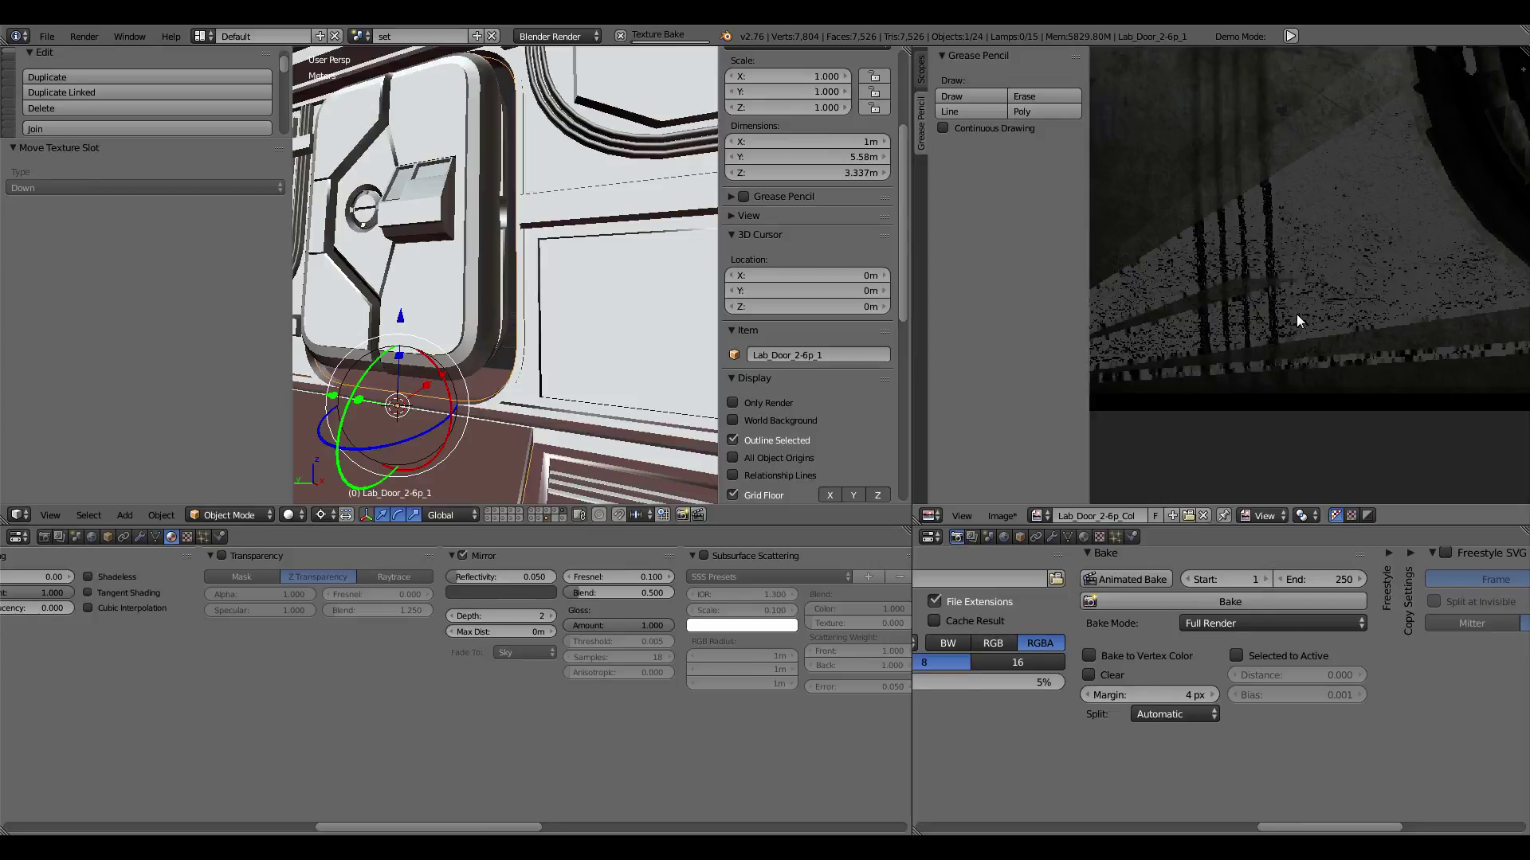
Step: Maximize the image editor, zoom and pan across the baked door panel, and sample a pixel colour
key("ctrl+Up")
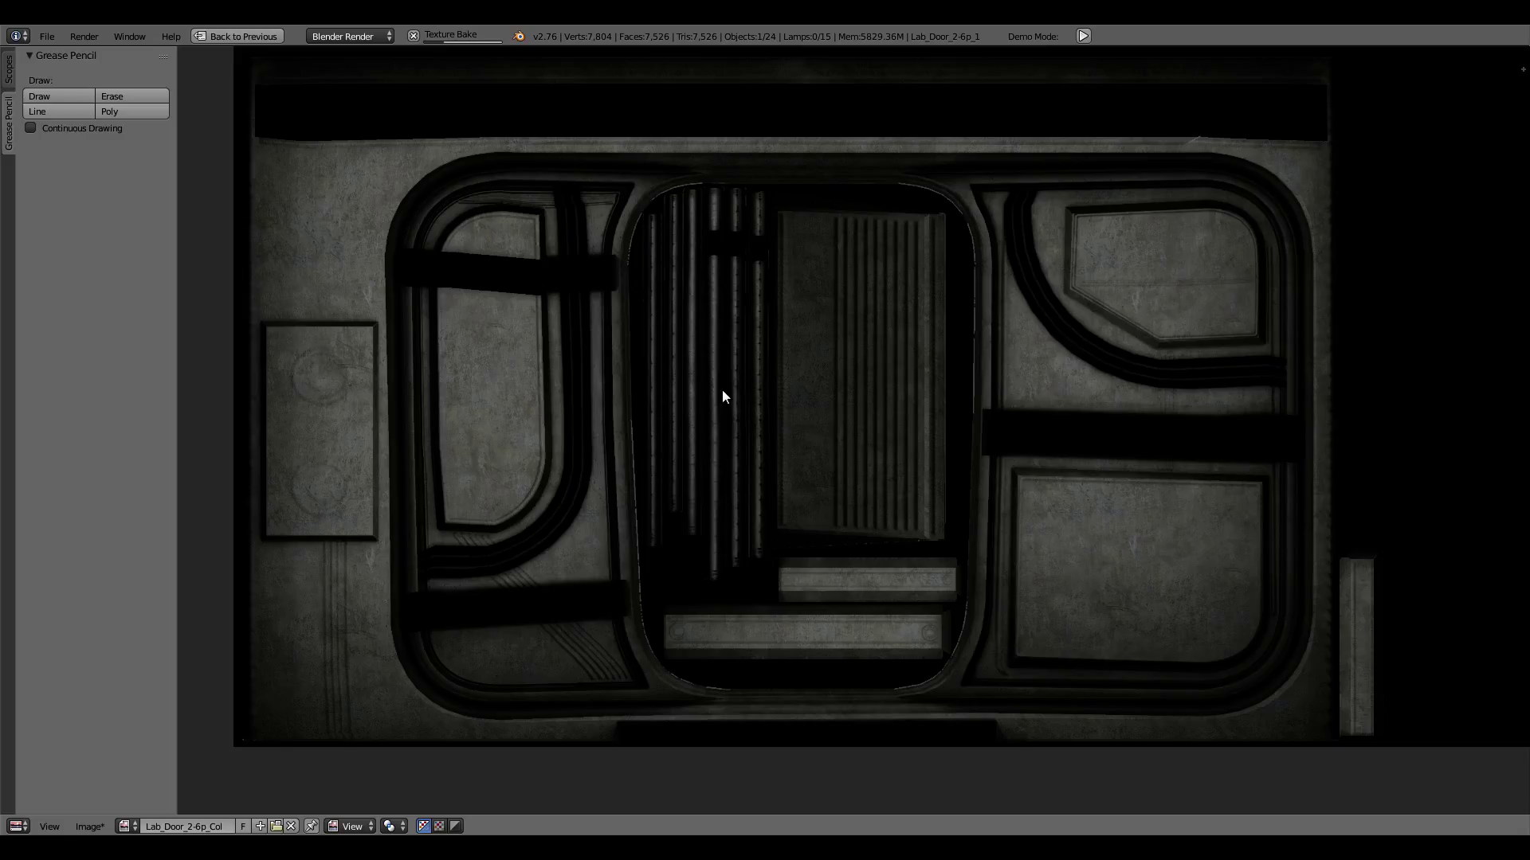
scroll(722, 390, "up", 3)
scroll(1041, 485, "up", 2)
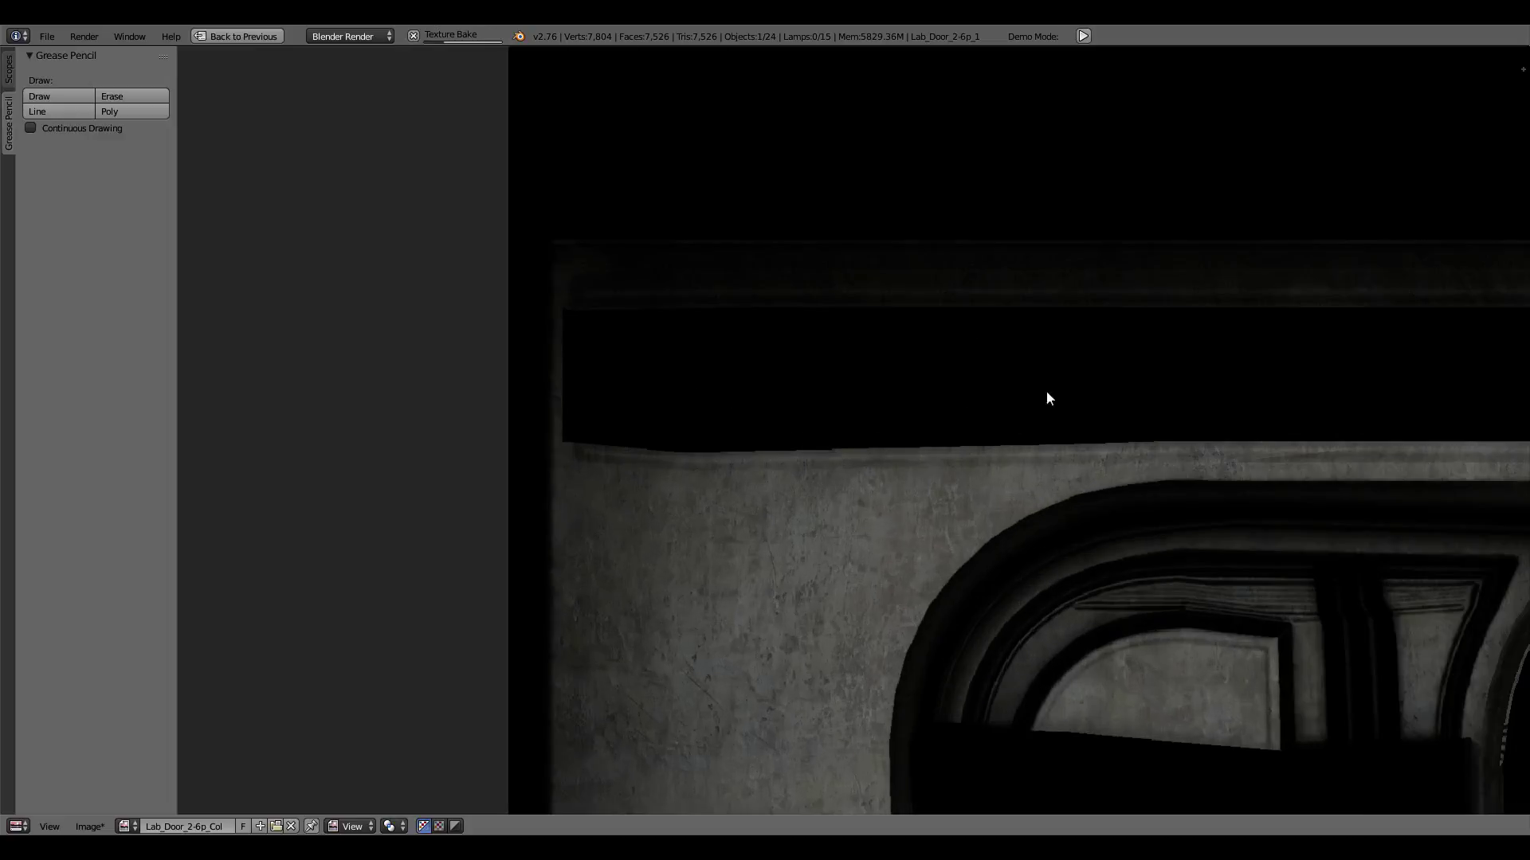
scroll(584, 501, "up", 2)
scroll(585, 501, "up", 1)
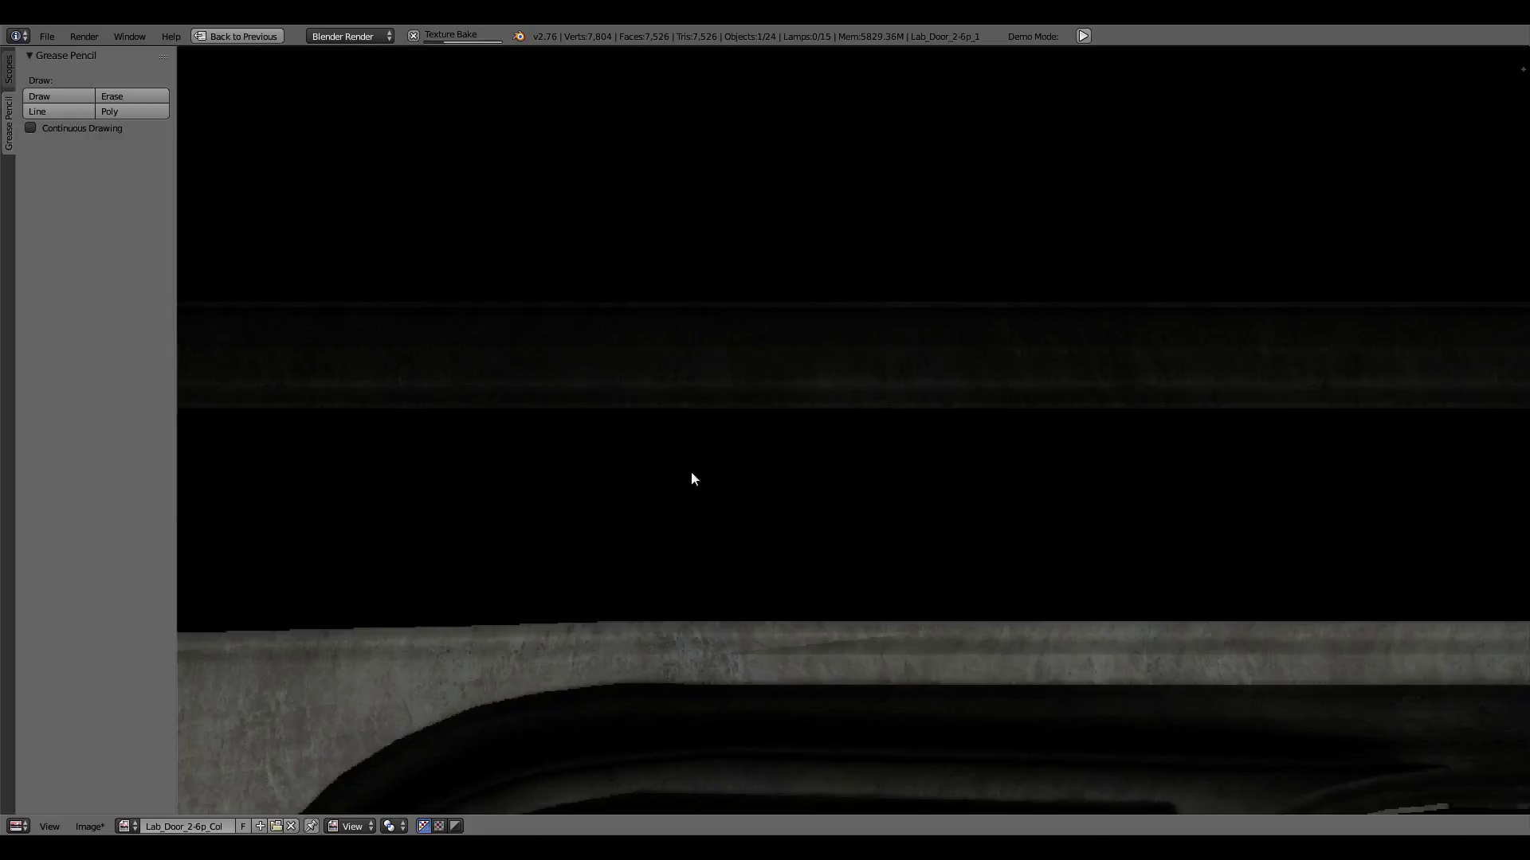
middle_click_drag(1035, 465, 701, 413)
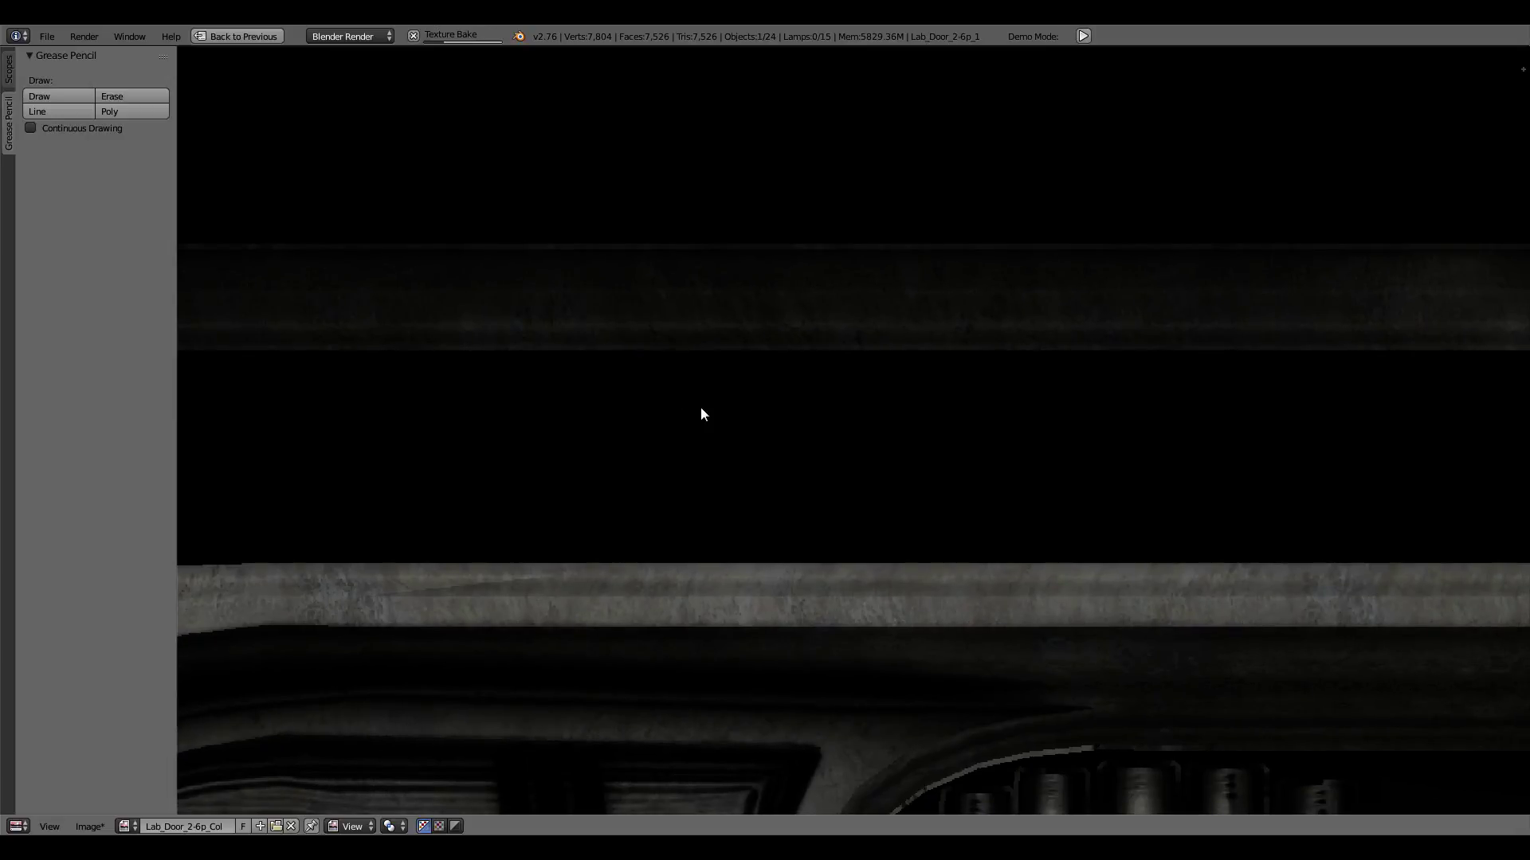
scroll(700, 412, "down", 1)
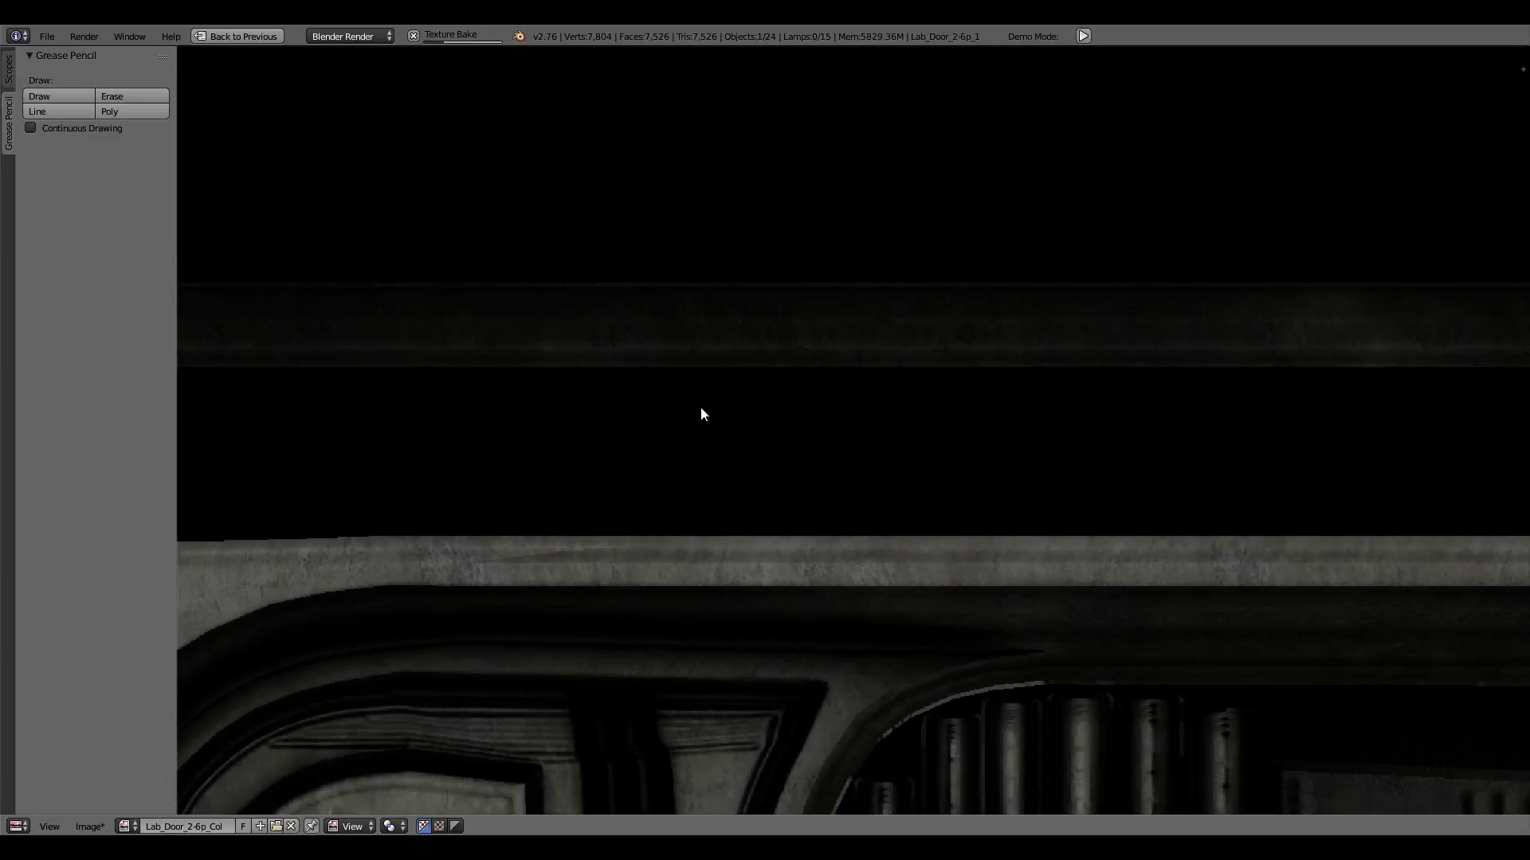
scroll(700, 408, "down", 2)
middle_click_drag(1051, 581, 837, 350)
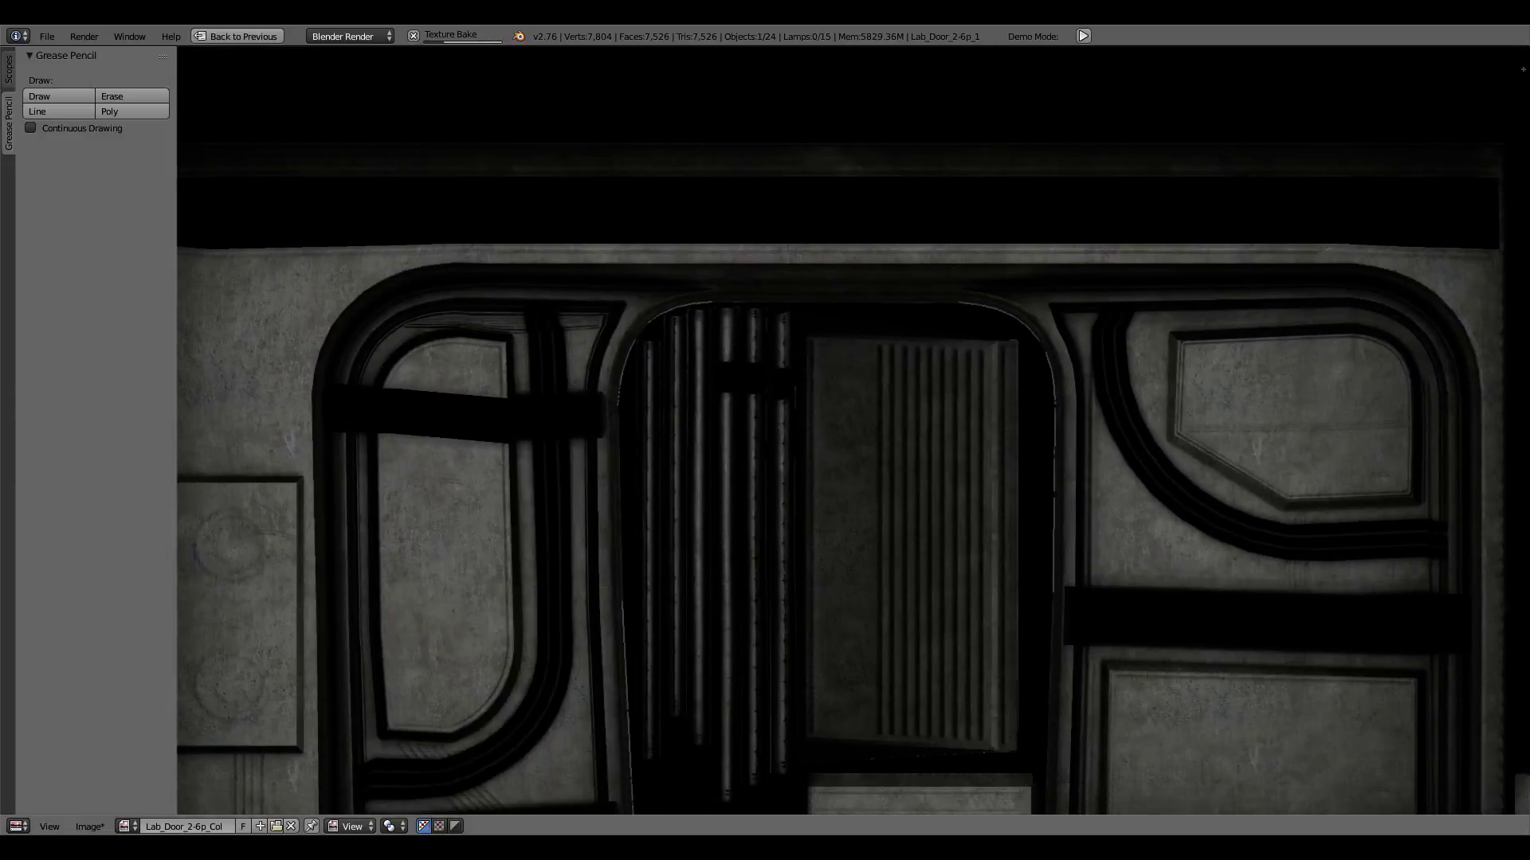
left_click(1006, 499)
middle_click_drag(1005, 499, 977, 342)
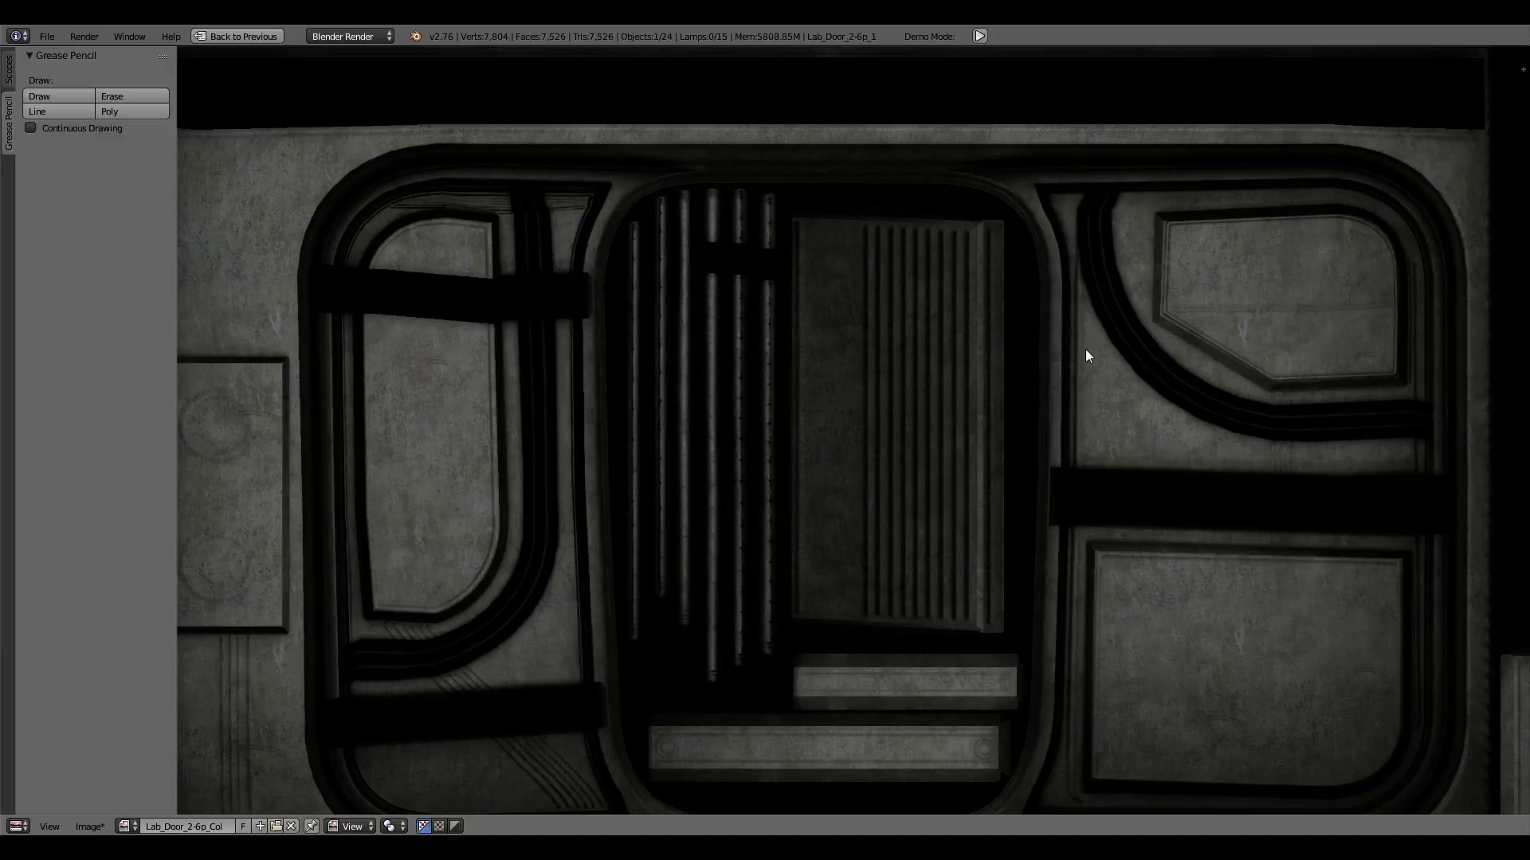
Step: Restore the layout and save the baked texture as Lab_Door_2-6p_Col.png
key("ctrl+Up")
left_click(999, 517)
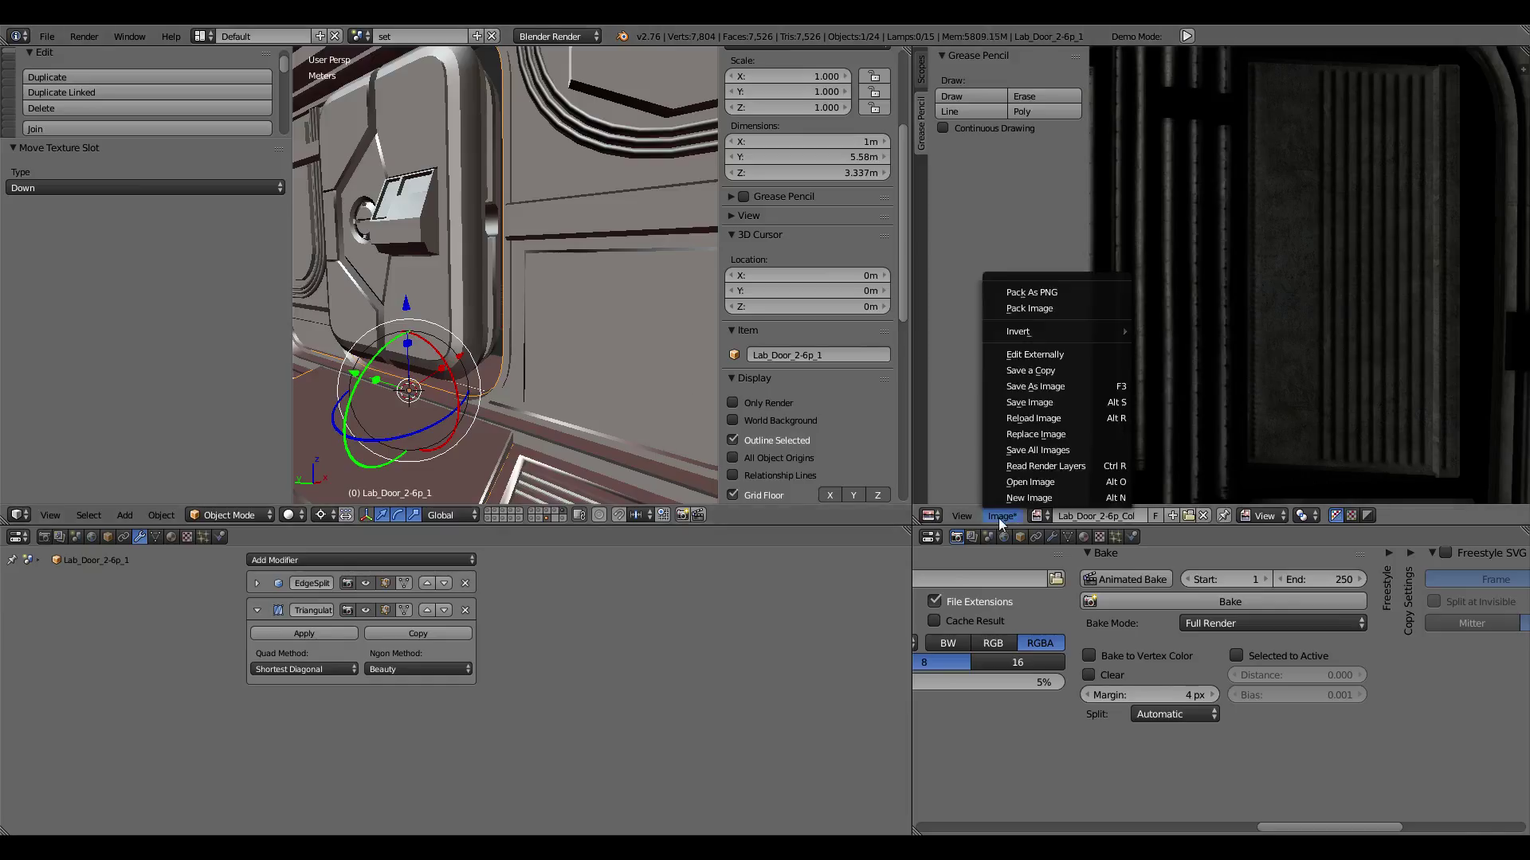
left_click(1042, 386)
left_click(1479, 79)
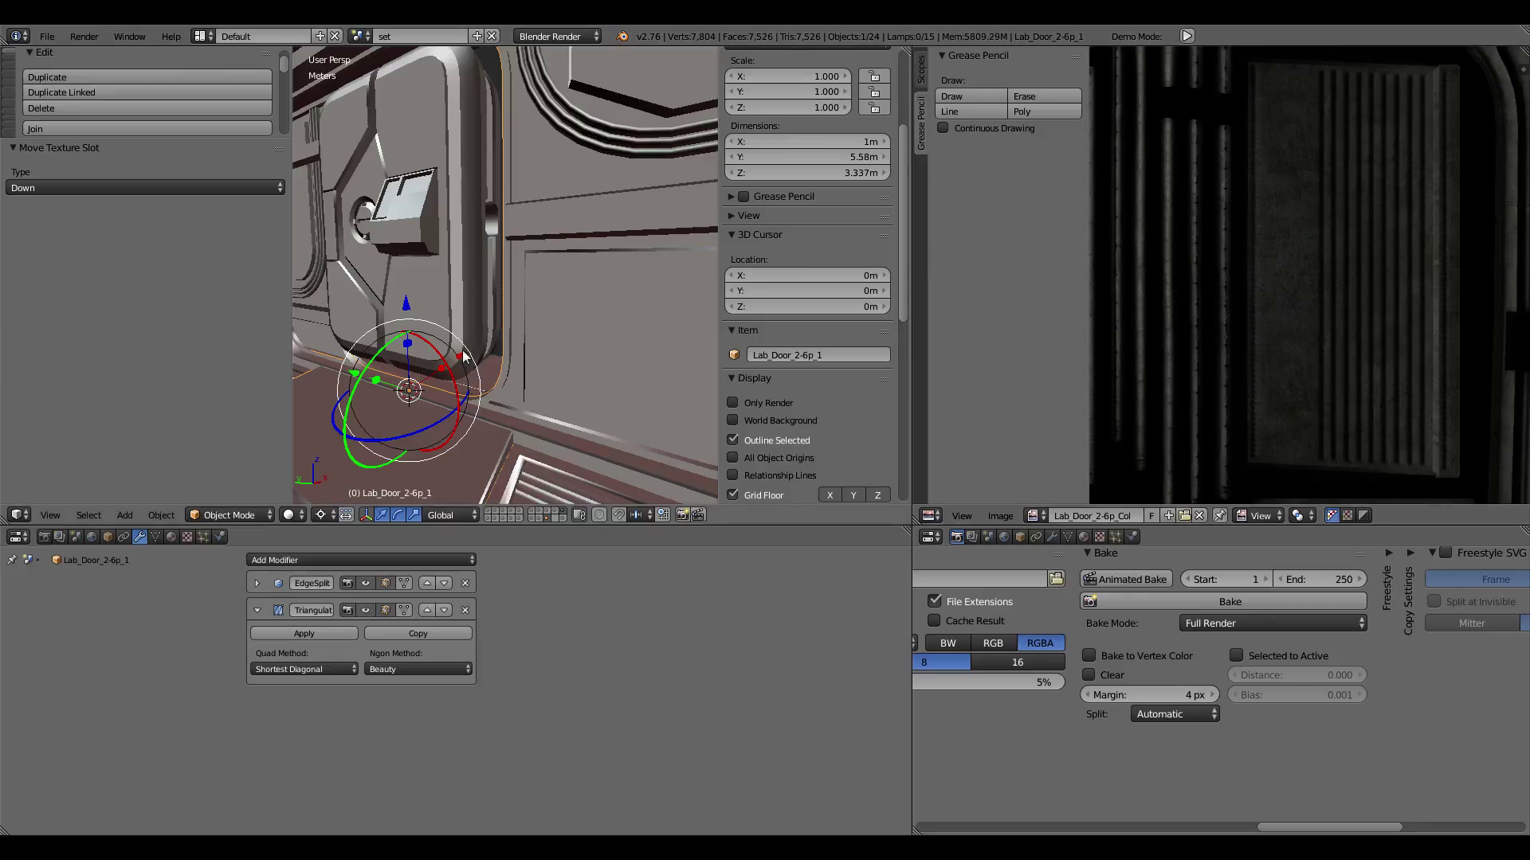
Step: Hide the door panel and select the door frame object Lab_Door_2-6p_1.001
middle_click_drag(465, 356, 515, 360)
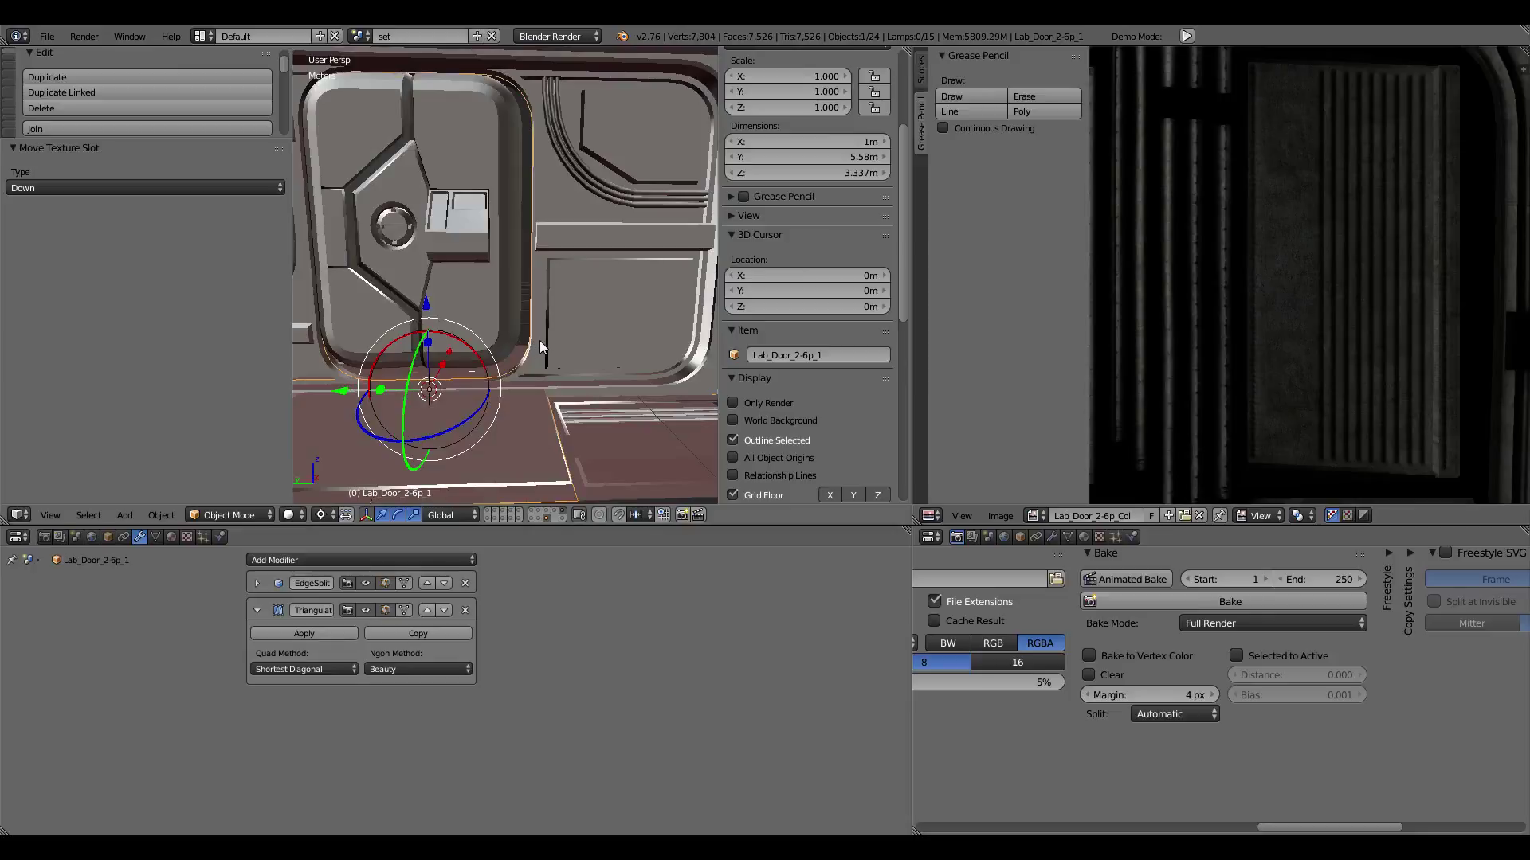
key("h")
key("alt+h")
key("h")
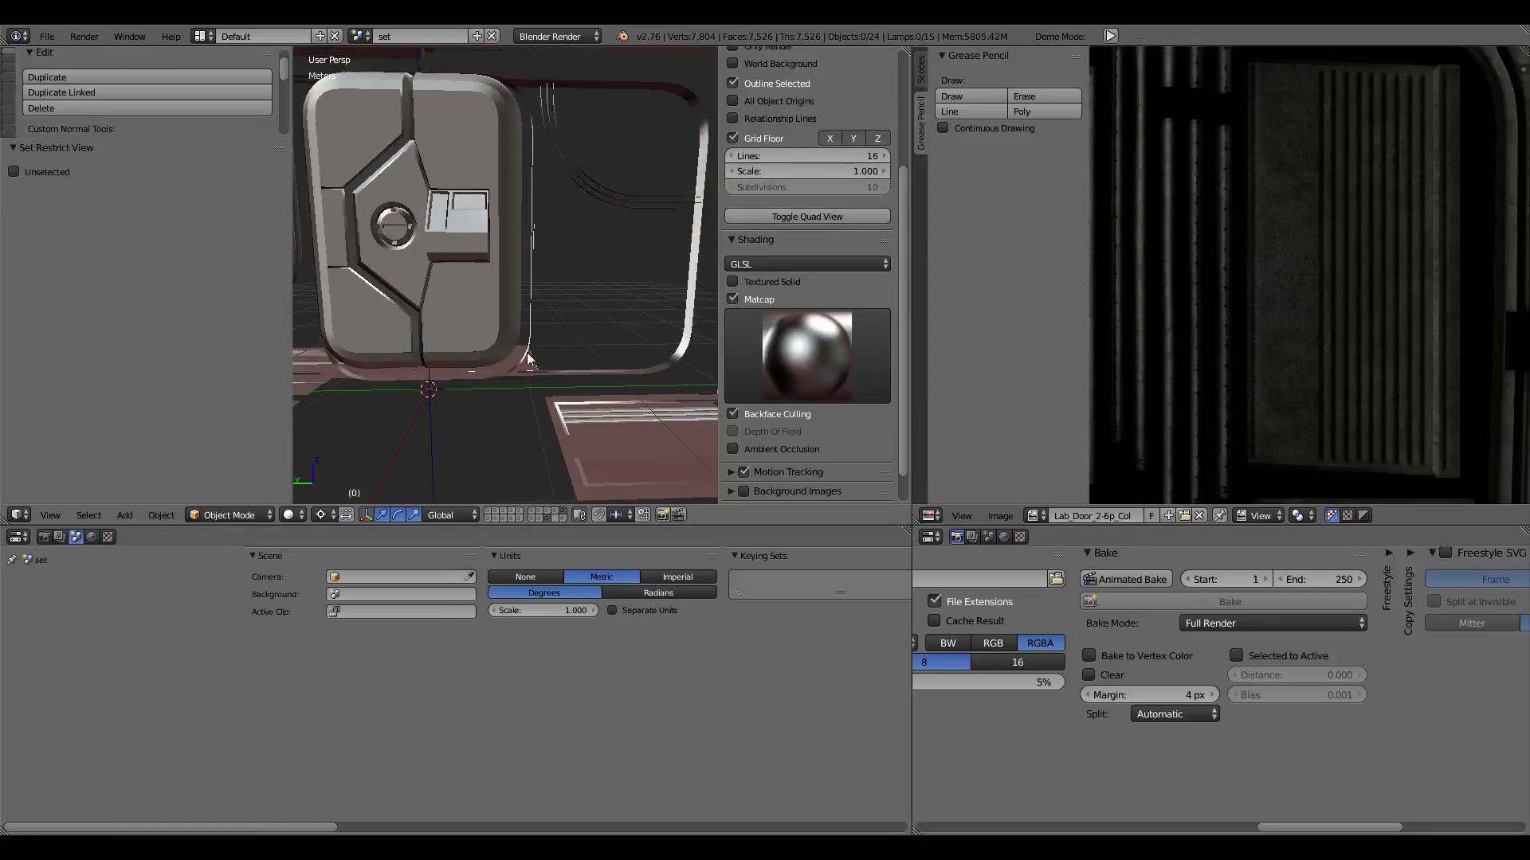
scroll(523, 352, "down", 4)
right_click(566, 368)
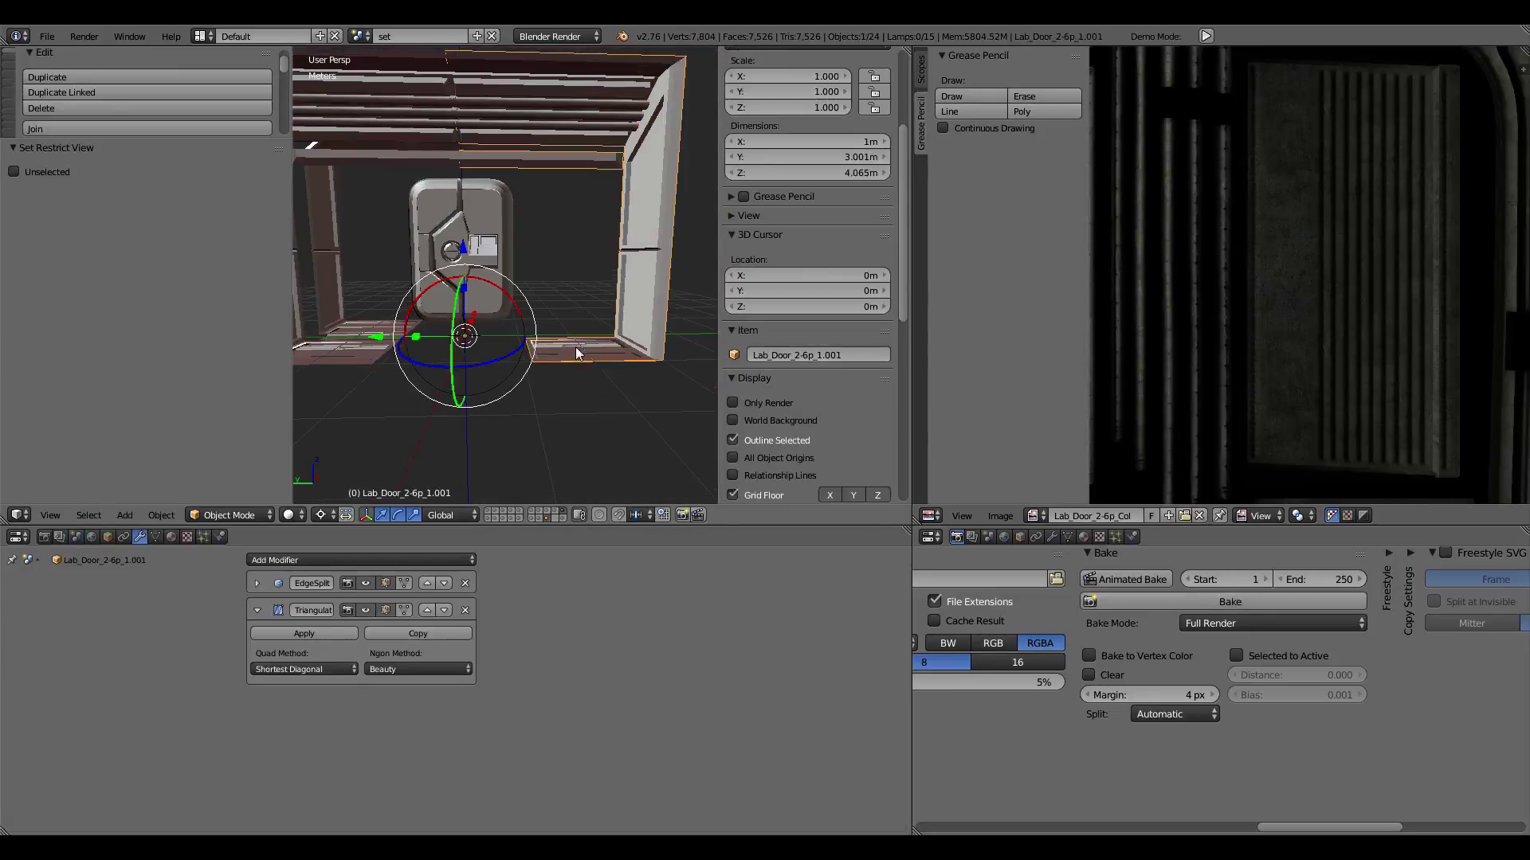
Step: In Edit Mode, select the whole door frame mesh and assign it the Lab_Door_2-6p_Col image
middle_click_drag(577, 353, 529, 375)
key("Tab")
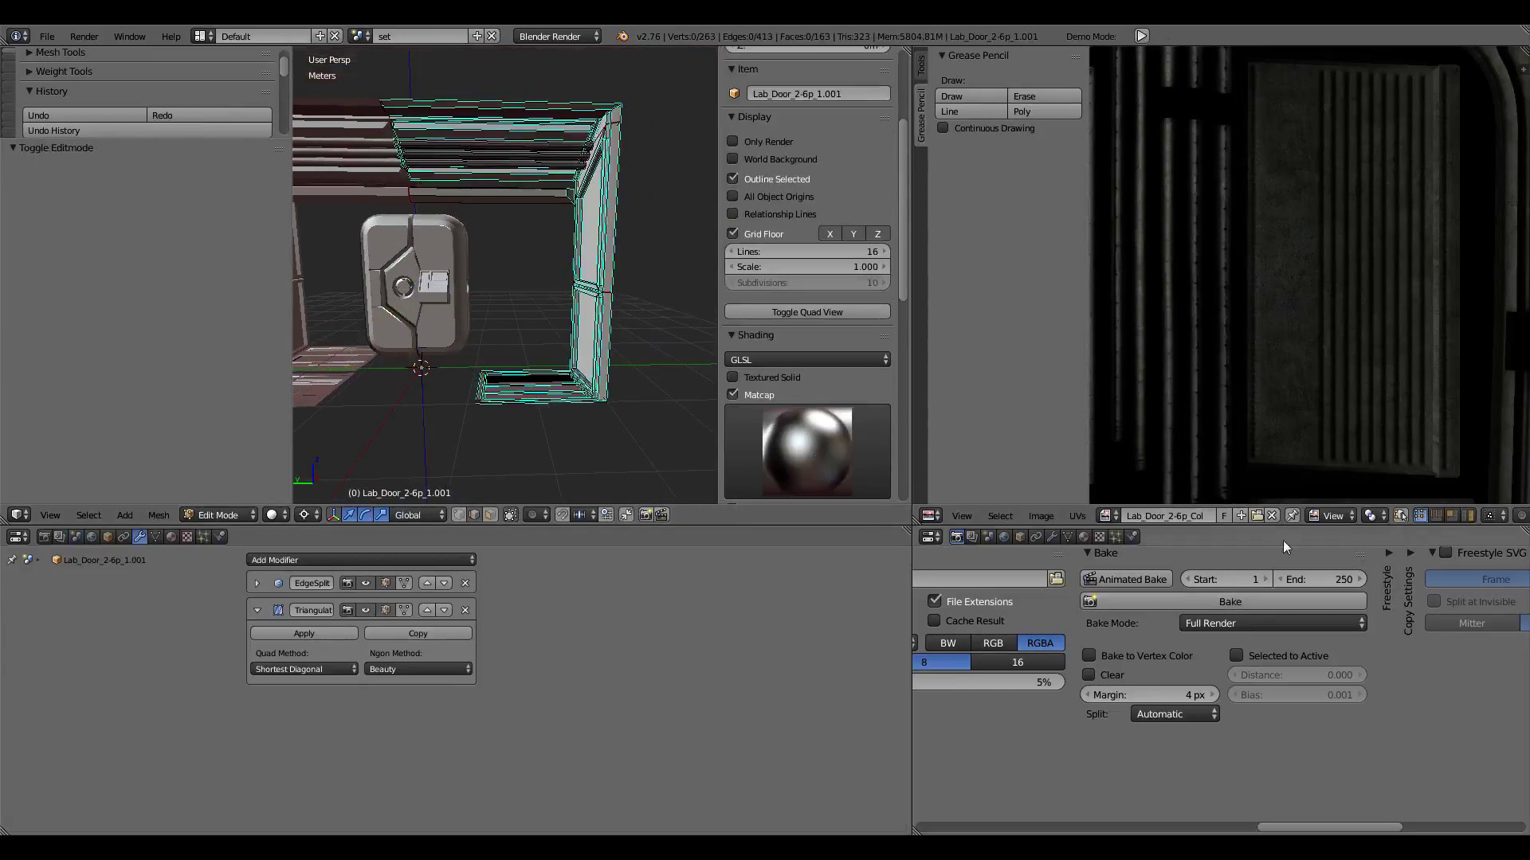
key("a")
key("a")
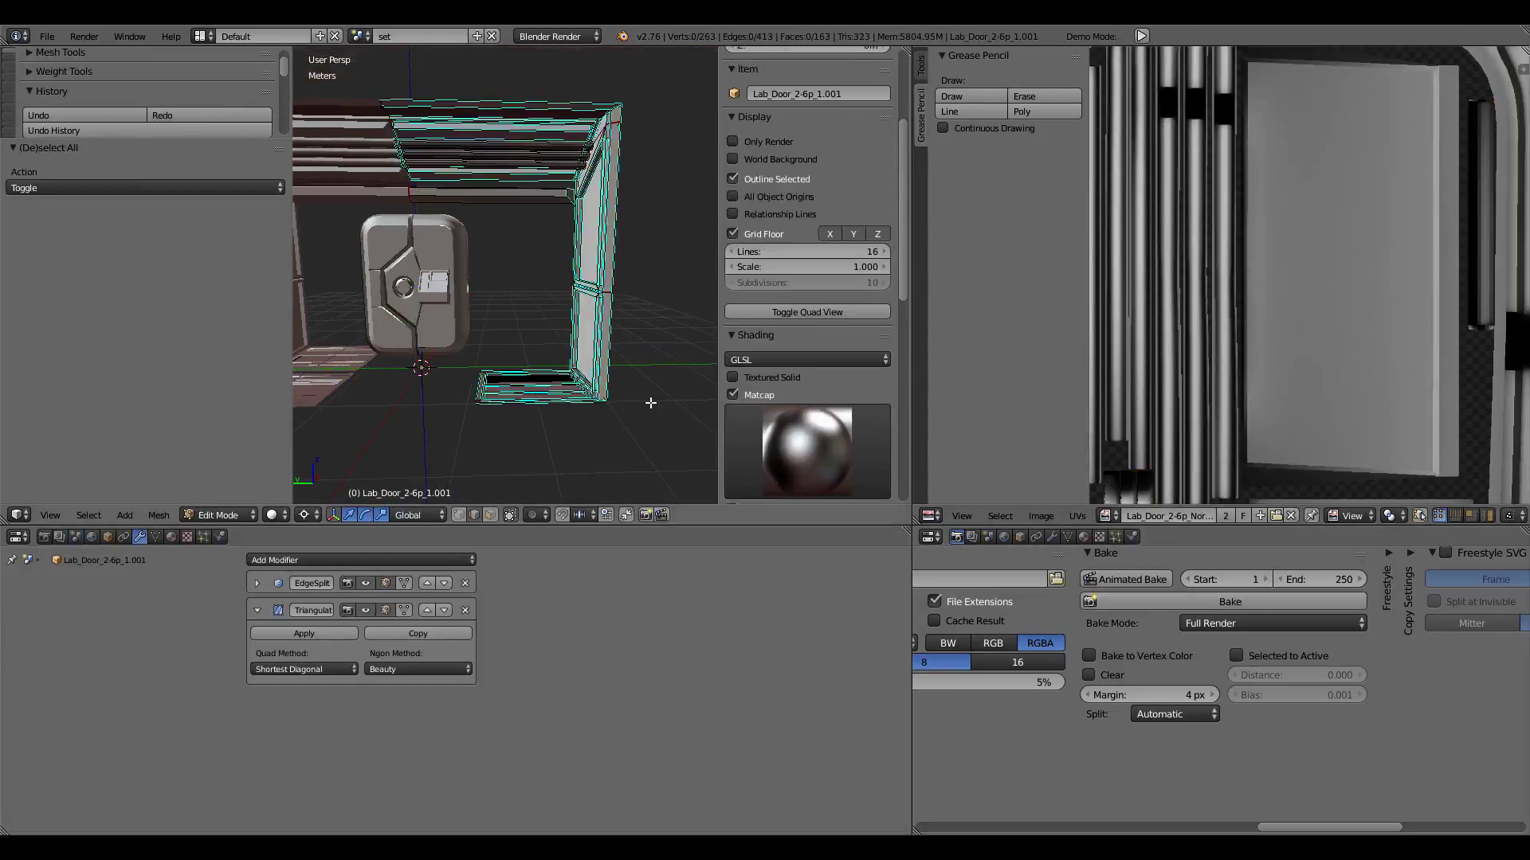
key("a")
left_click(1105, 516)
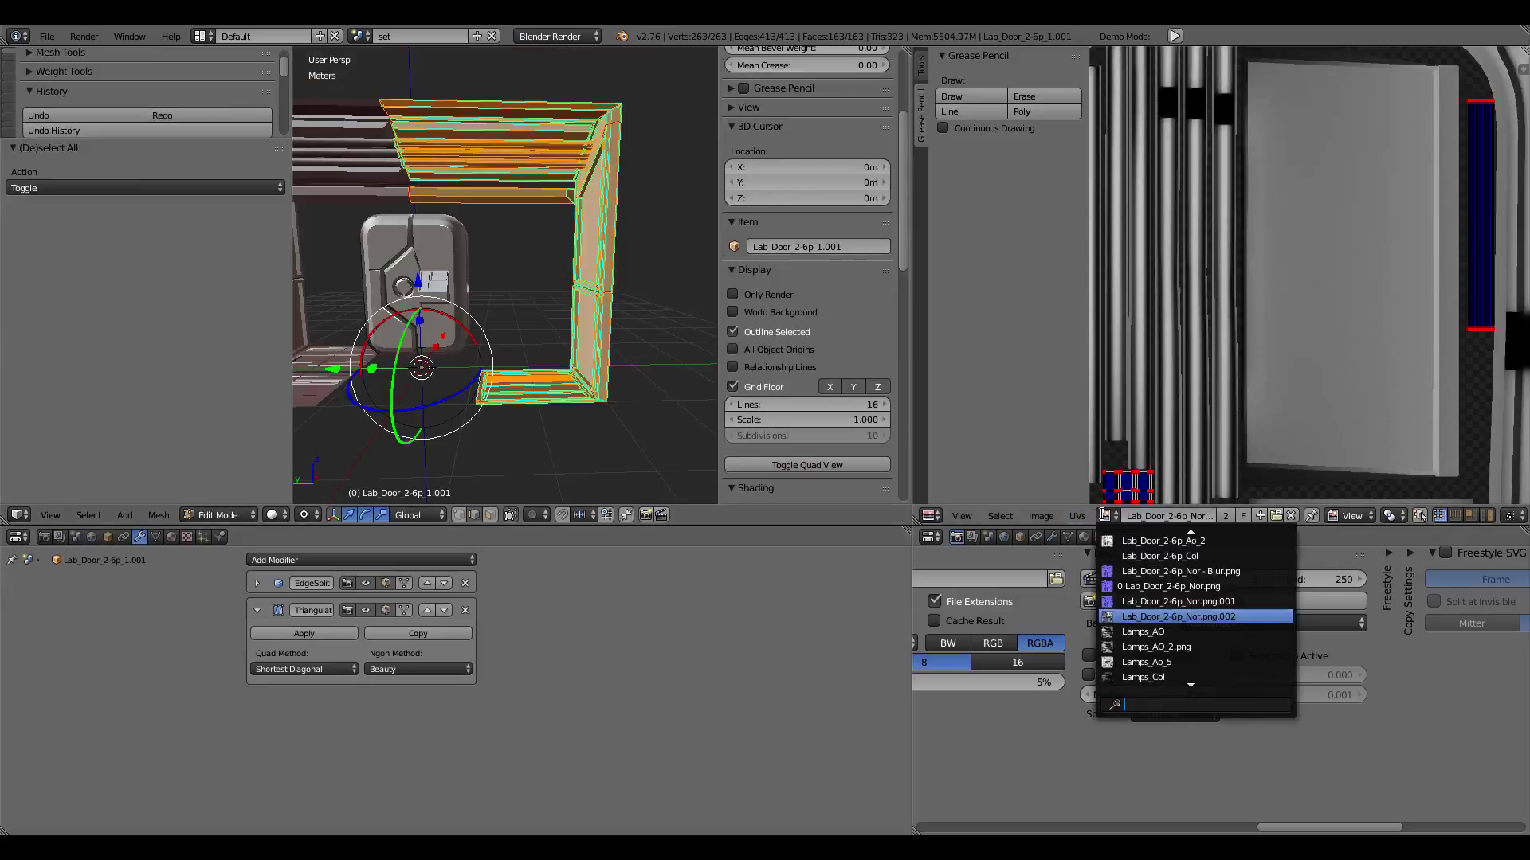
left_click(1127, 533)
scroll(1201, 393, "down", 3)
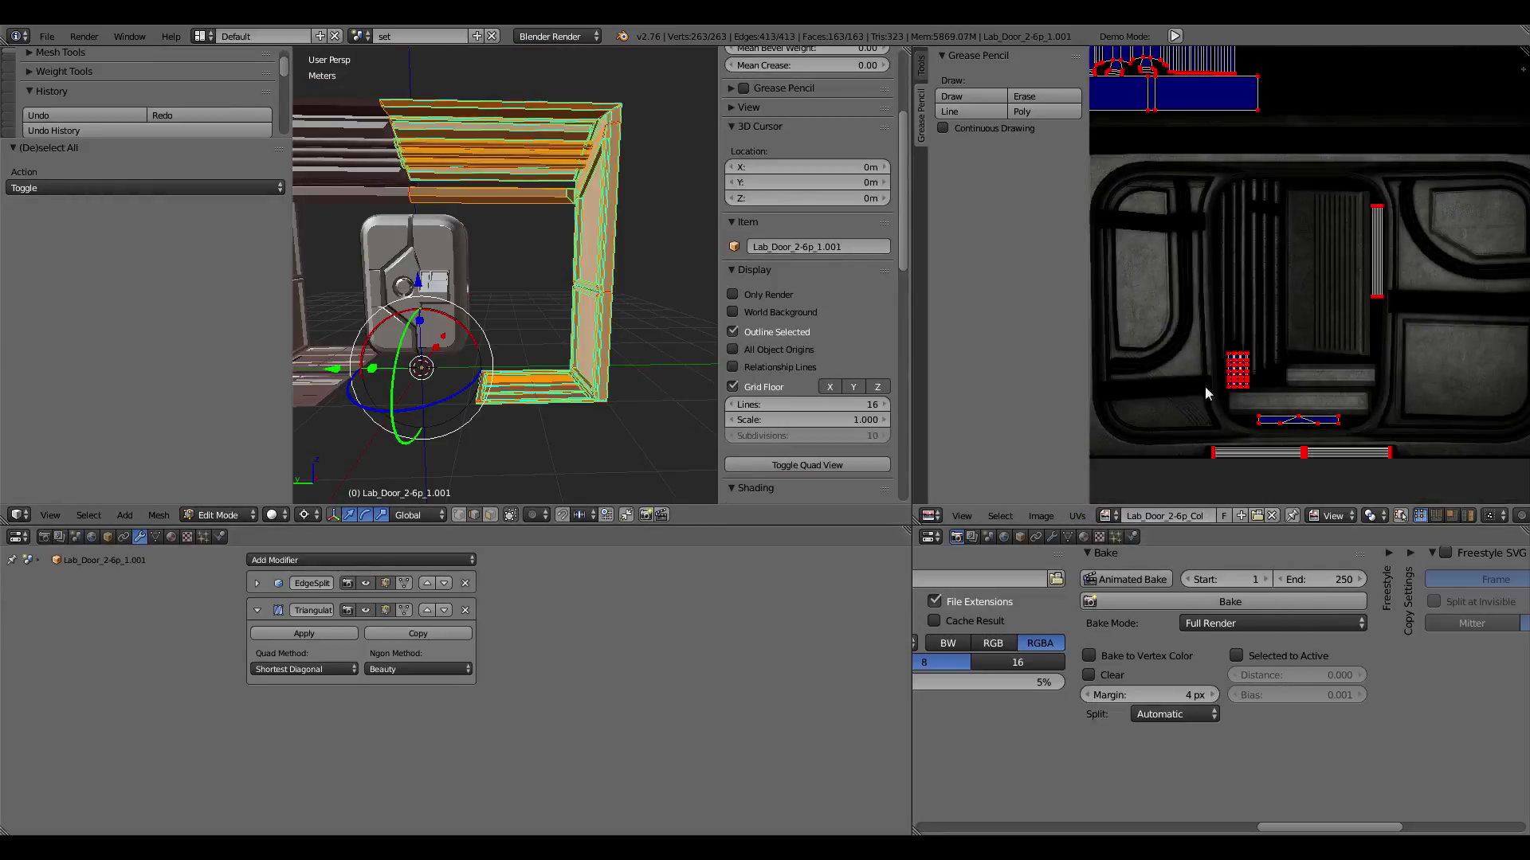
scroll(1260, 471, "down", 2)
scroll(1260, 470, "down", 1)
key("KP_4")
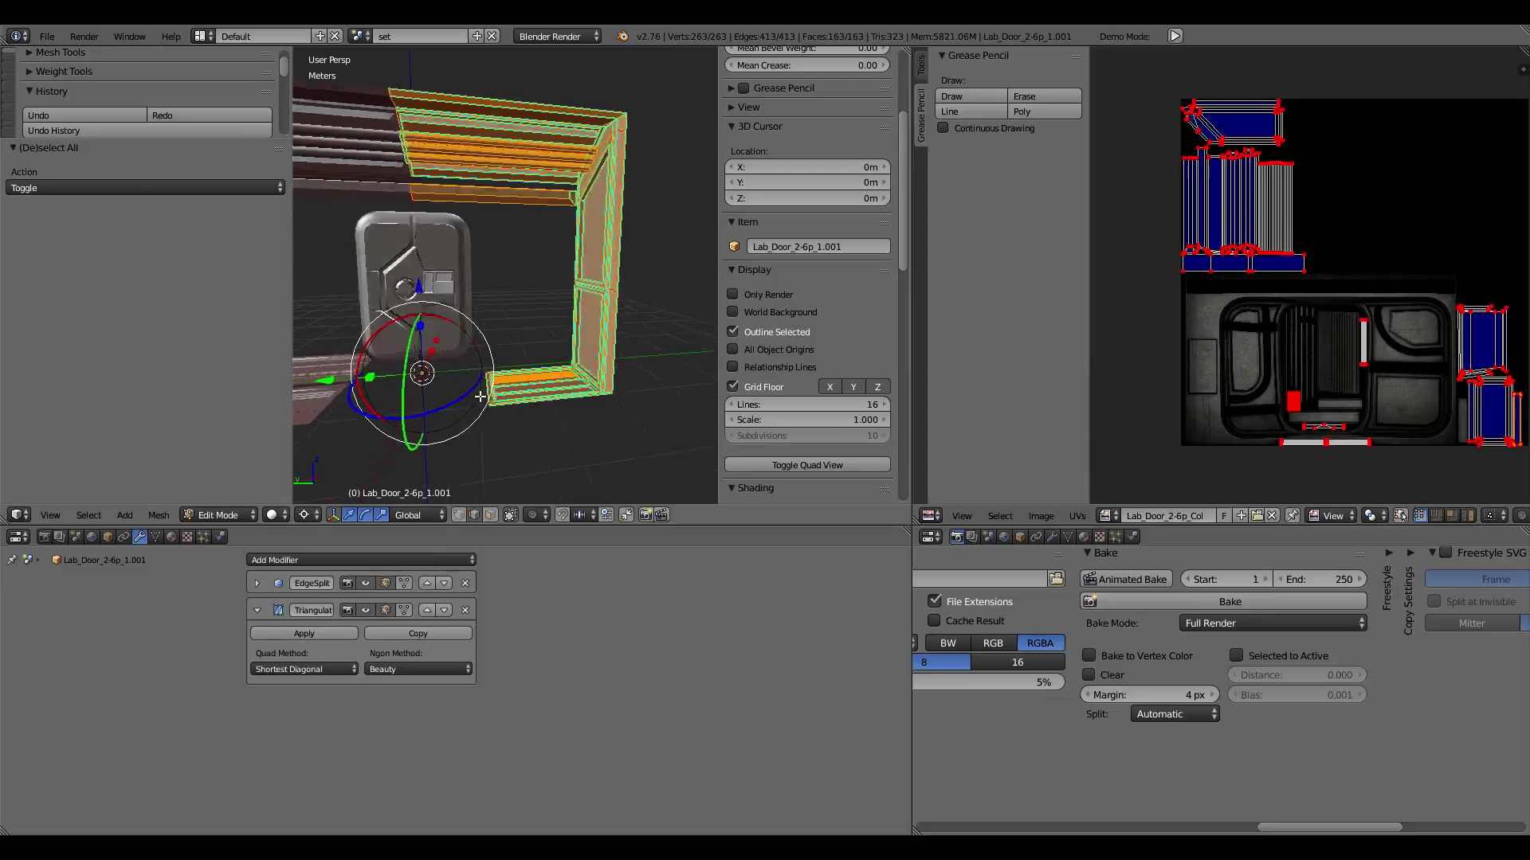
key("KP_4")
key("KP_4")
Step: Return to Object Mode and bake the door frame's lighting into the texture
left_click(218, 515)
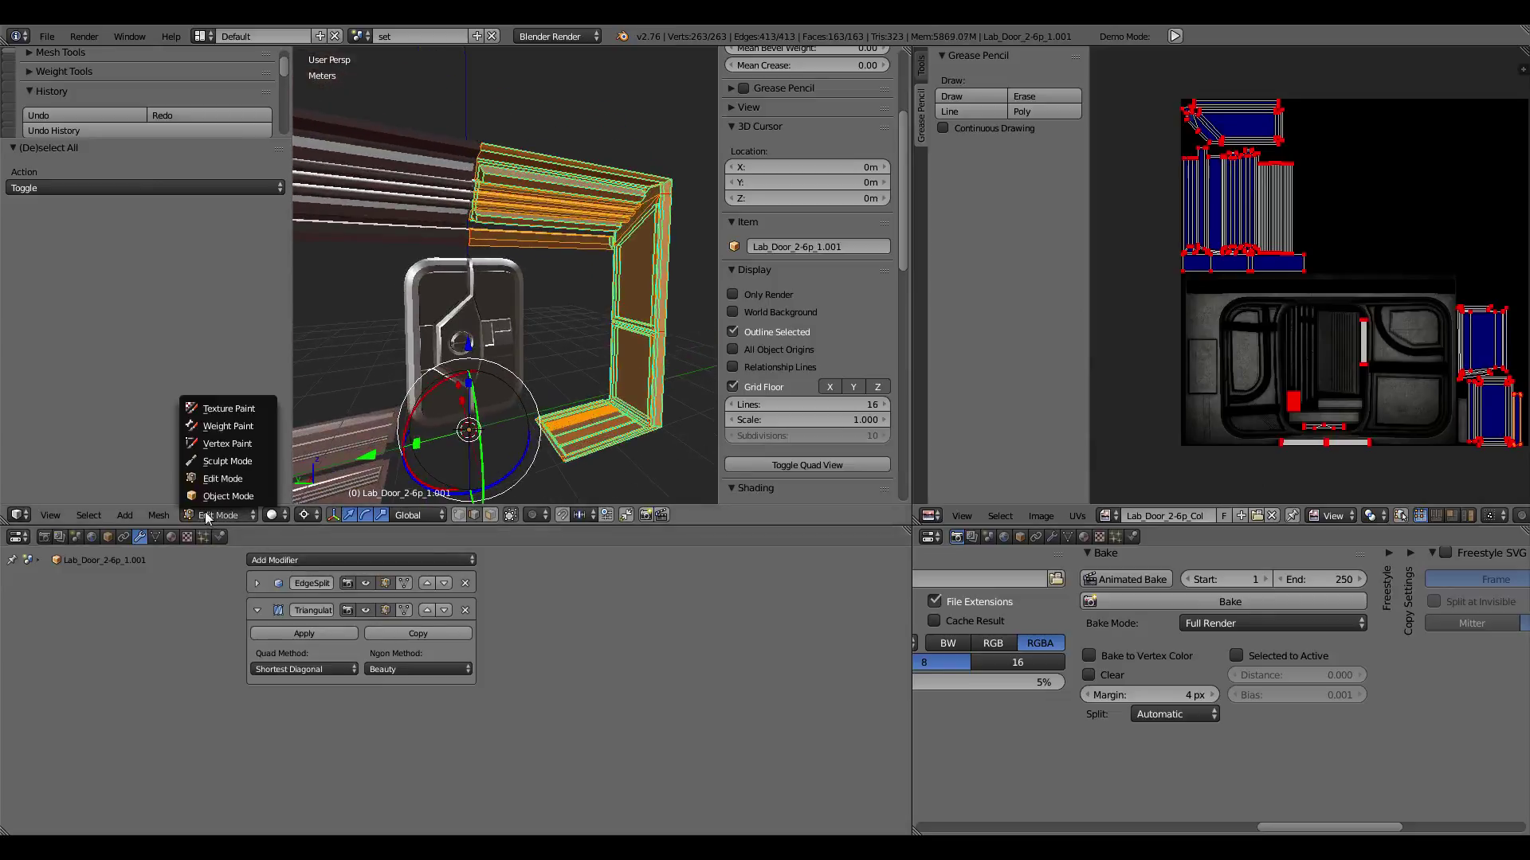
left_click(217, 494)
scroll(594, 290, "up", 2)
scroll(571, 274, "up", 2)
key("KP_6")
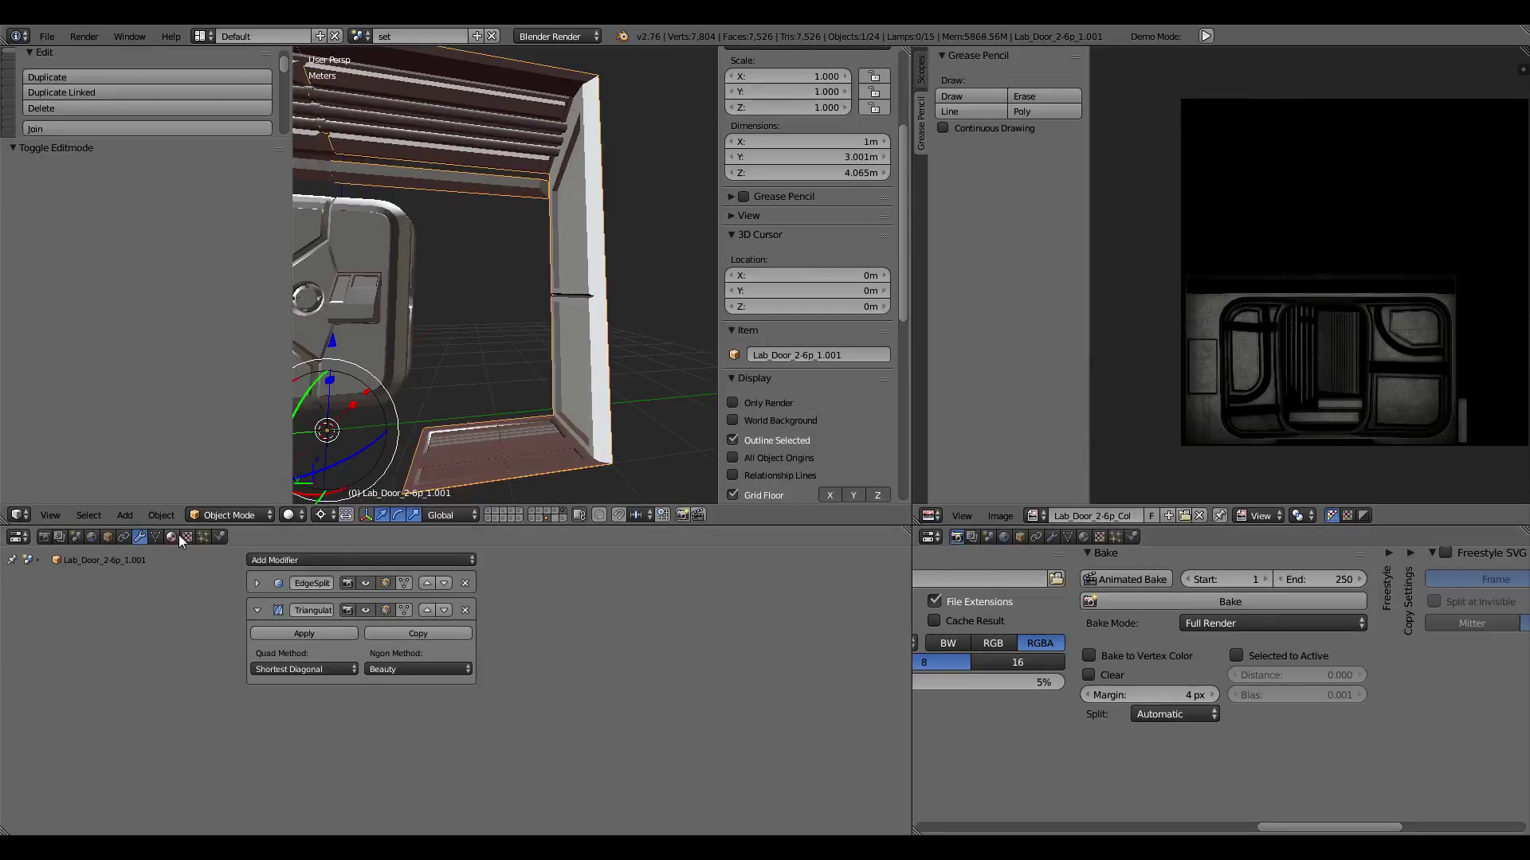
left_click(1174, 601)
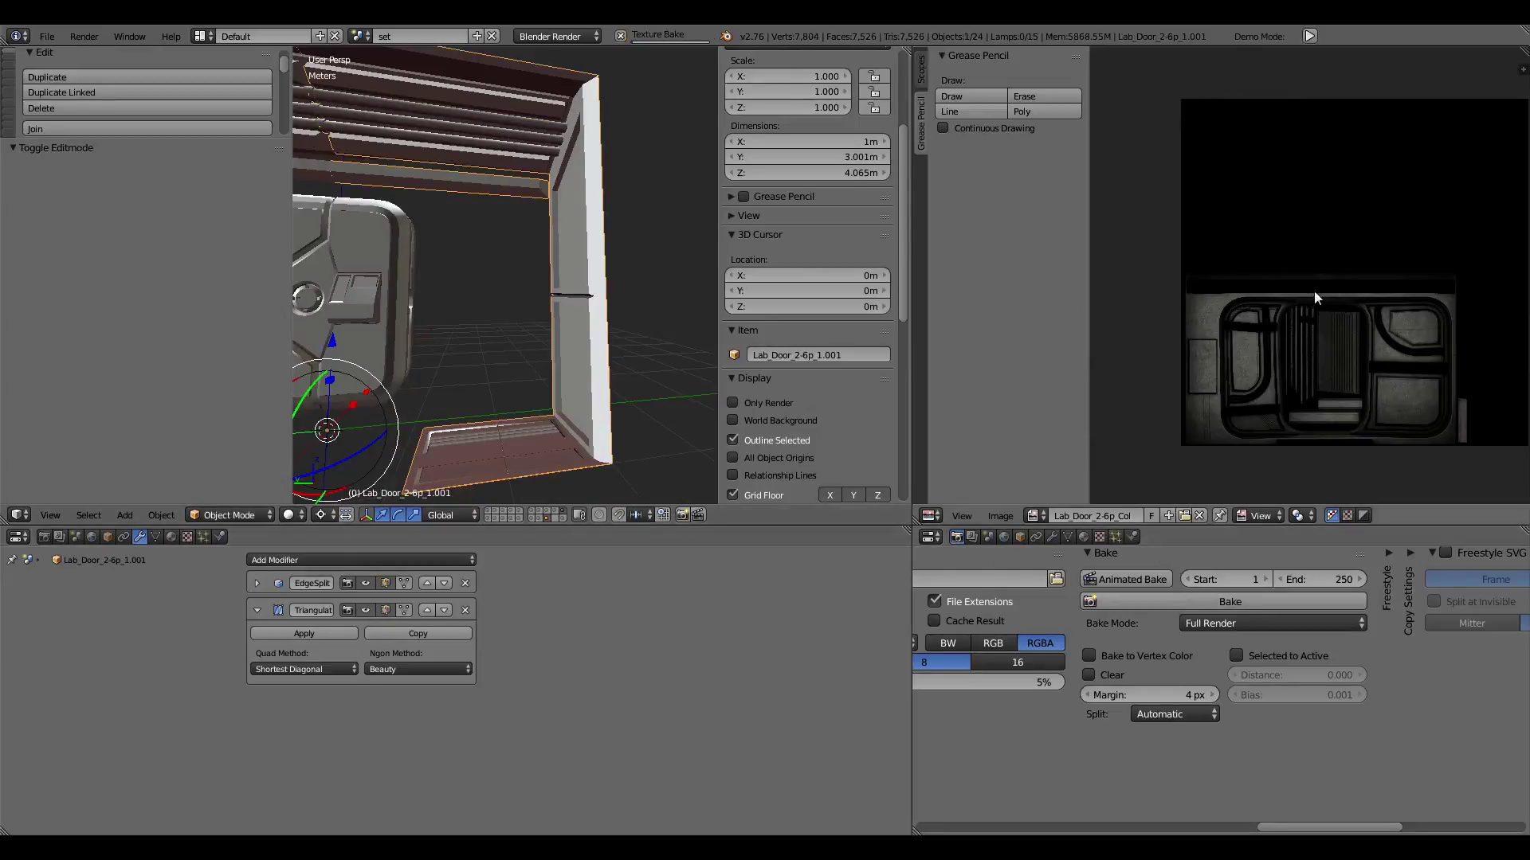
Step: Maximize the image editor and zoom in on the rebaked Lab_Door_2-6p_Col texture
key("ctrl+Up")
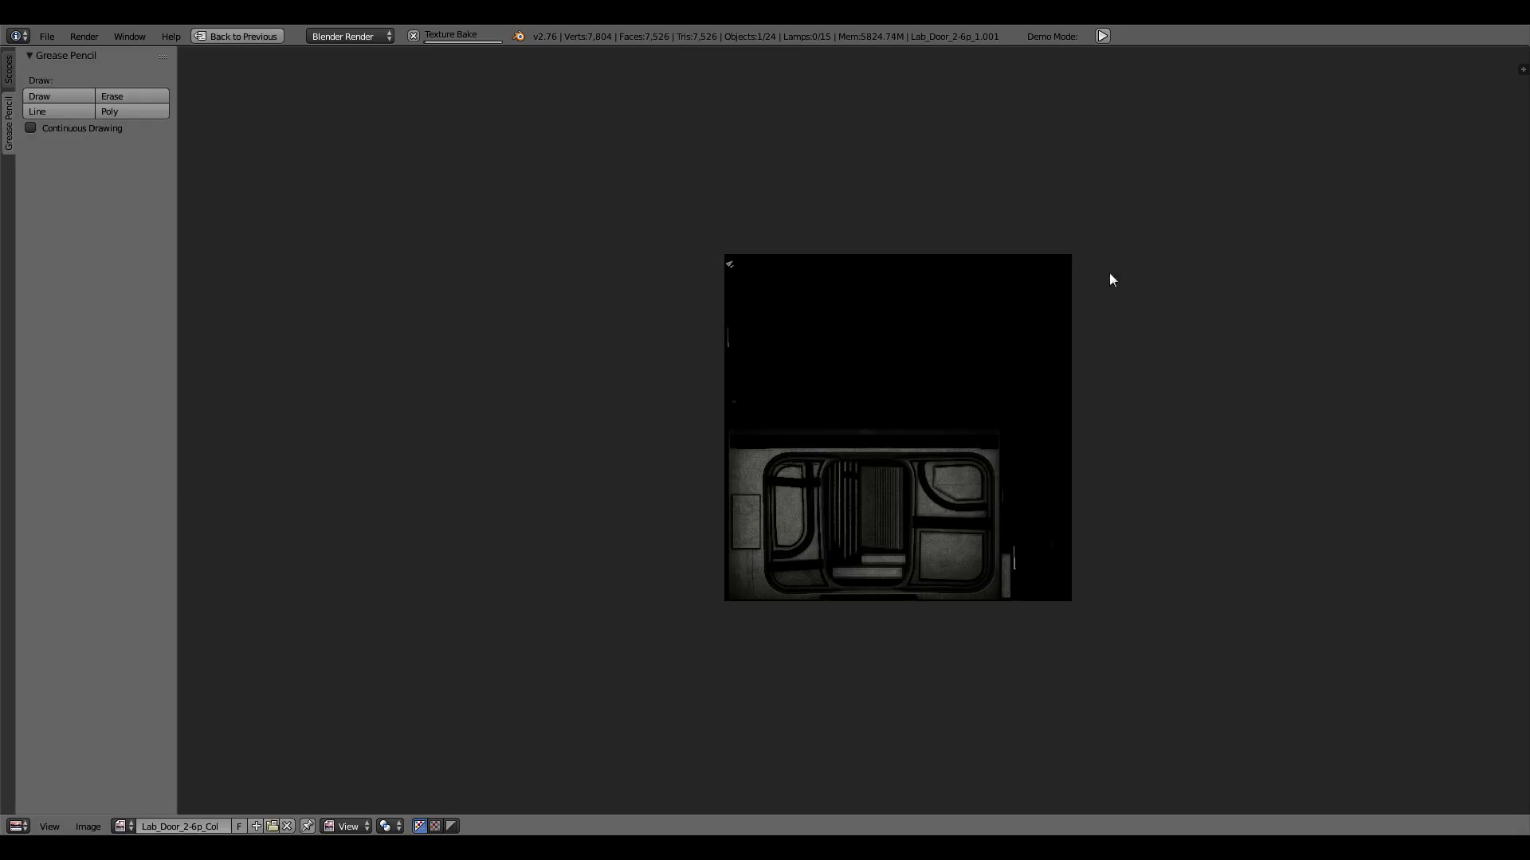
scroll(994, 469, "up", 5)
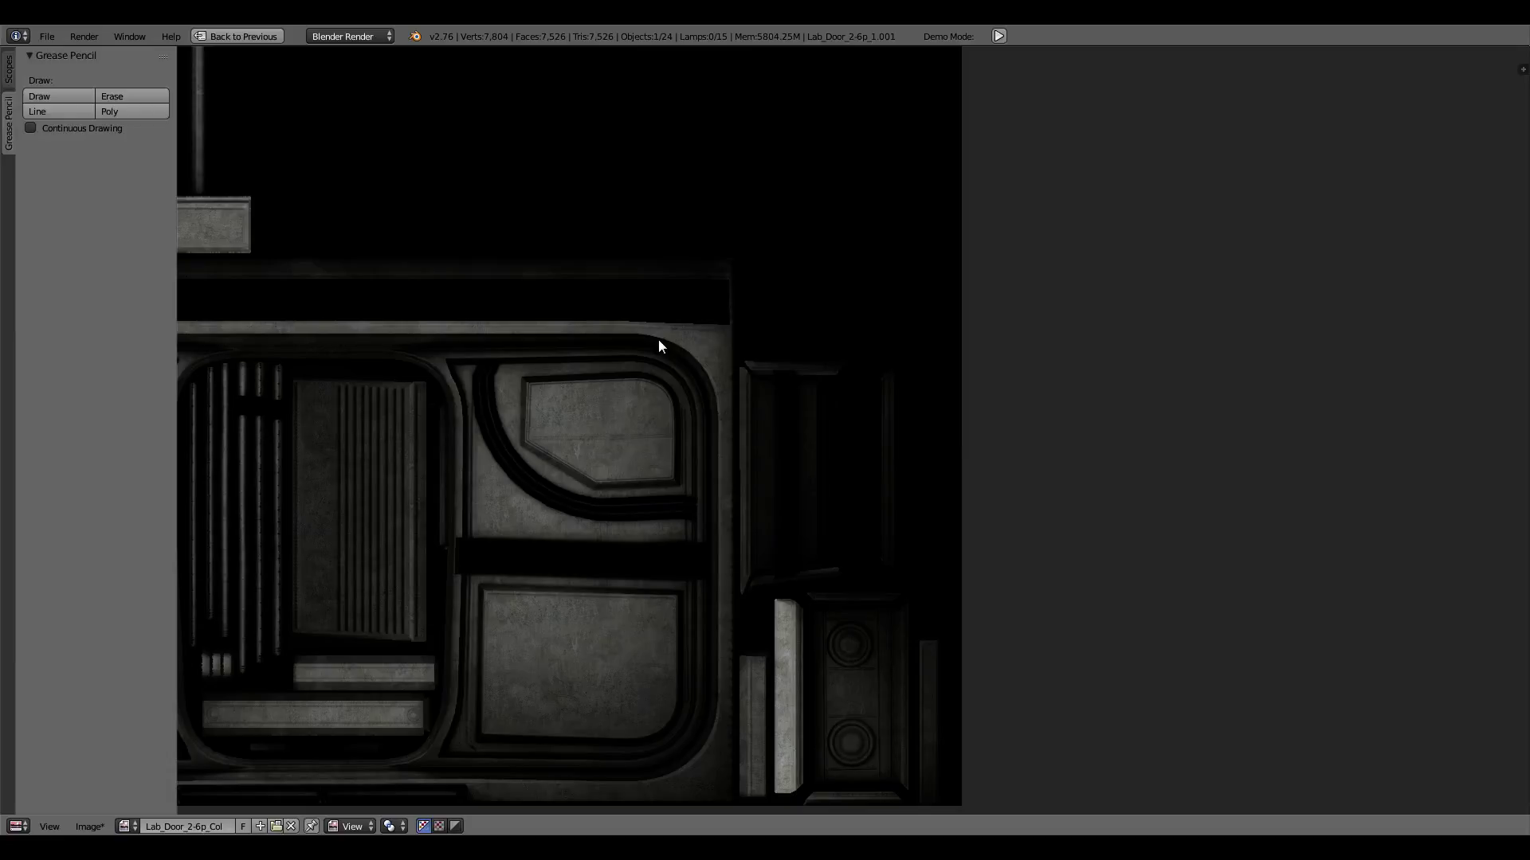
Step: Inspect the carved panel in the rebaked texture and save it over Lab_Door_2-6p_Col.png
scroll(658, 347, "down", 3)
scroll(956, 547, "up", 4)
mouse_move(956, 546)
middle_mouse_down()
mouse_move(990, 688)
mouse_move(1038, 771)
middle_mouse_up()
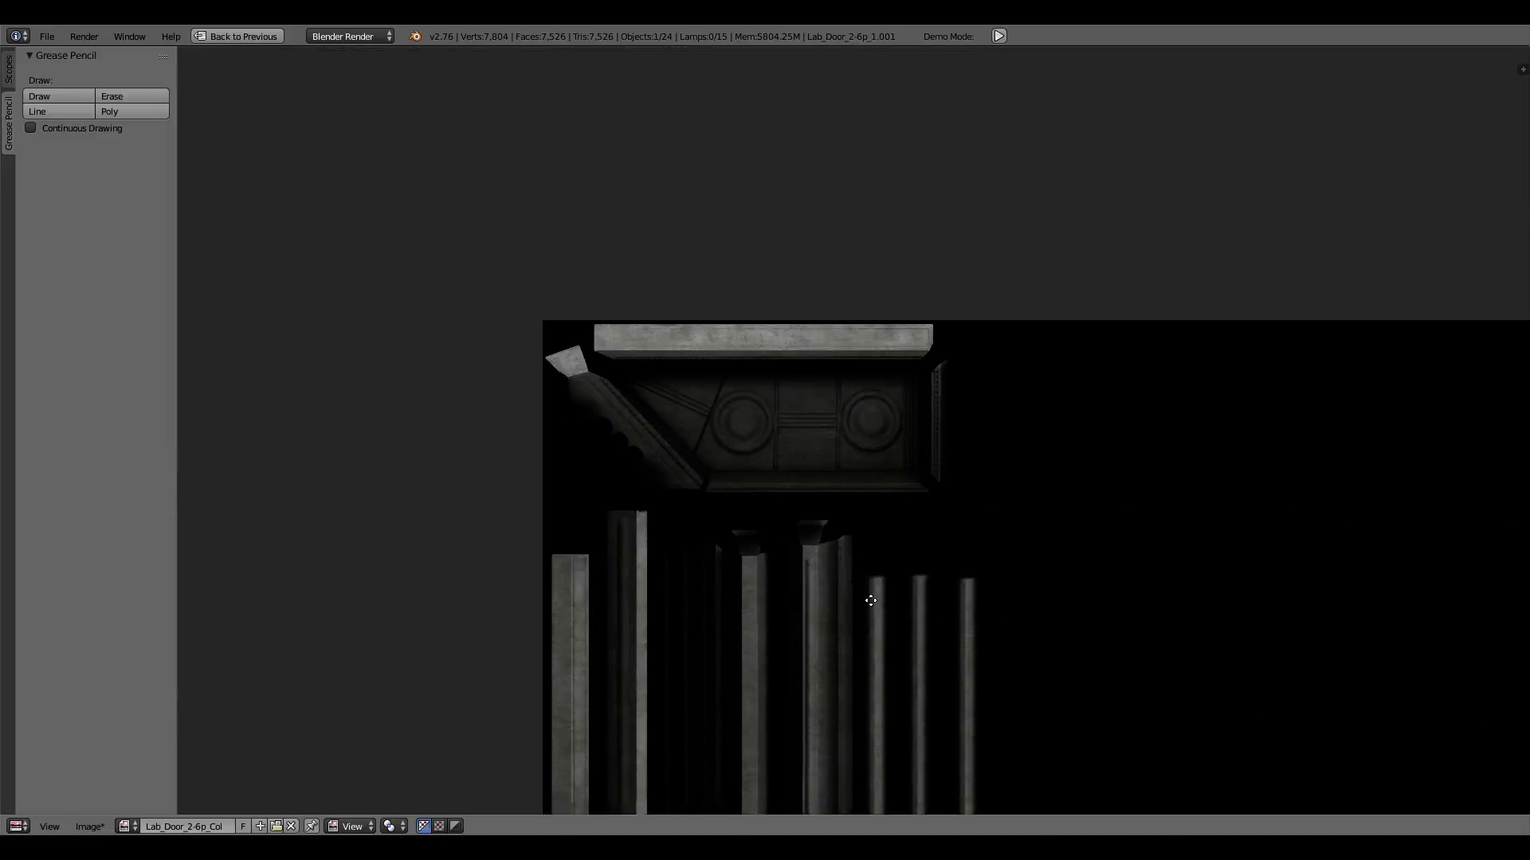
scroll(896, 644, "up", 3)
middle_click_drag(896, 644, 813, 485)
scroll(812, 485, "up", 4)
scroll(812, 488, "down", 5)
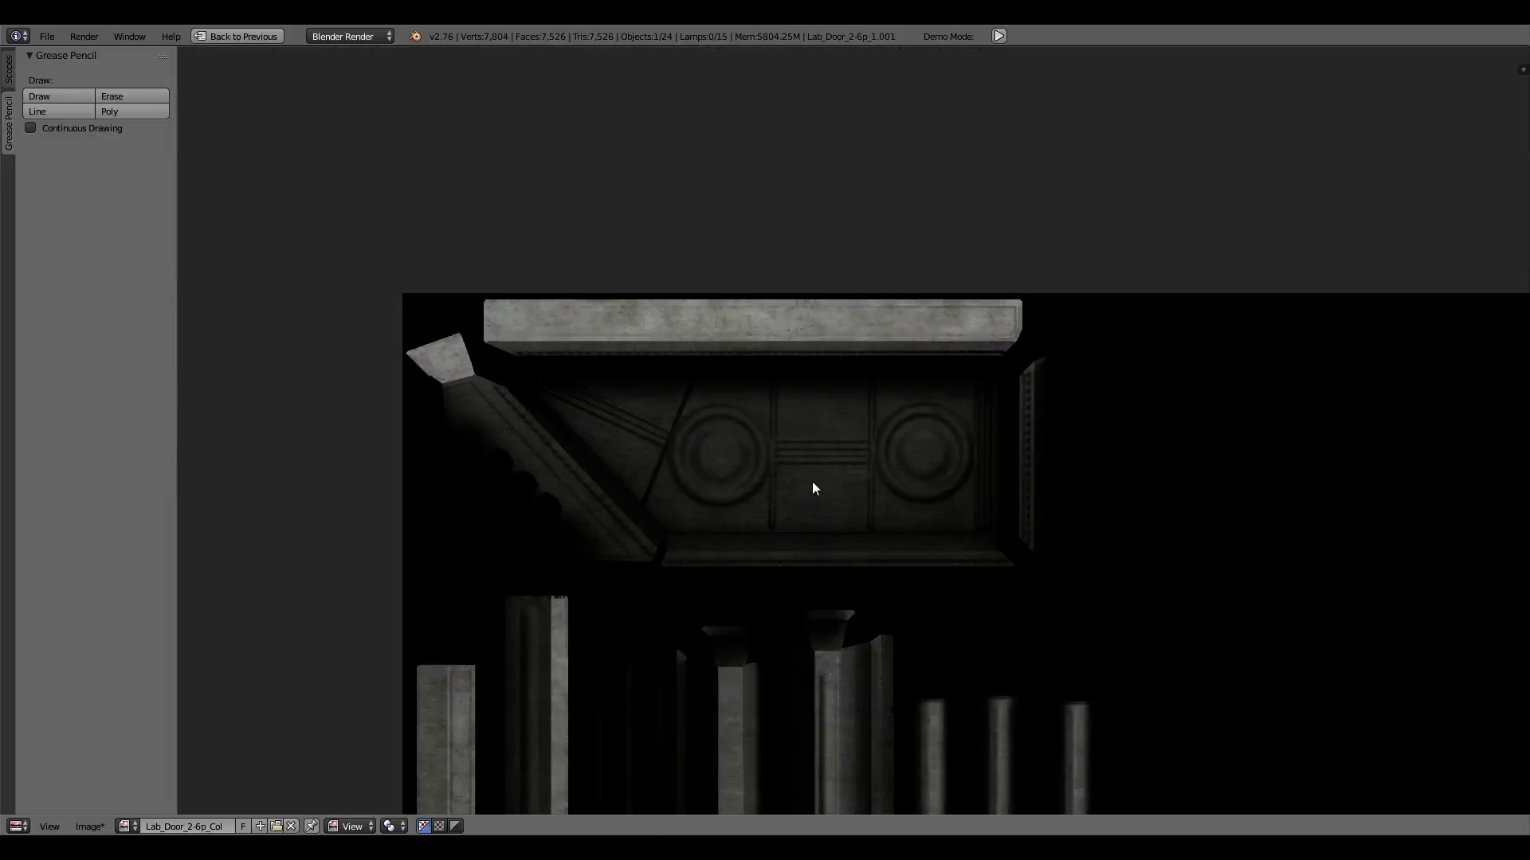
left_click(89, 826)
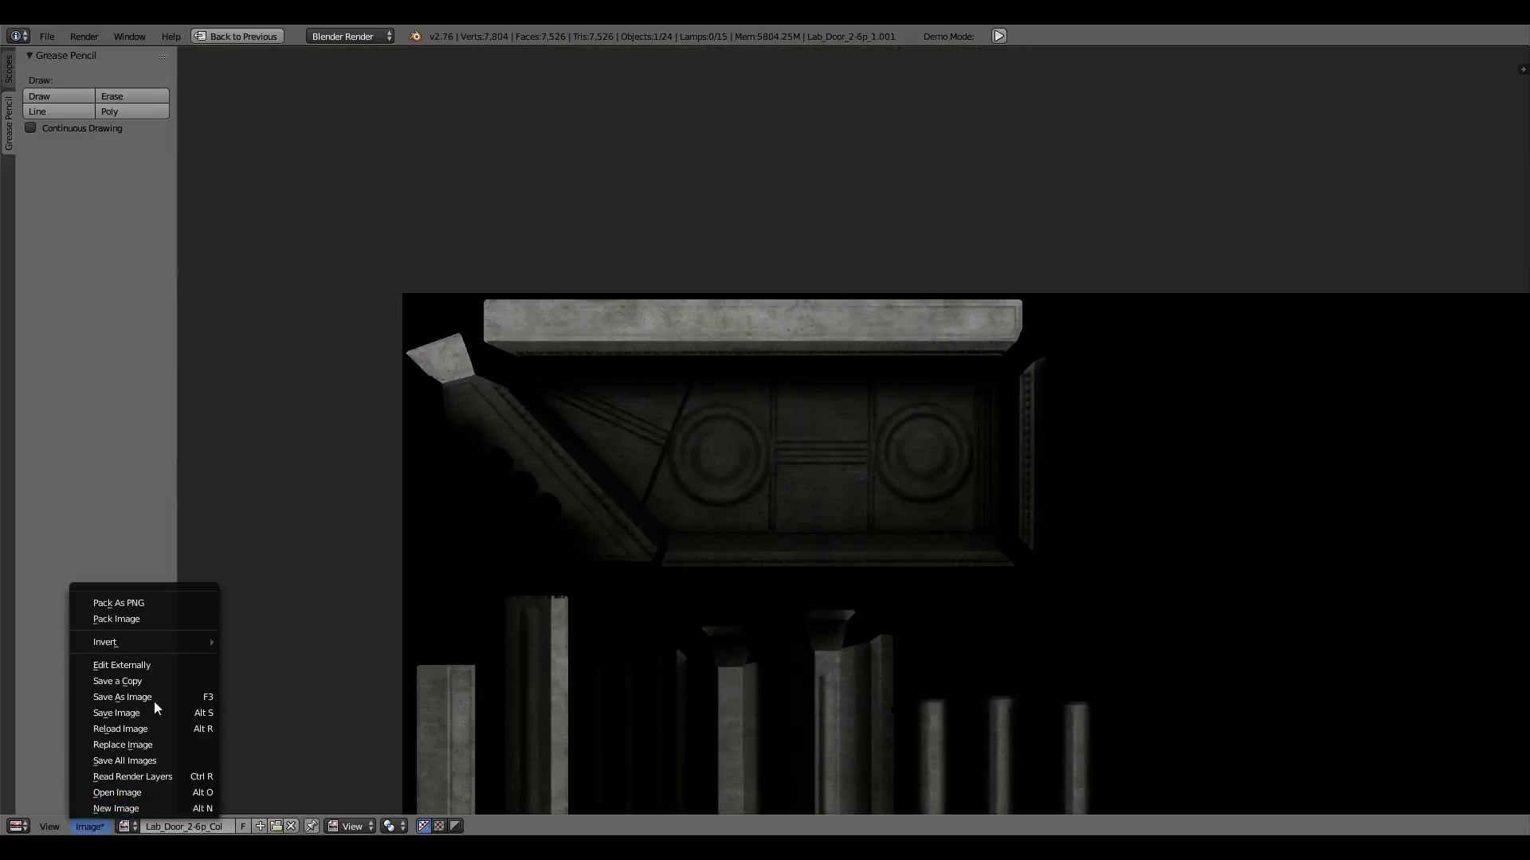
left_click(136, 713)
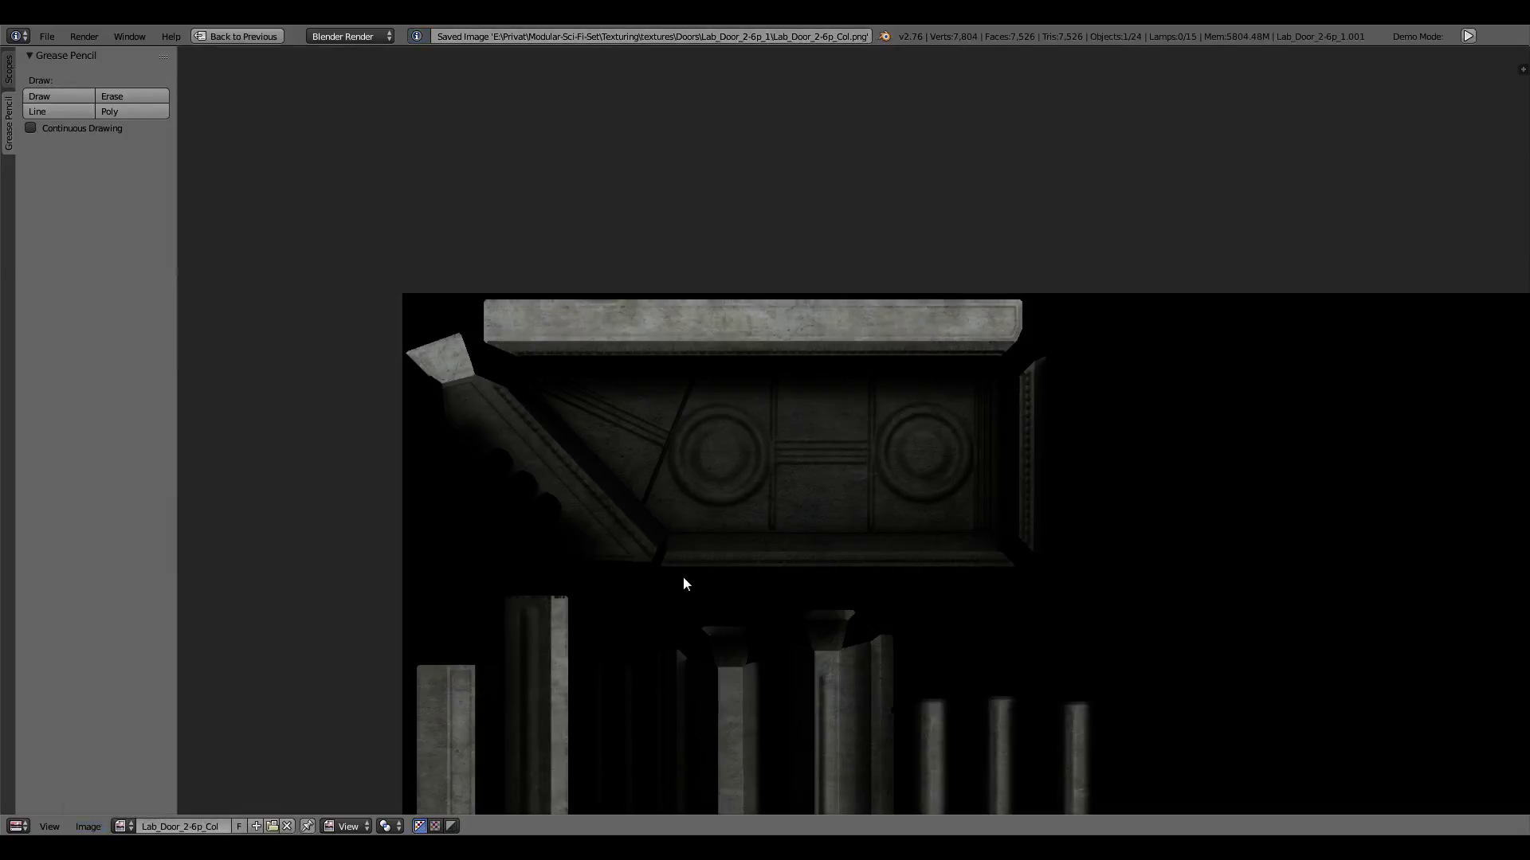
Step: Maximize the 3D view, unhide the walls and play the animation until the door stands open
key("ctrl+space")
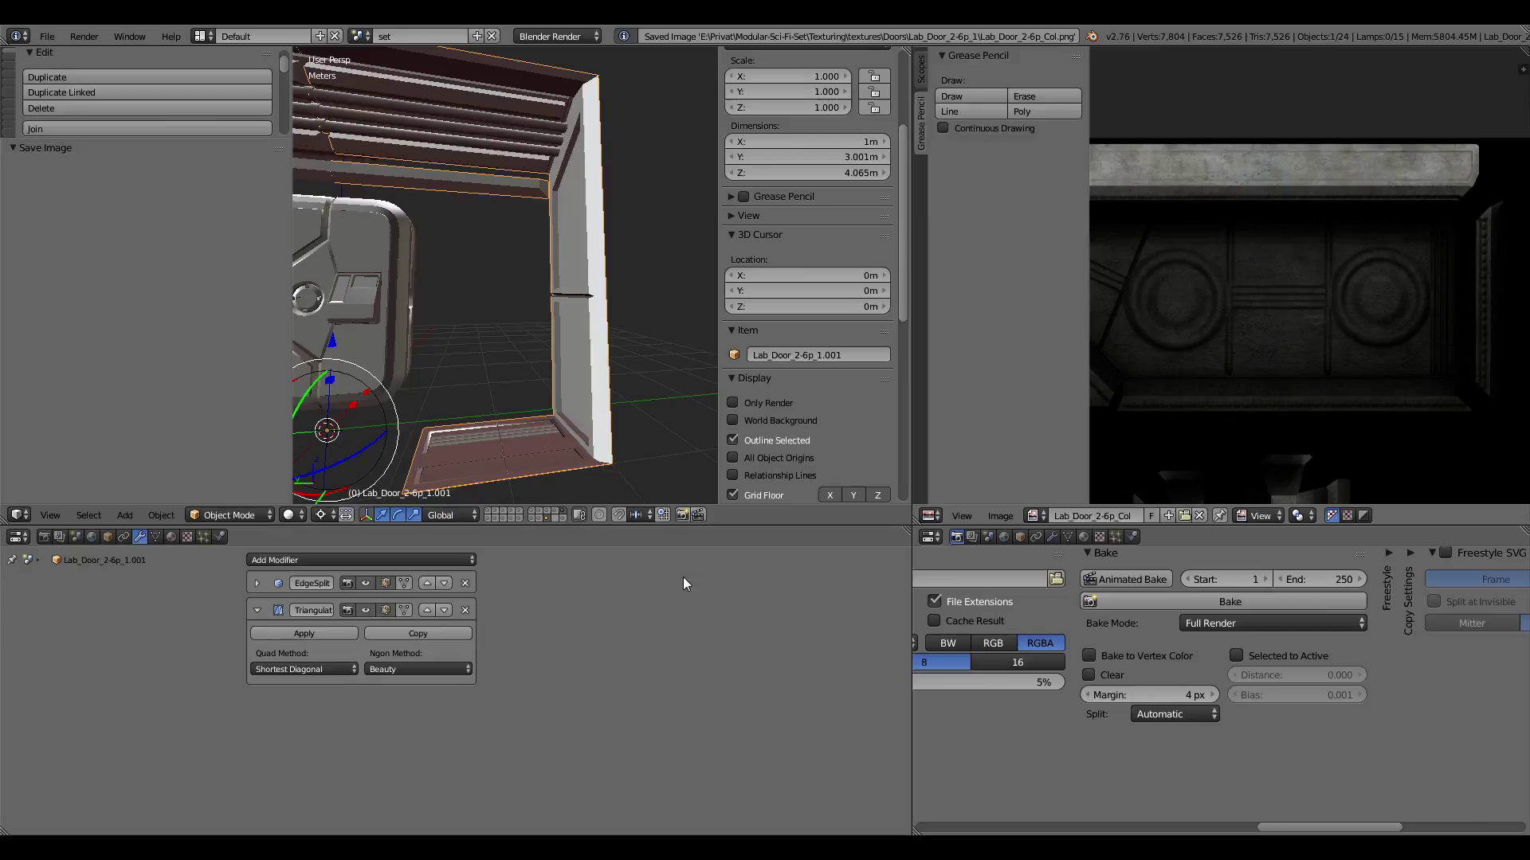
key("ctrl+space")
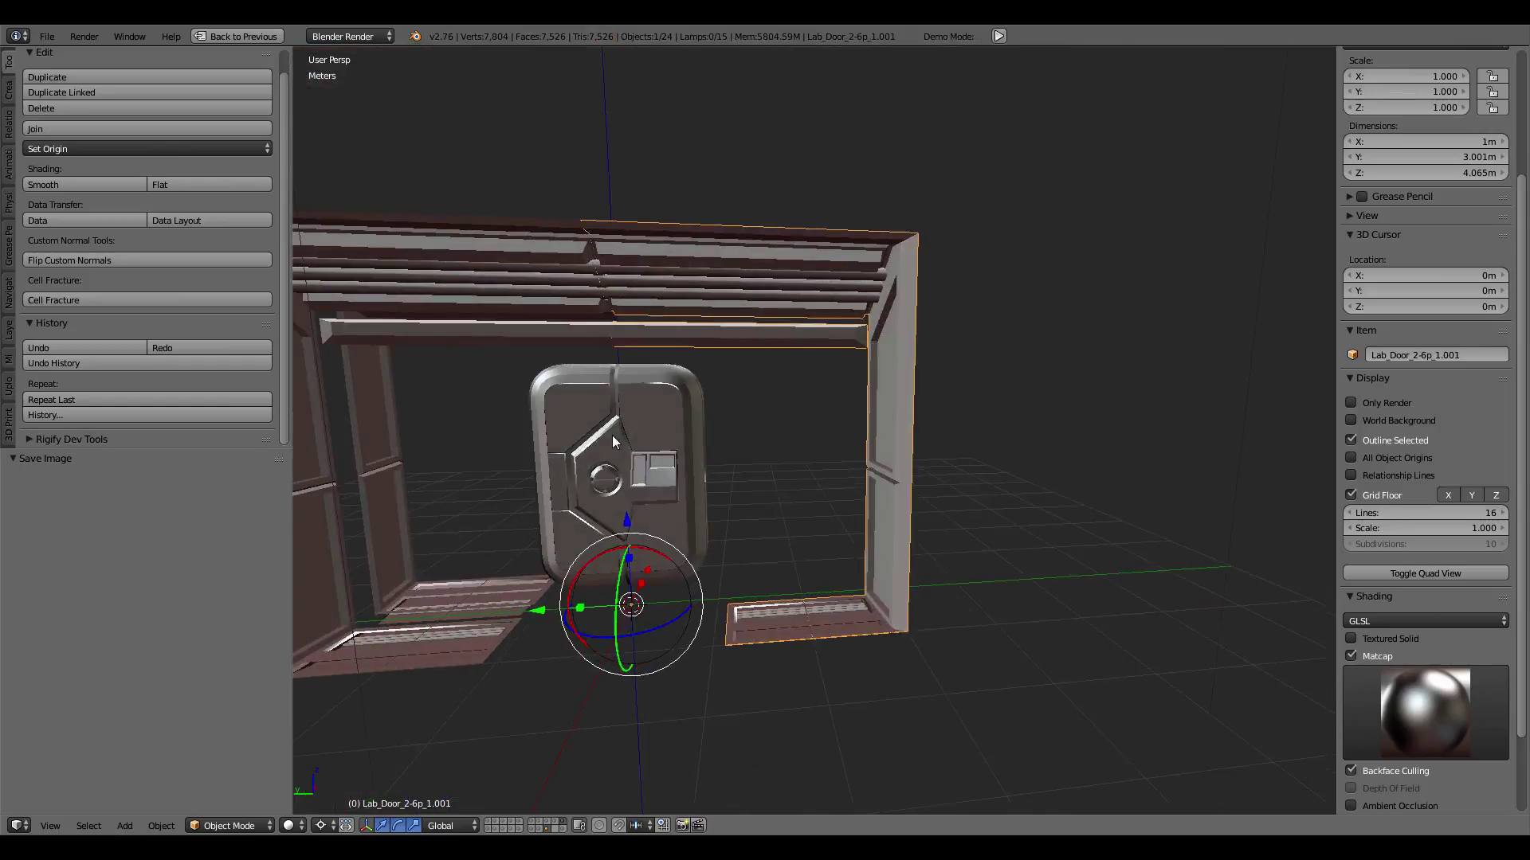
middle_click_drag(613, 406, 771, 395)
key("alt+h")
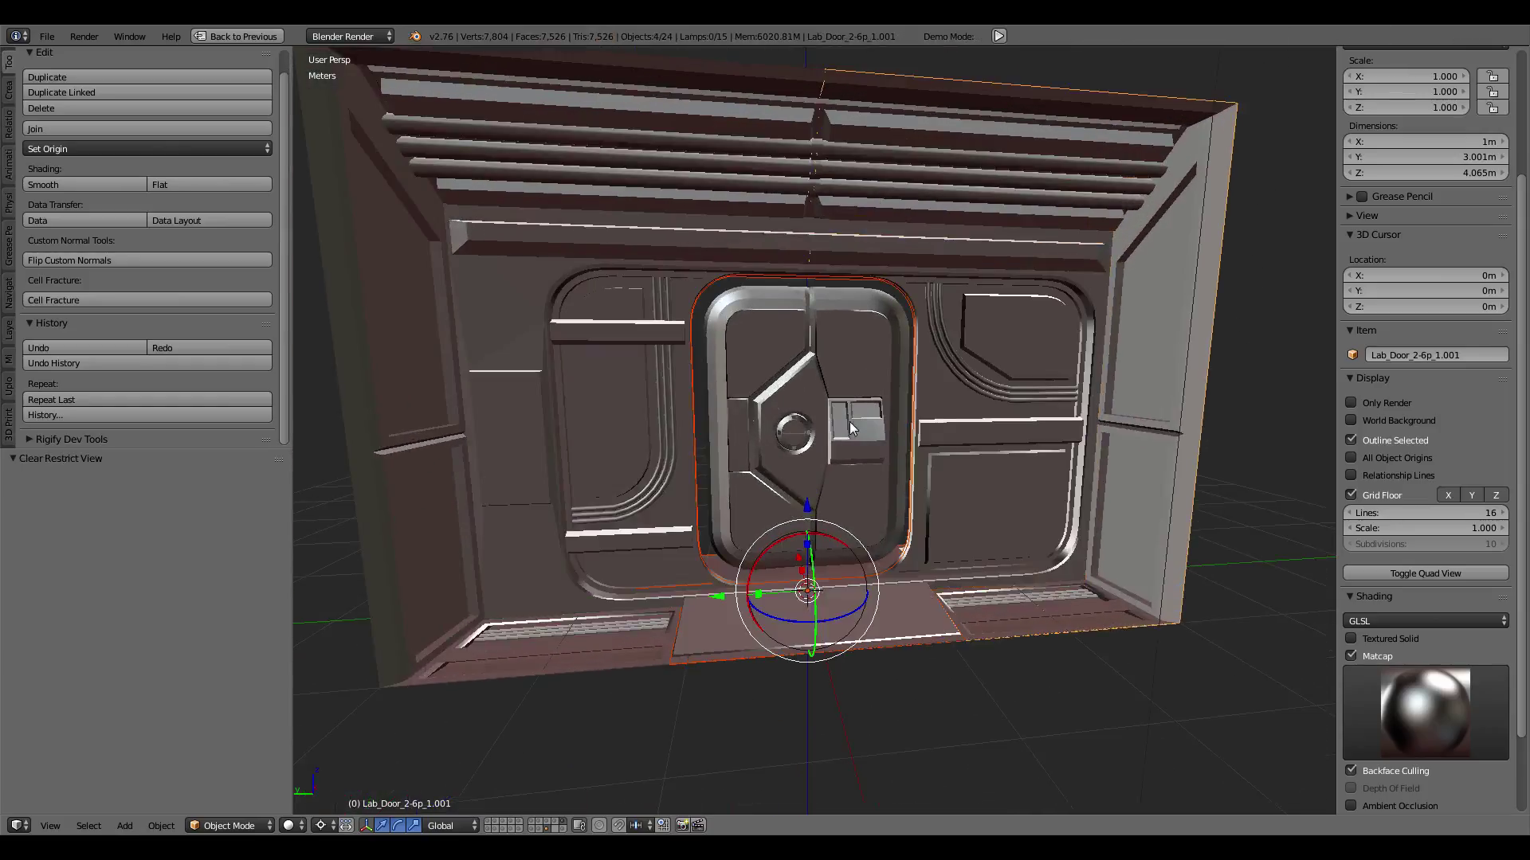
scroll(850, 423, "up", 3)
key("alt+a")
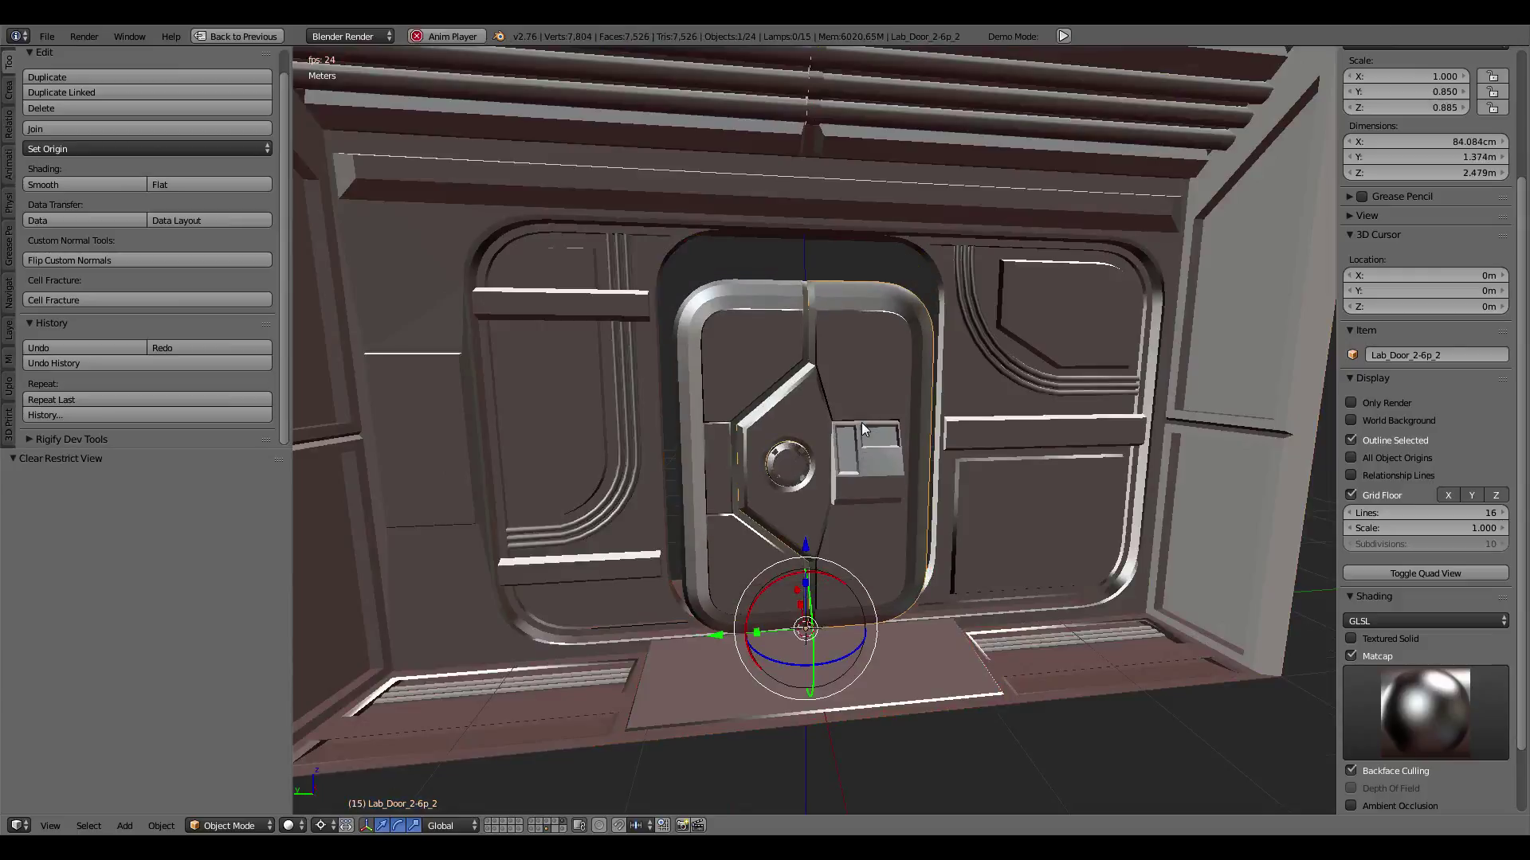
key("alt+a")
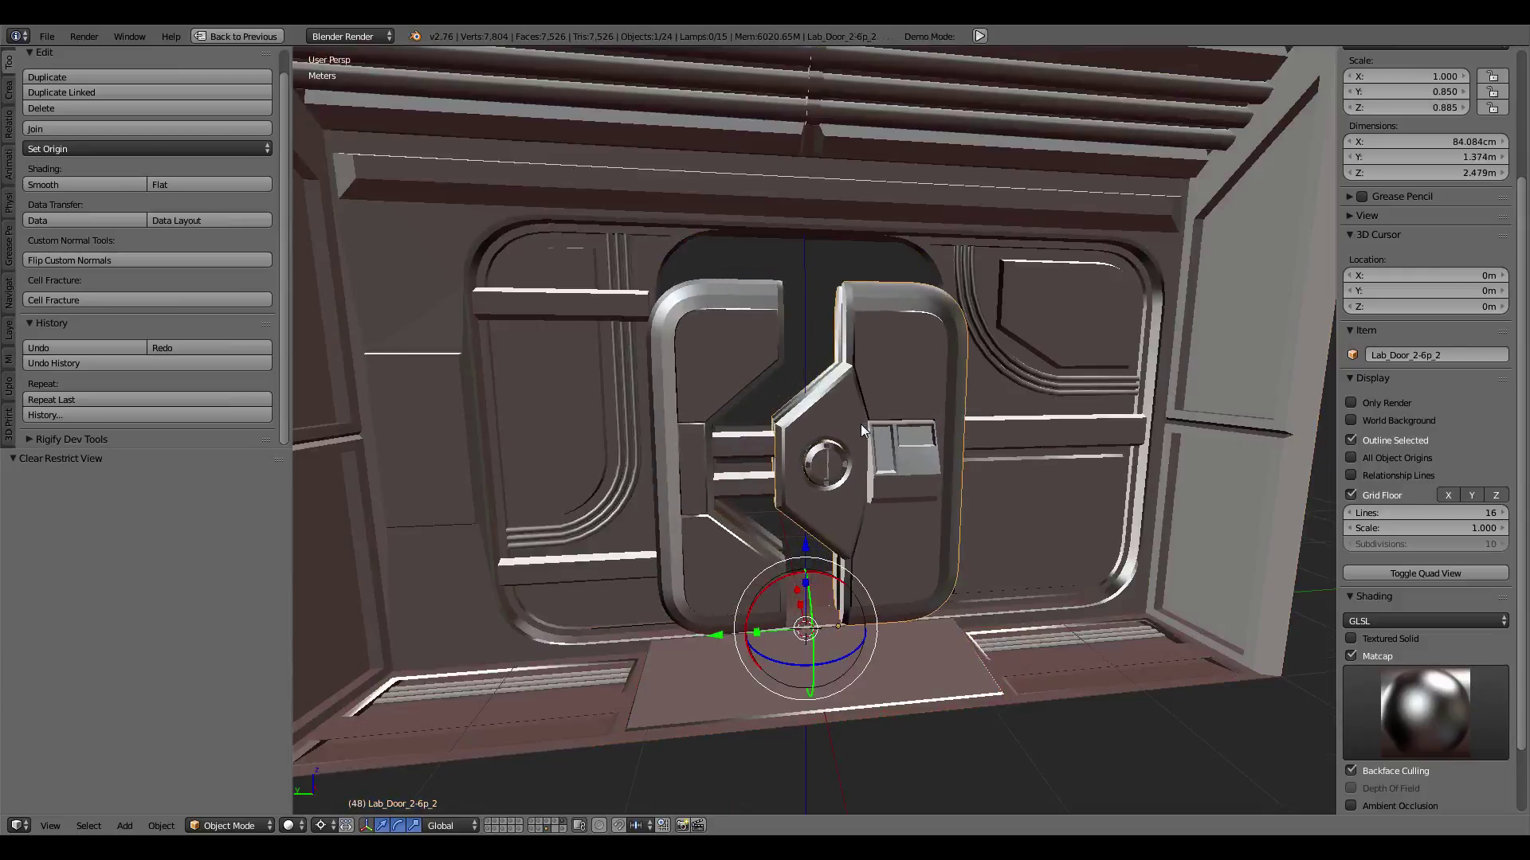
Step: Clear the scale of the lock piece and door panels, then select lock Lab_Door_2-6p_2.001
right_click(837, 463)
key("alt+s")
right_click(883, 591)
key("alt+s")
right_click(673, 567)
right_click(811, 490)
scroll(811, 490, "up", 3)
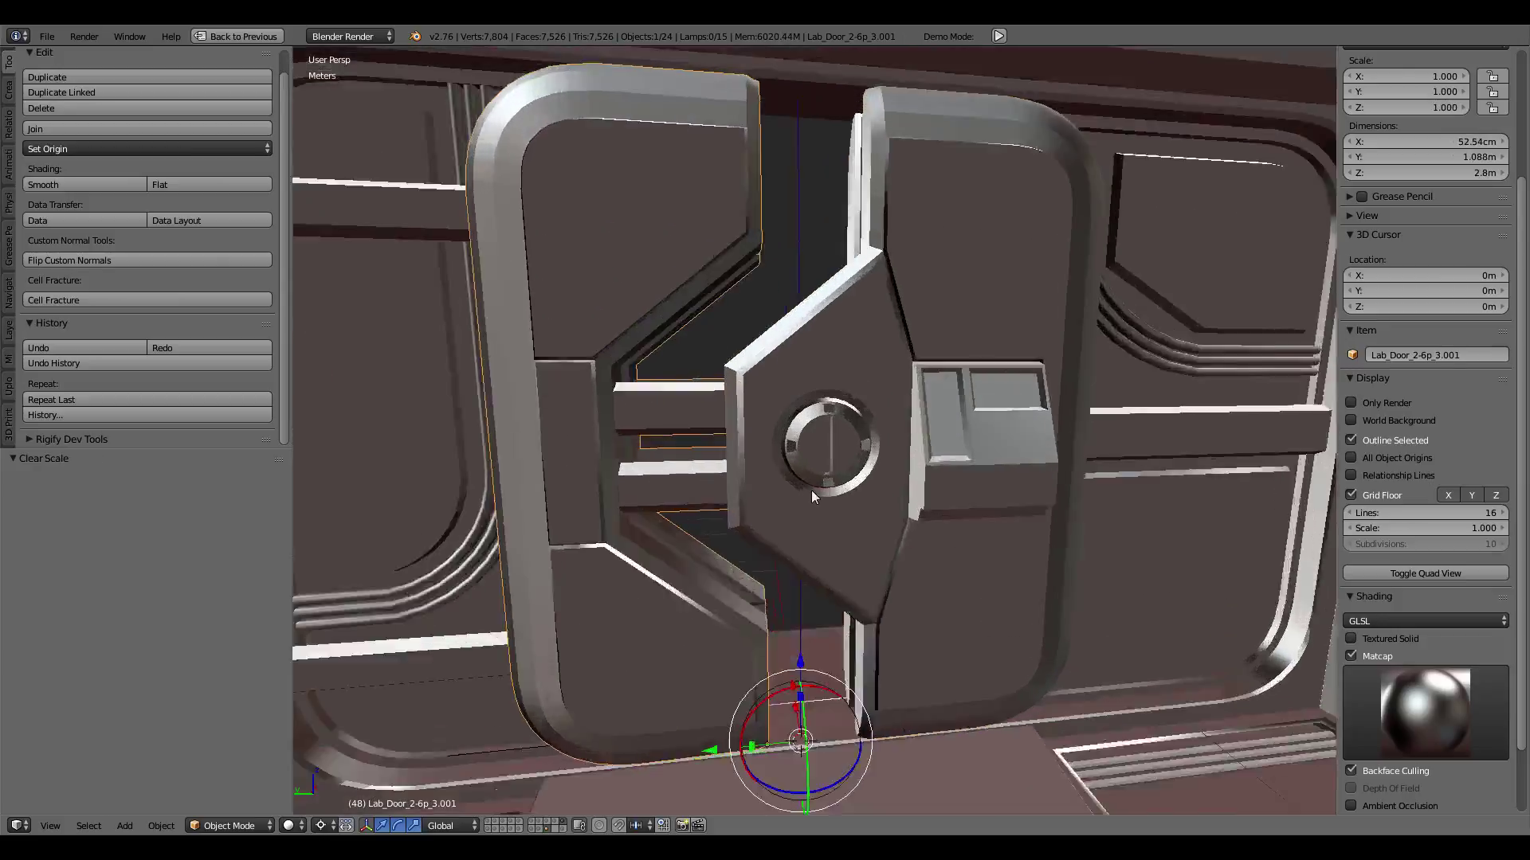
scroll(819, 488, "up", 4)
Step: Select the whole lock mesh in Edit Mode, restore the layout, and pick a single face
key("Tab")
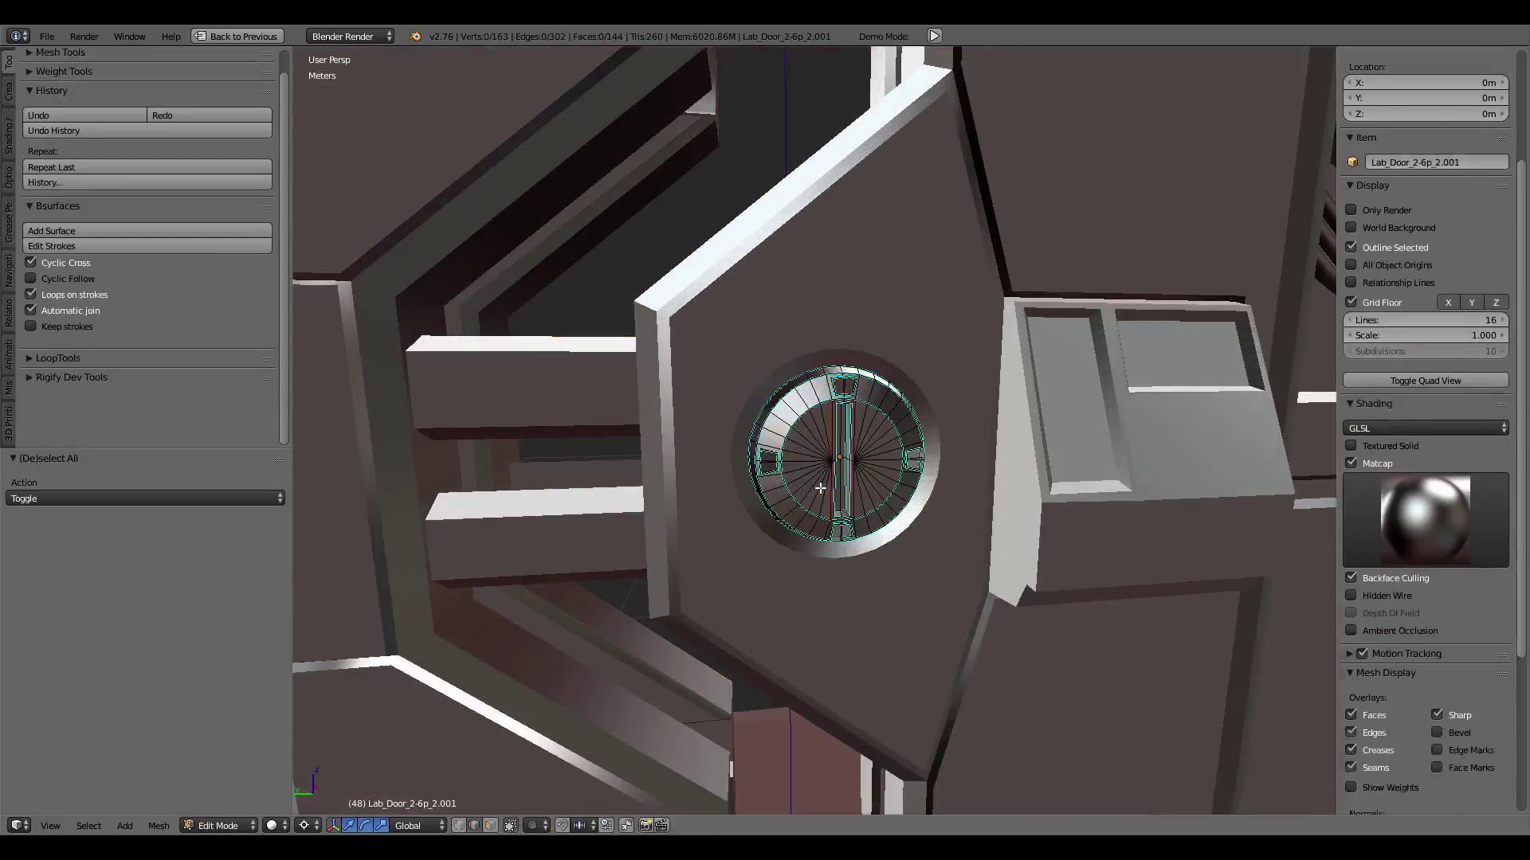
key("a")
key("ctrl+Up")
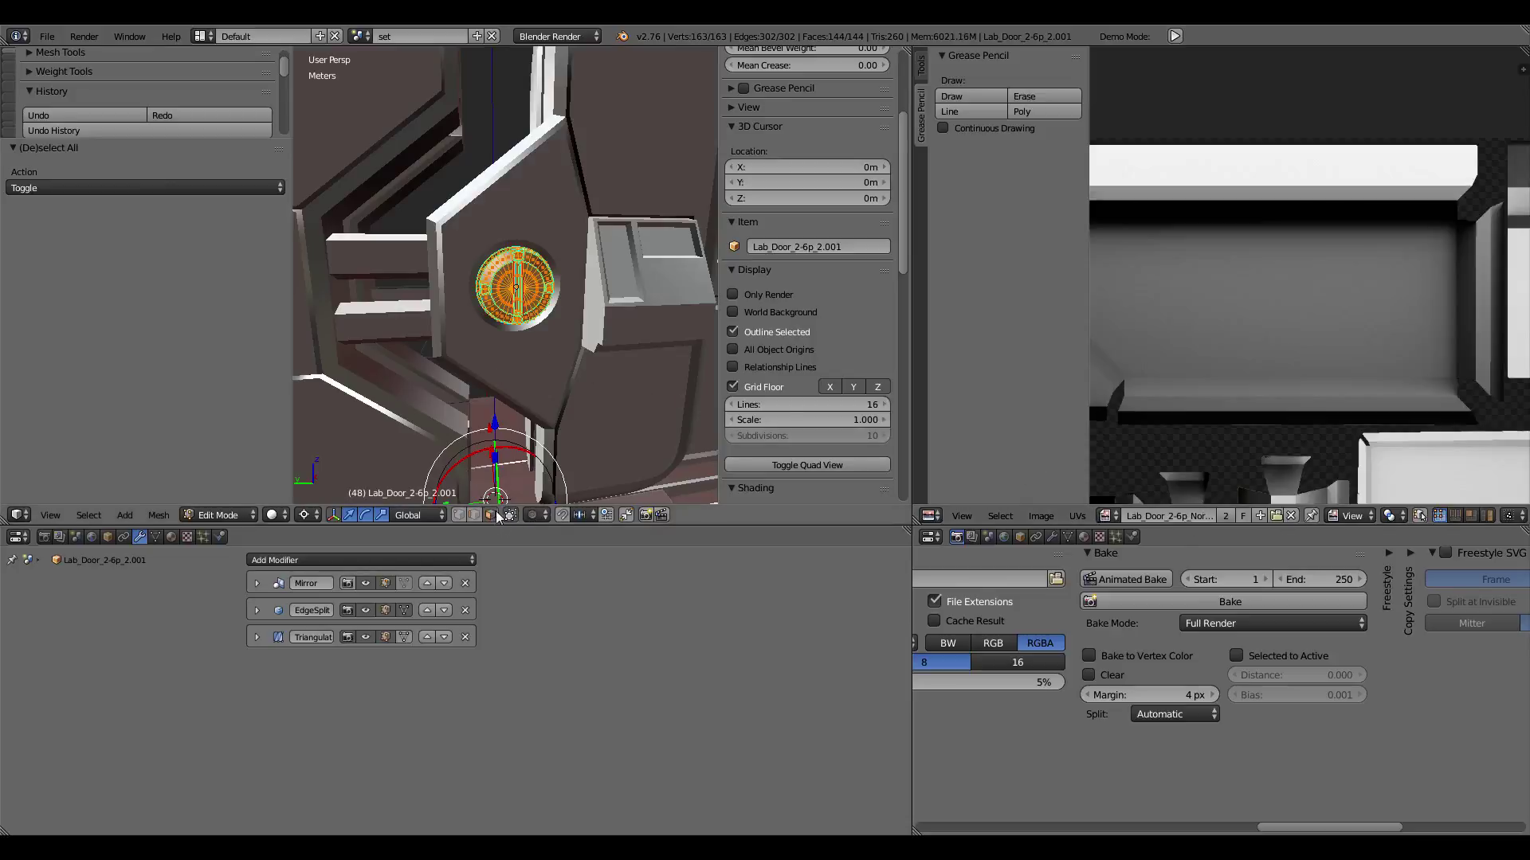
right_click(519, 312)
Step: Select the whole lock mesh and display the Lab_Door_2-6p_Col texture with its UV islands
key("a")
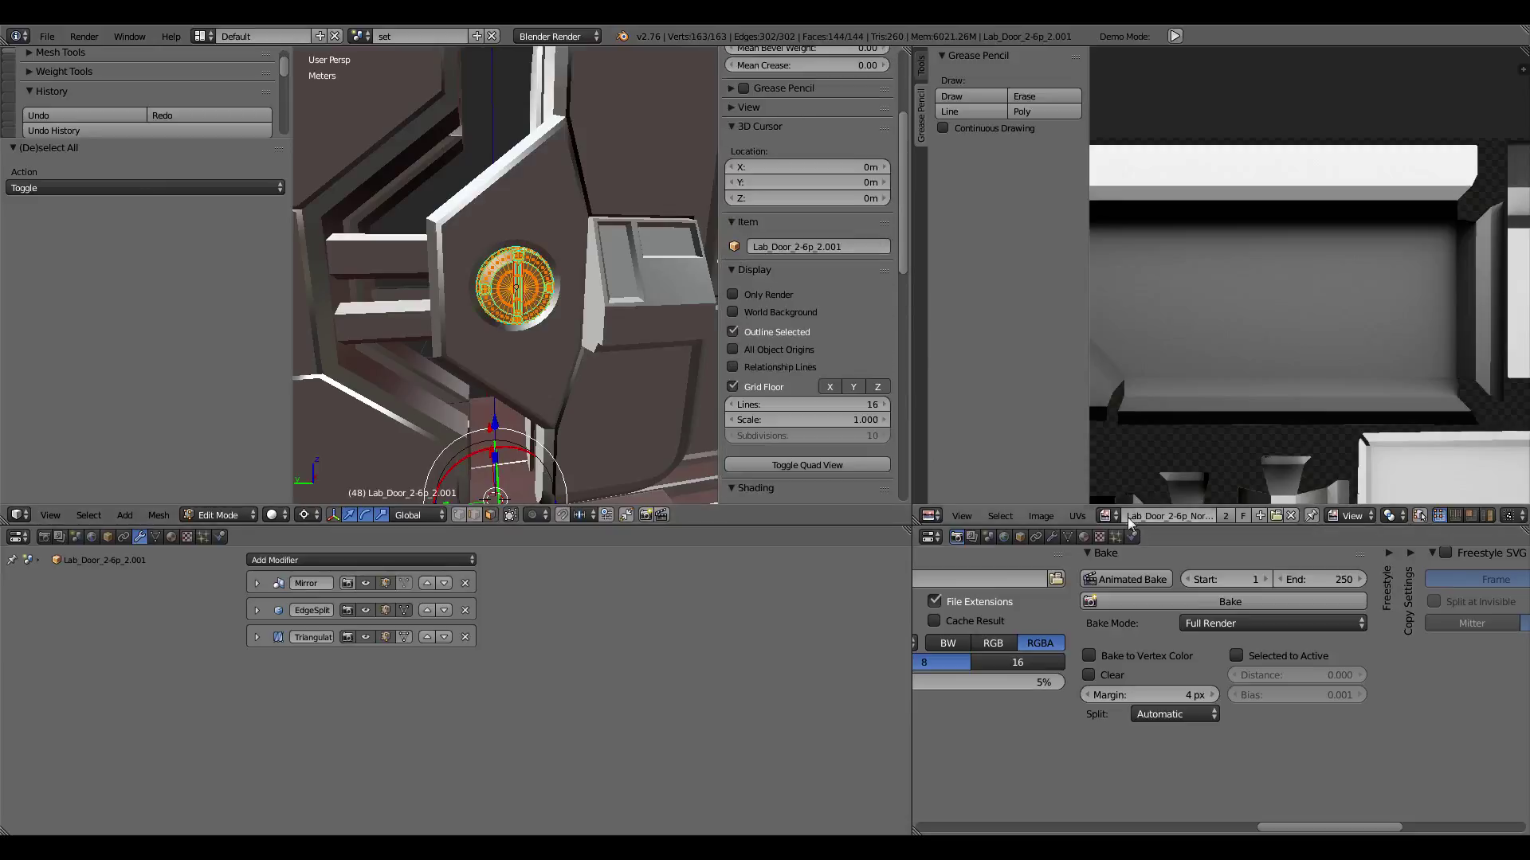
left_click(1109, 516)
type("Lab_Door_2-6p_Col")
left_click(1145, 541)
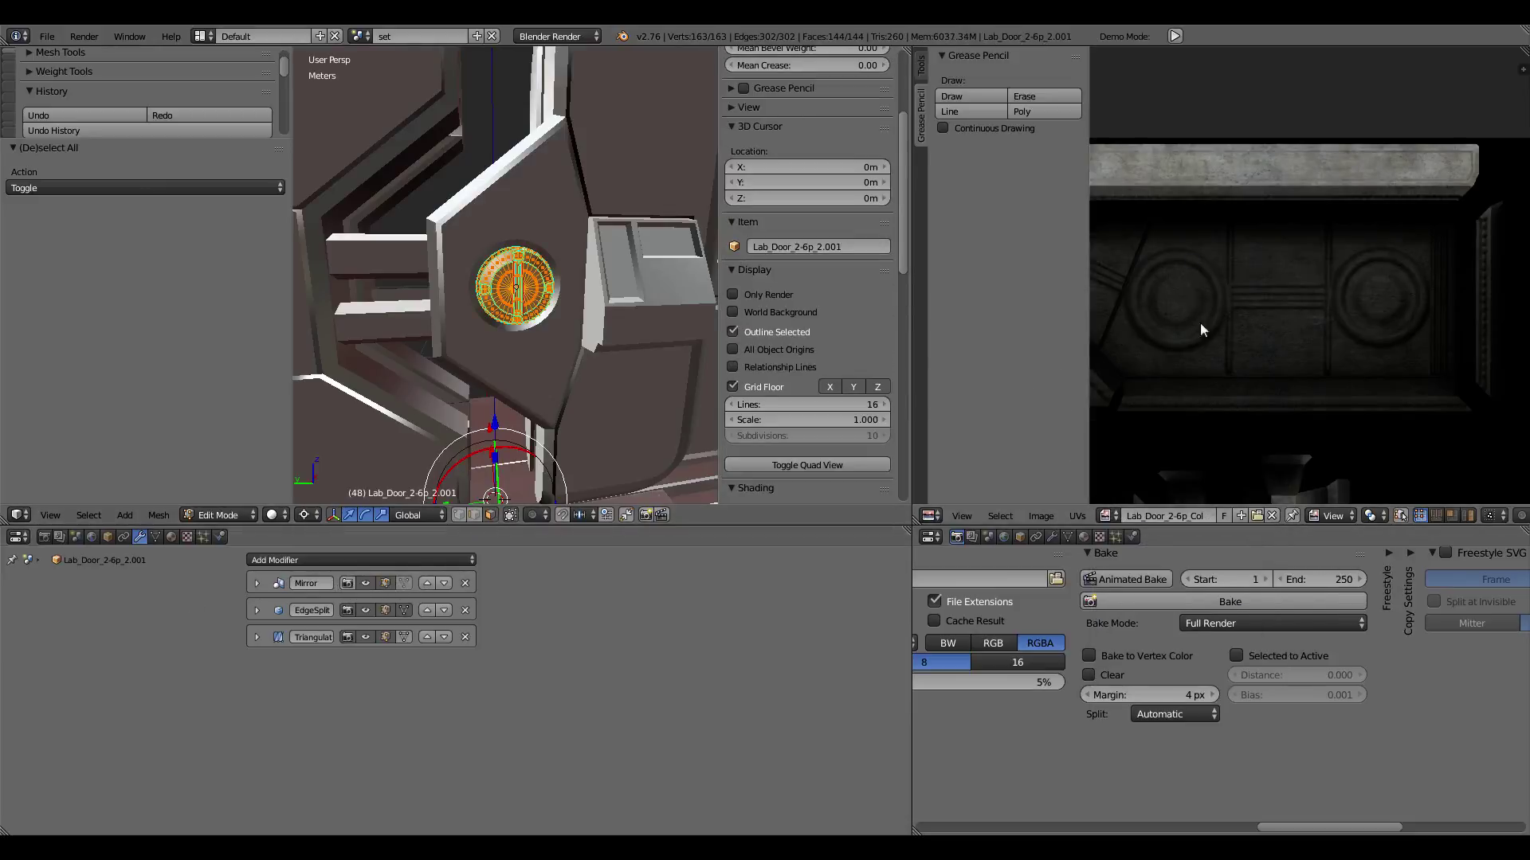
key("Tab")
key("Tab")
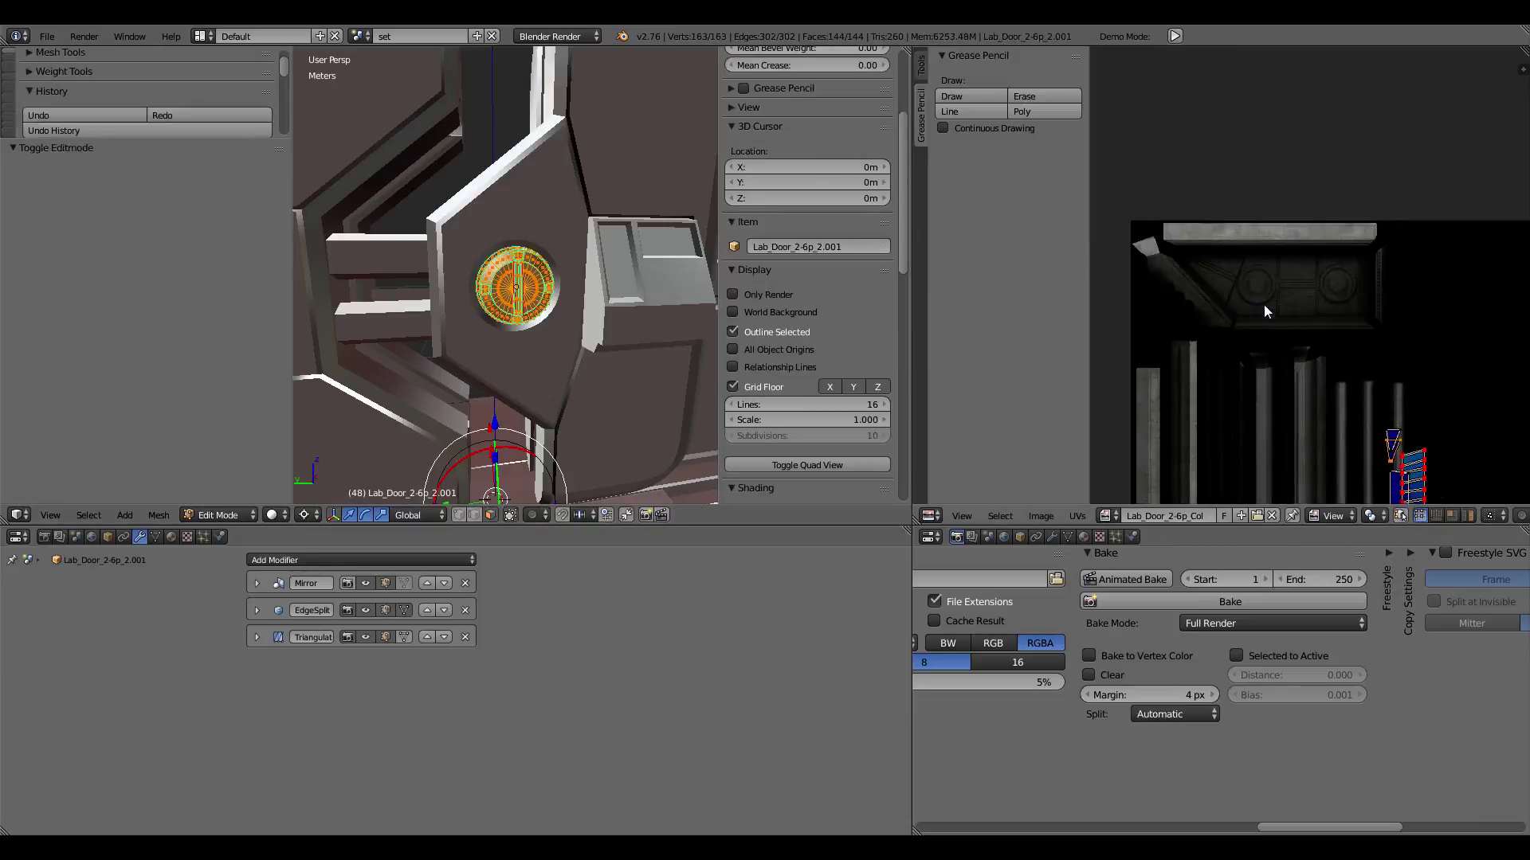
middle_click_drag(1210, 237, 1127, 250)
scroll(1127, 250, "up", 4)
scroll(1275, 267, "down", 5)
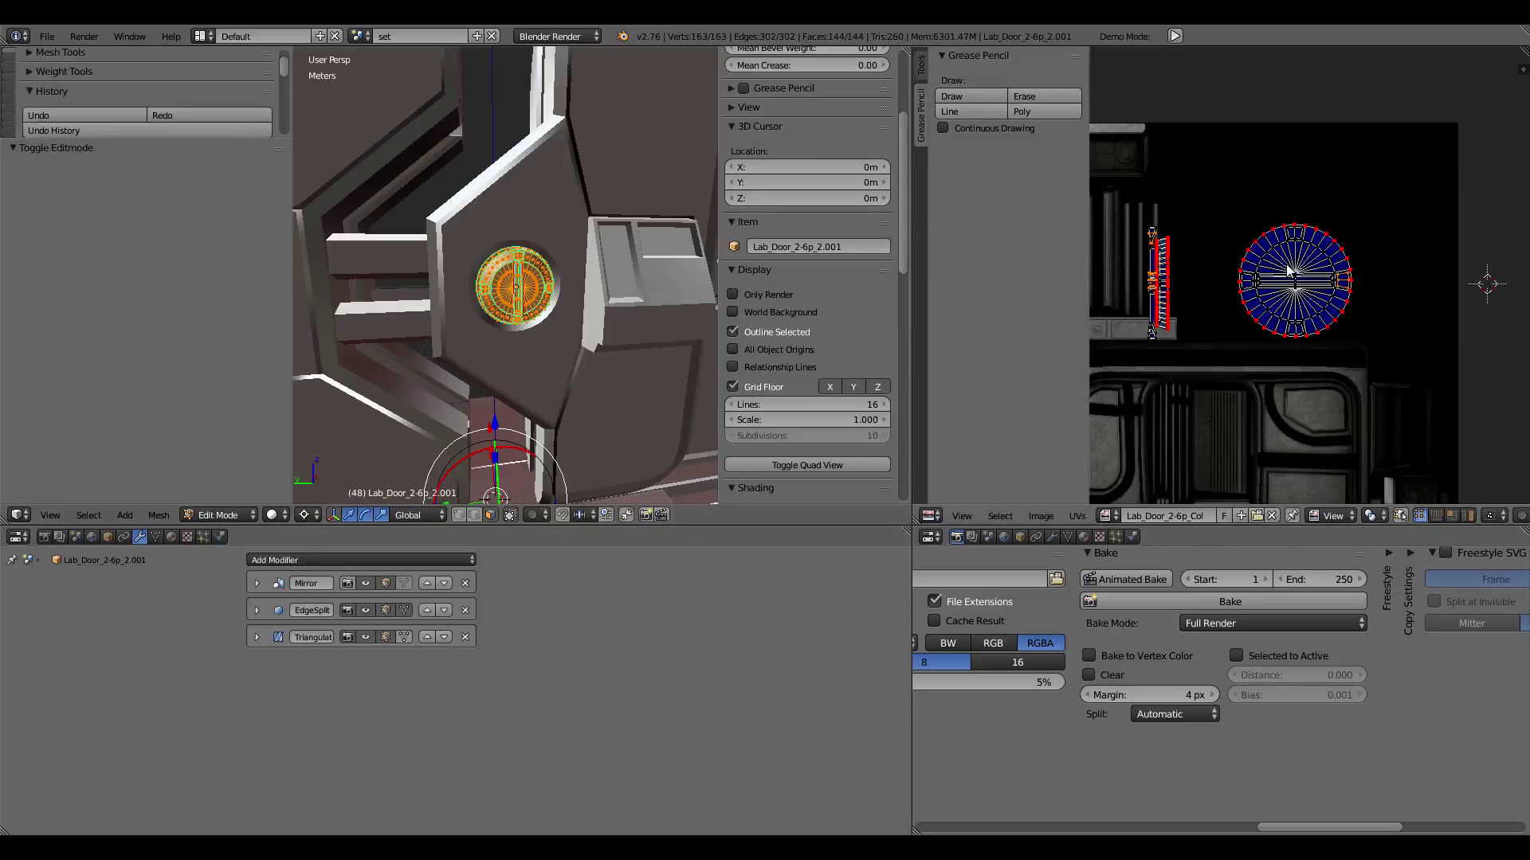
scroll(1289, 270, "down", 3)
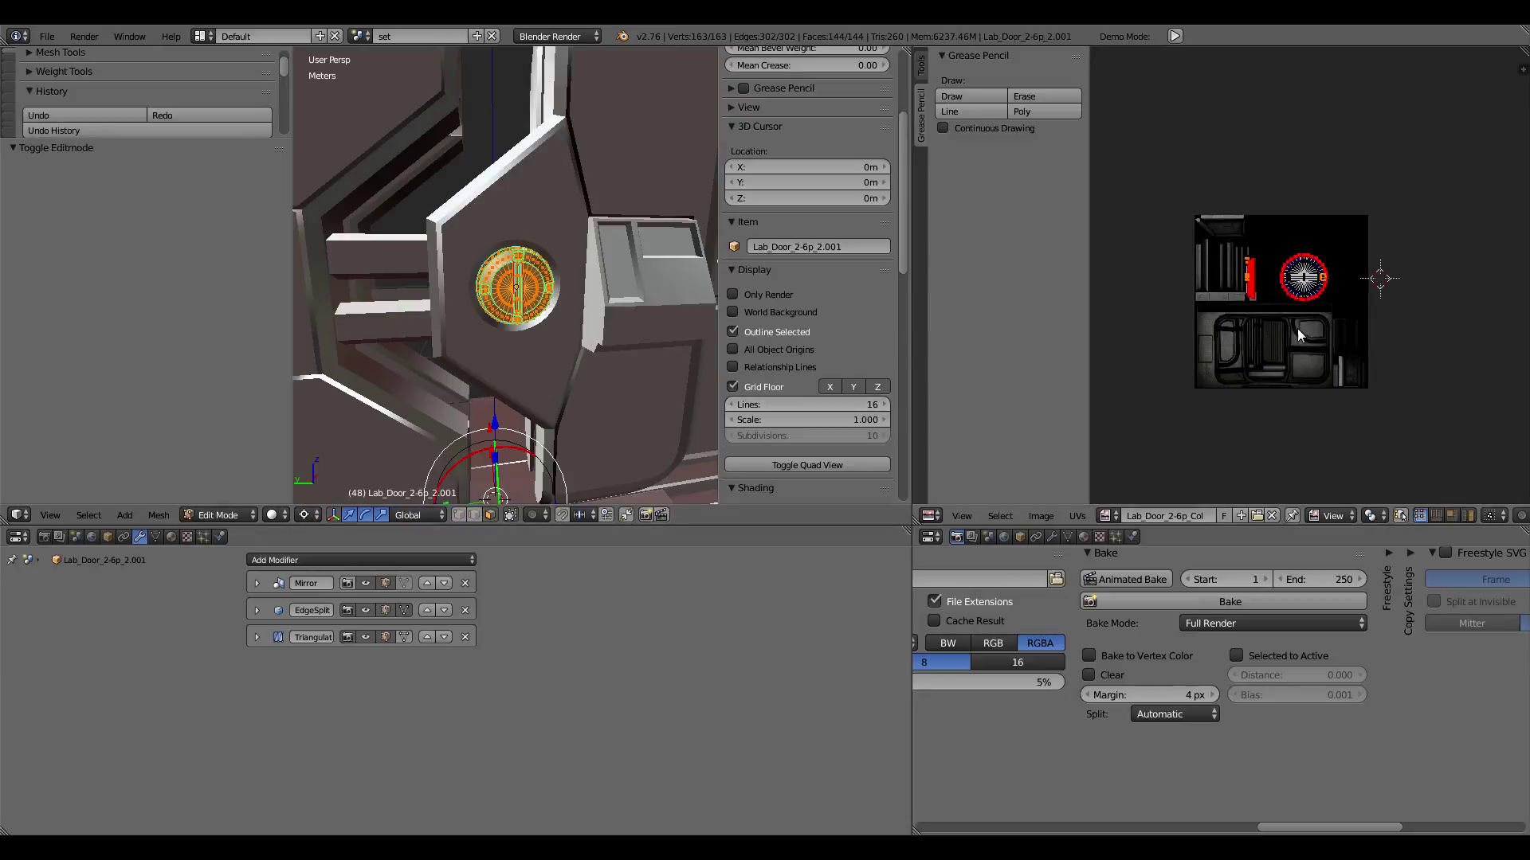
Step: Make UVMap the active UV layer and reassign the Lab_Door_2-6p_Col image to the lock
left_click(156, 537)
left_click(821, 582)
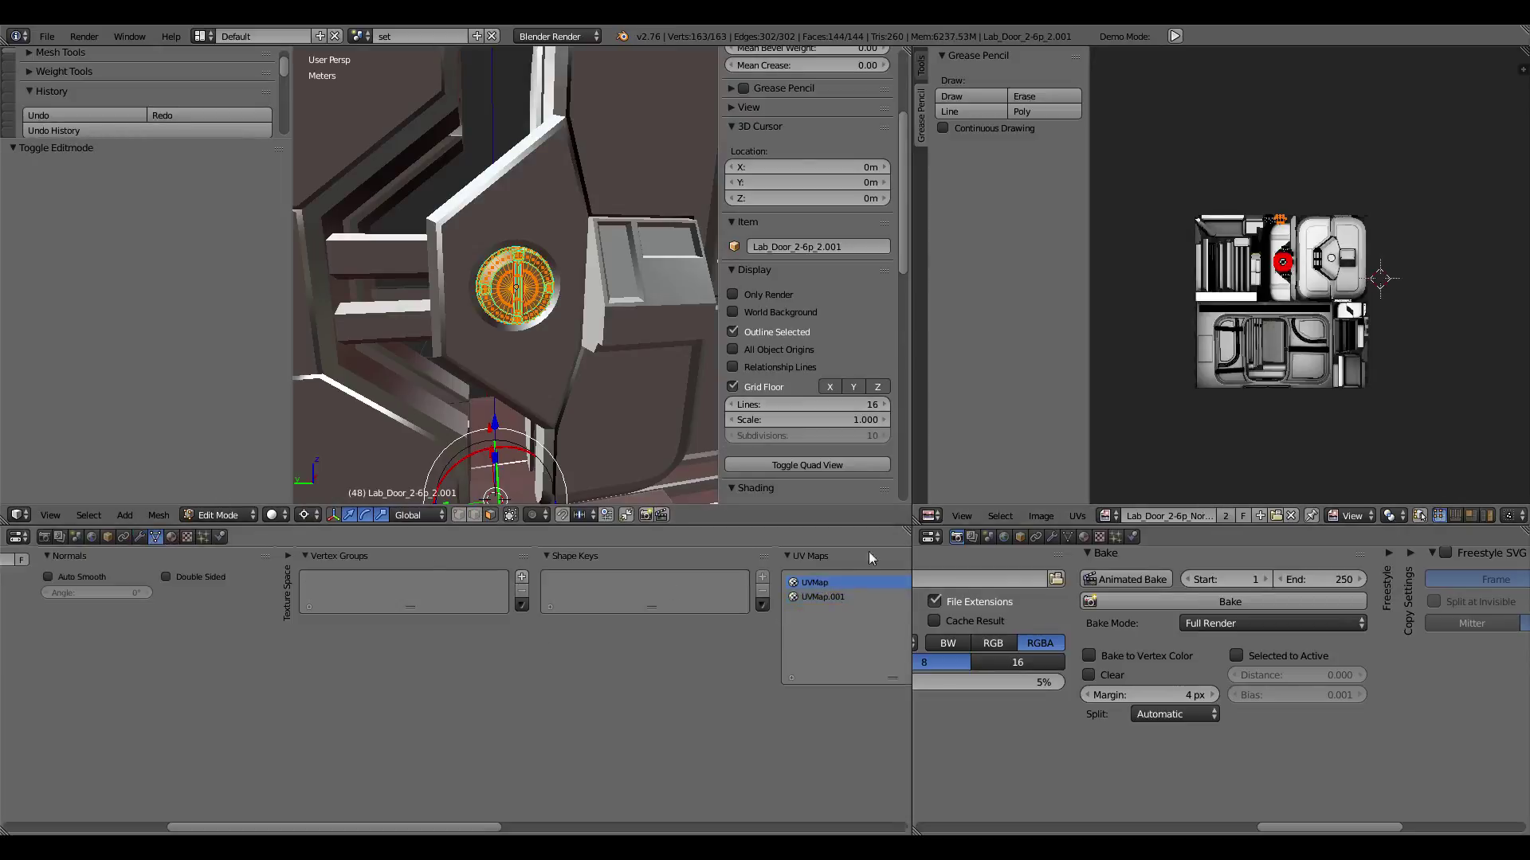
scroll(1195, 306, "up", 2)
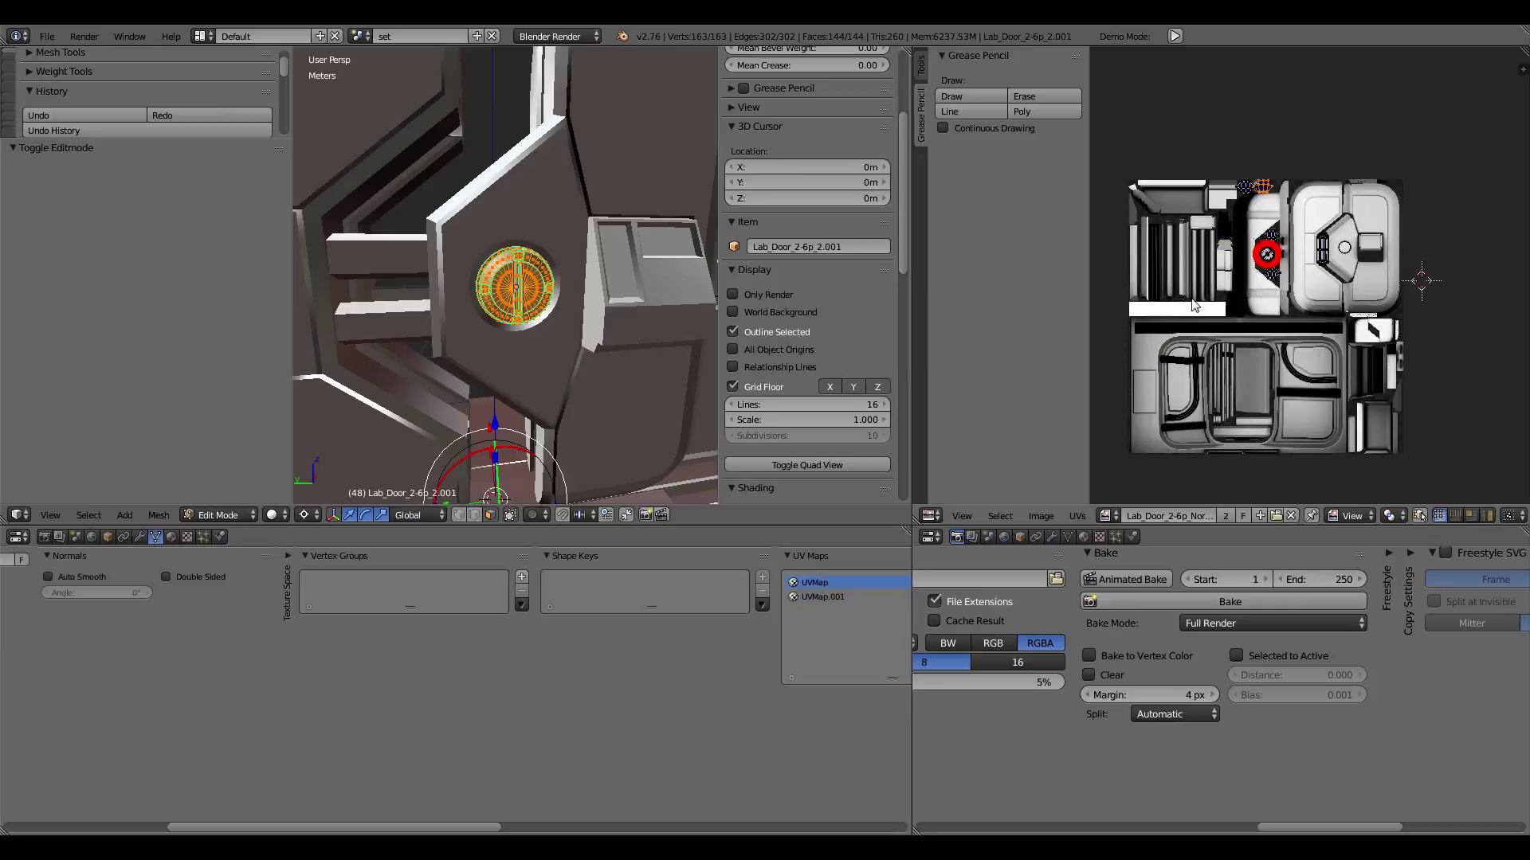
left_click(1106, 515)
left_click(1119, 535)
scroll(1335, 359, "up", 1)
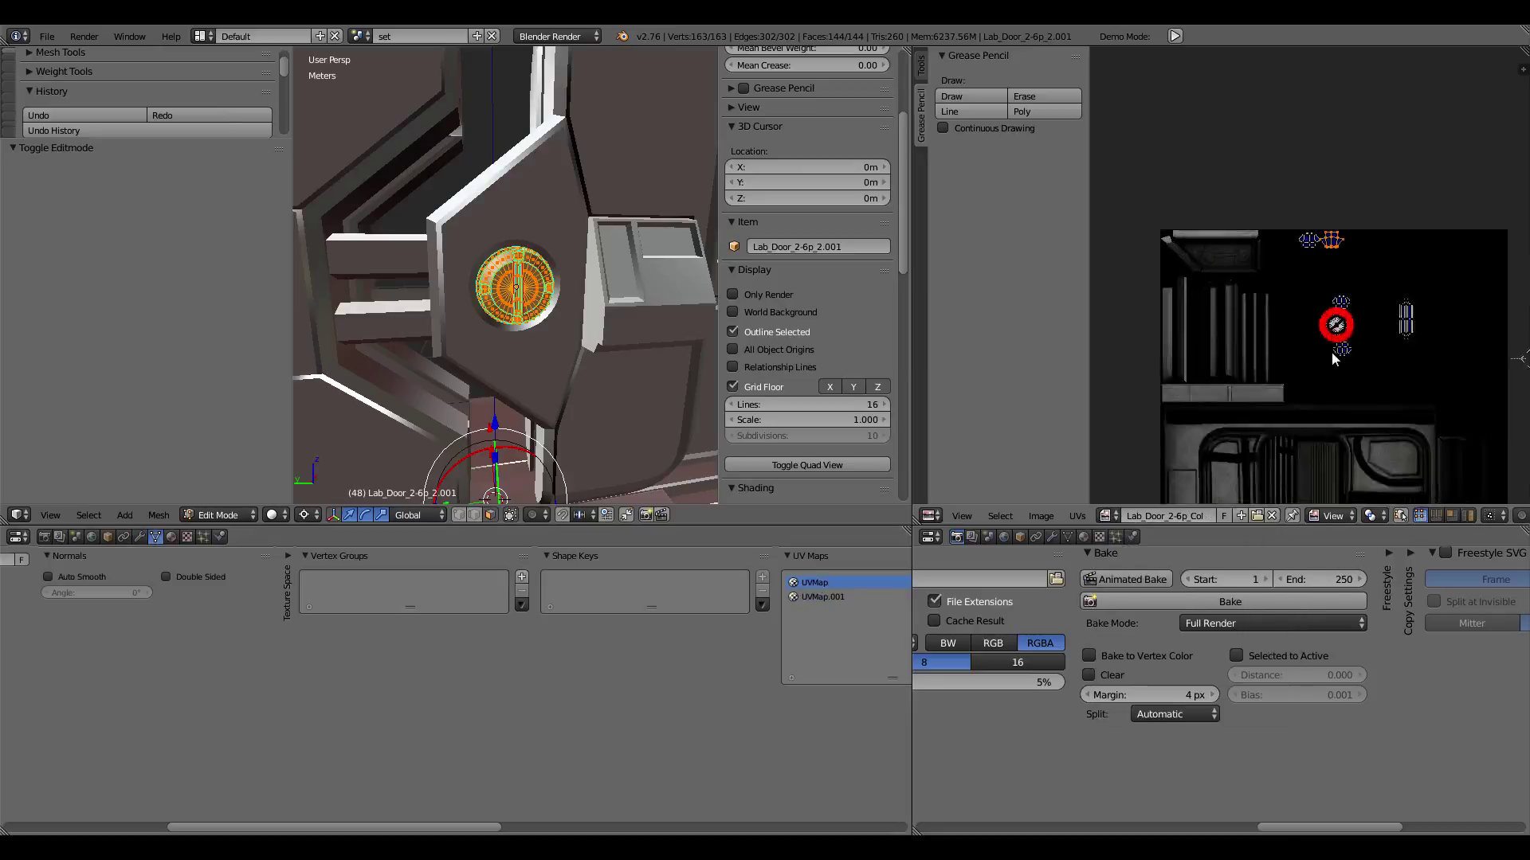
scroll(1336, 358, "up", 1)
left_click(228, 515)
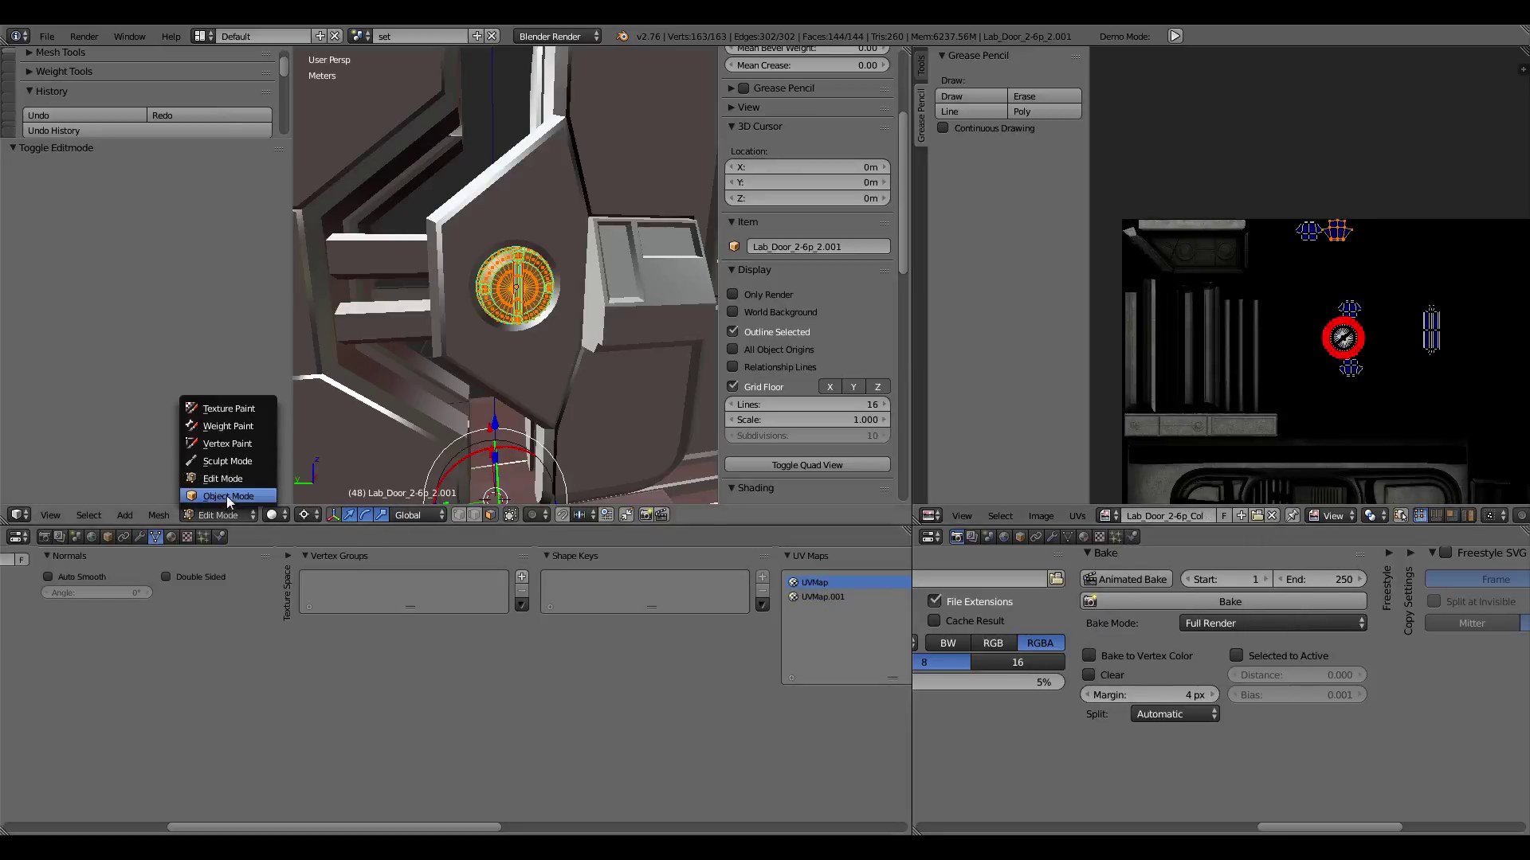
Step: Bake the lock's lighting into the colour texture and pan around to inspect it
left_click(1197, 603)
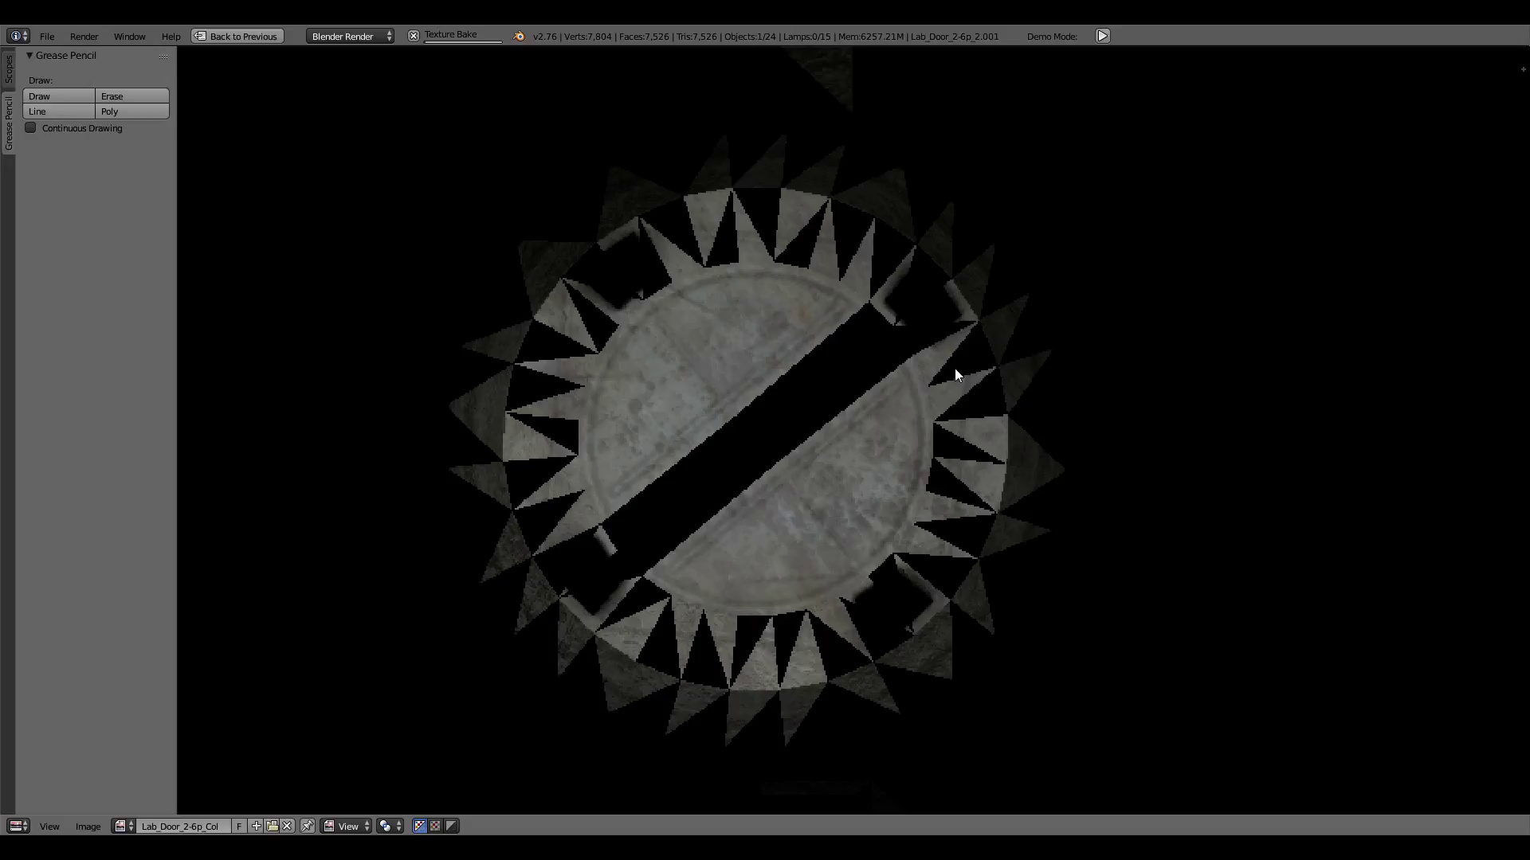
scroll(955, 375, "down", 5)
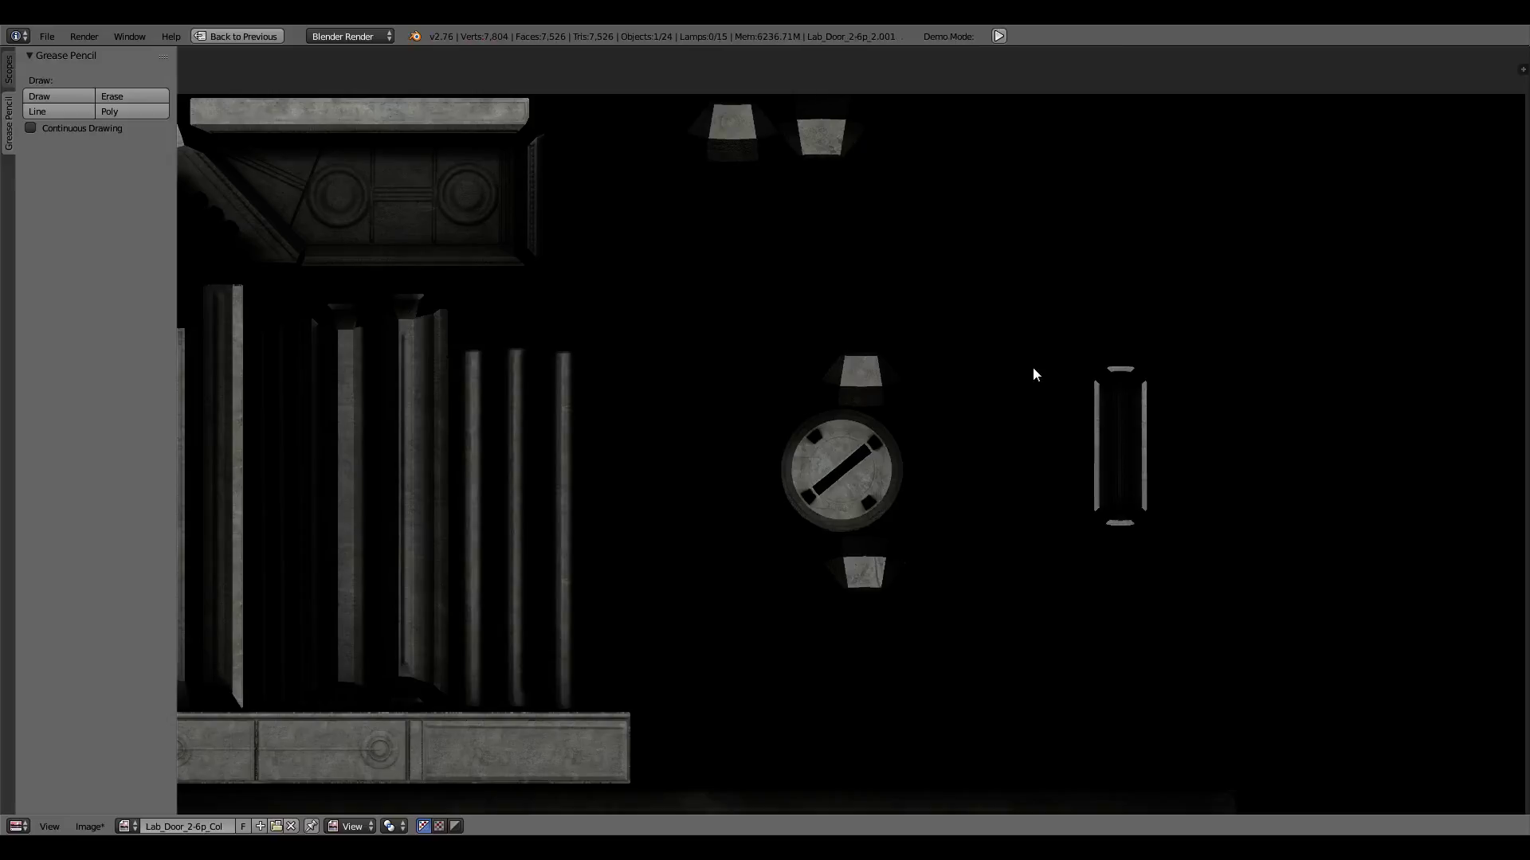
scroll(1035, 375, "up", 3)
scroll(1034, 368, "down", 5)
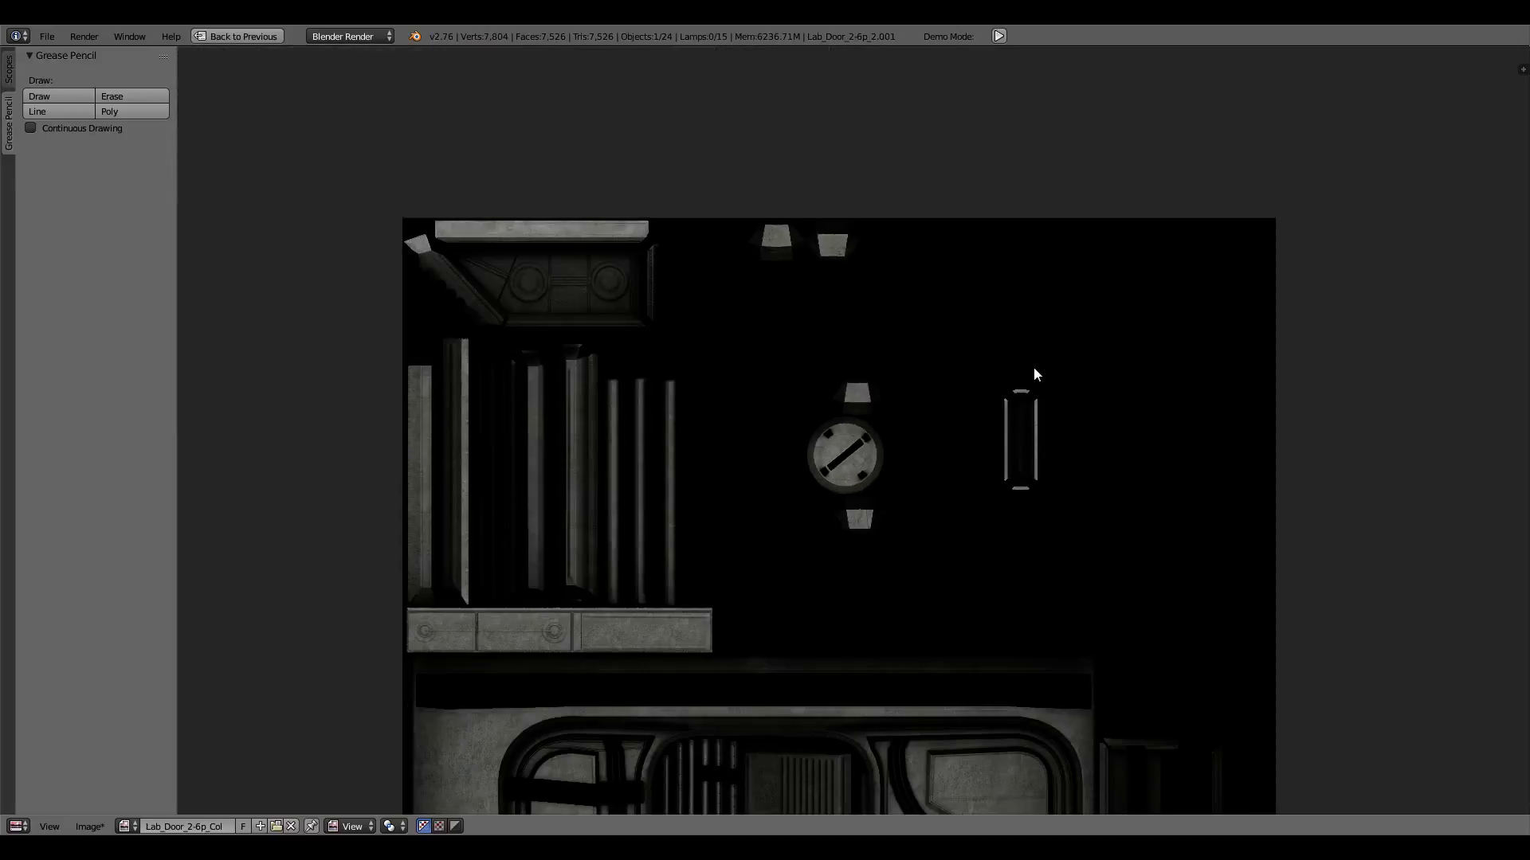
mouse_move(1034, 368)
middle_mouse_down()
mouse_move(970, 212)
mouse_move(863, 236)
mouse_move(905, 328)
mouse_move(946, 598)
middle_mouse_up()
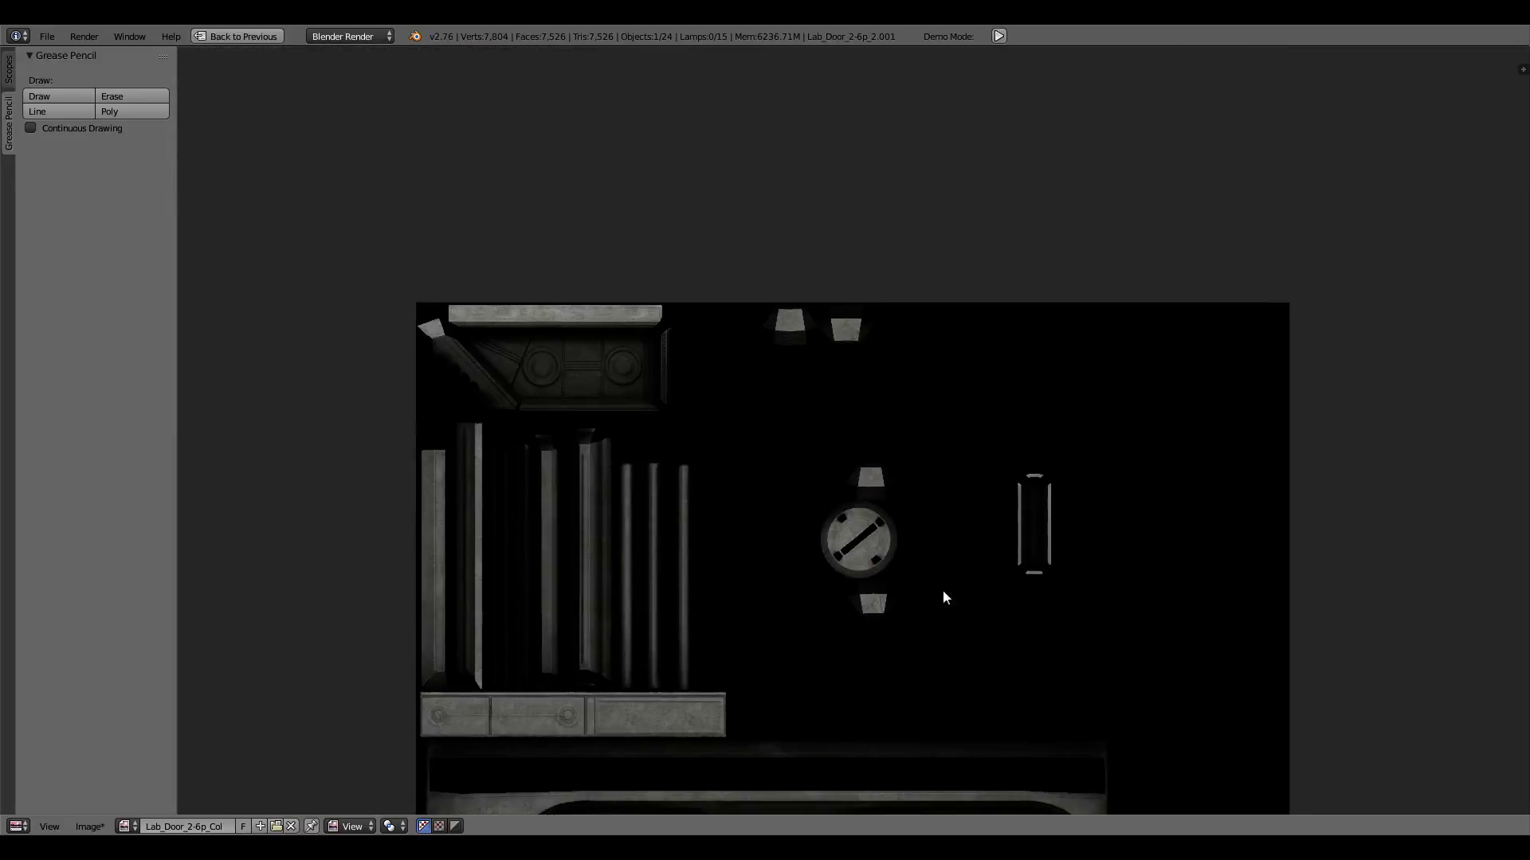
scroll(925, 581, "up", 1)
scroll(919, 591, "up", 1)
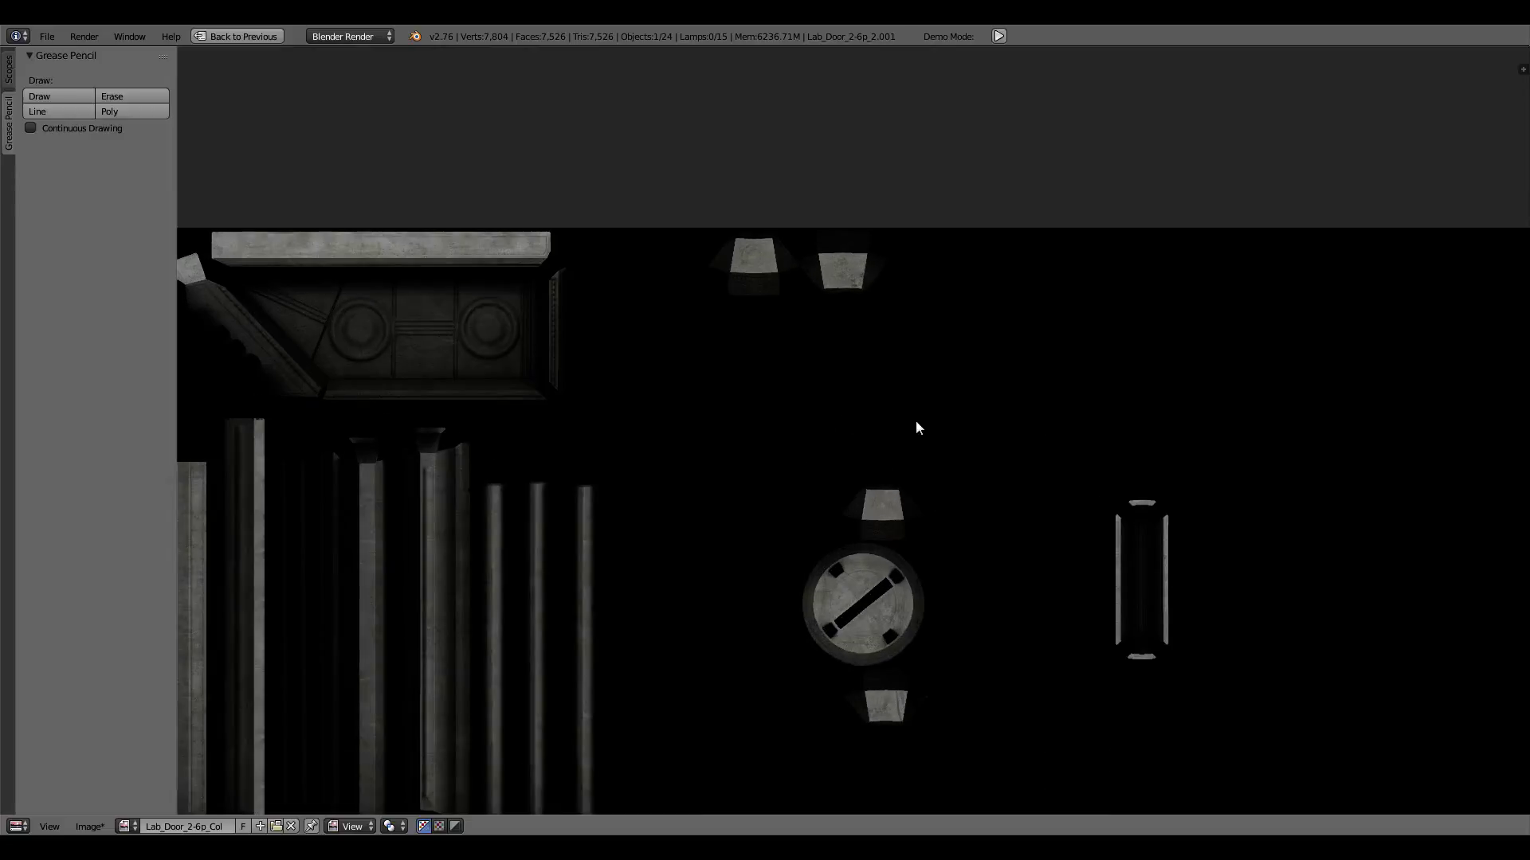
Step: Restore the normal layout and save the baked texture as Lab_Door_2-6p_Col.png
key("ctrl+Up")
left_click(1001, 517)
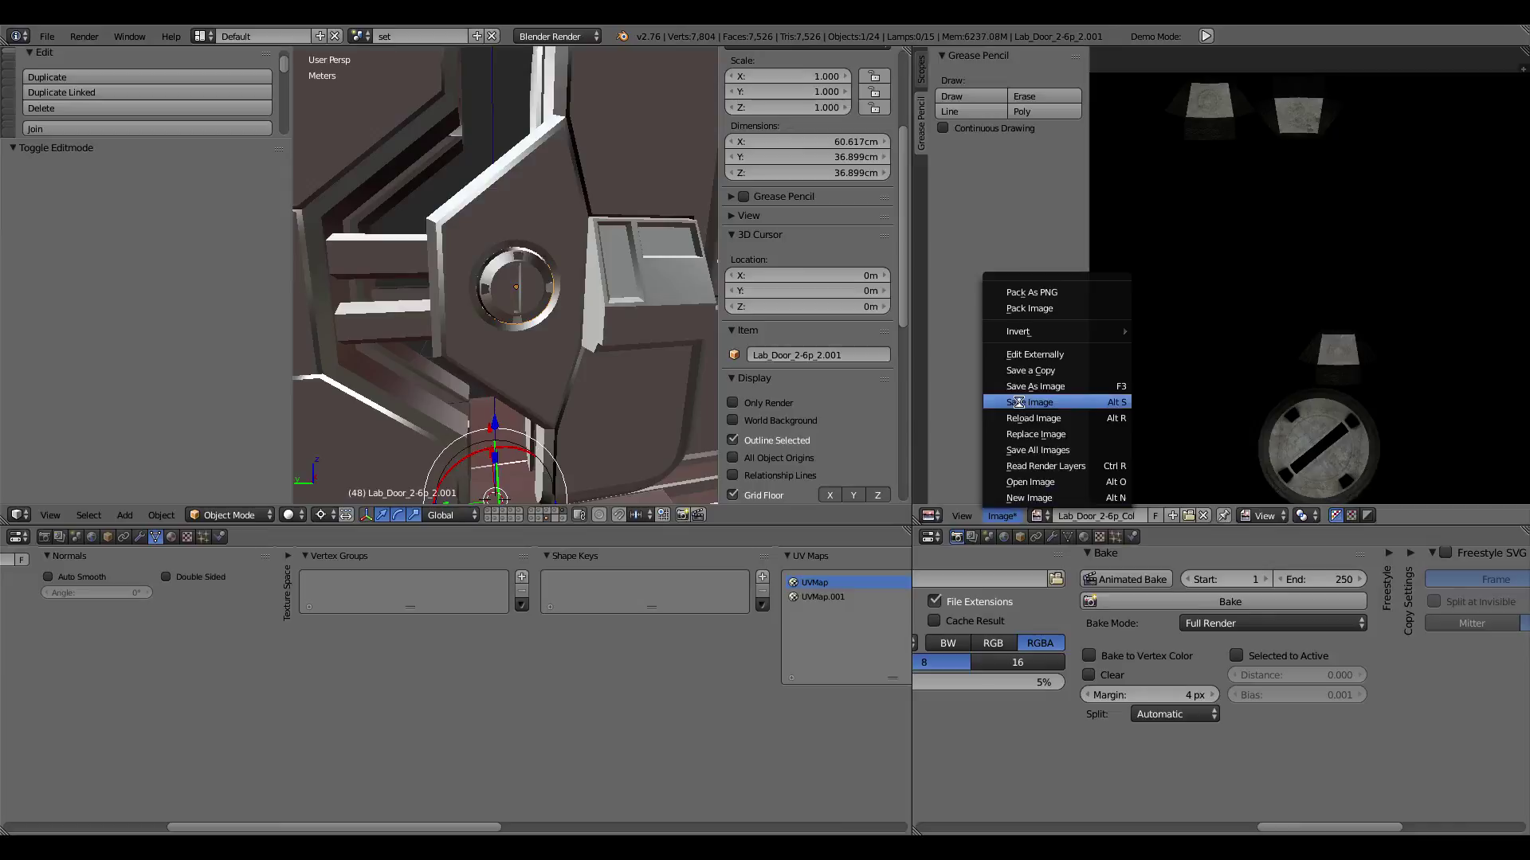
key("alt+s")
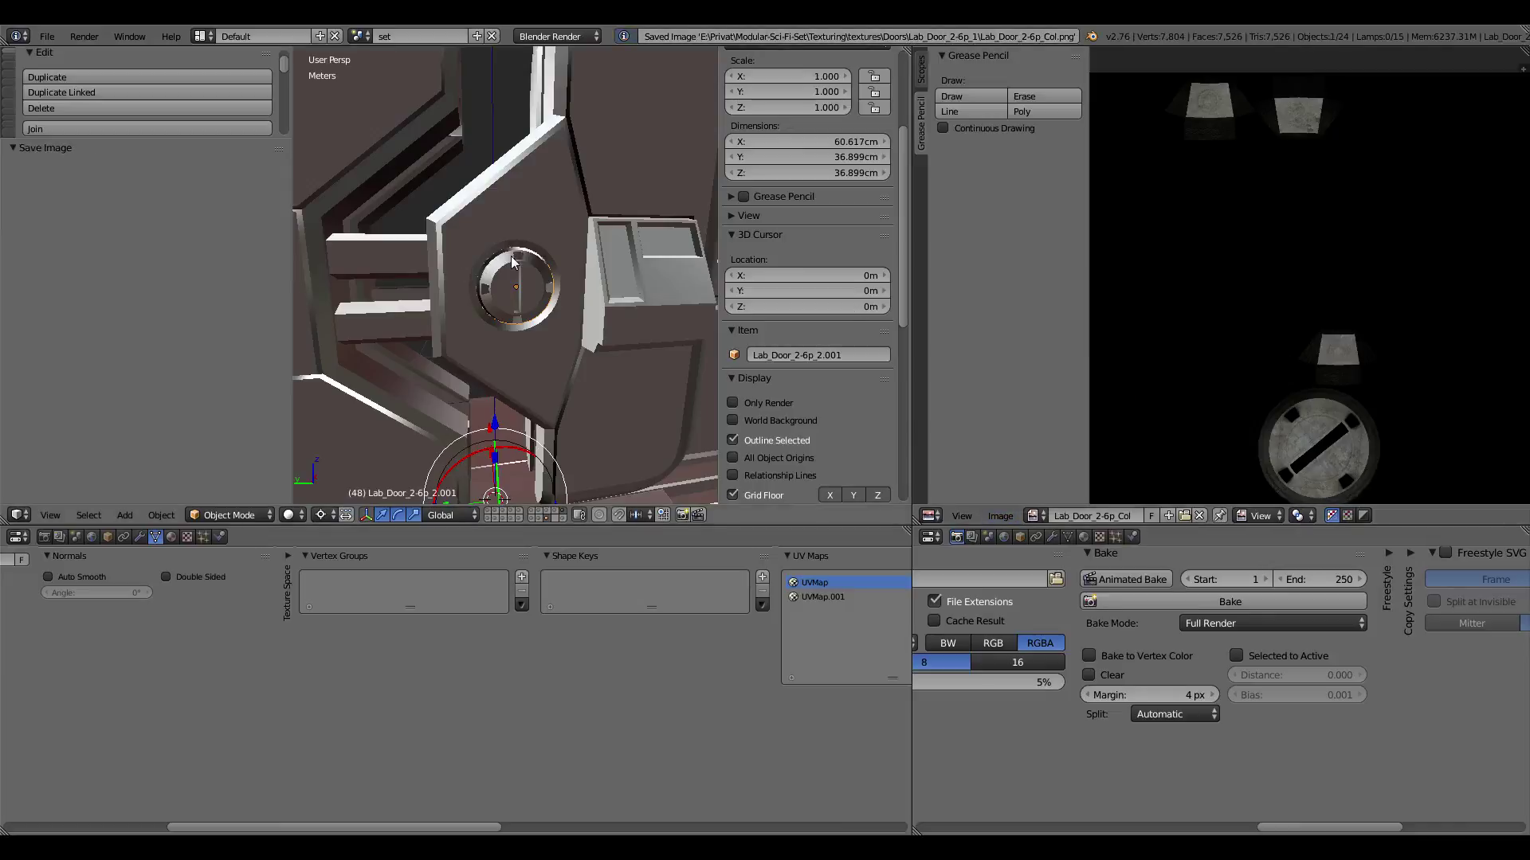
Step: Hide the ring, then select Lab_Door_2-6p_2 and move it -10.524 cm along X
key("h")
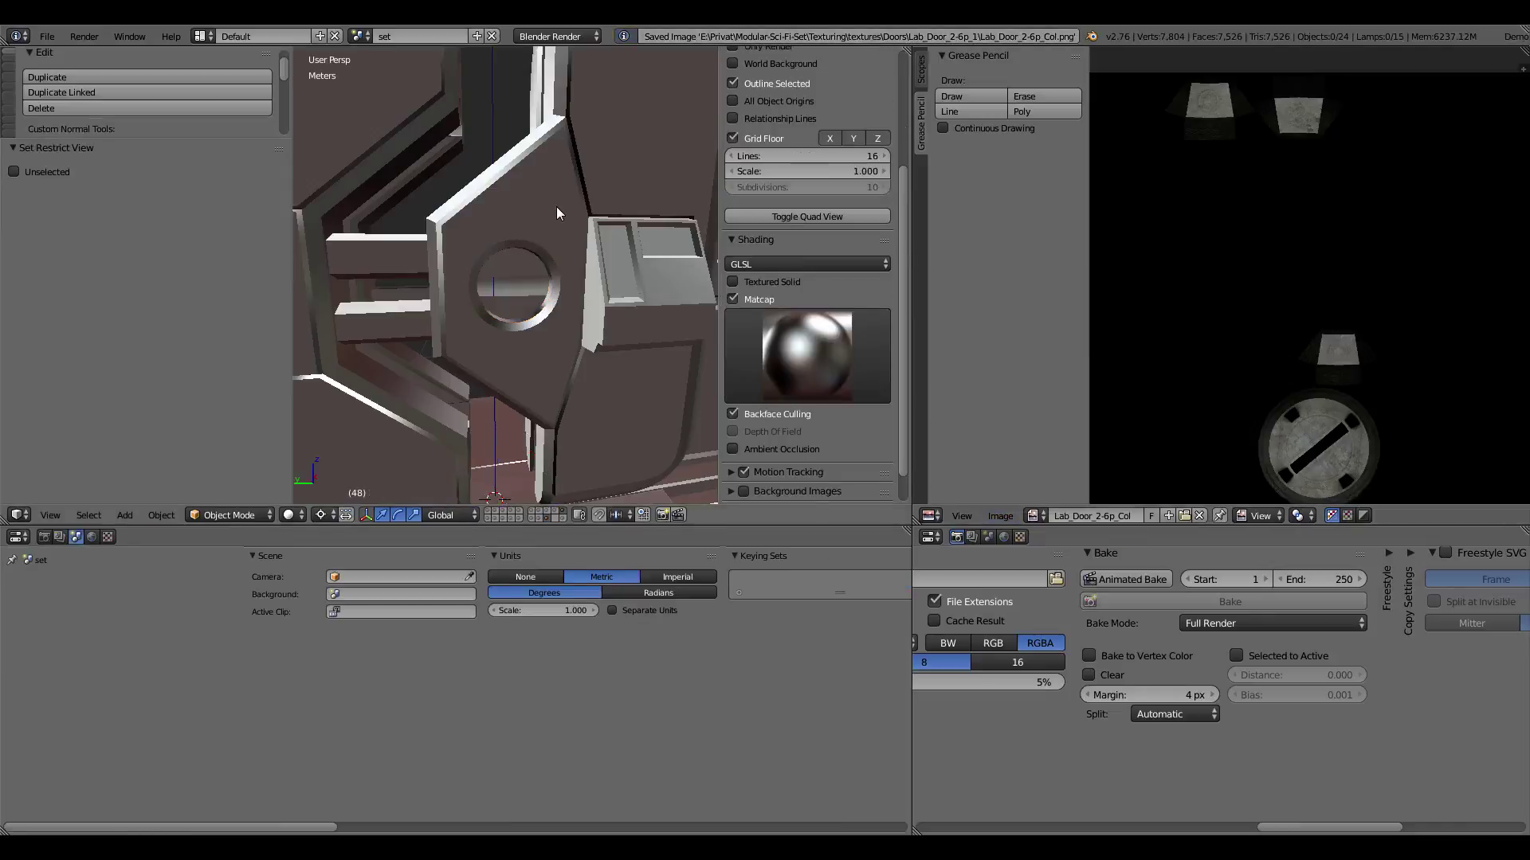
right_click(556, 207)
key("KP_Decimal")
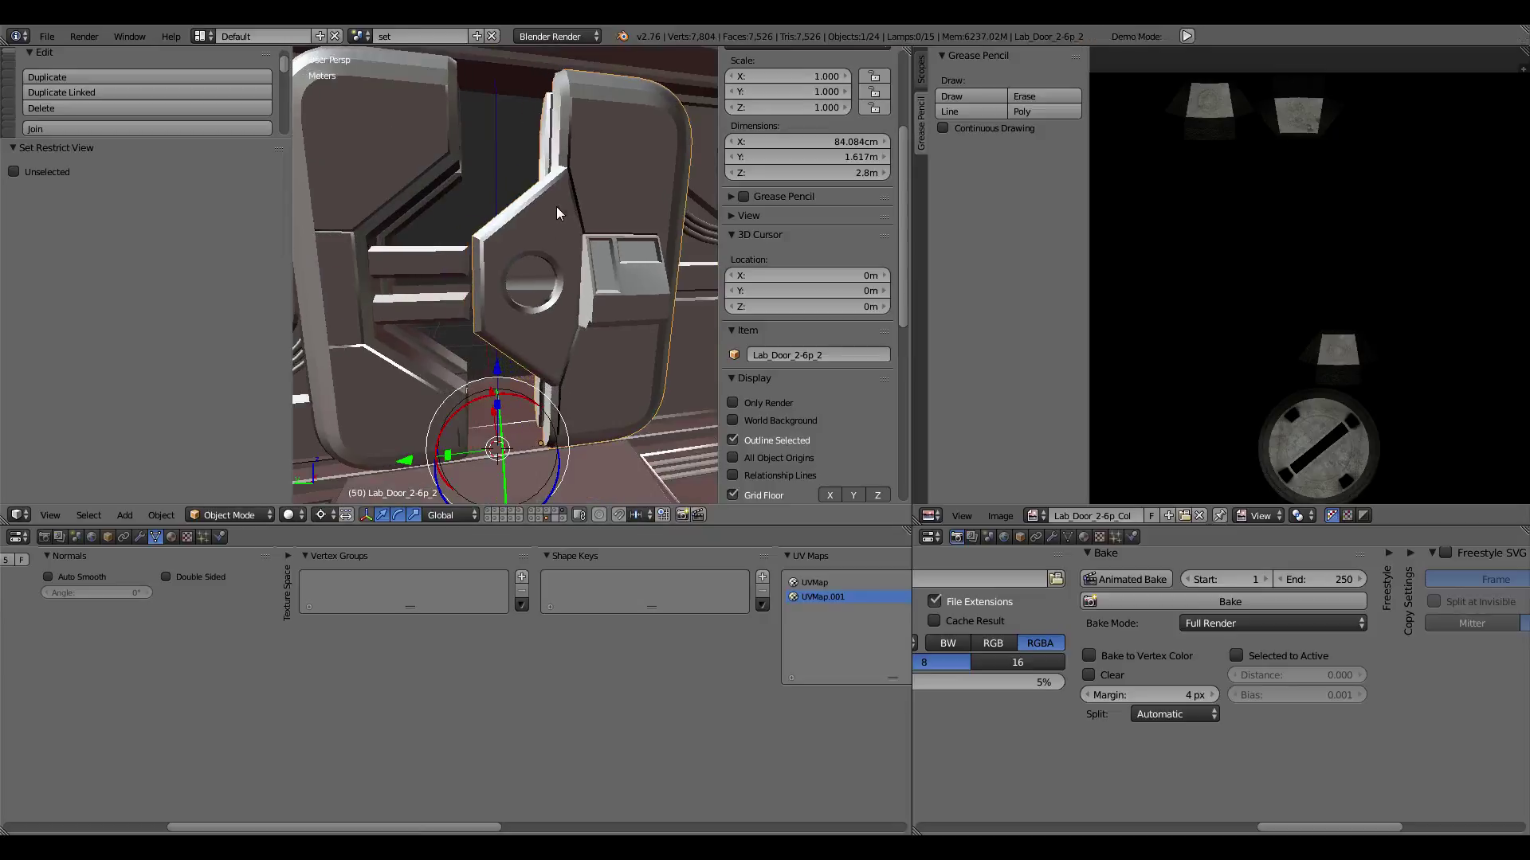
mouse_move(529, 271)
middle_mouse_down()
mouse_move(537, 199)
mouse_move(541, 307)
mouse_move(448, 423)
middle_mouse_up()
left_click_drag(425, 396, 436, 399)
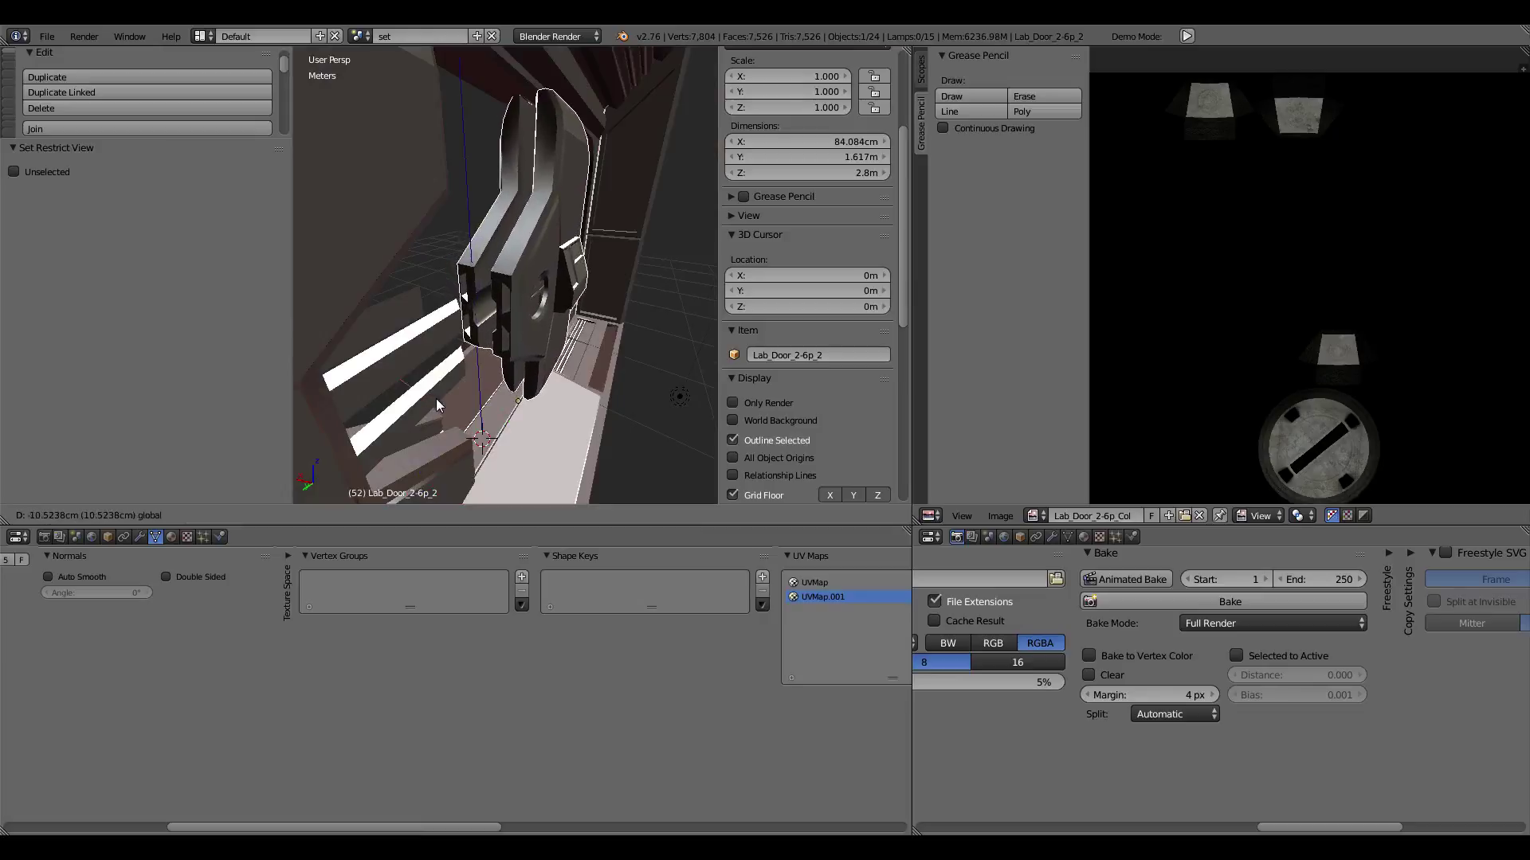
mouse_move(436, 398)
middle_mouse_down()
mouse_move(461, 301)
mouse_move(545, 263)
middle_mouse_up()
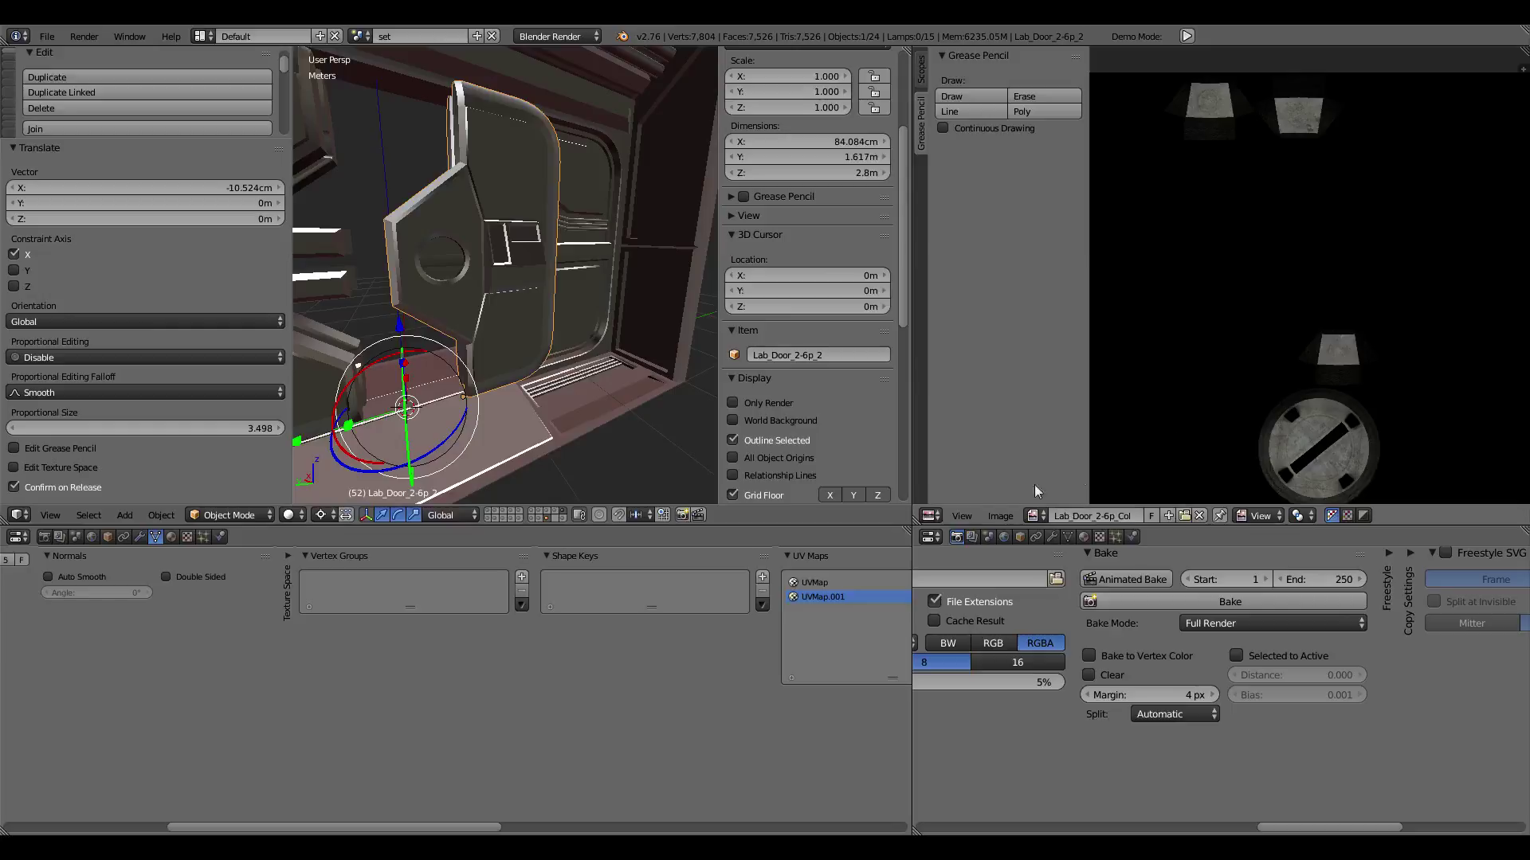
left_click(998, 516)
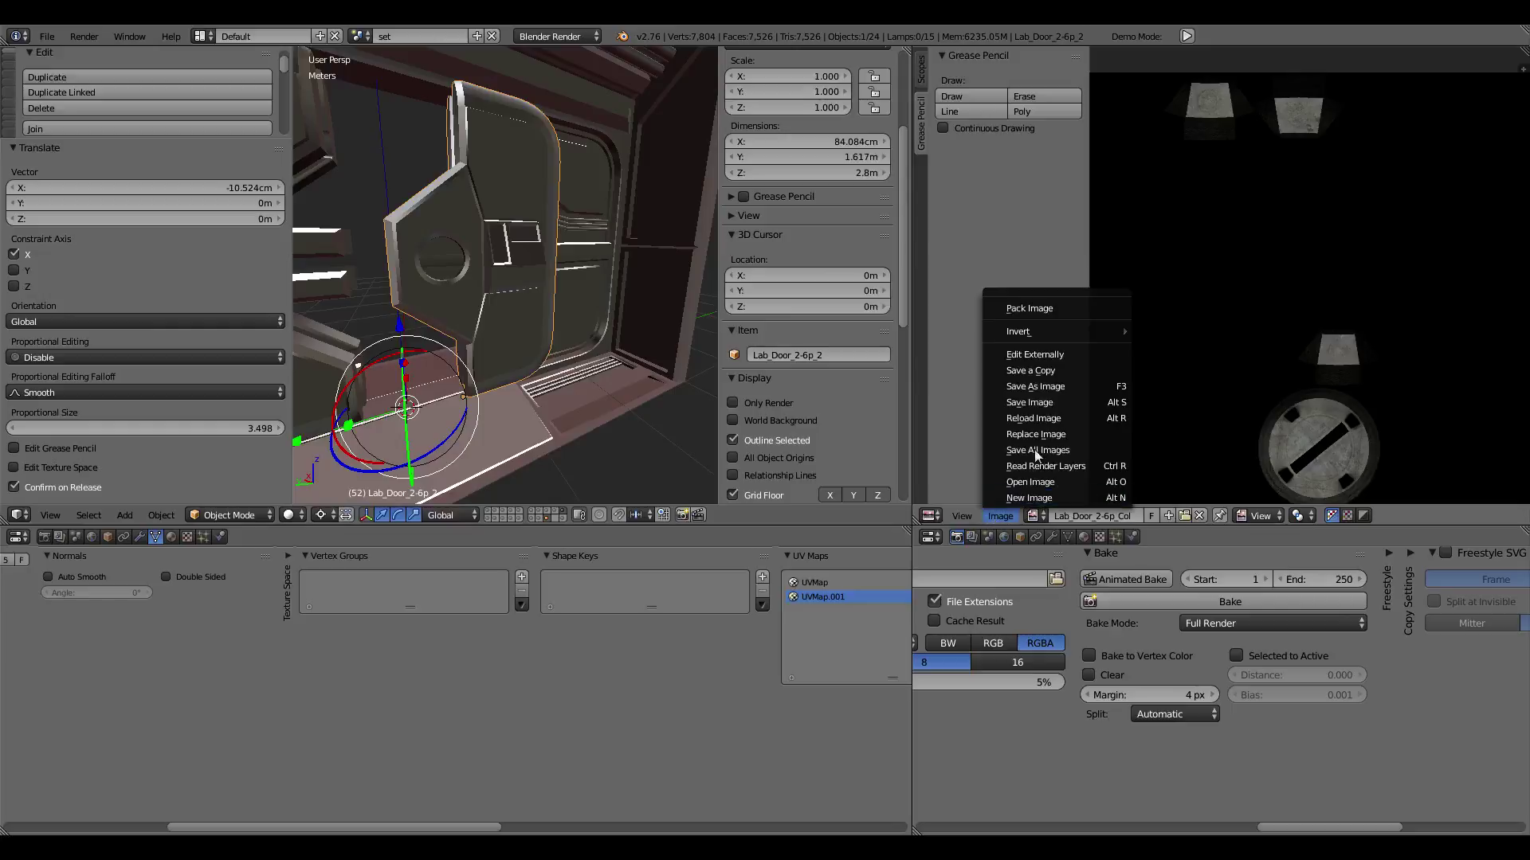
Step: Save Lab_Door_2-6p_Col.png again and select all of the door's faces in Edit Mode
left_click(1042, 403)
key("Tab")
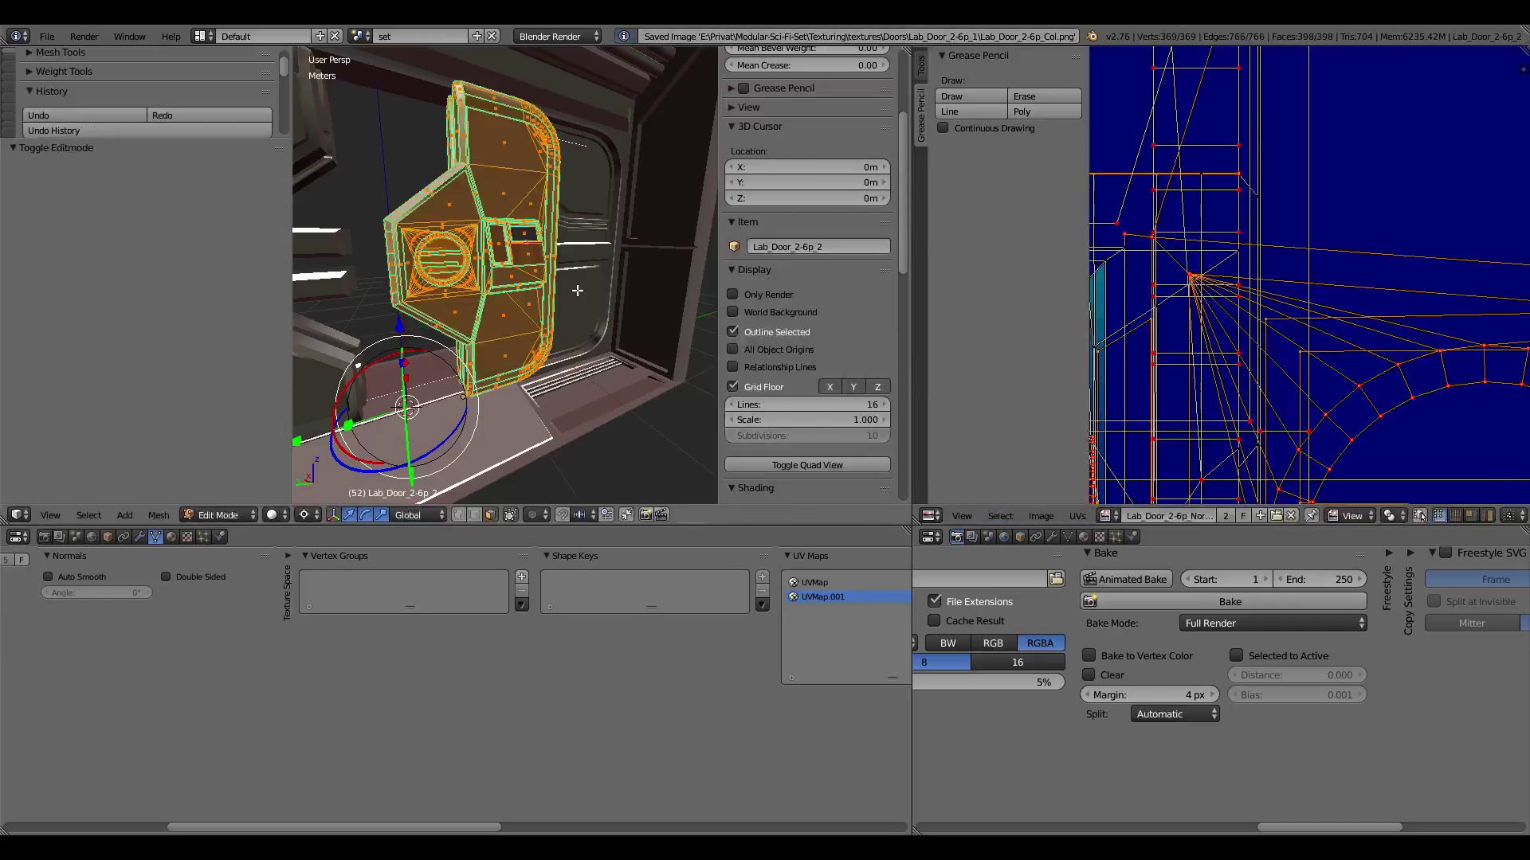
key("a")
Step: Make UVMap the door's active UV layer and assign it the Lab_Door_2-6p_Col image
left_click(814, 583)
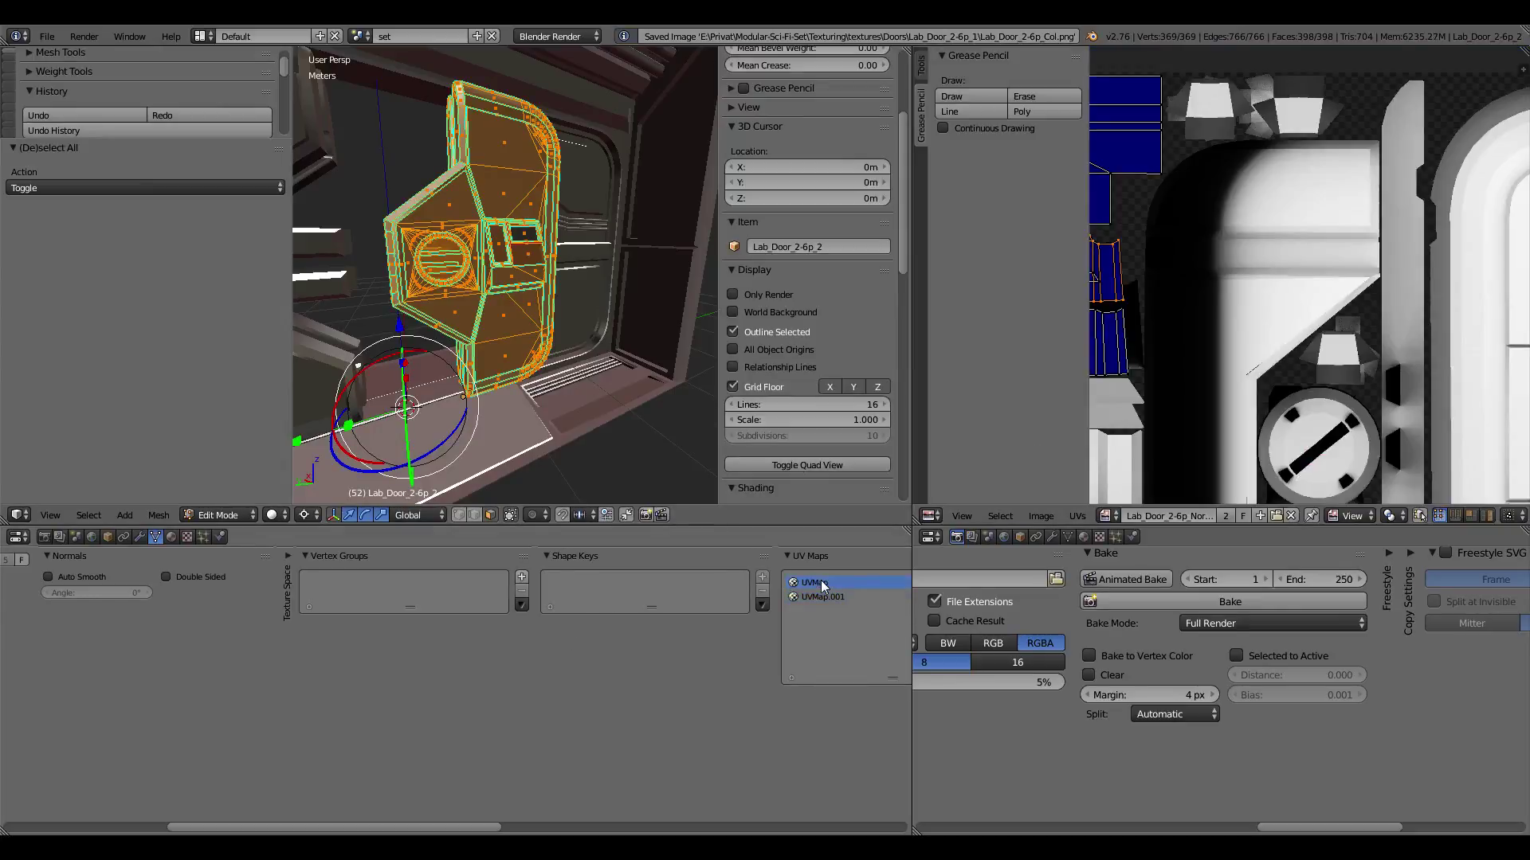
left_click(1115, 519)
type("Lab_Door_2-6p_Col")
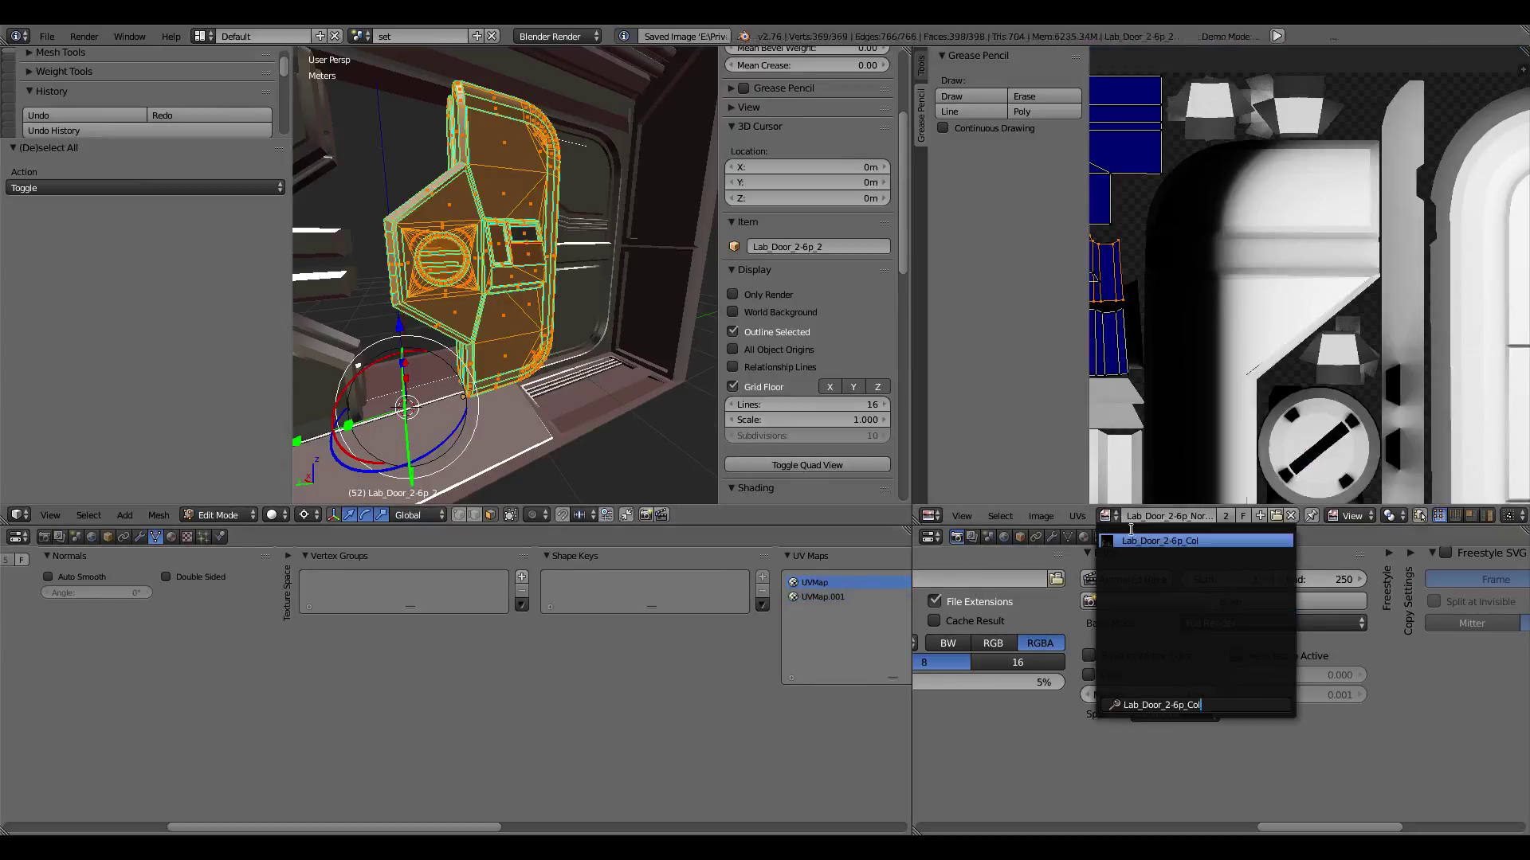
left_click(1135, 534)
scroll(1197, 361, "down", 2)
scroll(1198, 361, "up", 2)
scroll(1383, 246, "up", 2)
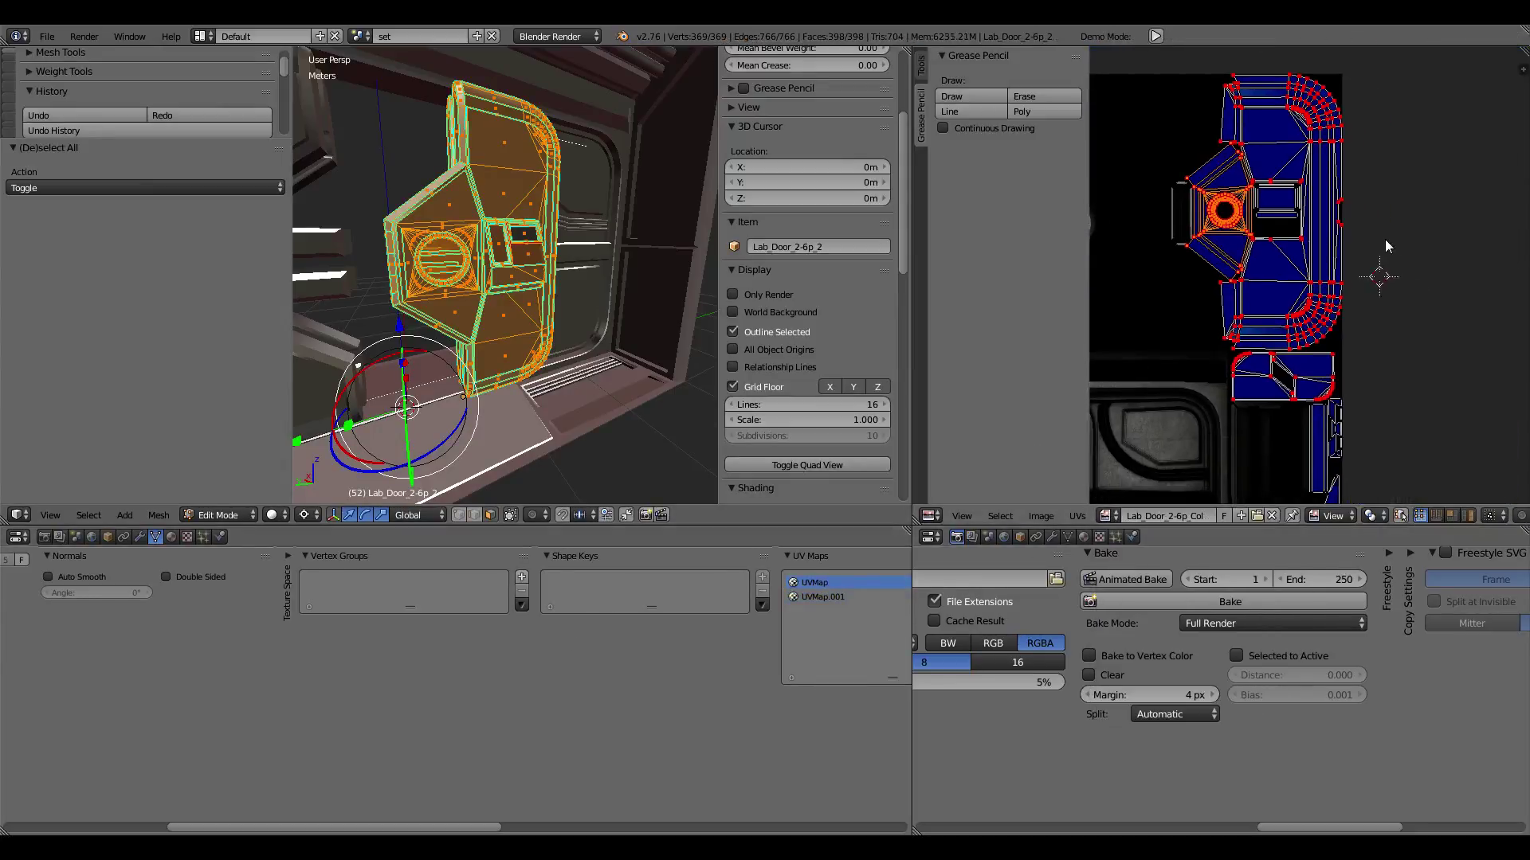
key("Tab")
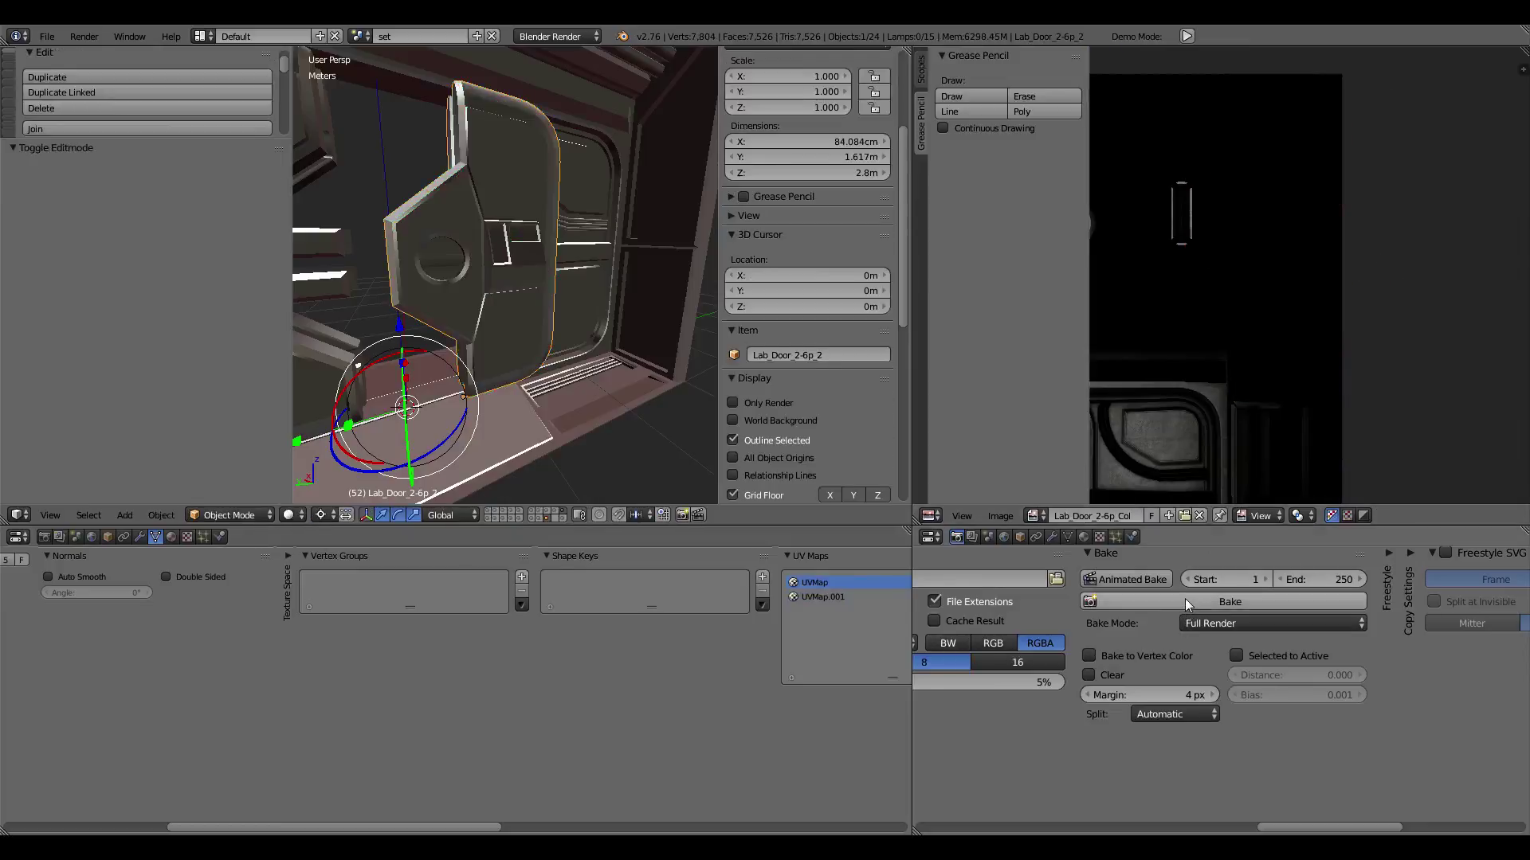
Step: Rebake Lab_Door_2-6p_2's lighting into Lab_Door_2-6p_Col and inspect it in a maximized image view
left_click(1185, 602)
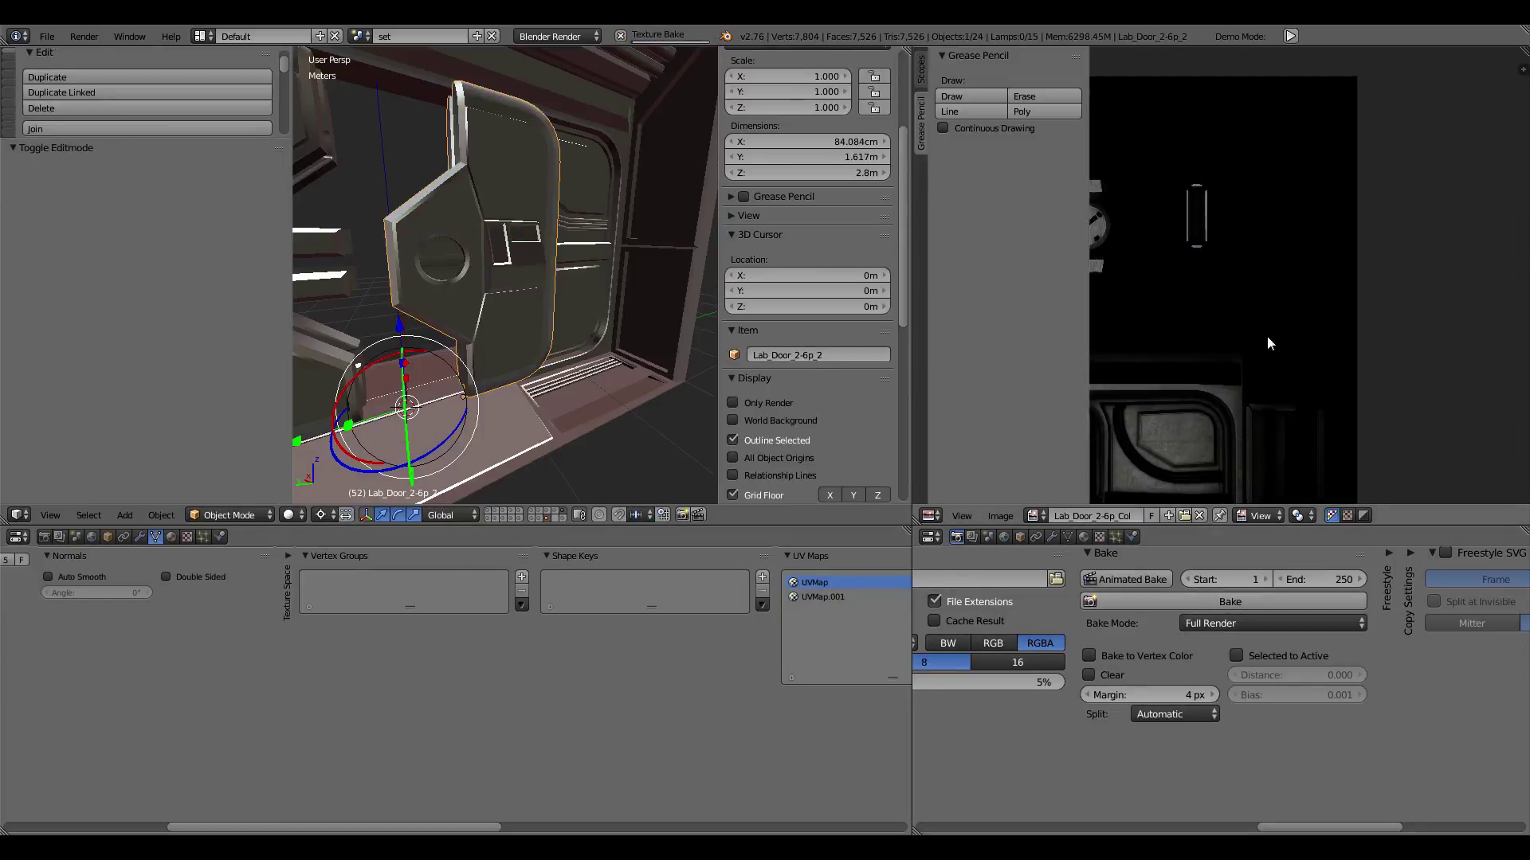
key("shift+space")
scroll(927, 398, "up", 3)
mouse_move(926, 399)
middle_mouse_down()
mouse_move(1213, 444)
mouse_move(1240, 420)
middle_mouse_up()
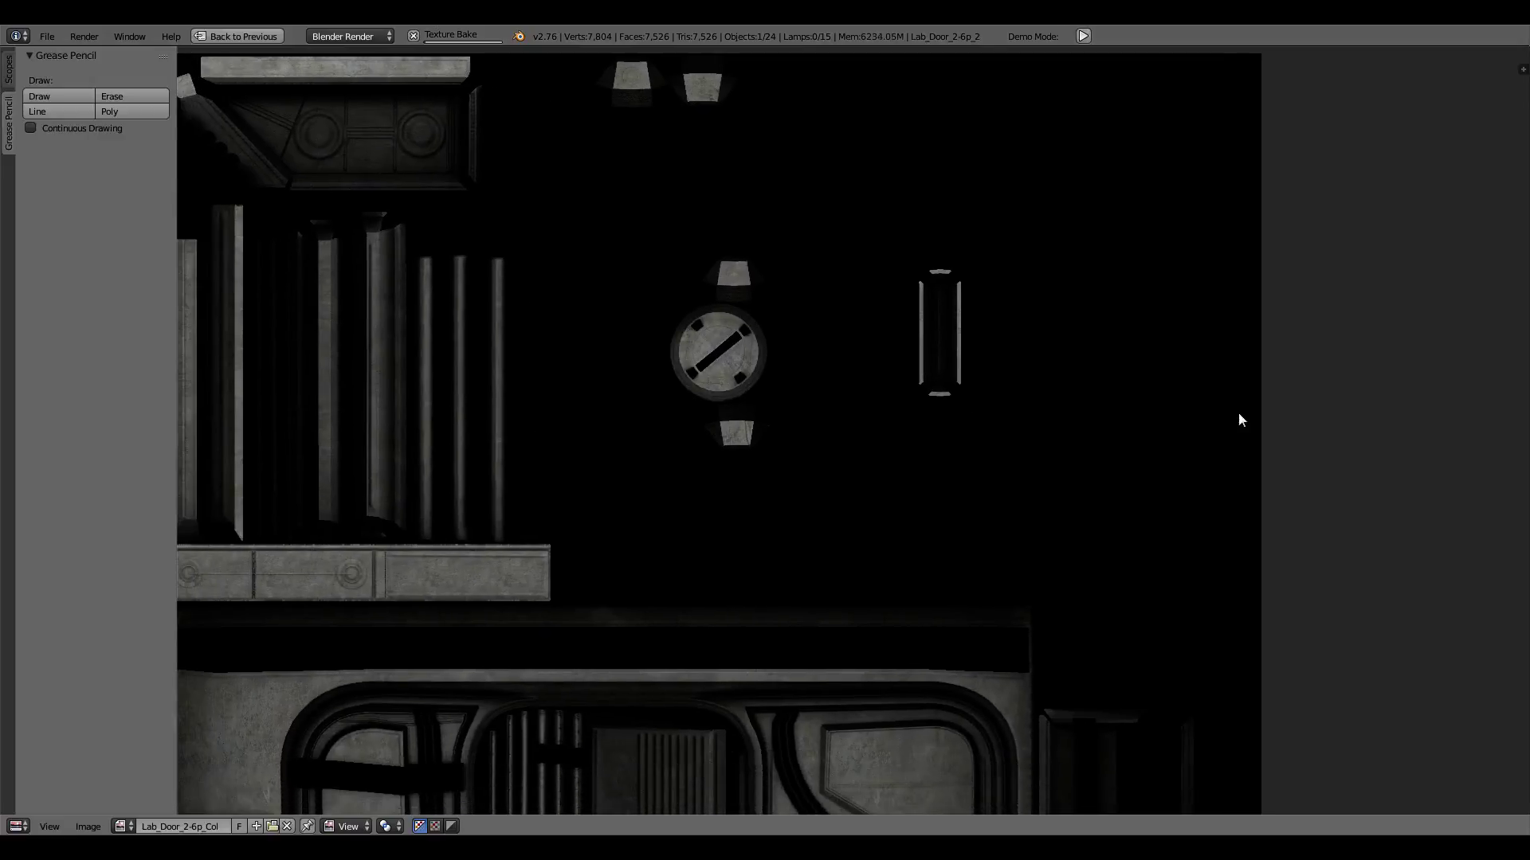
scroll(1239, 420, "down", 2)
scroll(1239, 414, "up", 1)
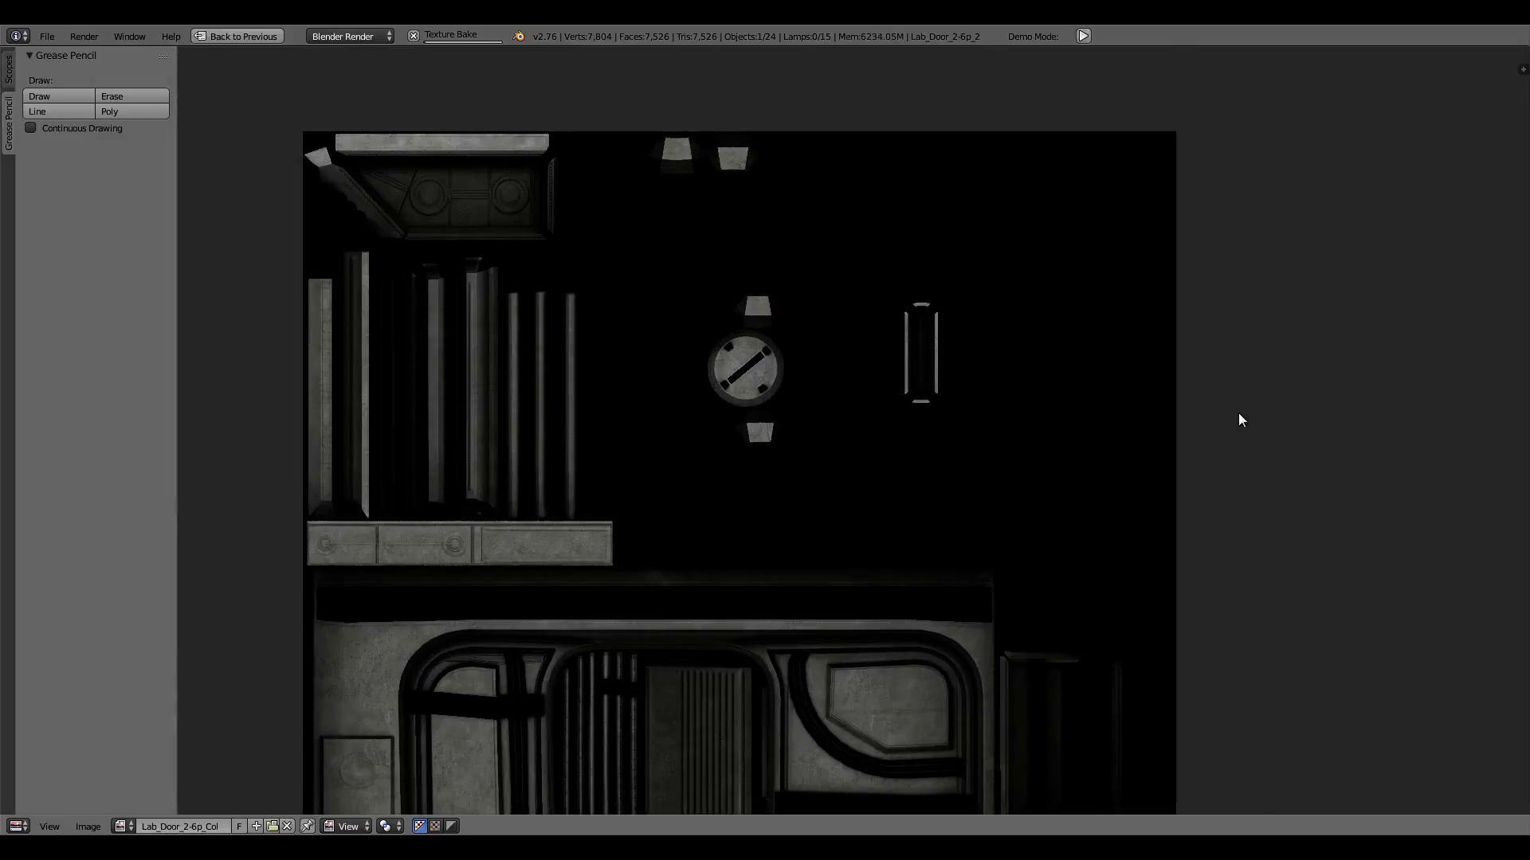
scroll(1239, 414, "up", 1)
middle_click_drag(1046, 566, 1031, 629)
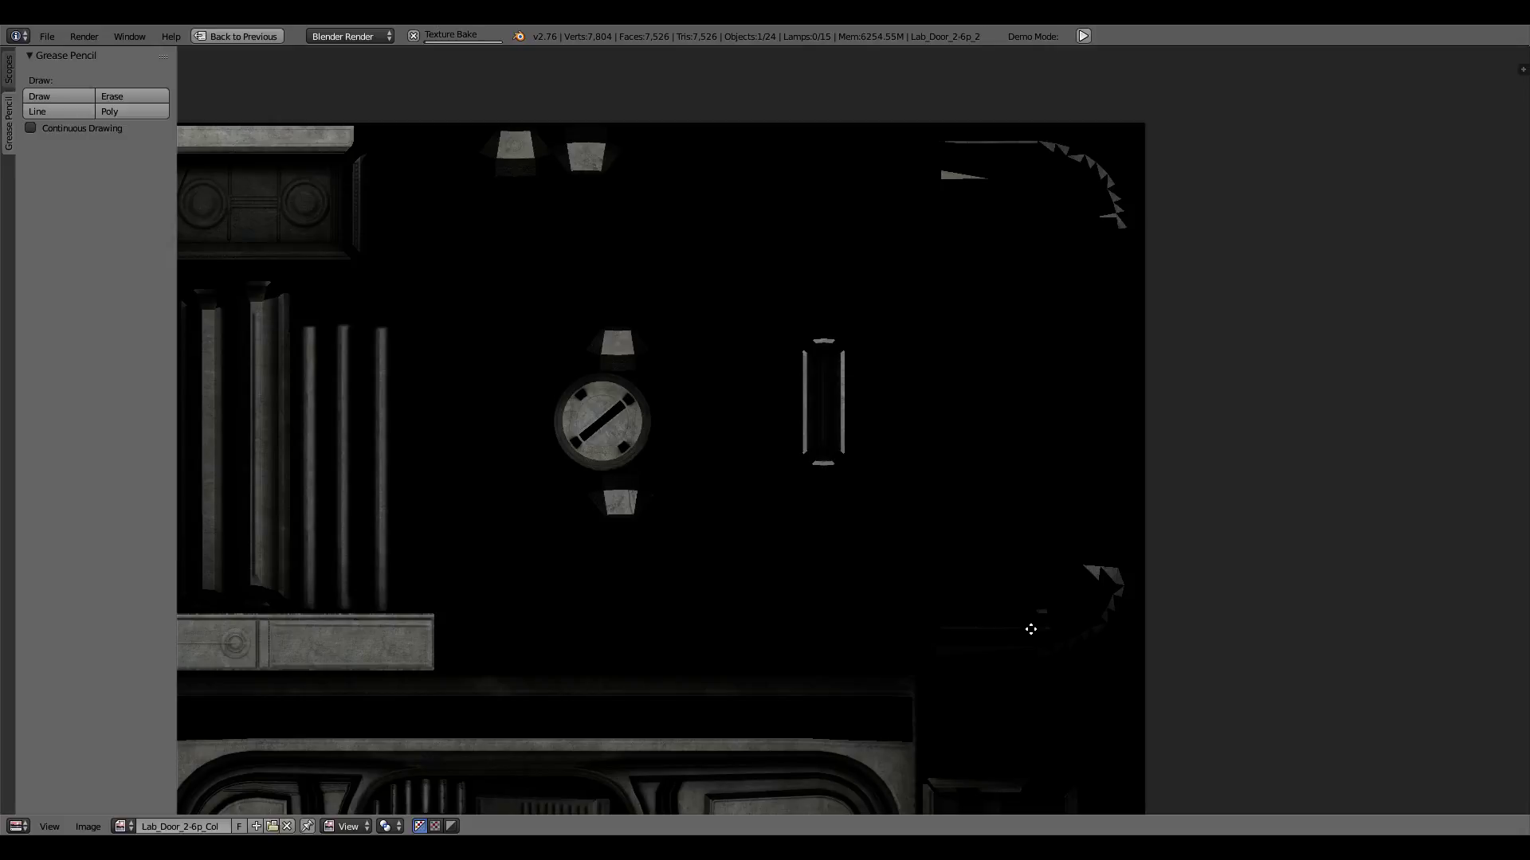
Step: Inspect the baked latch detail, then save the colour texture as Lab_Door_2-6p_Col.png
scroll(627, 454, "up", 5)
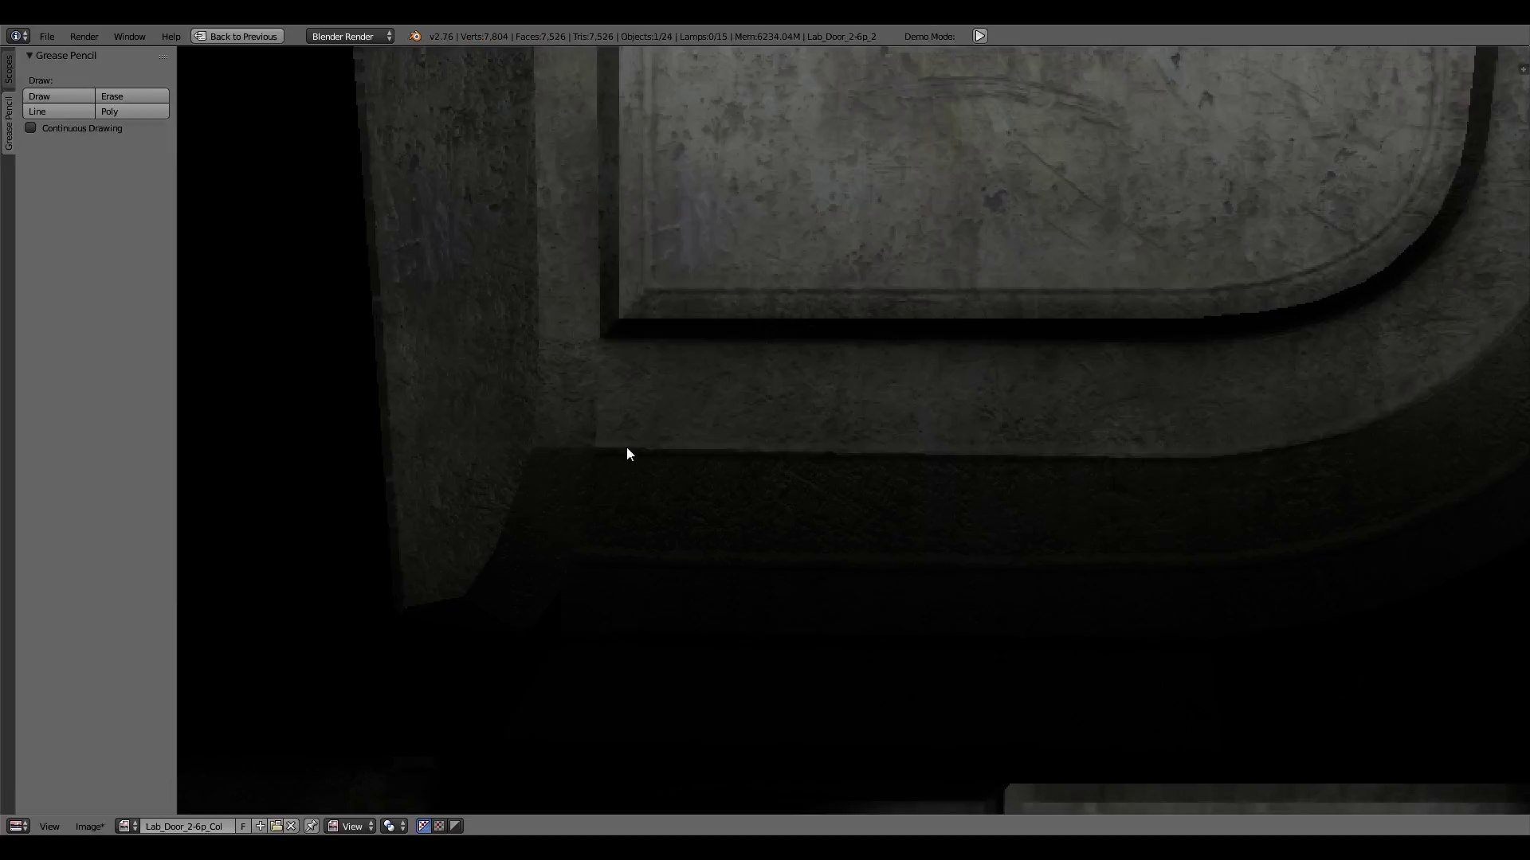
scroll(627, 454, "down", 3)
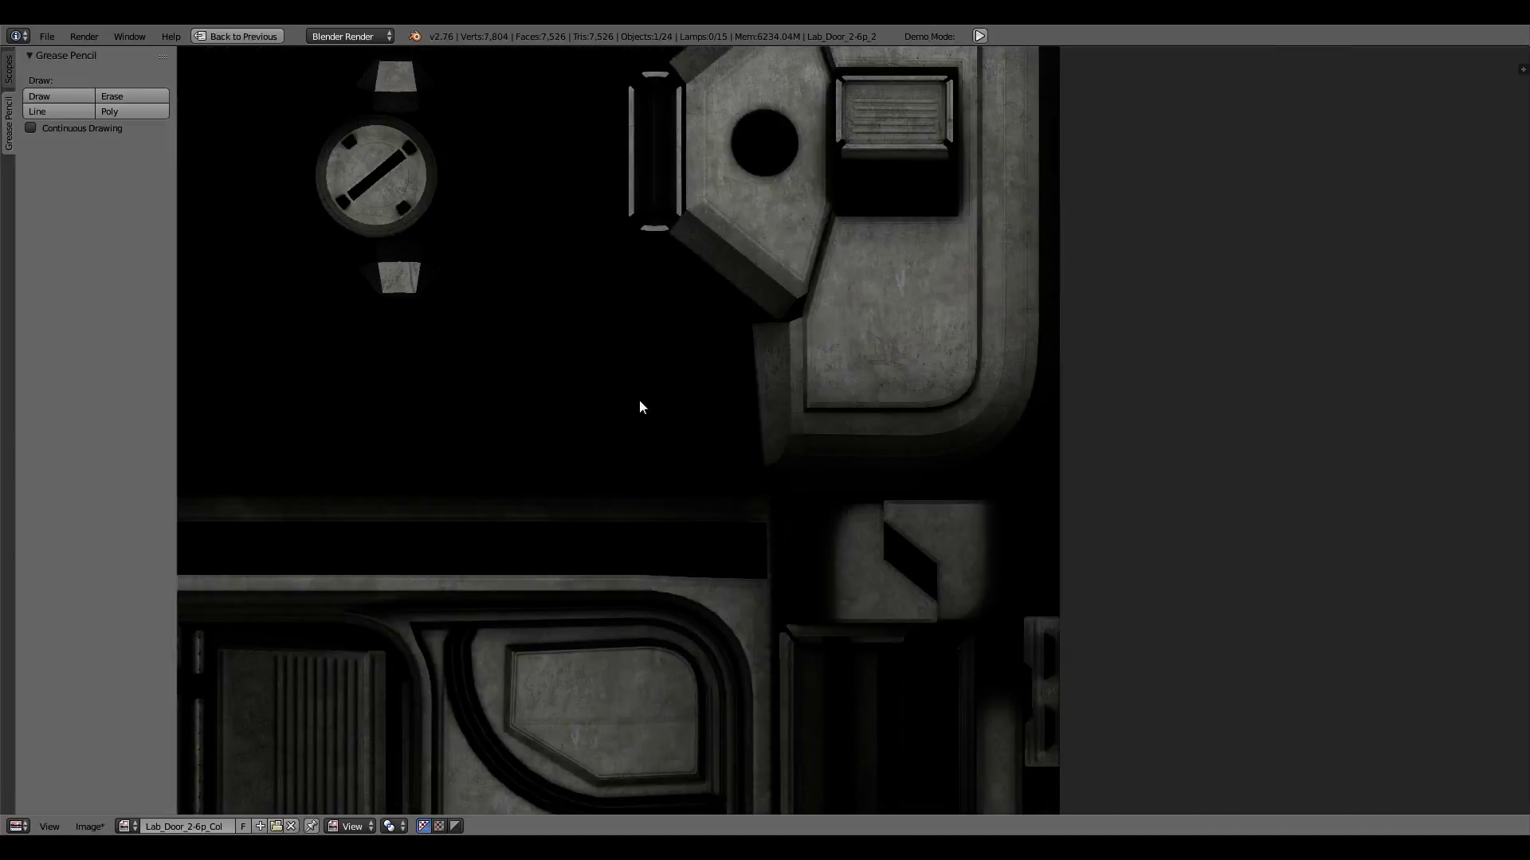
middle_click_drag(639, 400, 1145, 569)
scroll(881, 338, "up", 2)
mouse_move(881, 332)
middle_mouse_down()
mouse_move(902, 524)
mouse_move(838, 390)
middle_mouse_up()
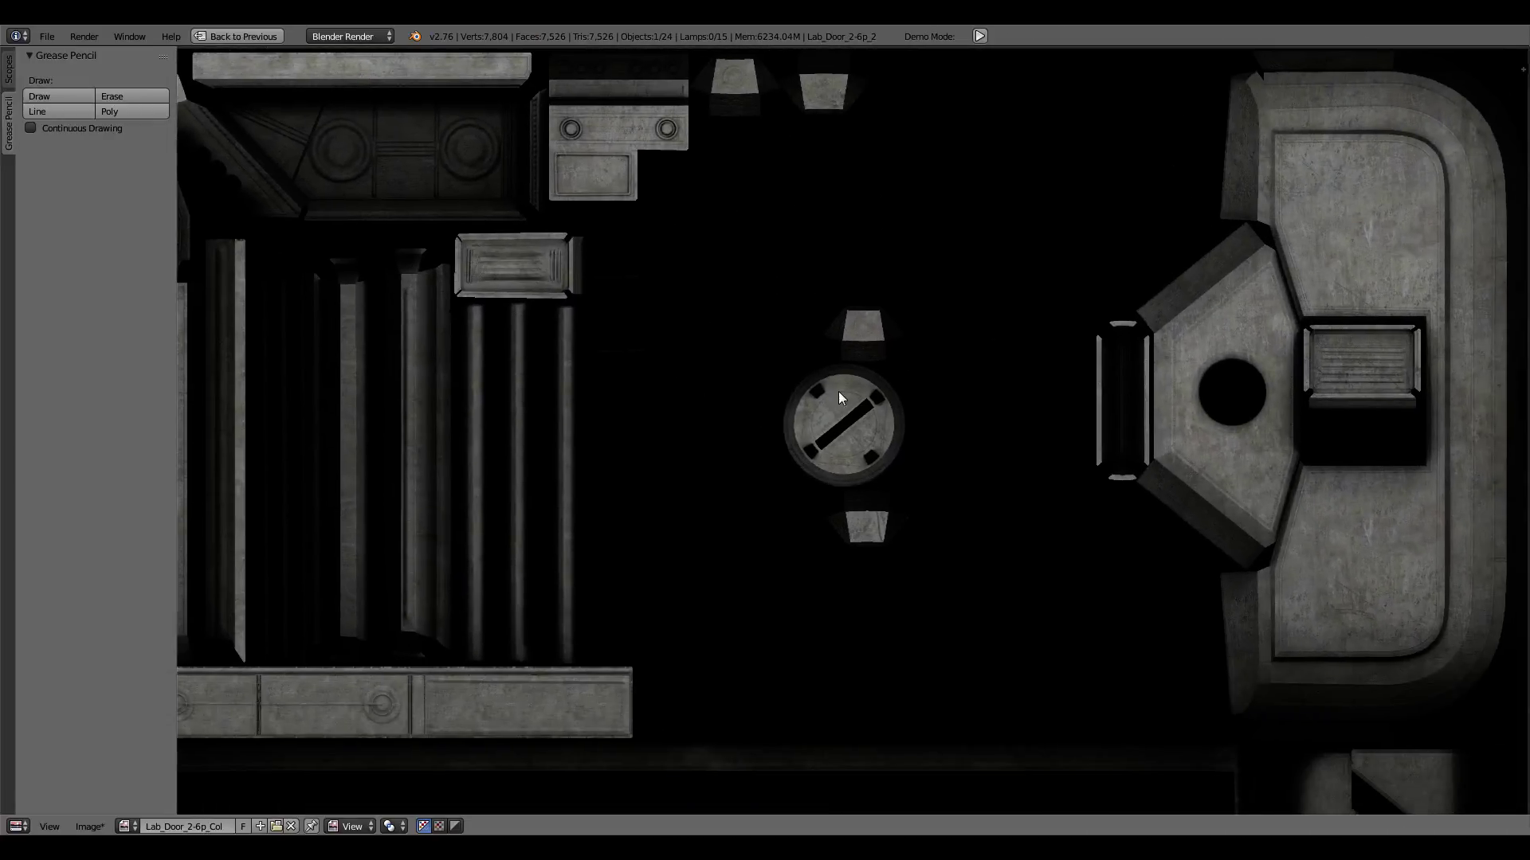
left_click(90, 826)
left_click(133, 714)
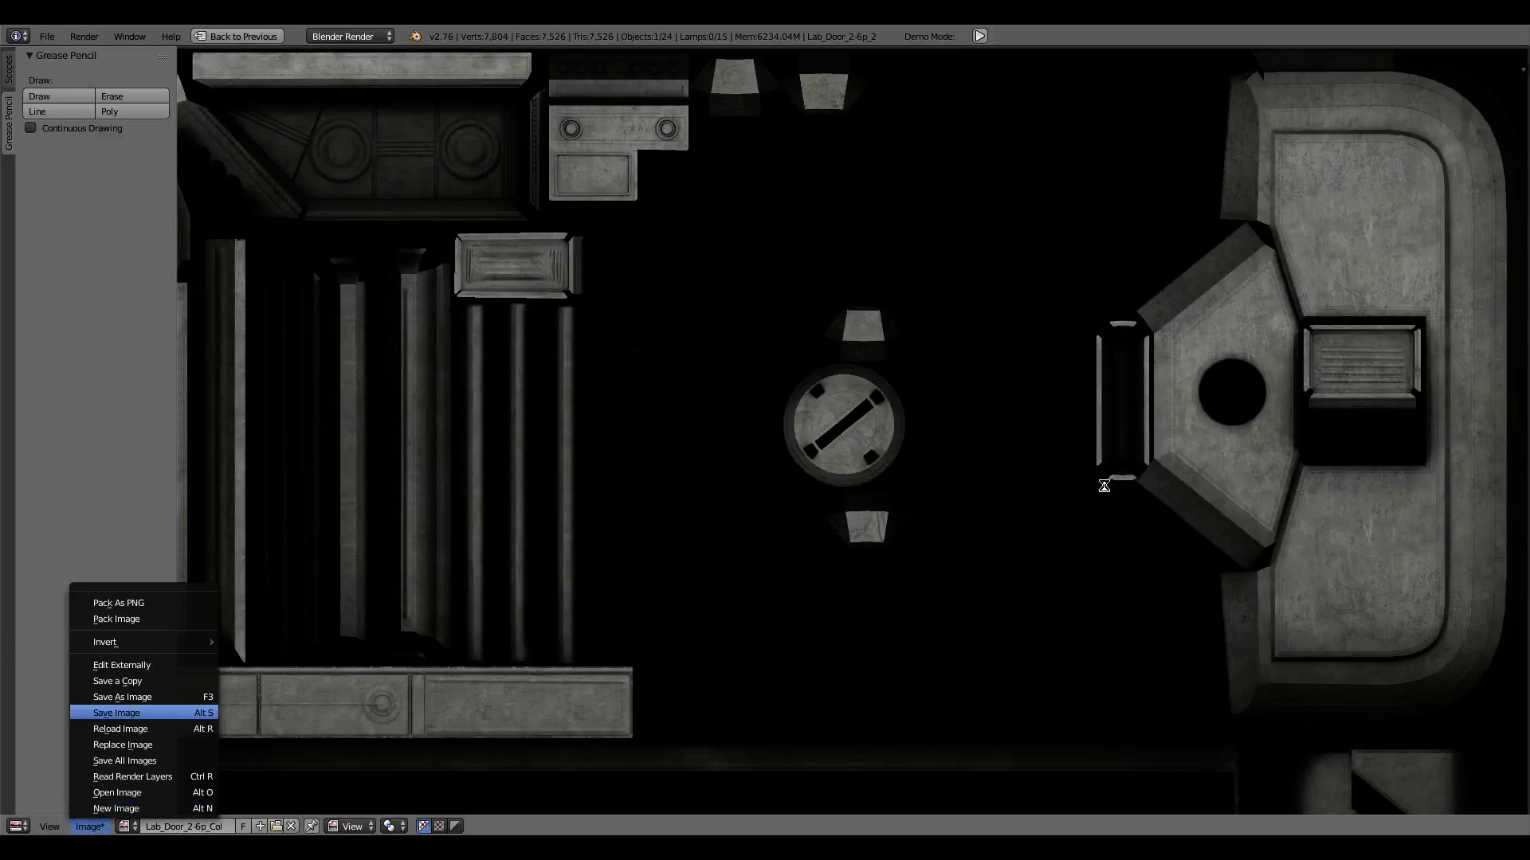
Step: Hide the current door piece and select Lab_Door_2-6p_3.001
key("ctrl+Up")
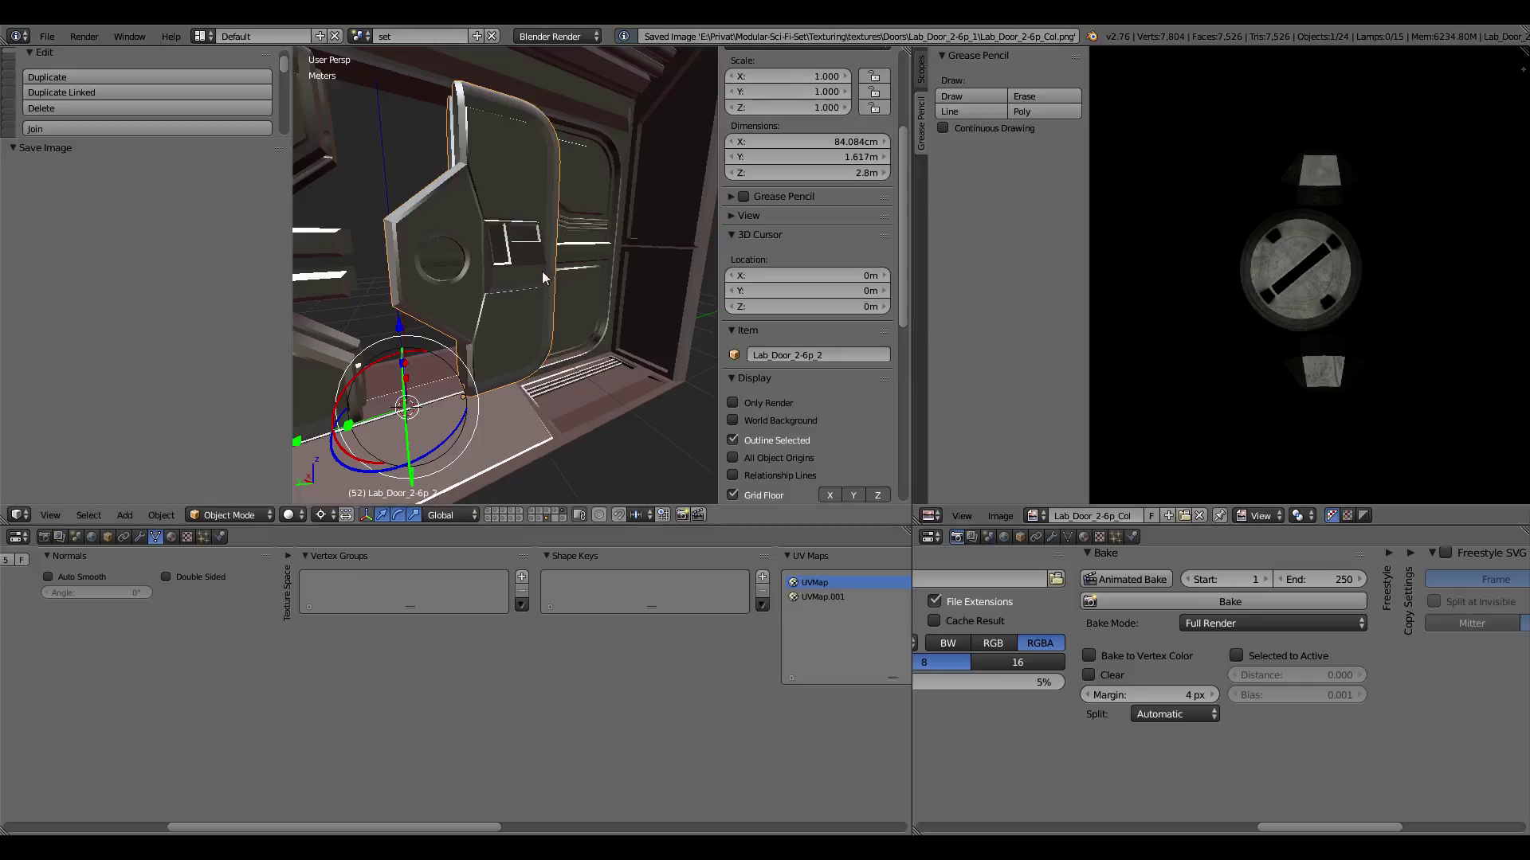
middle_click_drag(516, 275, 627, 276)
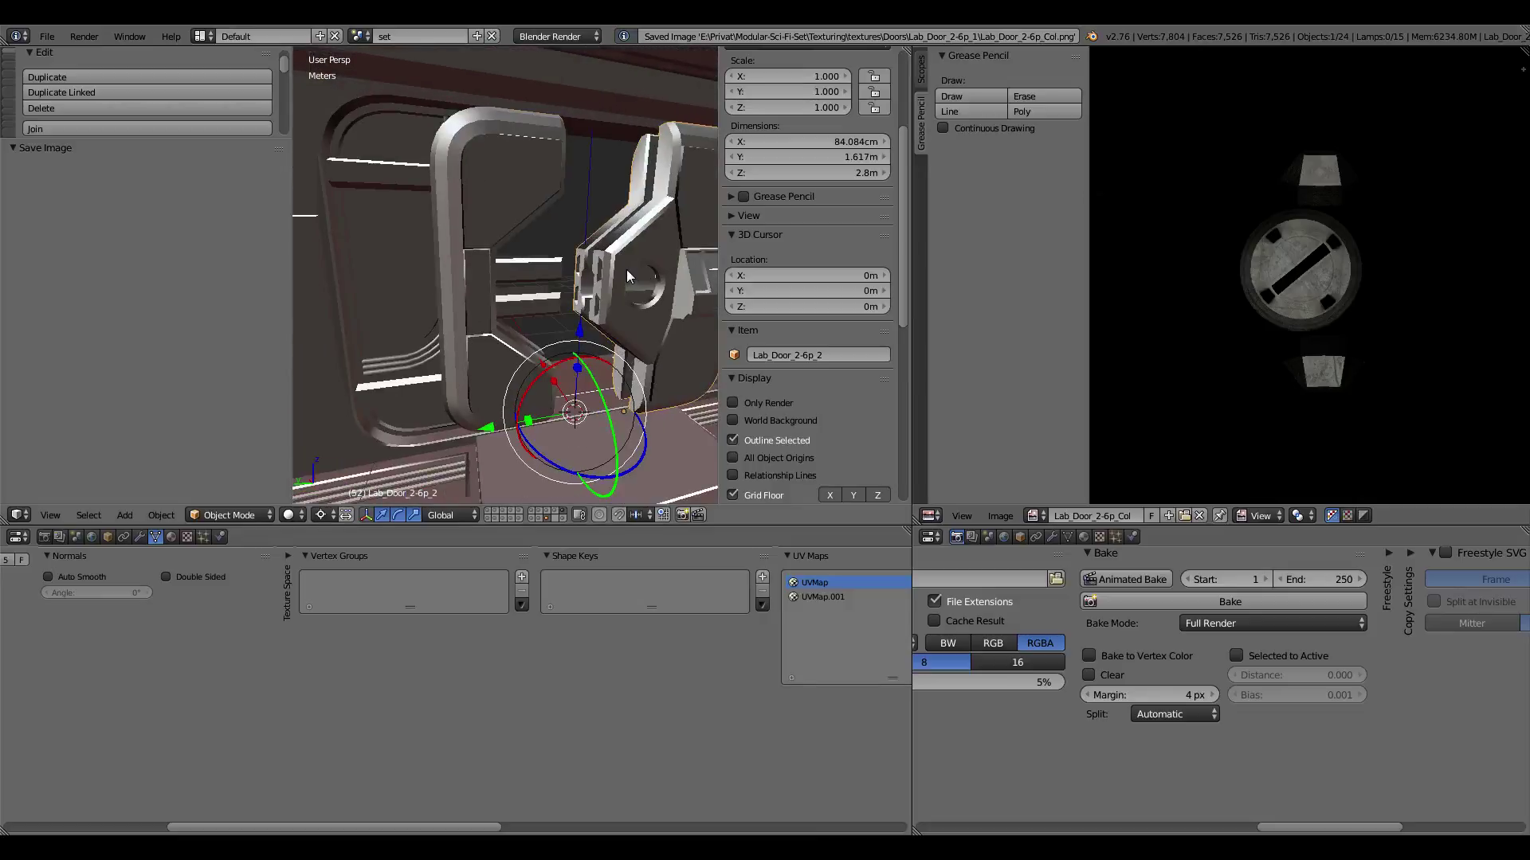
key("h")
left_click(518, 296)
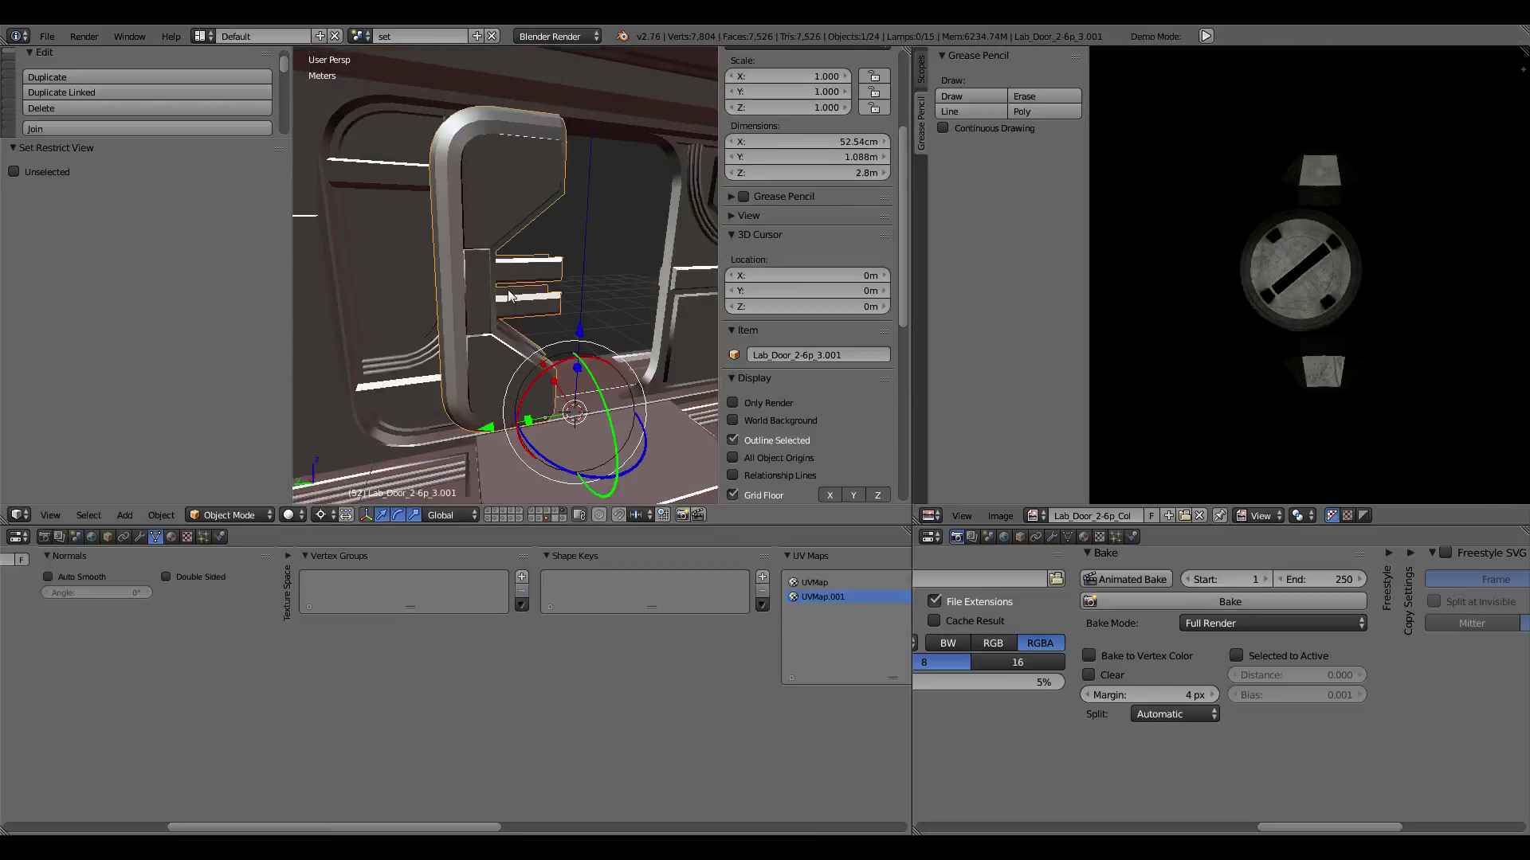
mouse_move(517, 297)
middle_mouse_down()
mouse_move(400, 309)
mouse_move(470, 341)
mouse_move(454, 348)
mouse_move(478, 378)
mouse_move(504, 236)
mouse_move(524, 301)
middle_mouse_up()
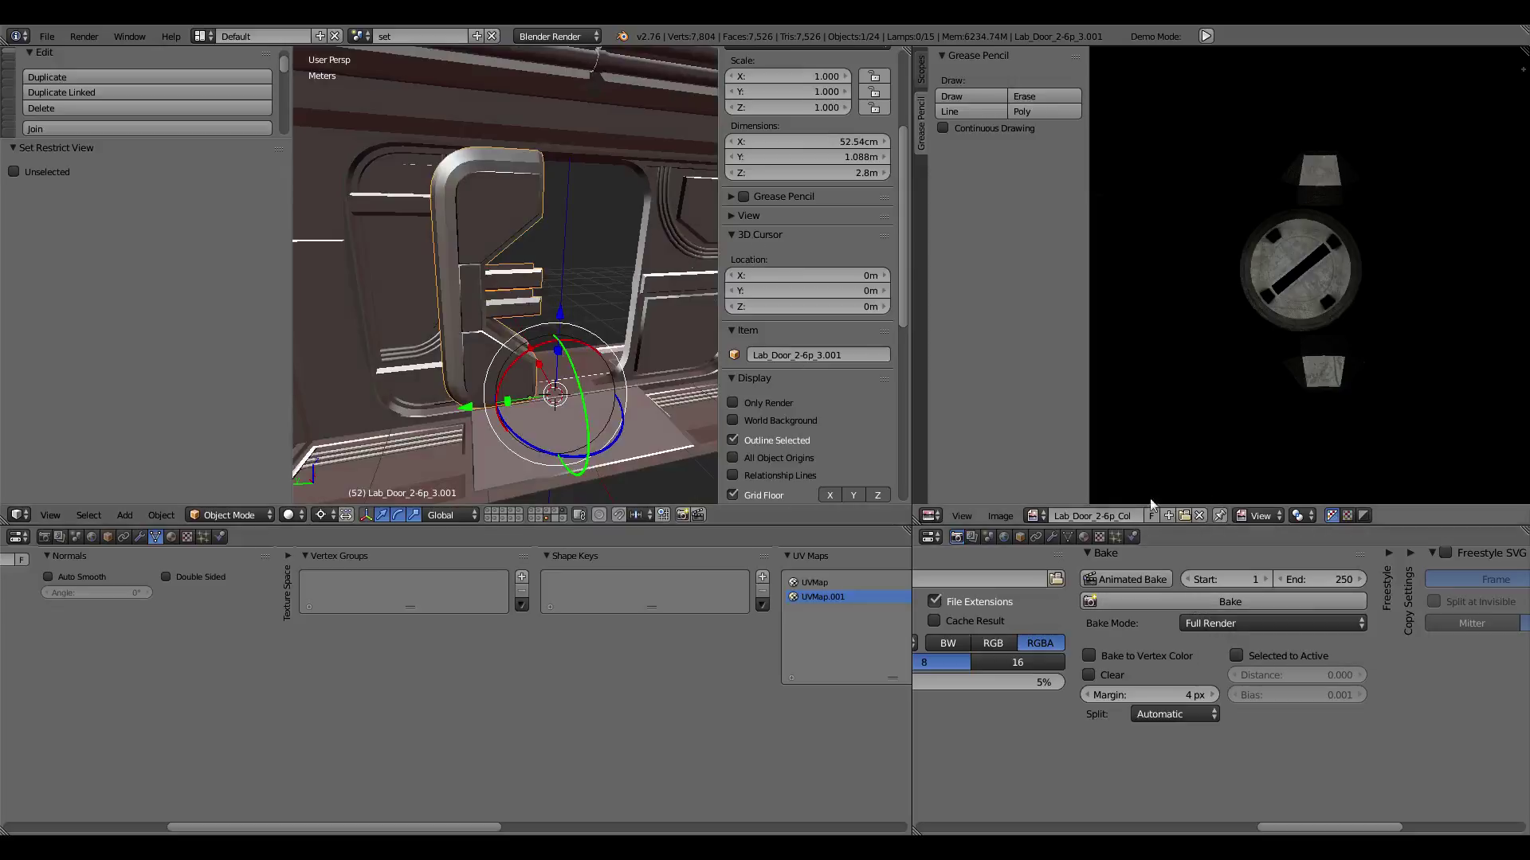
Step: Bake the whole piece with UVMap active into the Lab_Door_2-6p_Col image, viewed full-screen
key("Tab")
key("a")
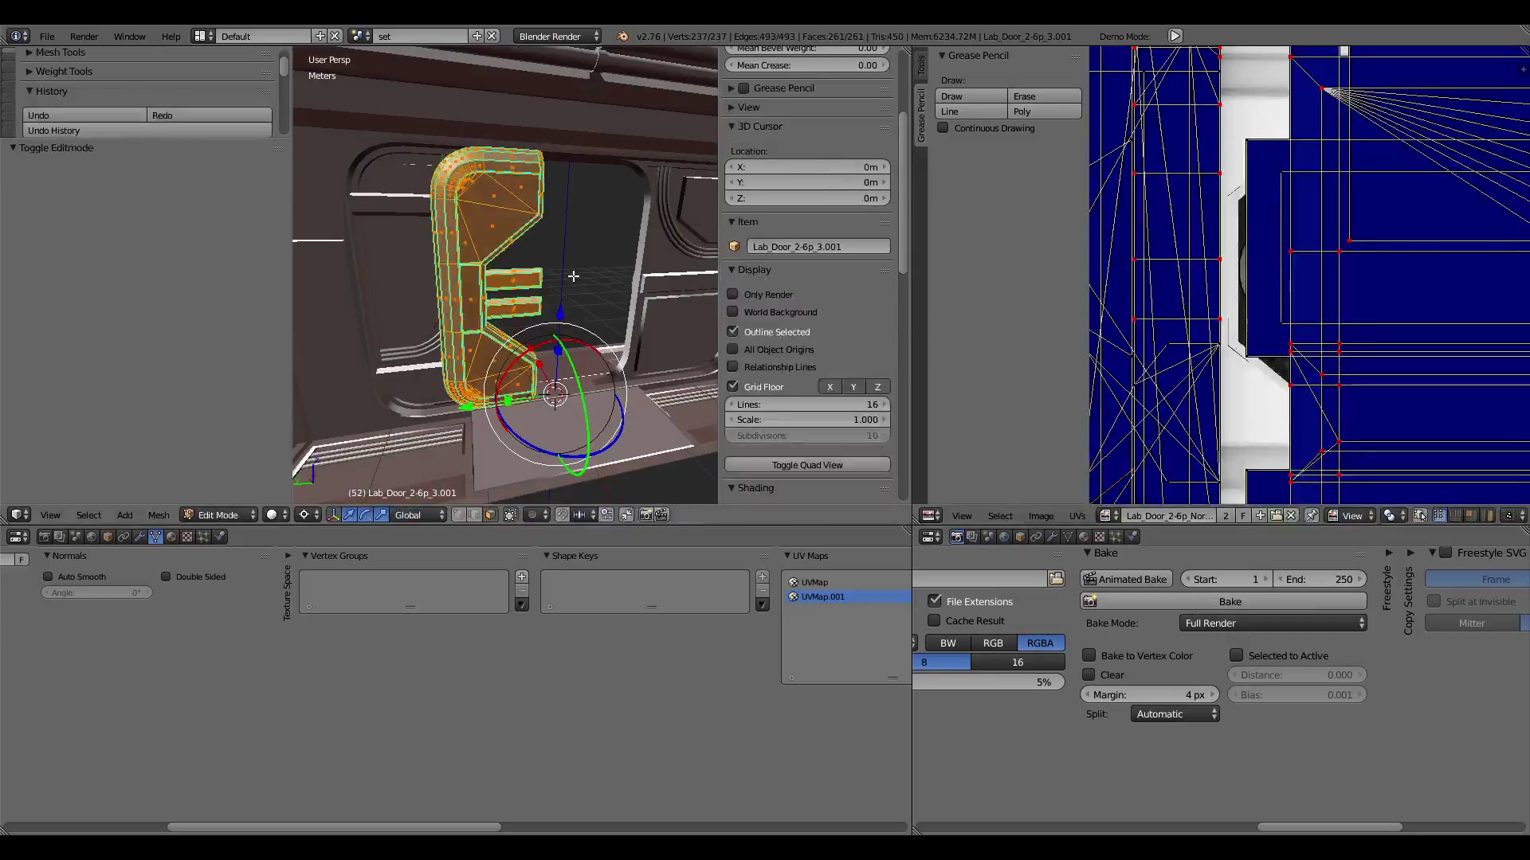
scroll(804, 319, "up", 5)
left_click(814, 582)
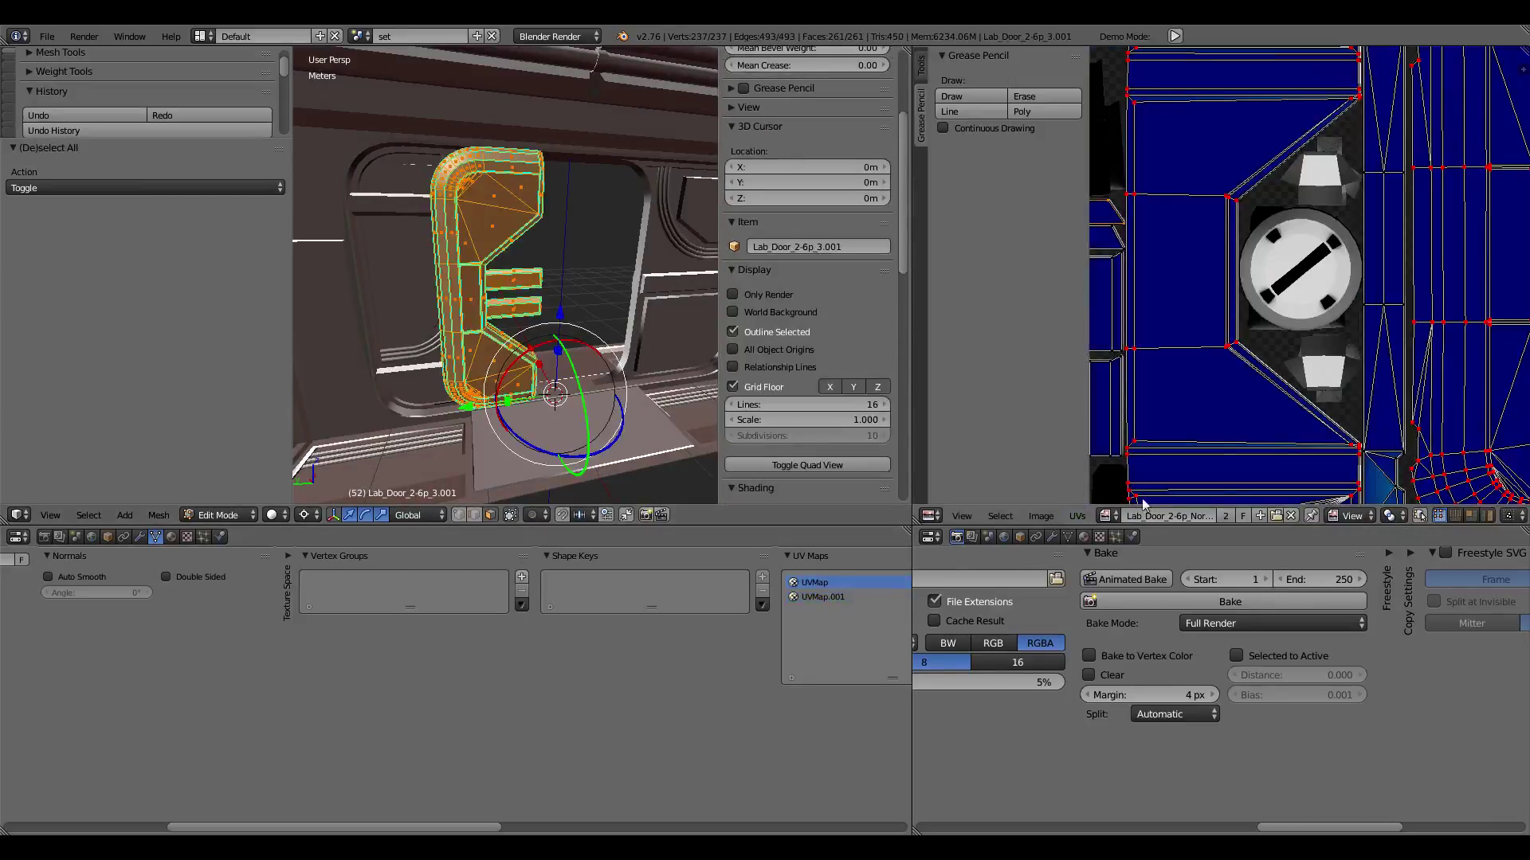
left_click(1115, 516)
left_click(1150, 540)
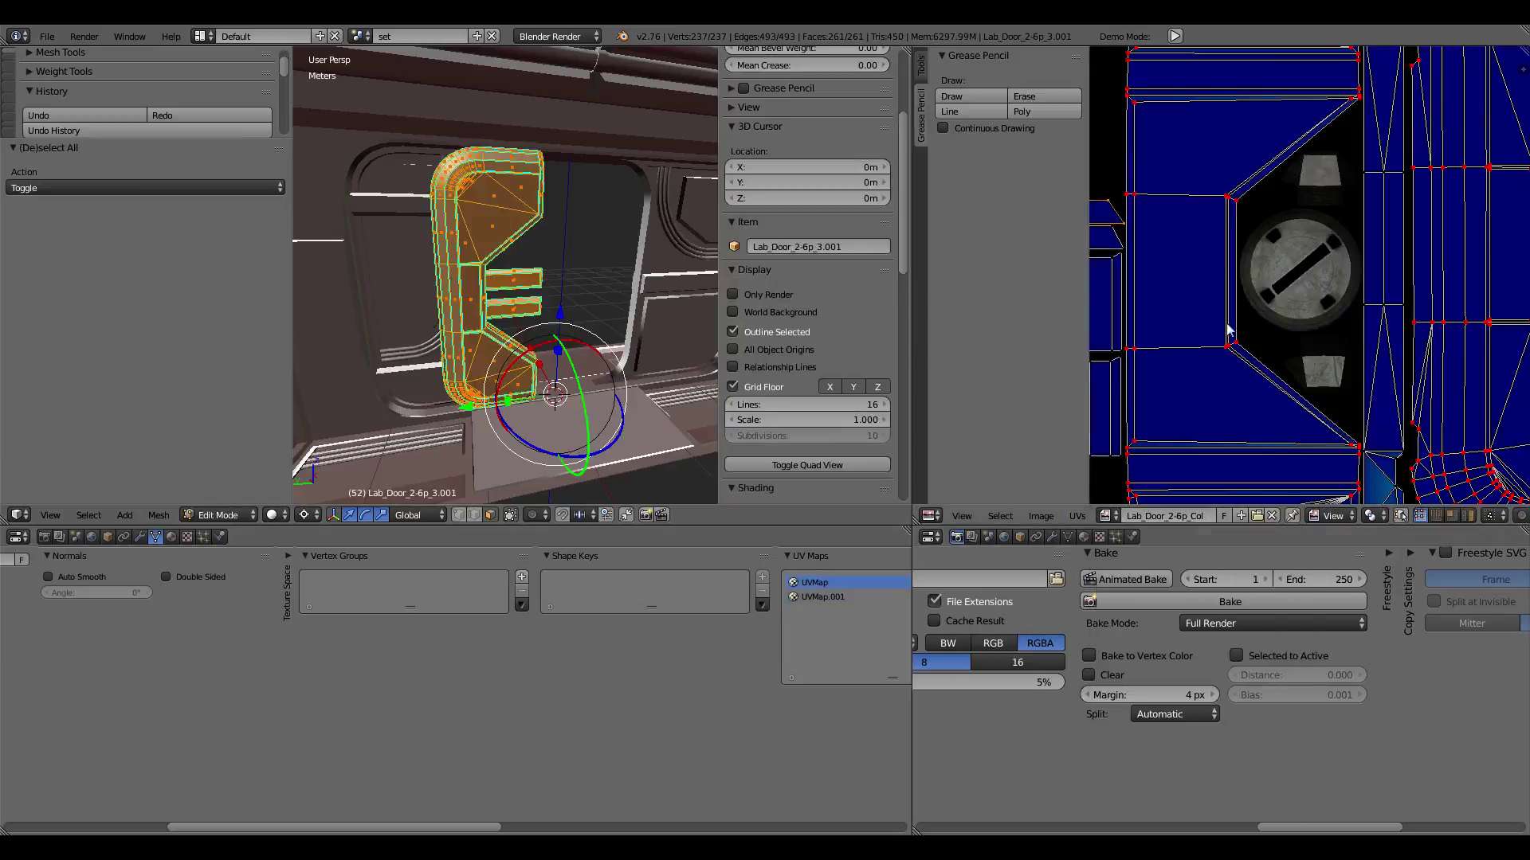
key("Tab")
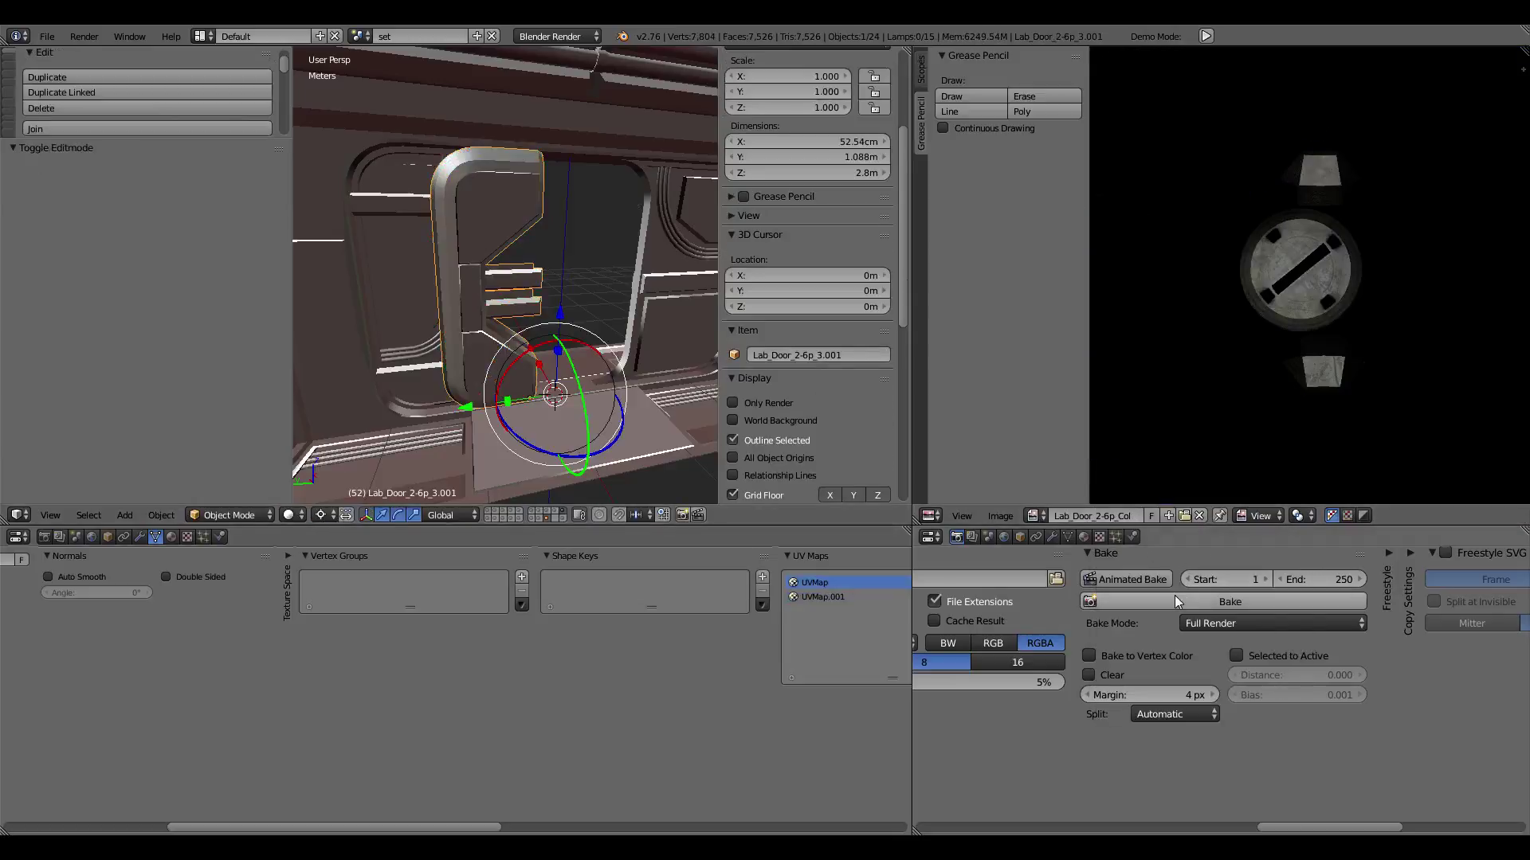
left_click(1175, 600)
key("shift+space")
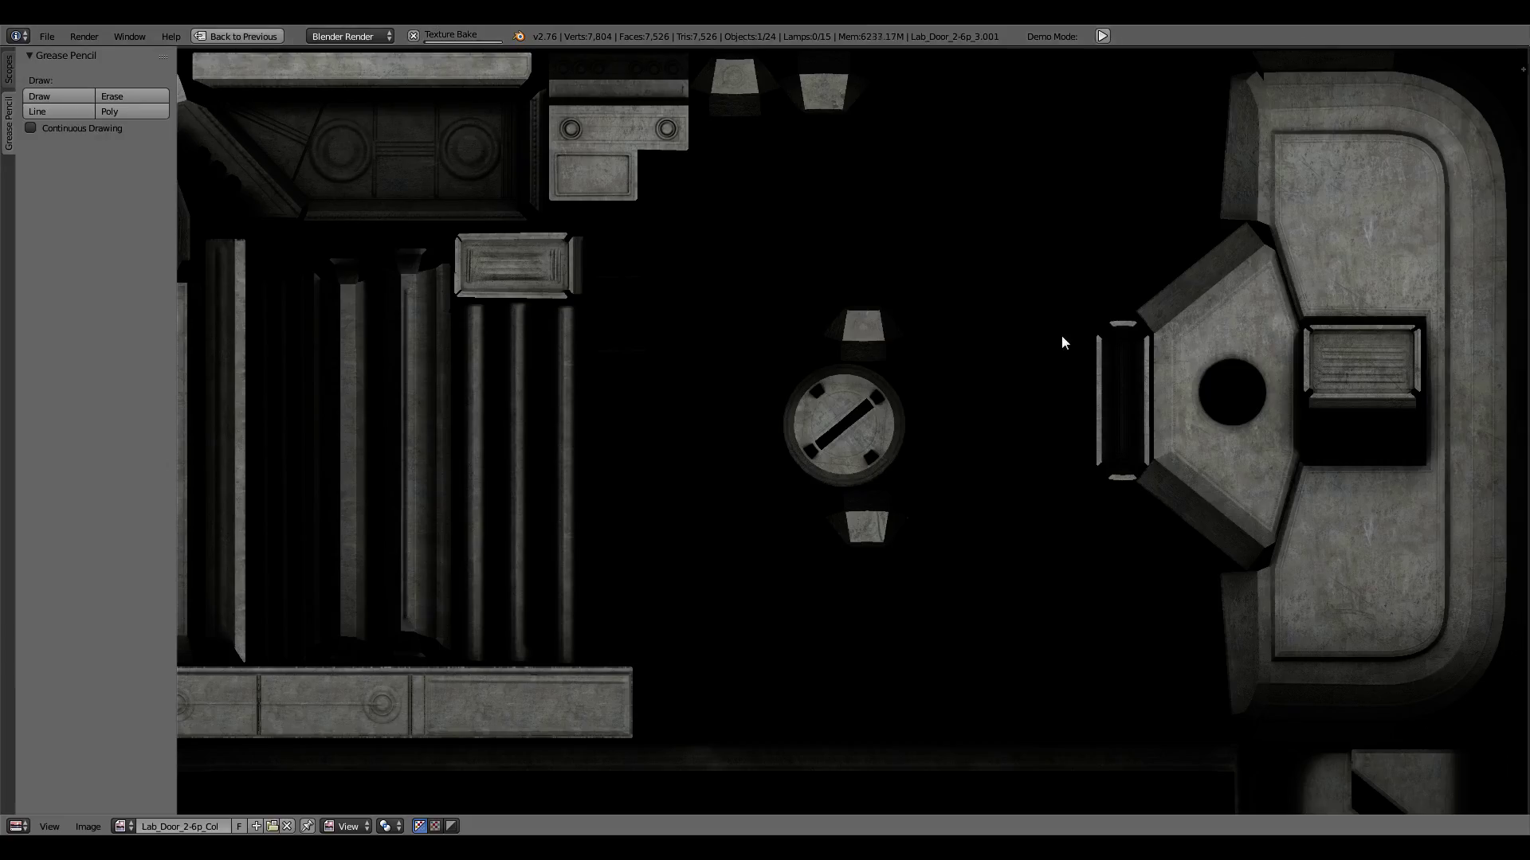
scroll(969, 470, "up", 1)
scroll(969, 471, "up", 4)
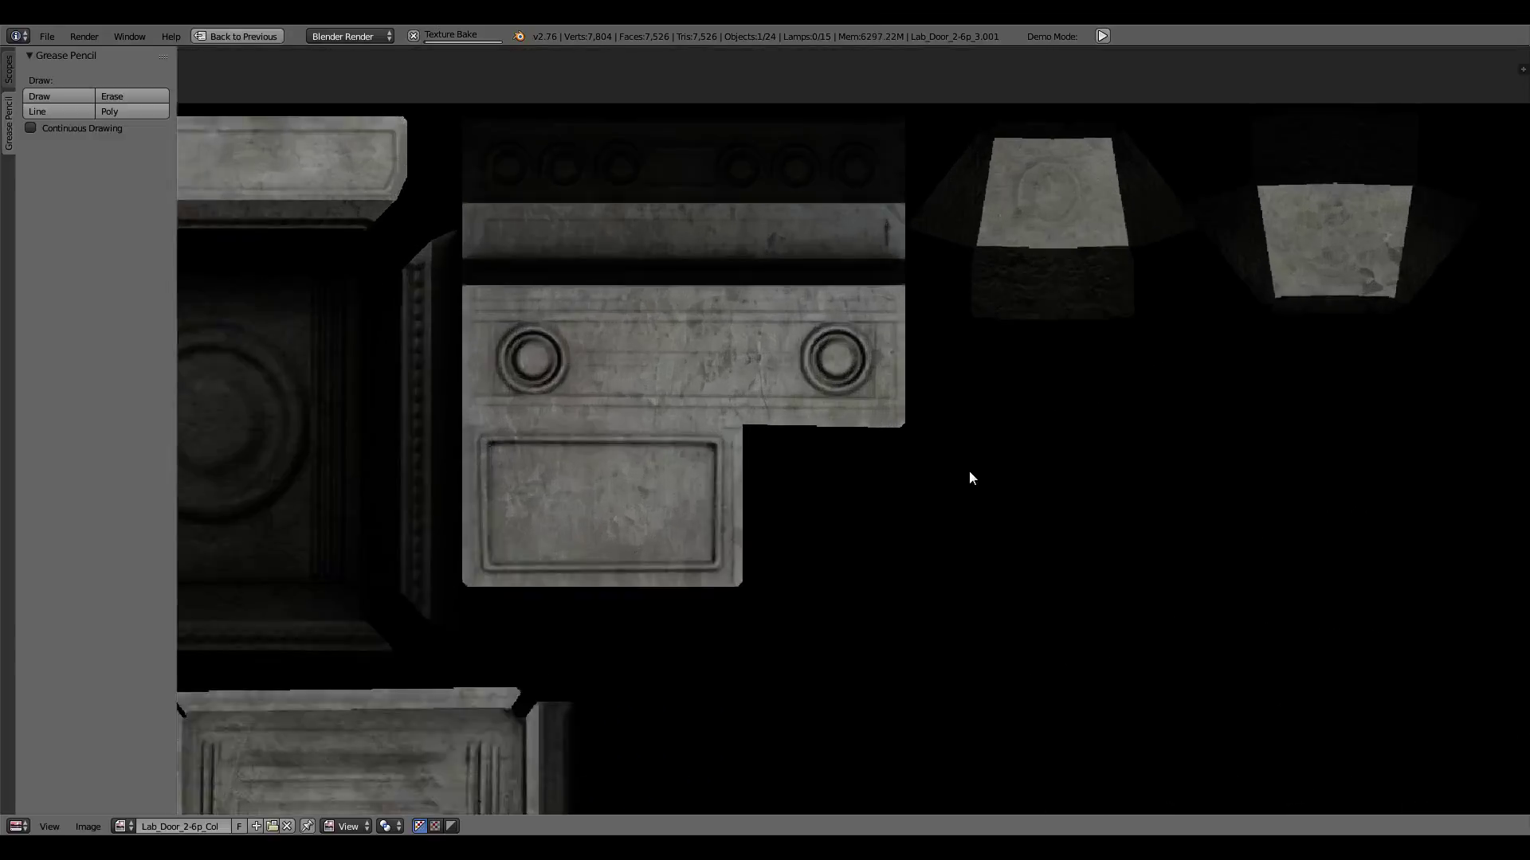
scroll(969, 471, "up", 1)
scroll(970, 471, "down", 3)
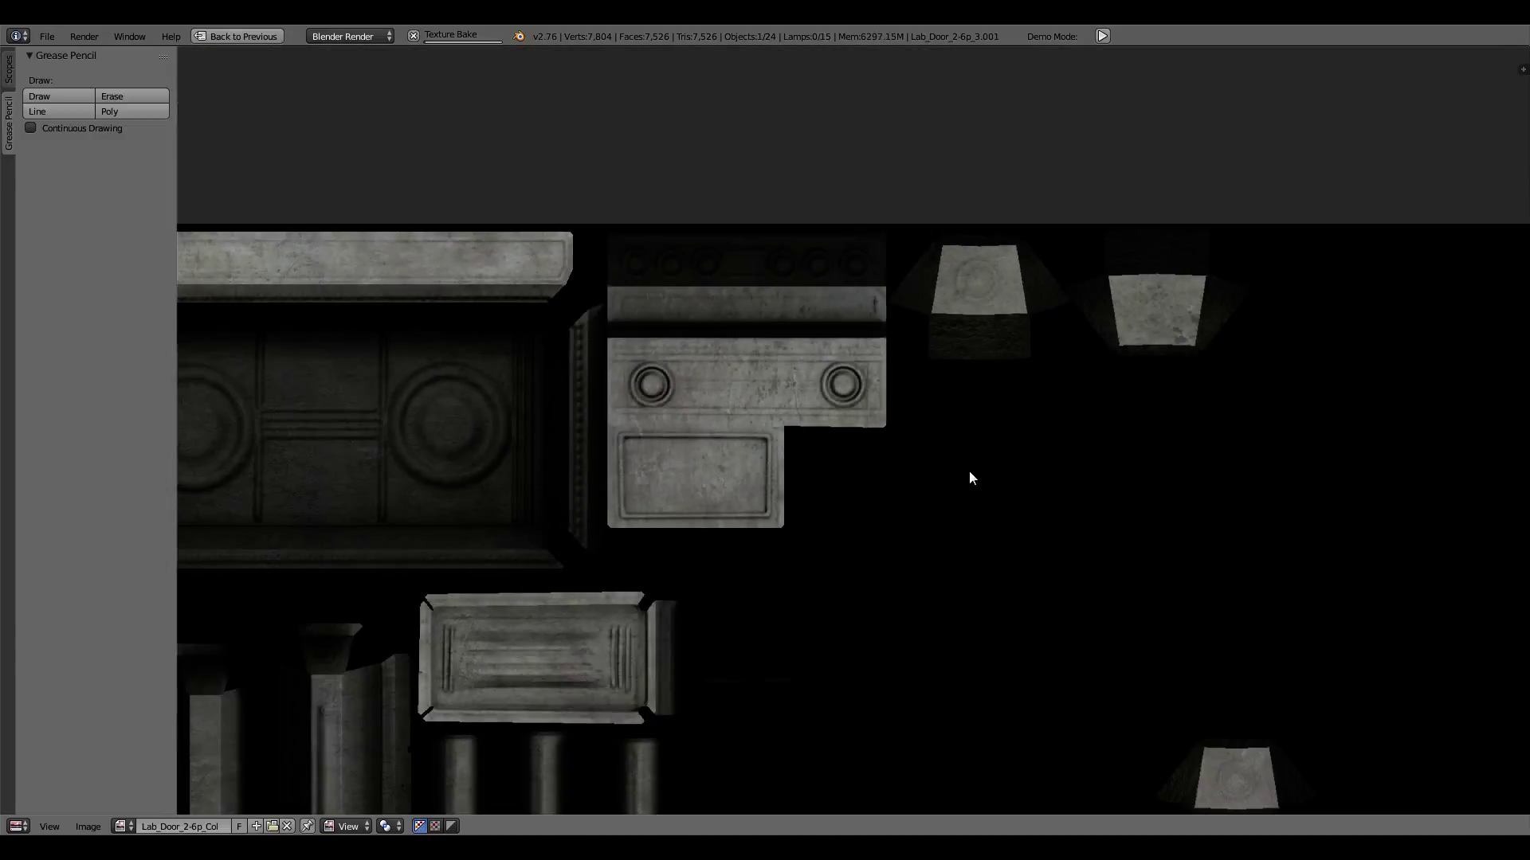
scroll(969, 477, "down", 3)
mouse_move(964, 474)
middle_mouse_down()
mouse_move(736, 215)
mouse_move(749, 232)
middle_mouse_up()
scroll(977, 333, "up", 3)
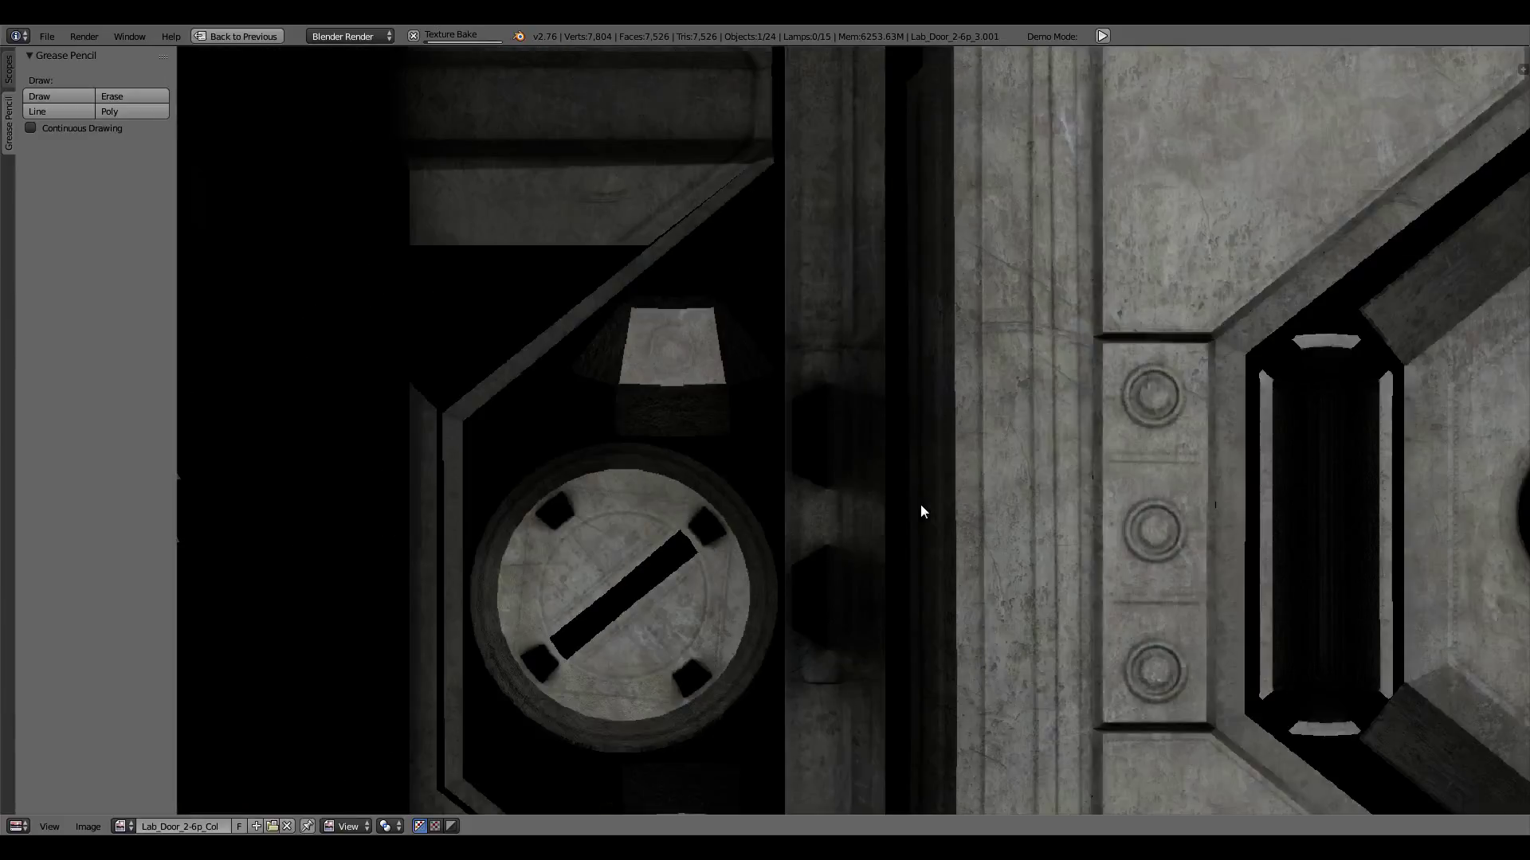
Step: Zoom around the baked Lab_Door_2-6p_Col texture, then return it to the multi-panel layout
scroll(922, 511, "down", 2)
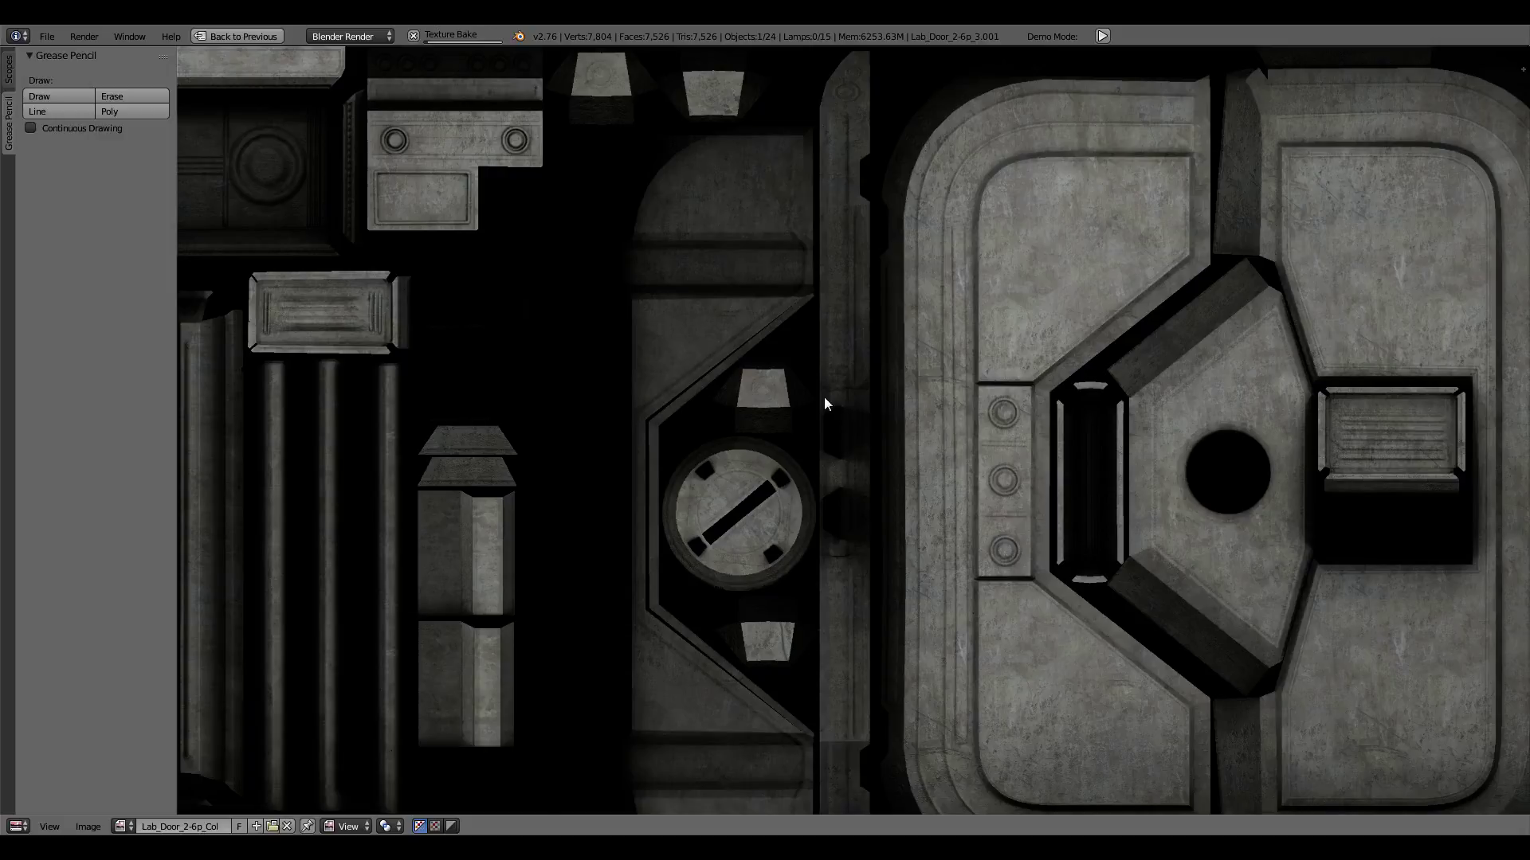
scroll(824, 397, "down", 1)
scroll(823, 397, "down", 1)
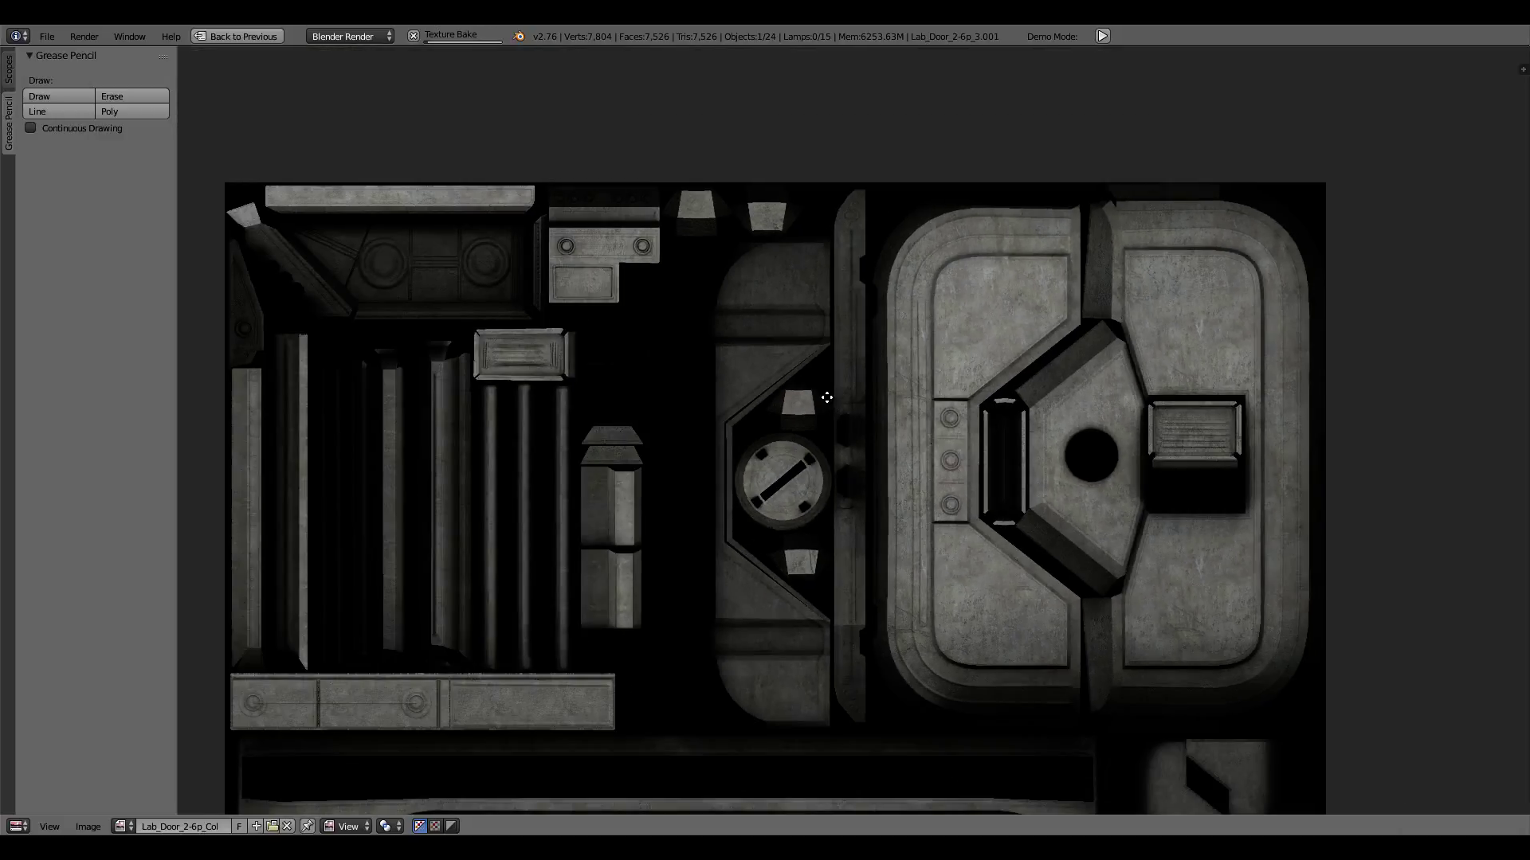
scroll(921, 337, "up", 1)
scroll(921, 337, "up", 4)
scroll(921, 333, "up", 2)
scroll(924, 334, "down", 1)
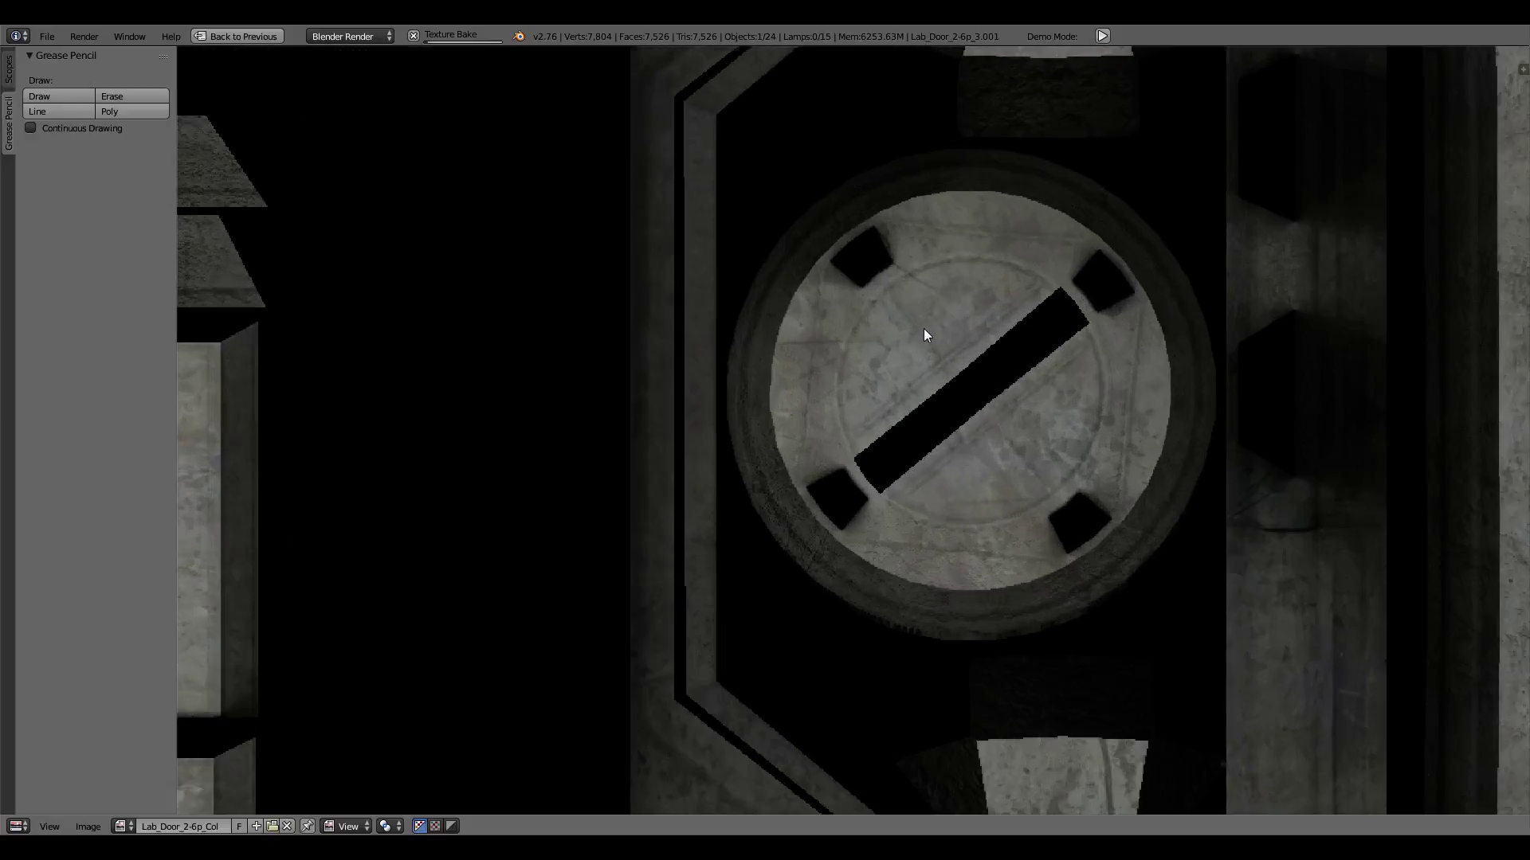
scroll(922, 335, "down", 5)
middle_click_drag(922, 335, 923, 410)
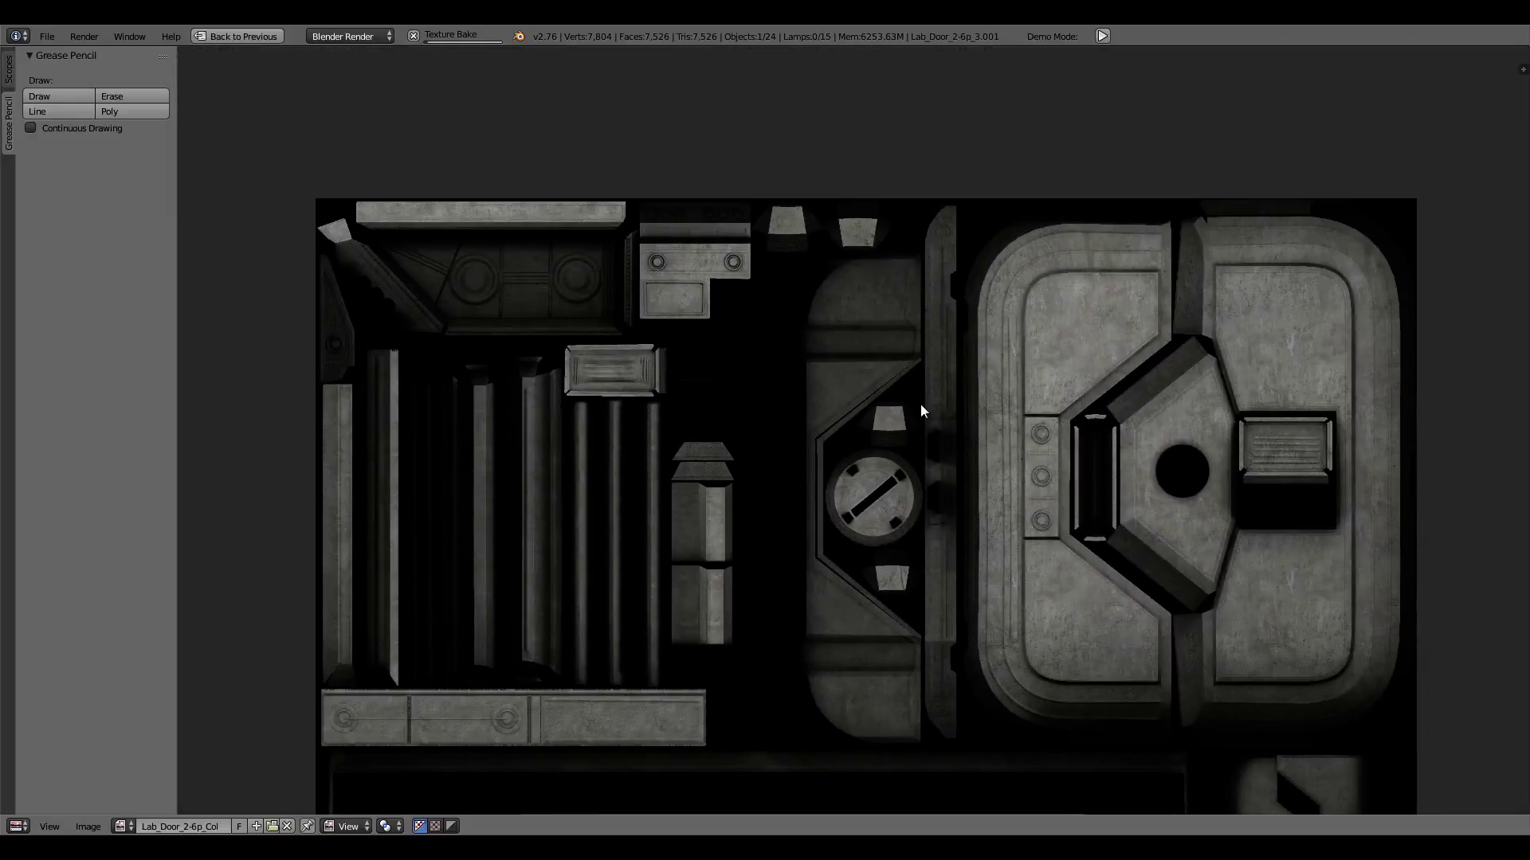
scroll(922, 411, "up", 2)
scroll(920, 411, "down", 2)
scroll(920, 410, "down", 2)
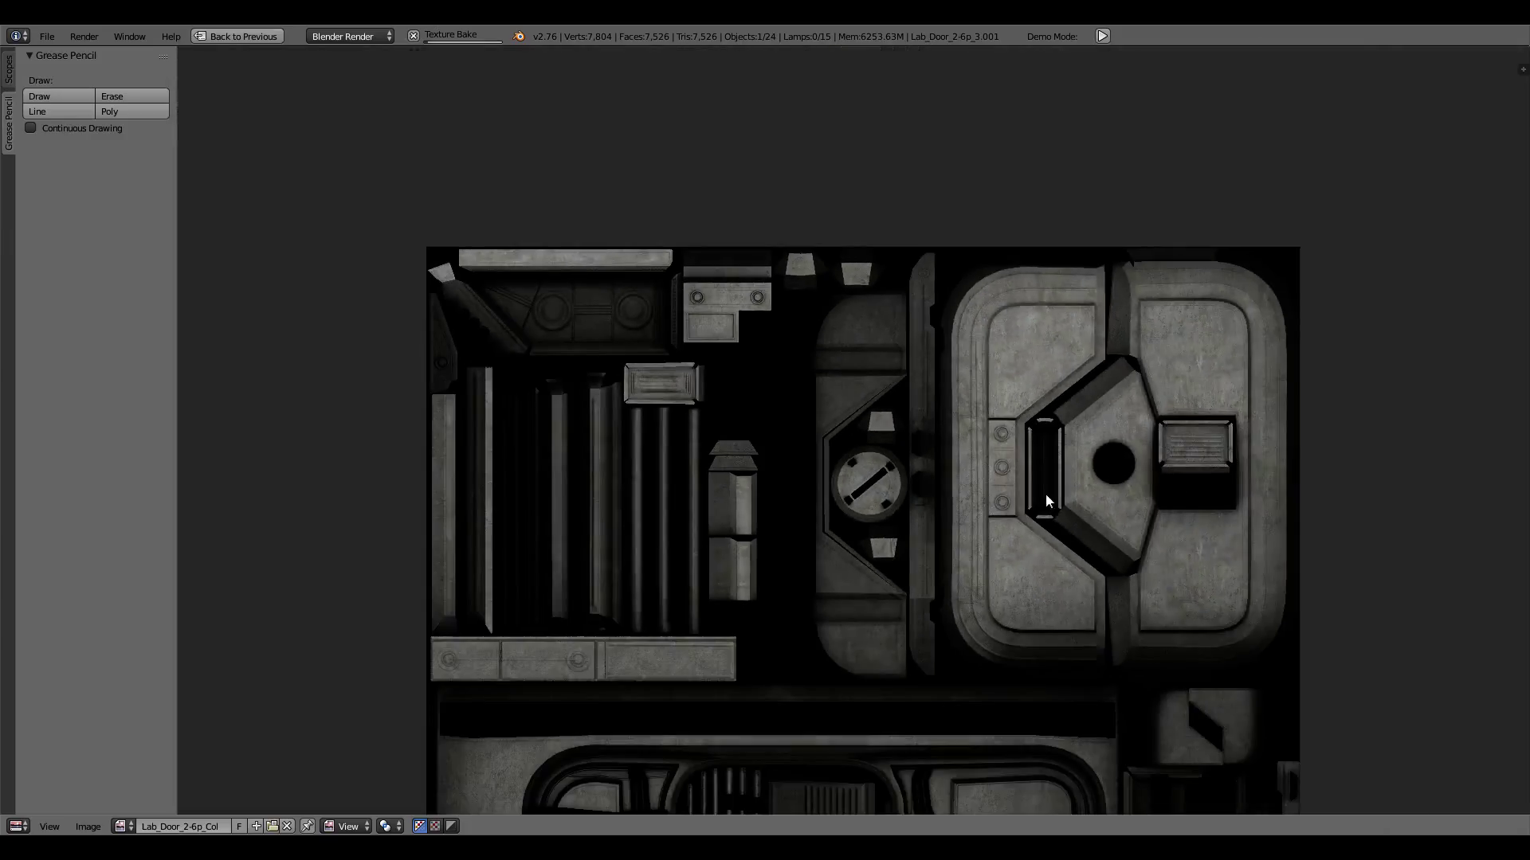
scroll(985, 377, "up", 1)
key("ctrl+Up")
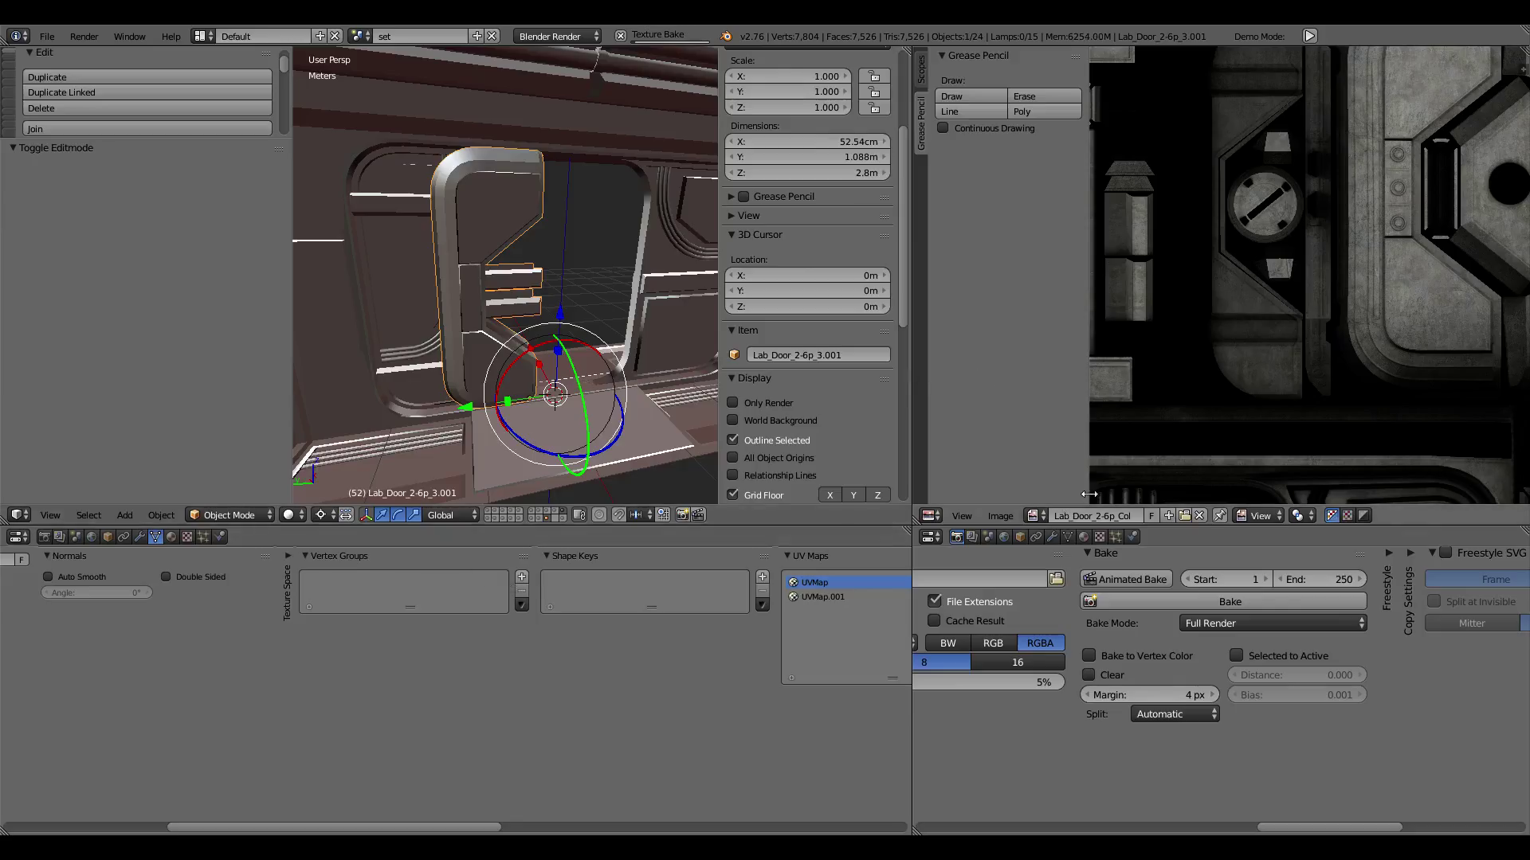
Step: Save the baked image as Lab_Door_2-6p_Col.png
left_click(1010, 522)
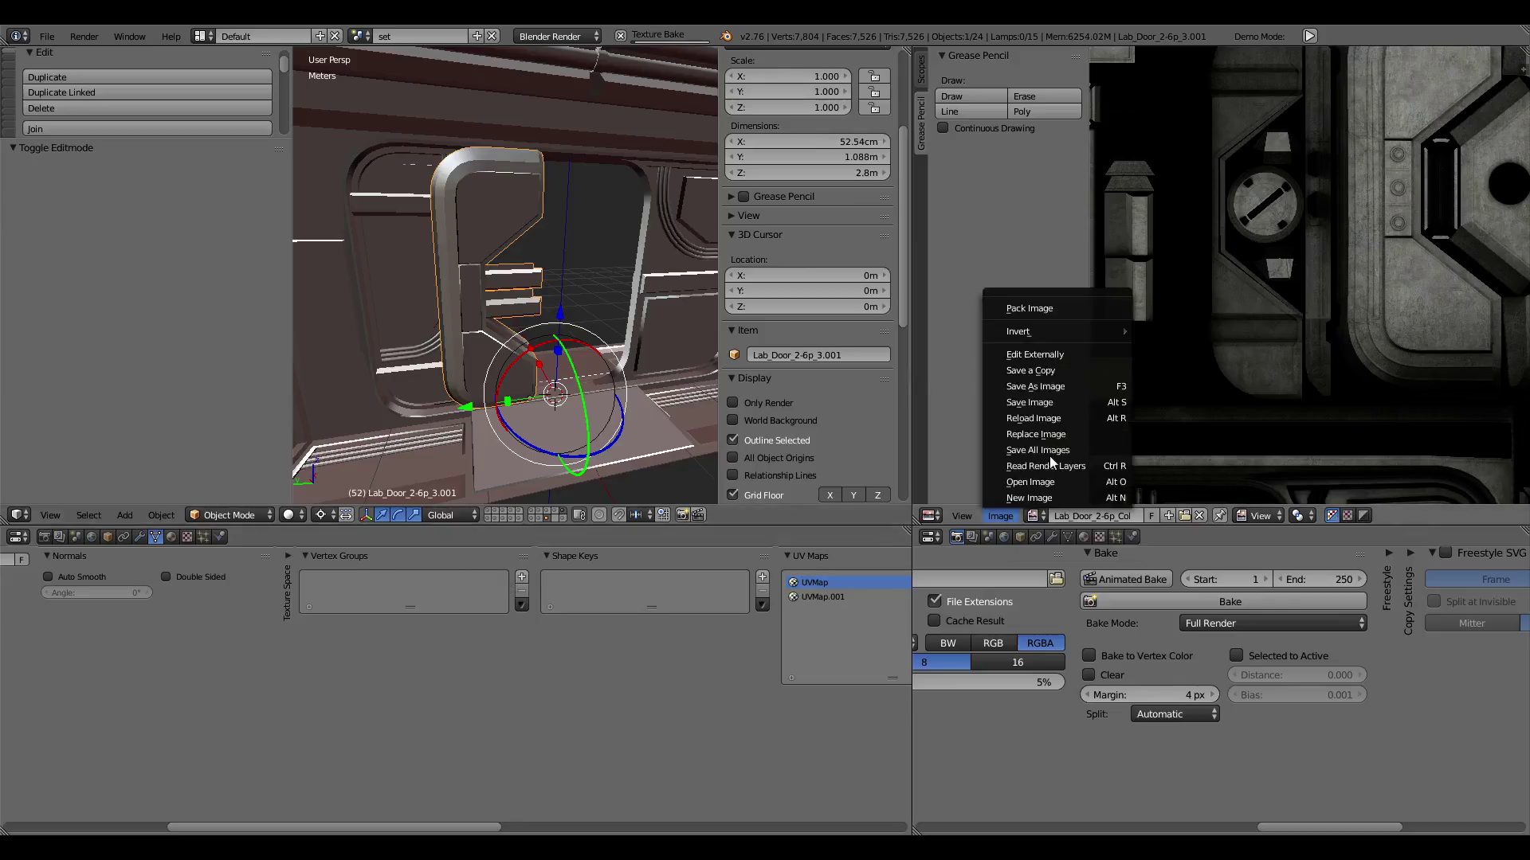
left_click(1036, 386)
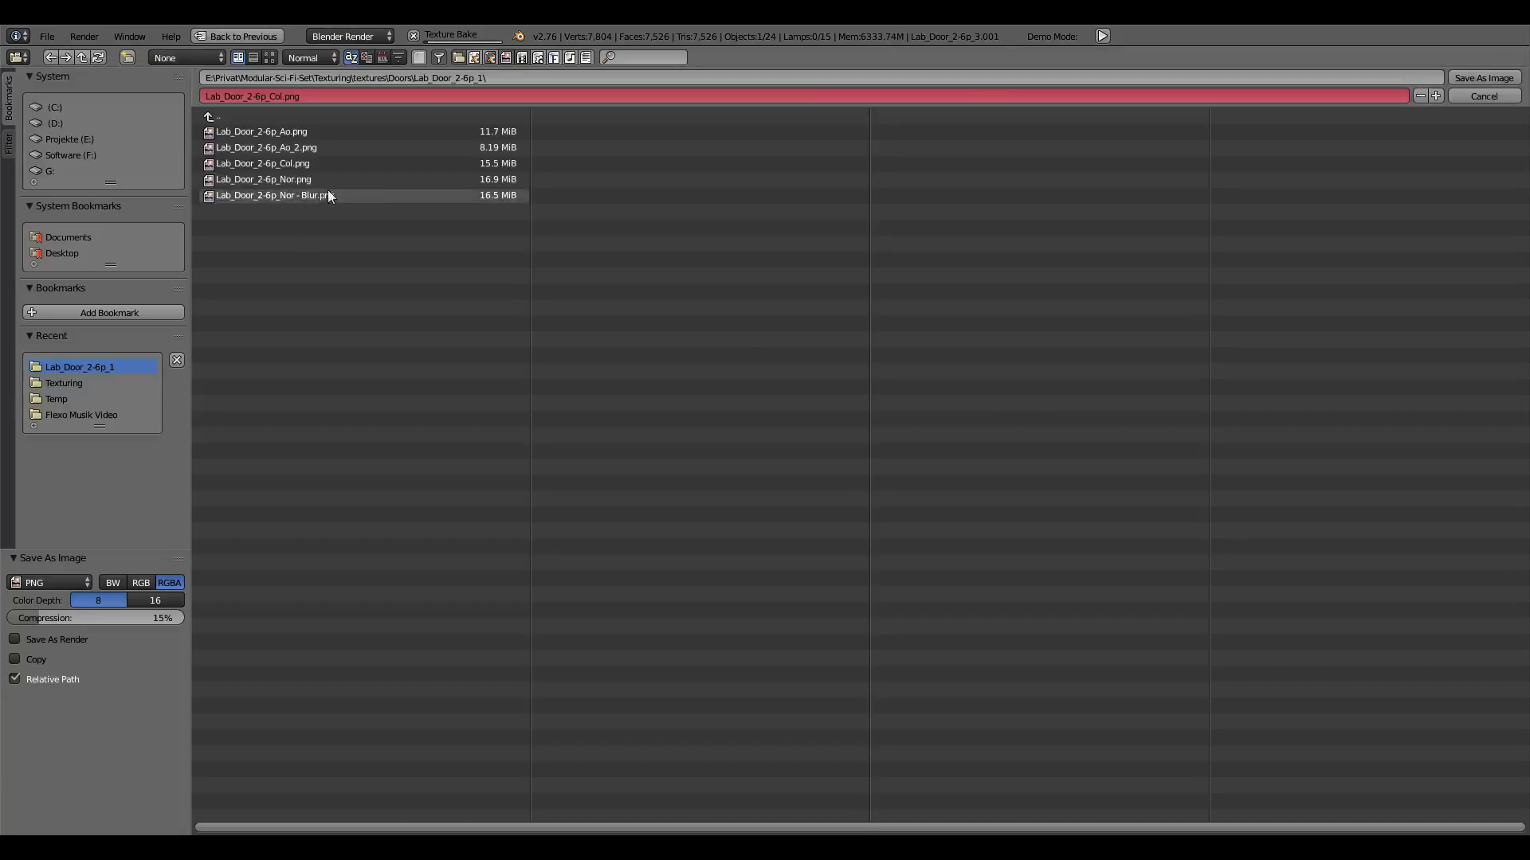
left_click(1473, 77)
Step: Maximize the 3D view with Texture shading and zoom out to the whole door
key("shift+space")
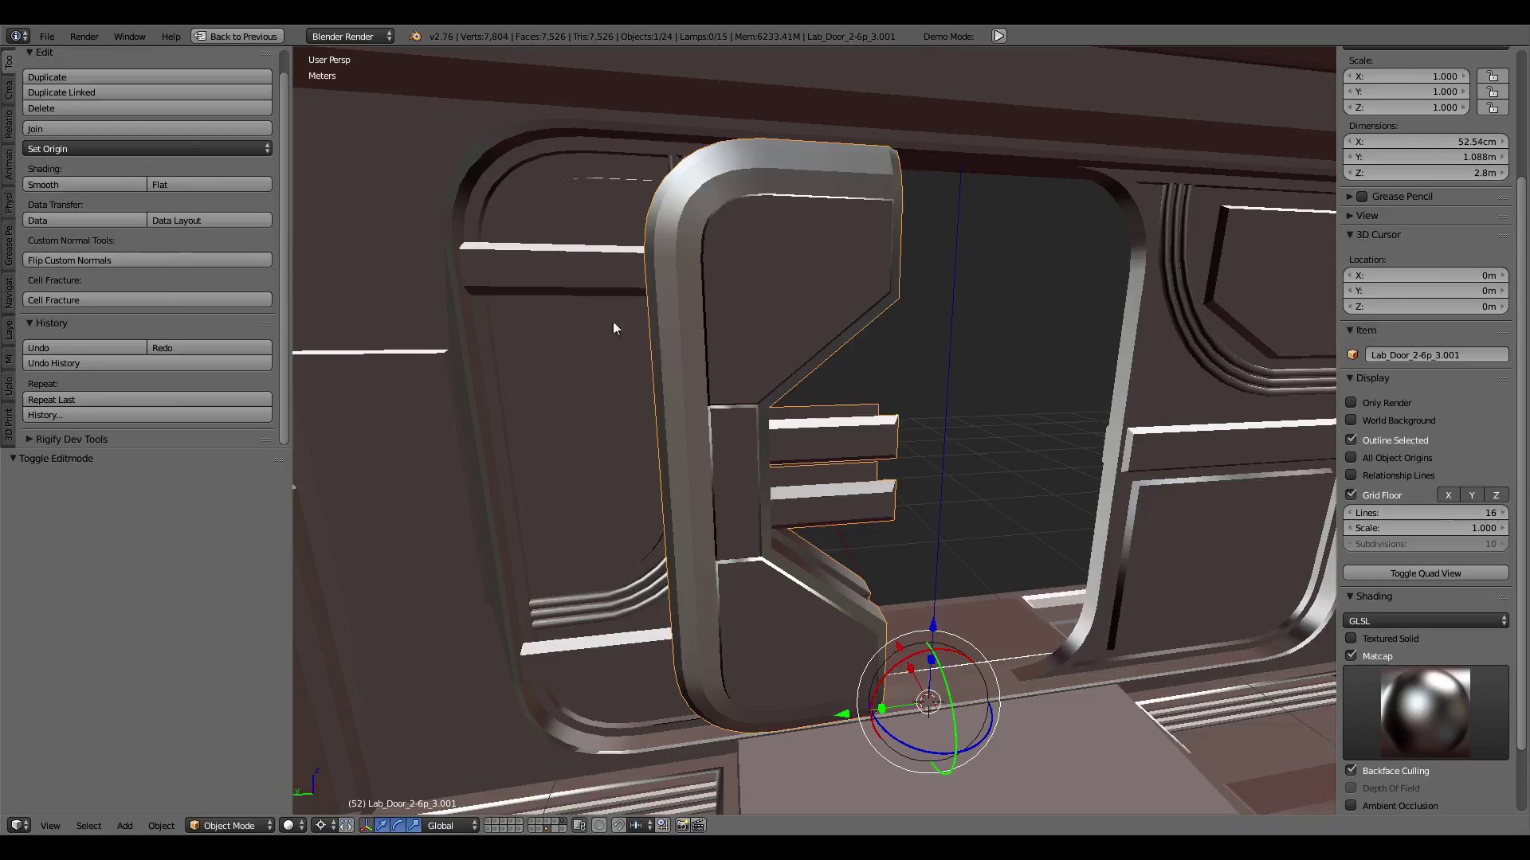
left_click(287, 825)
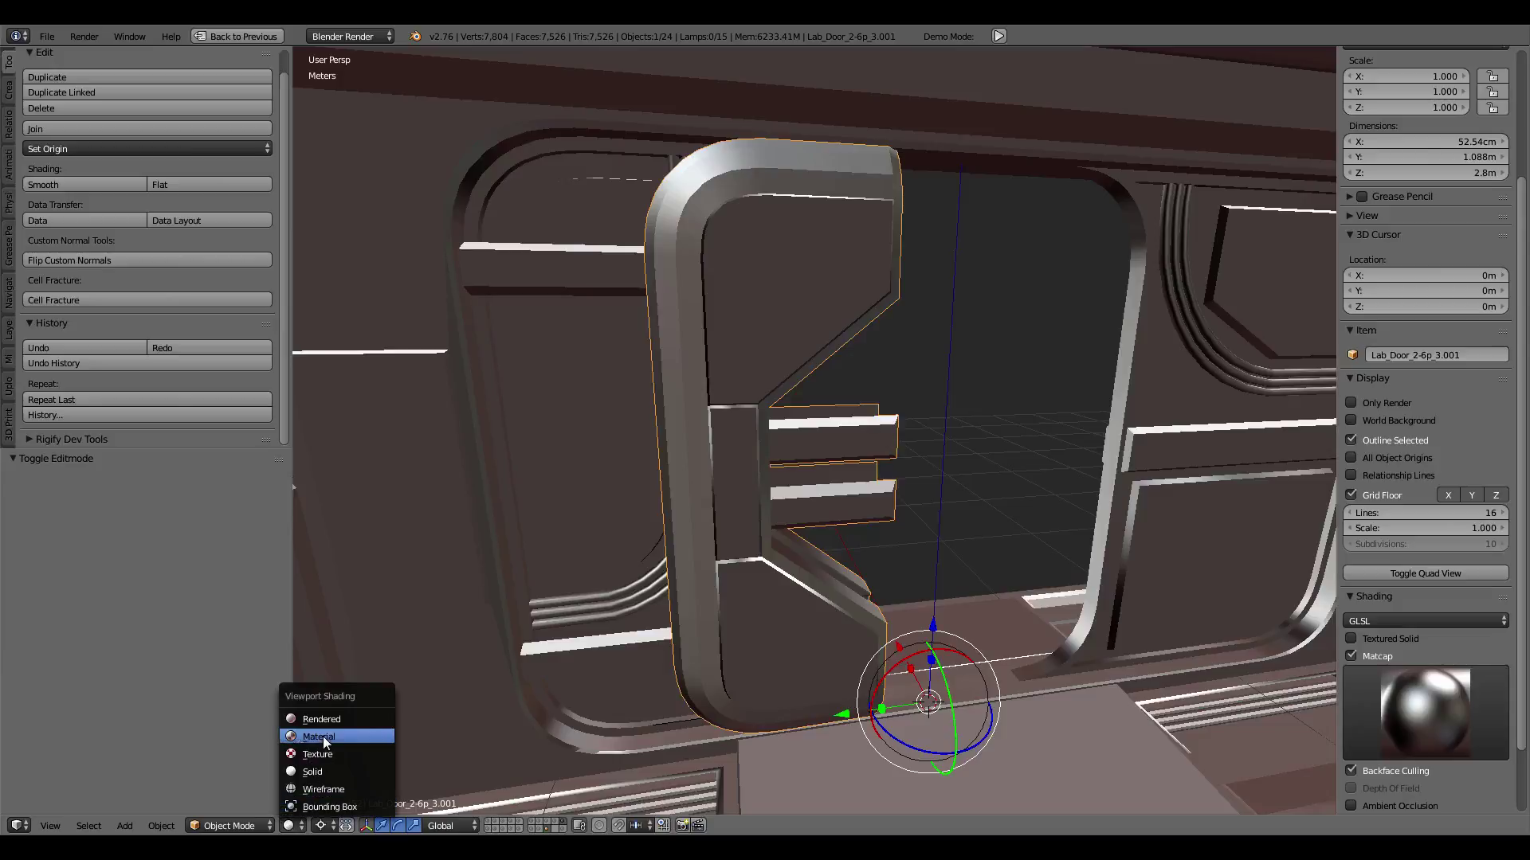
left_click(323, 736)
scroll(889, 452, "up", 3)
scroll(829, 413, "down", 3)
scroll(854, 418, "down", 2)
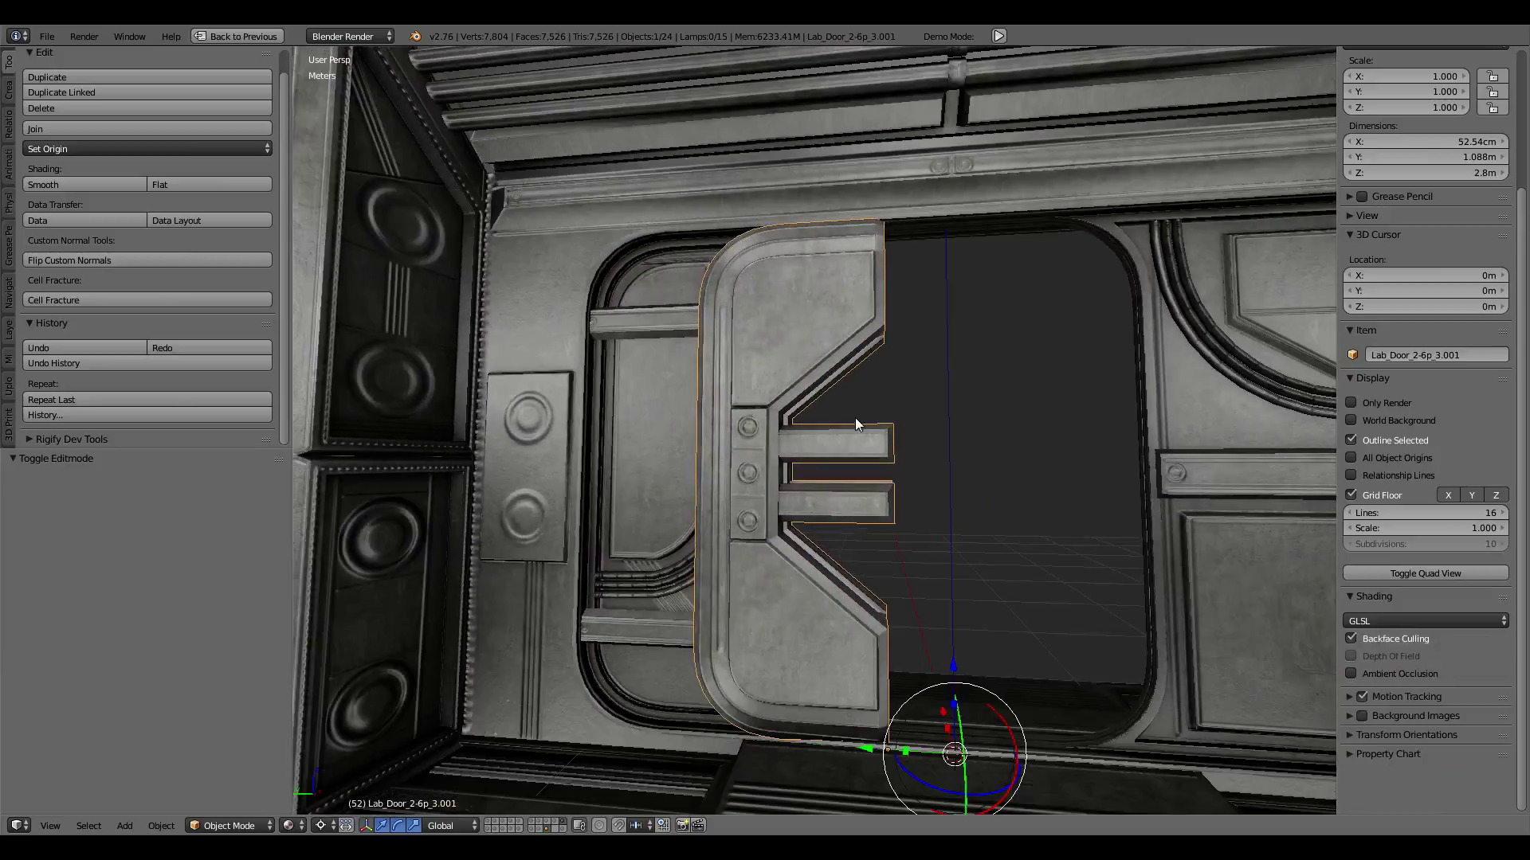
scroll(860, 415, "down", 3)
Step: Unlink Texture.121 from the door material's texture slots
key("shift+space")
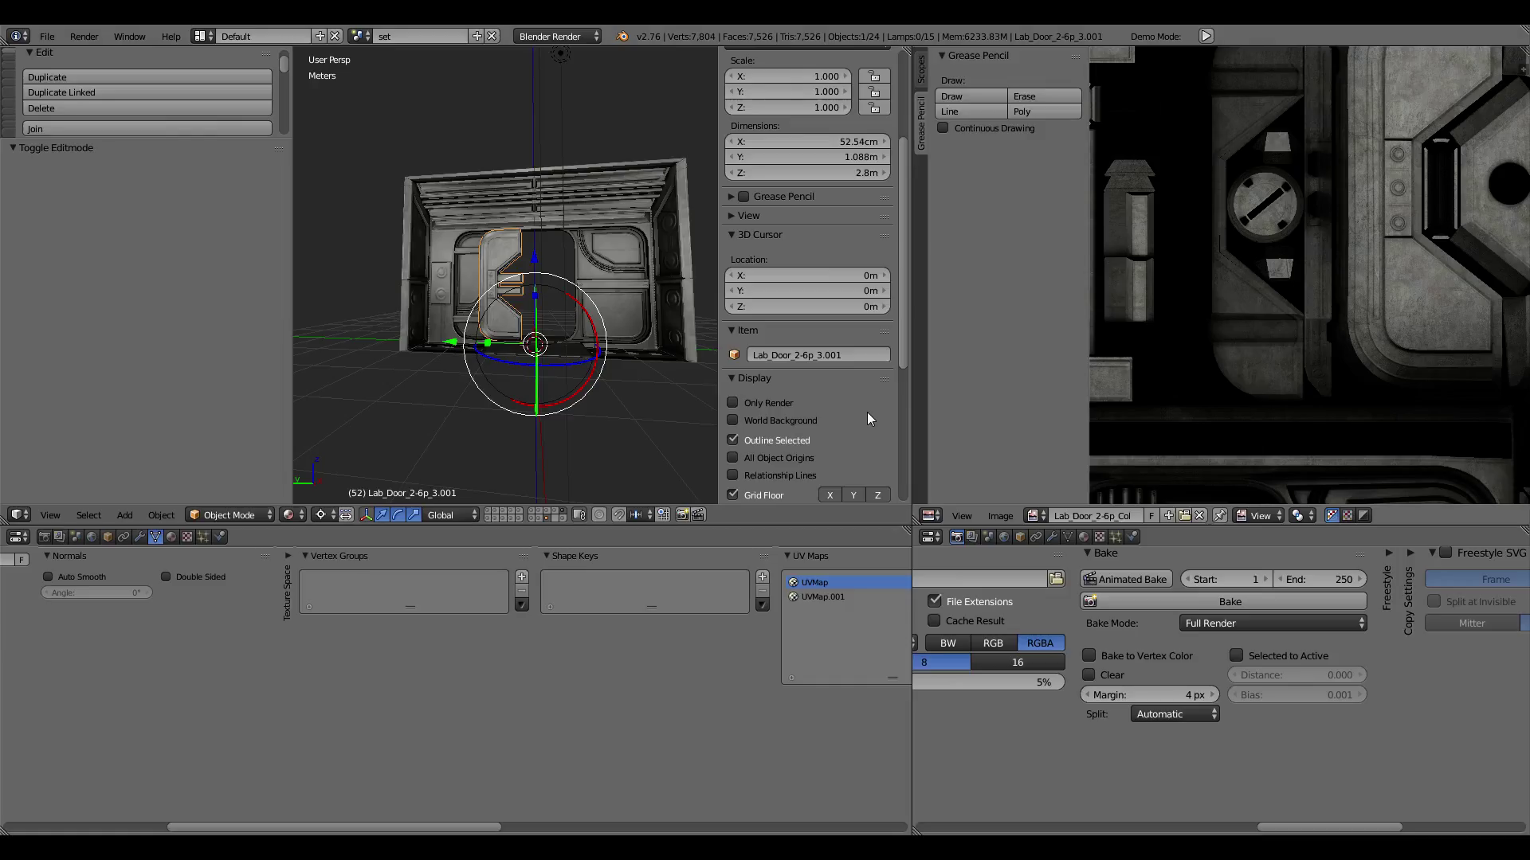
left_click(170, 537)
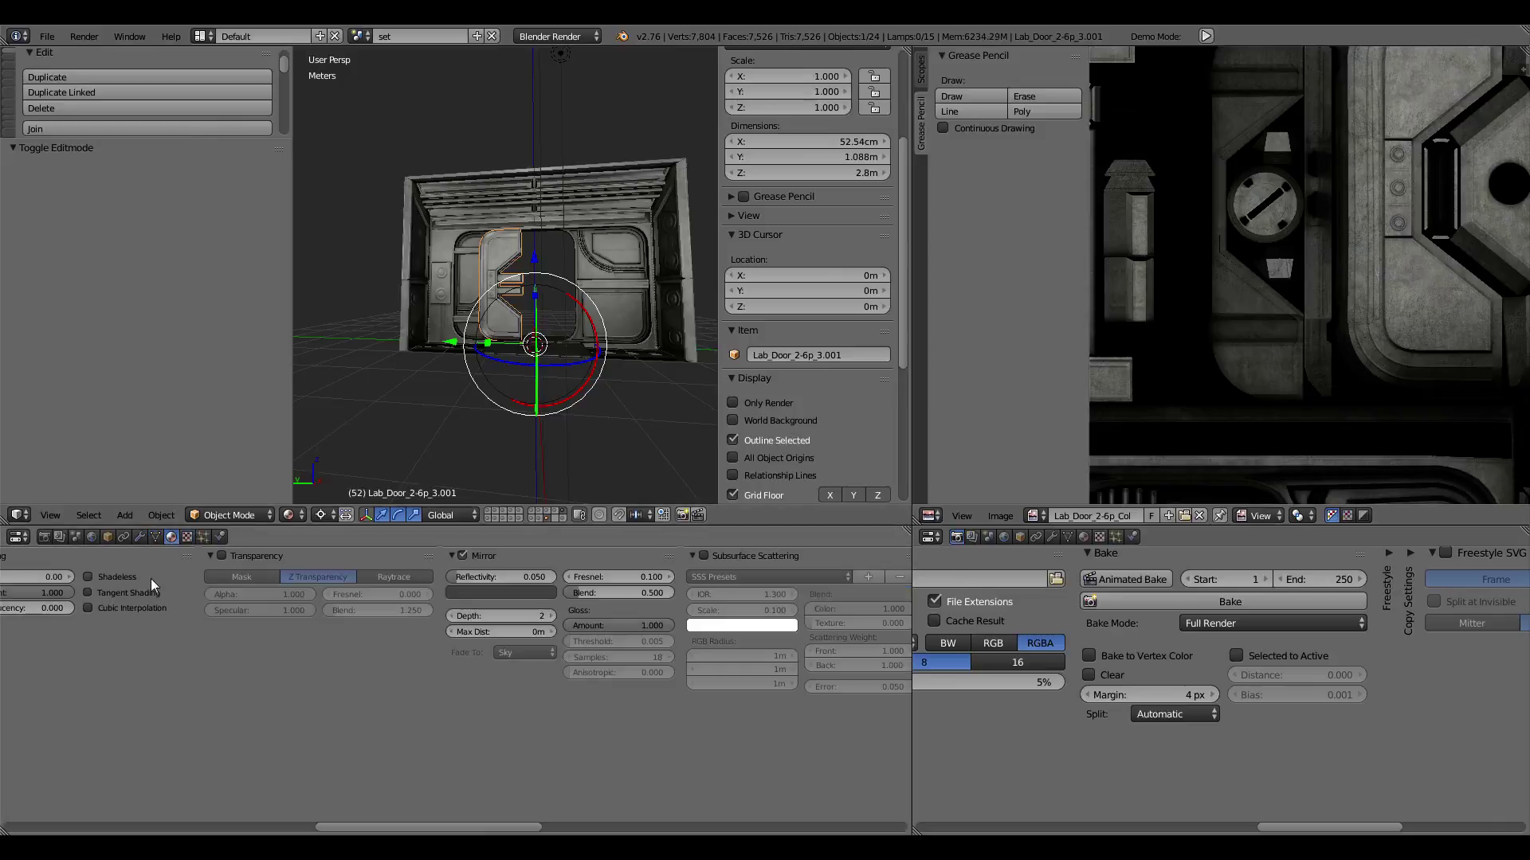
left_click(186, 537)
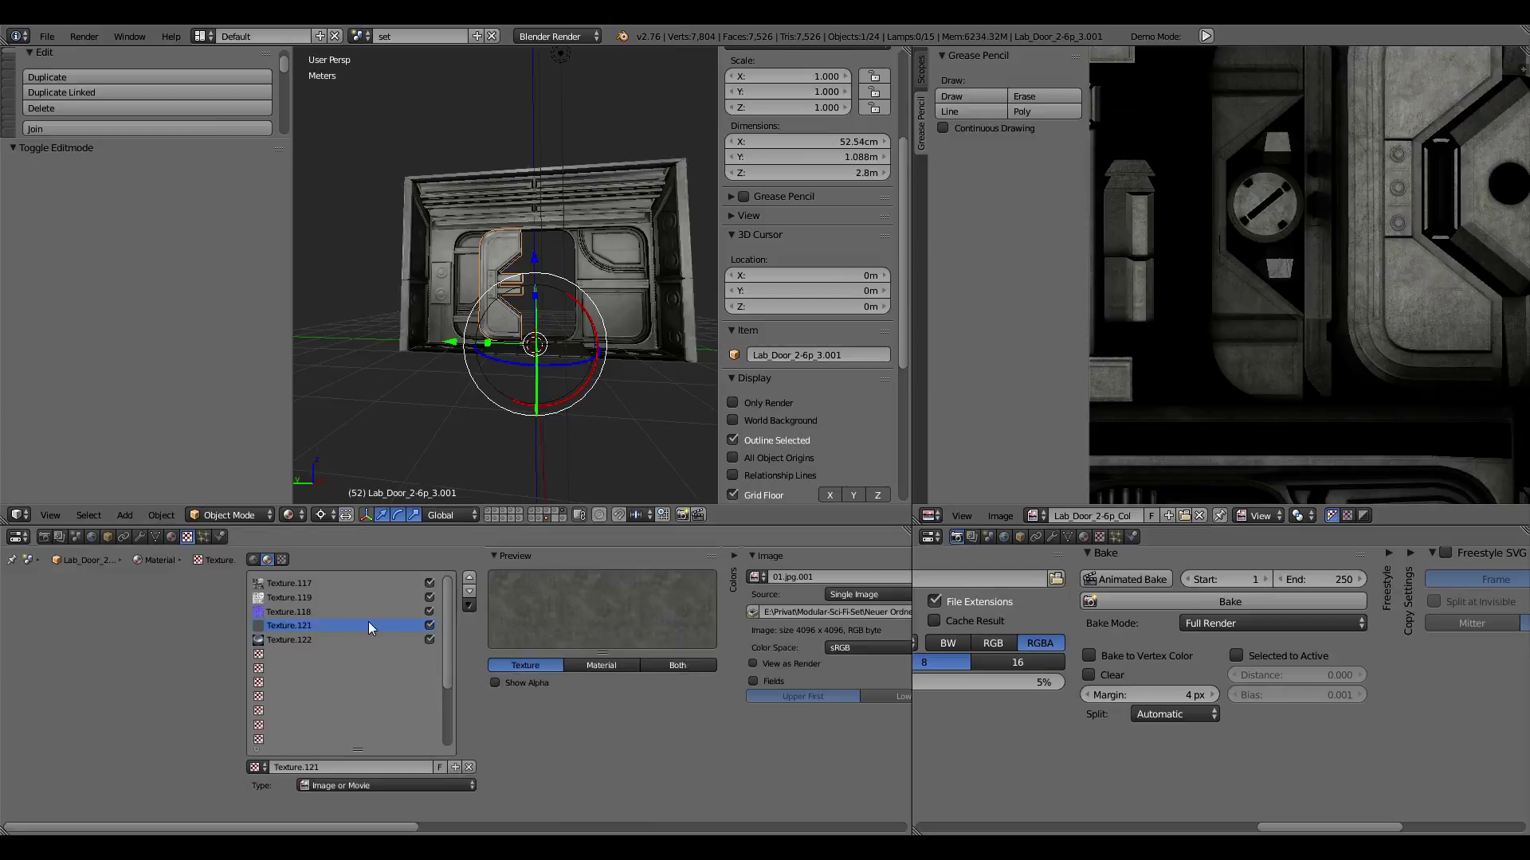
left_click(469, 767)
Step: Disable Texture.117 and Texture.119 and move the slots down, leaving the top slot empty
left_click(300, 609)
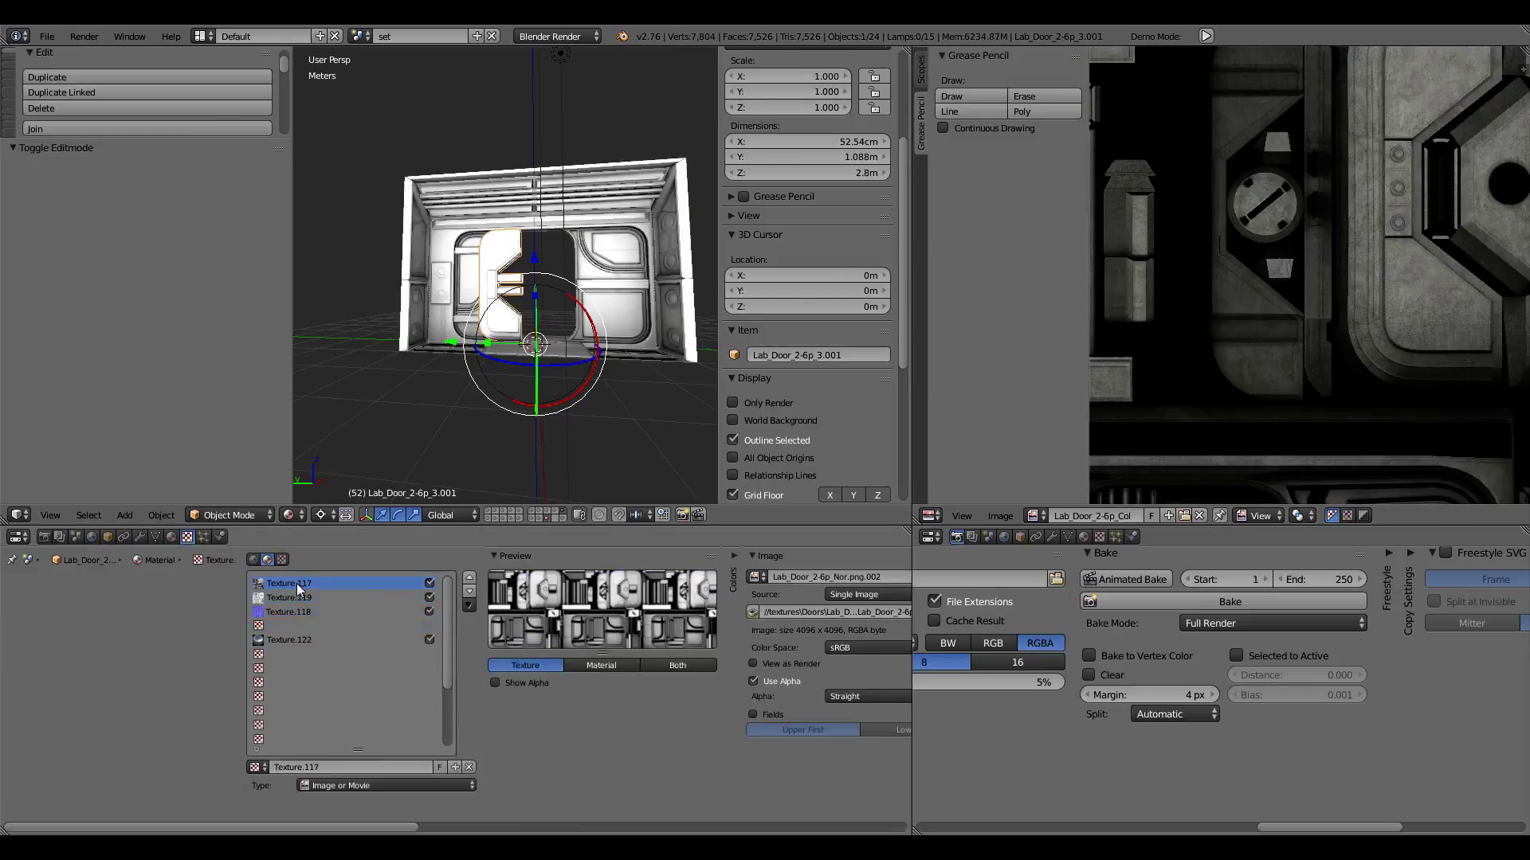
left_click(356, 612)
left_click(469, 592)
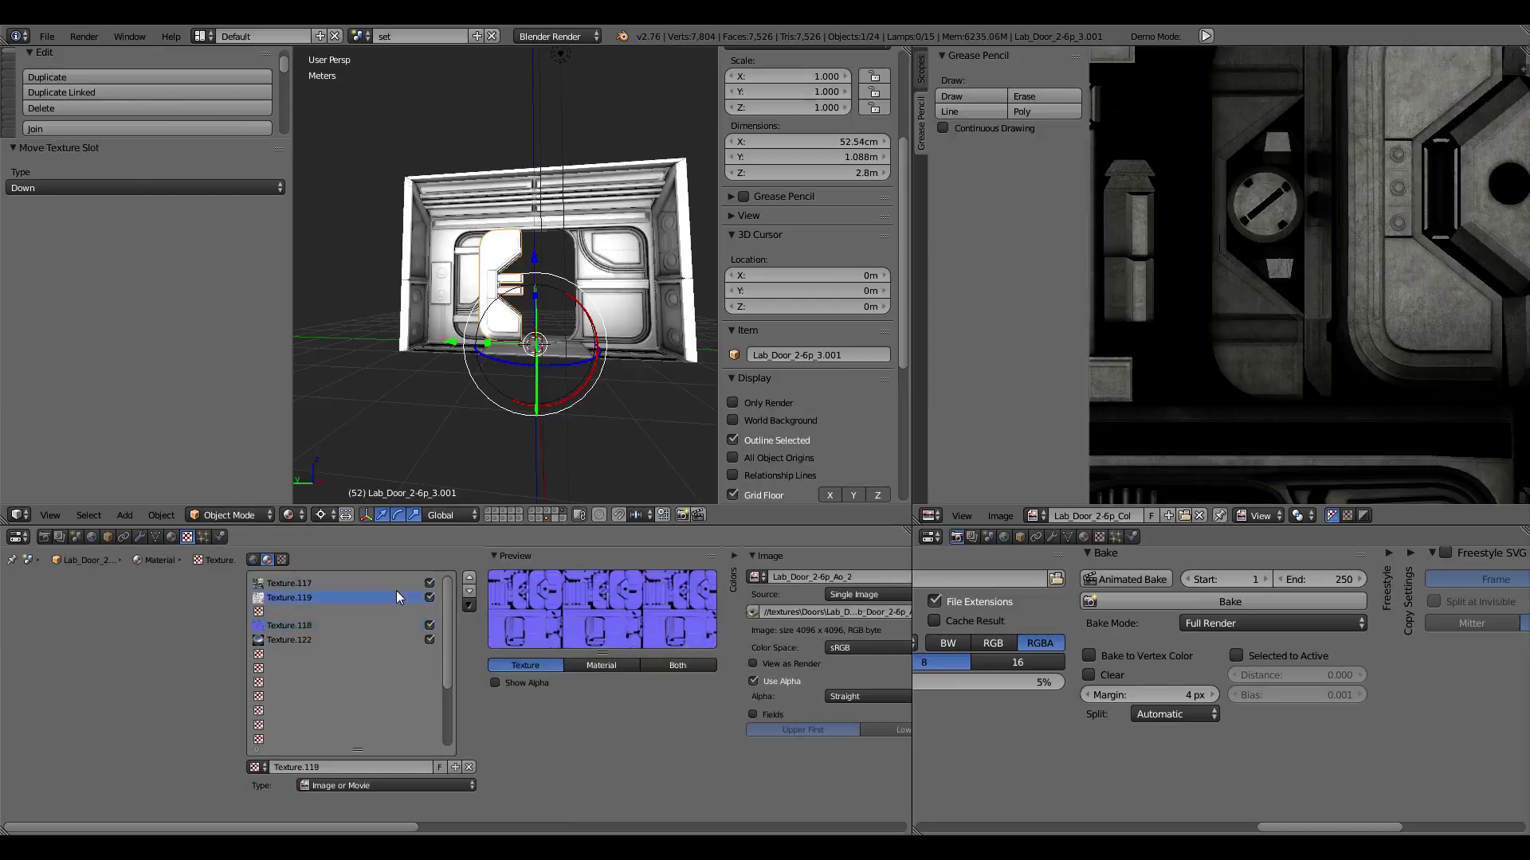
left_click(405, 599)
left_click(429, 597)
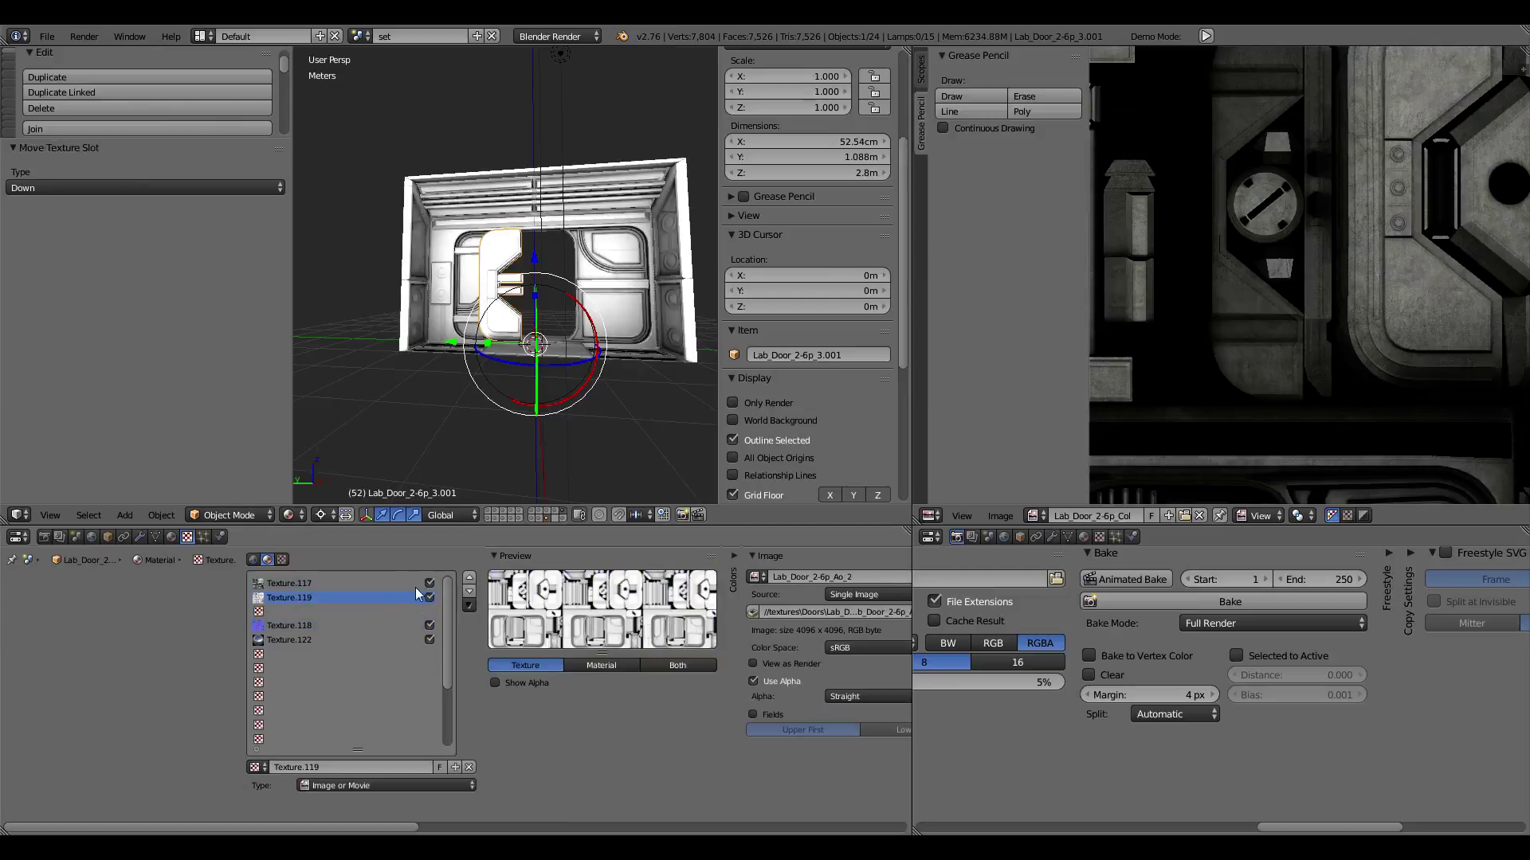
left_click(415, 586)
left_click(429, 583)
left_click(430, 598)
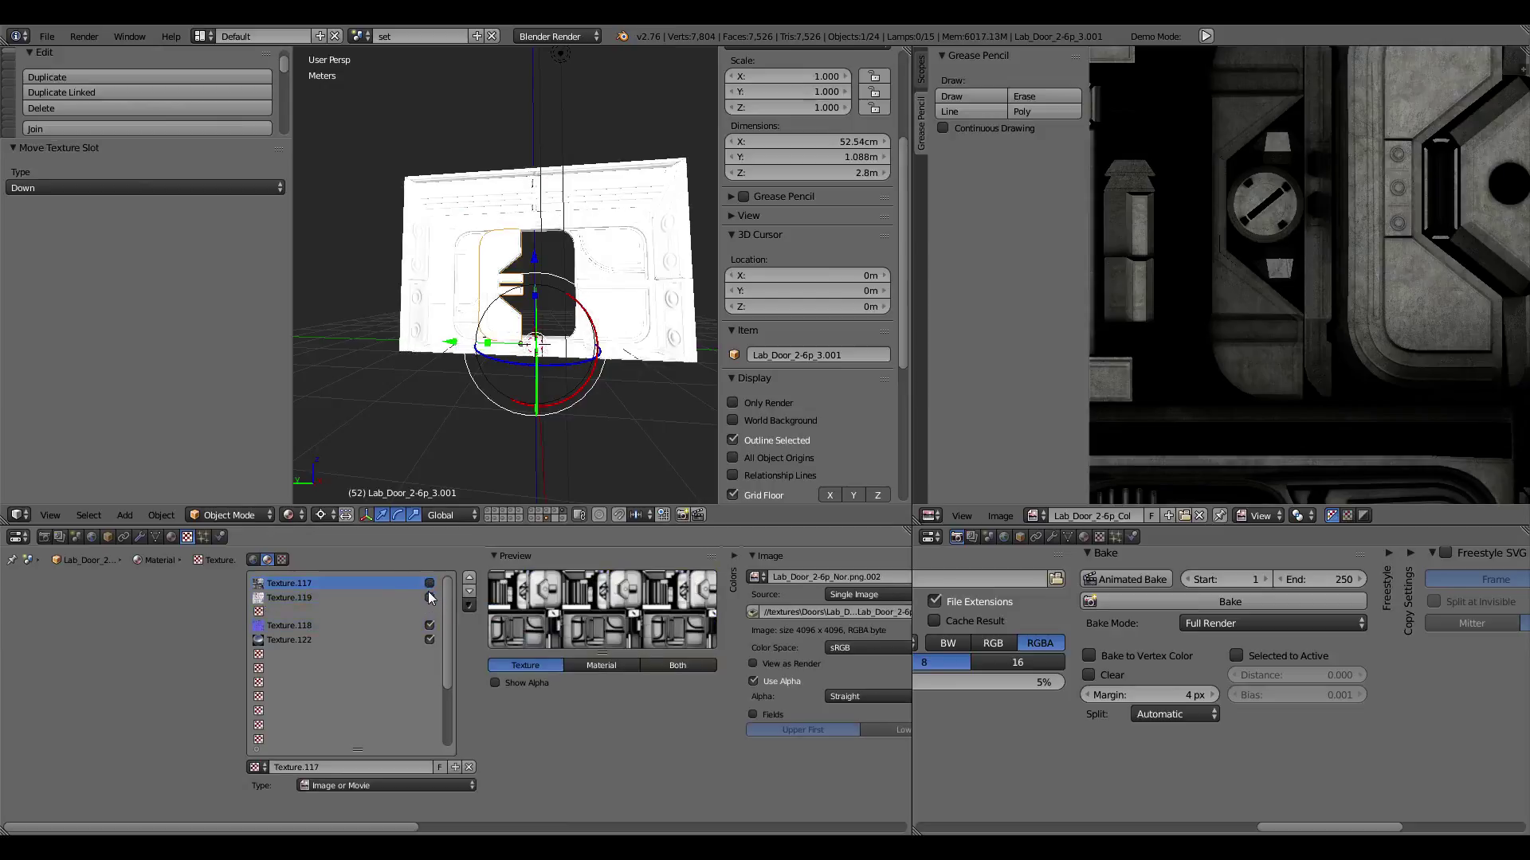
left_click(470, 592)
left_click(408, 584)
left_click(469, 591)
Step: Add a new texture in the empty top slot
left_click(389, 583)
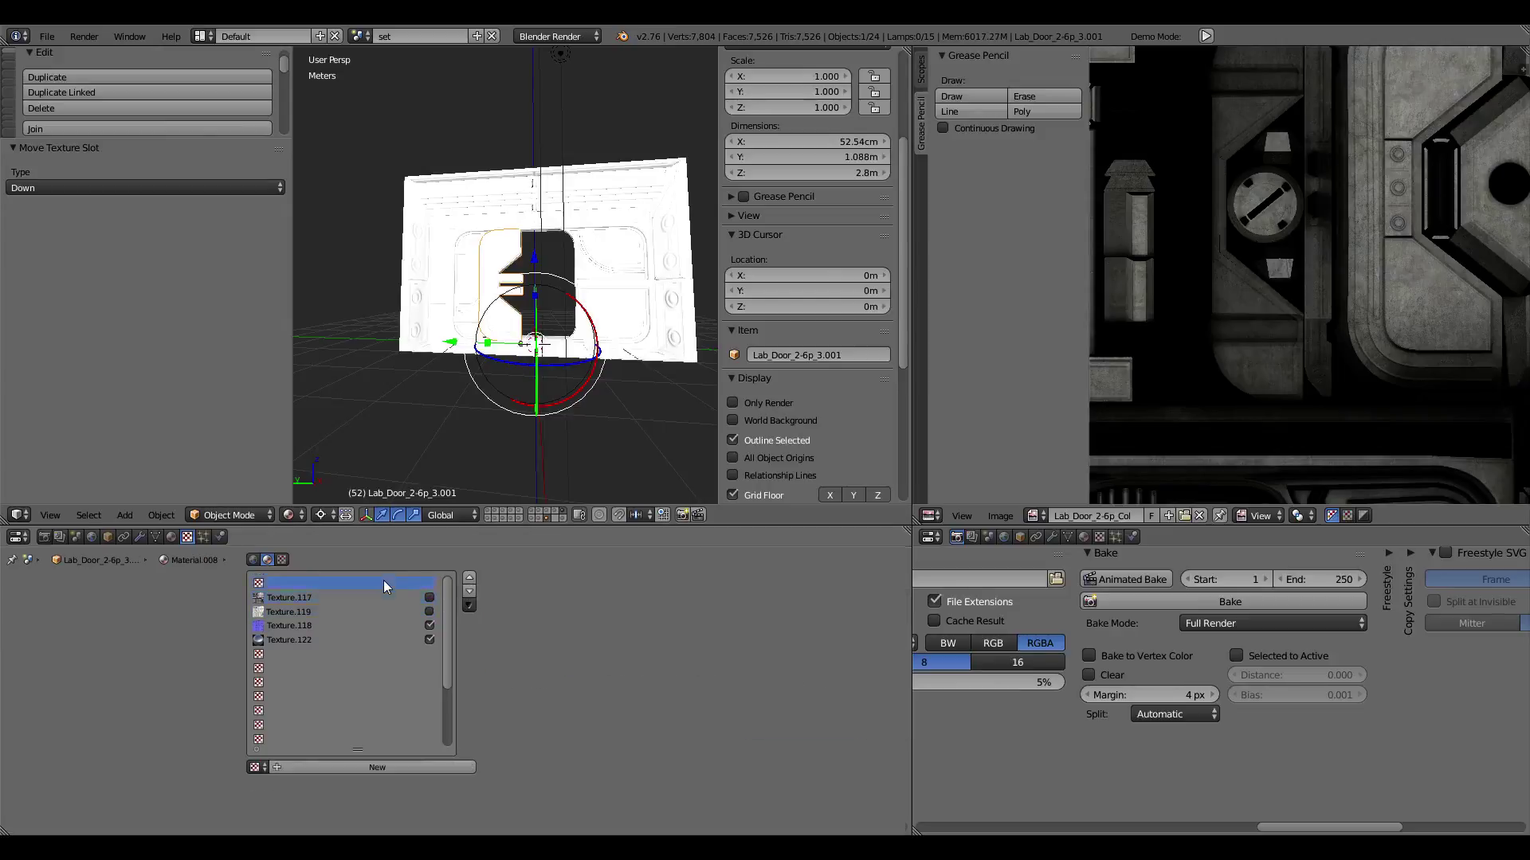
left_click(401, 768)
left_click(880, 577)
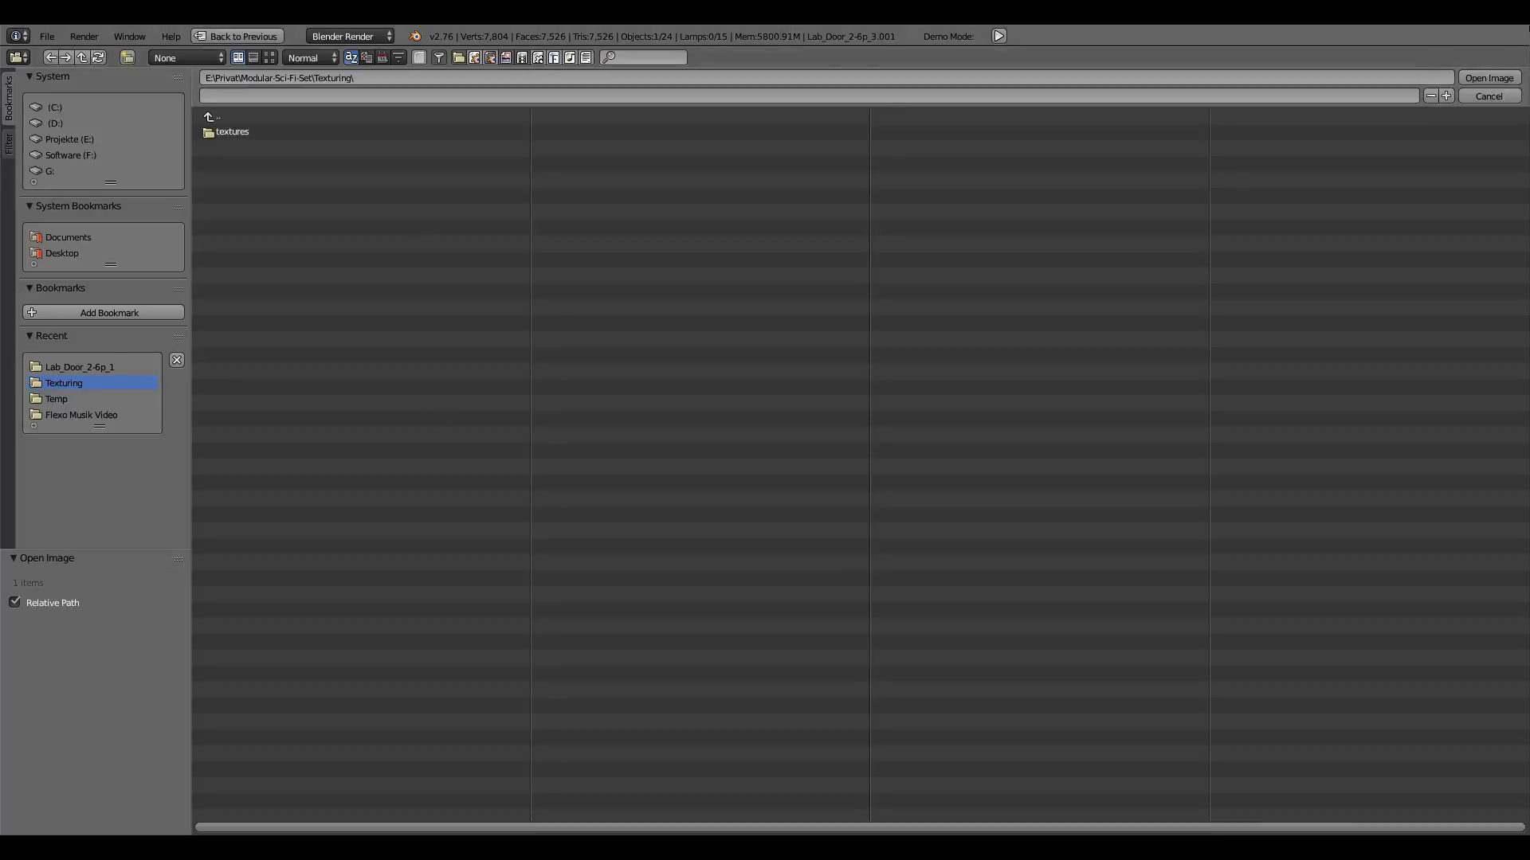
left_click(1490, 95)
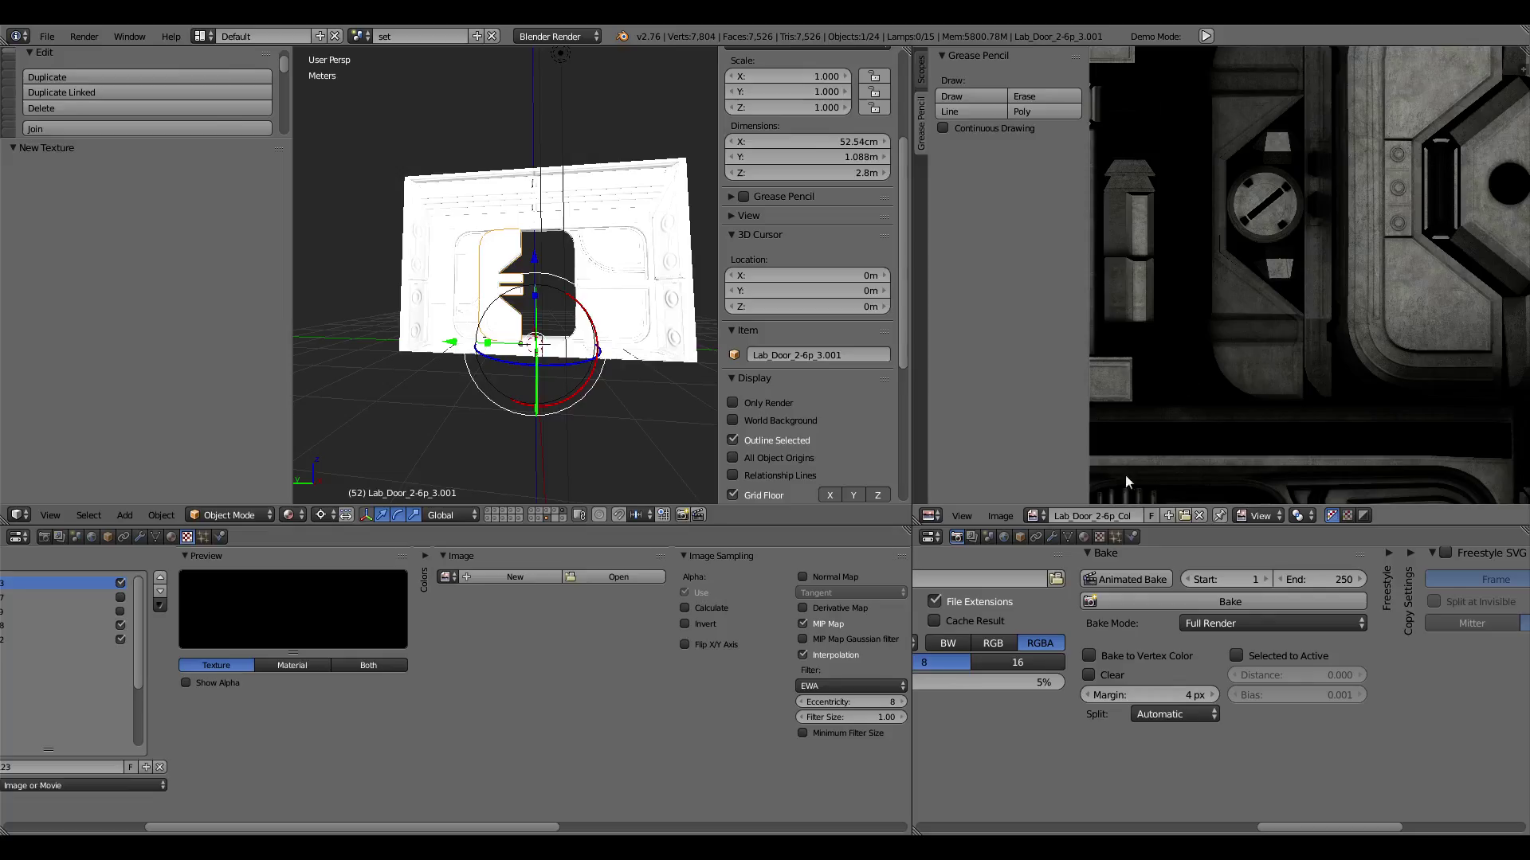
Step: Save the baked colour image to disk
left_click(1000, 516)
left_click(1066, 410)
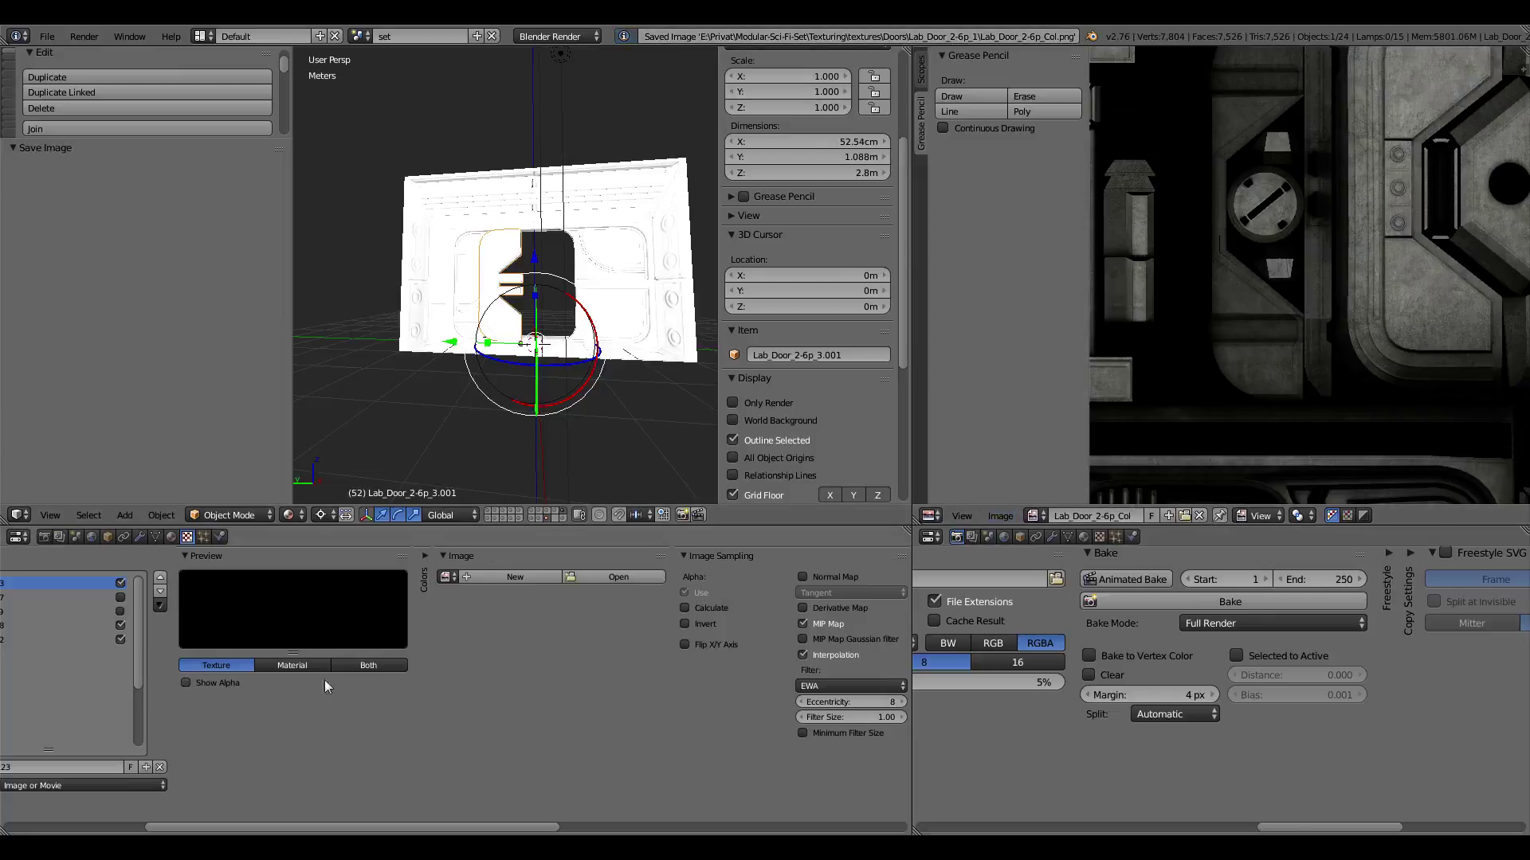
middle_click_drag(342, 686, 454, 699)
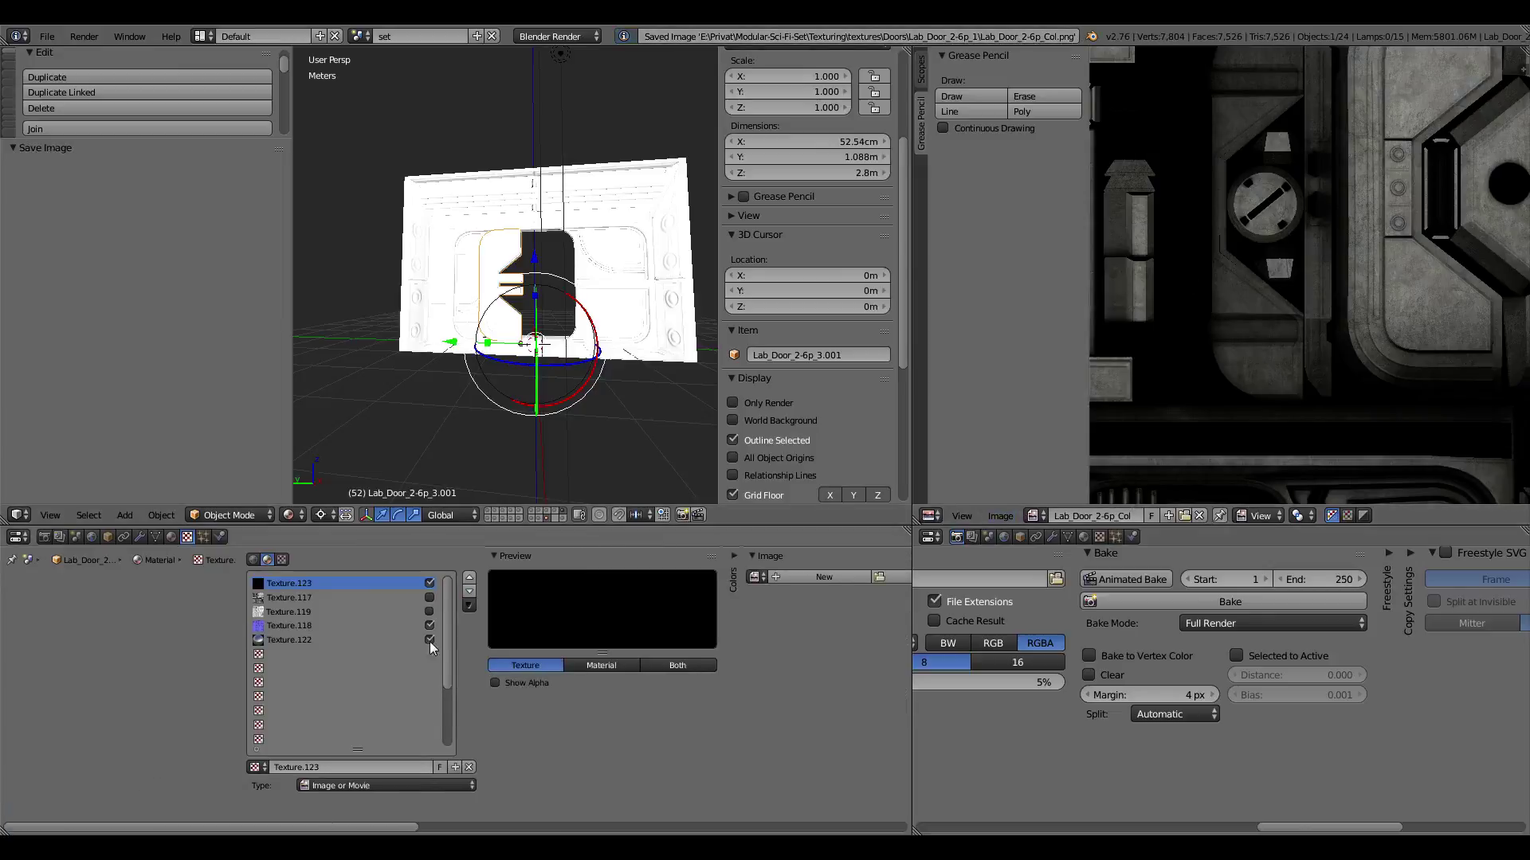
middle_click_drag(525, 631, 243, 631)
Step: Load Lab_Door_2-6p_Col.png from the Lab_Door_2-6p_1 folder into the new texture
left_click(672, 573)
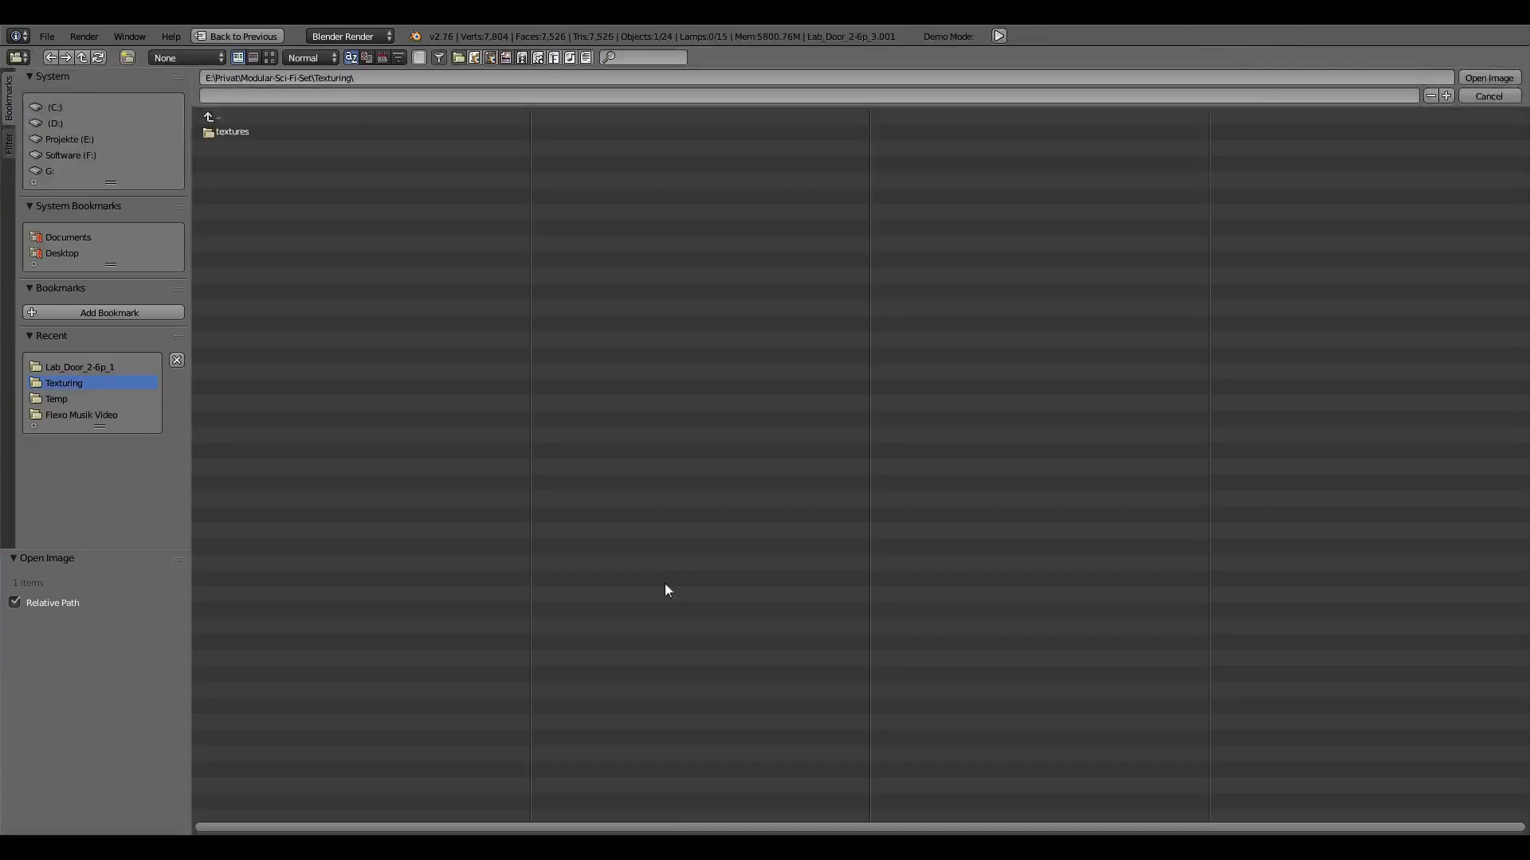
left_click(102, 366)
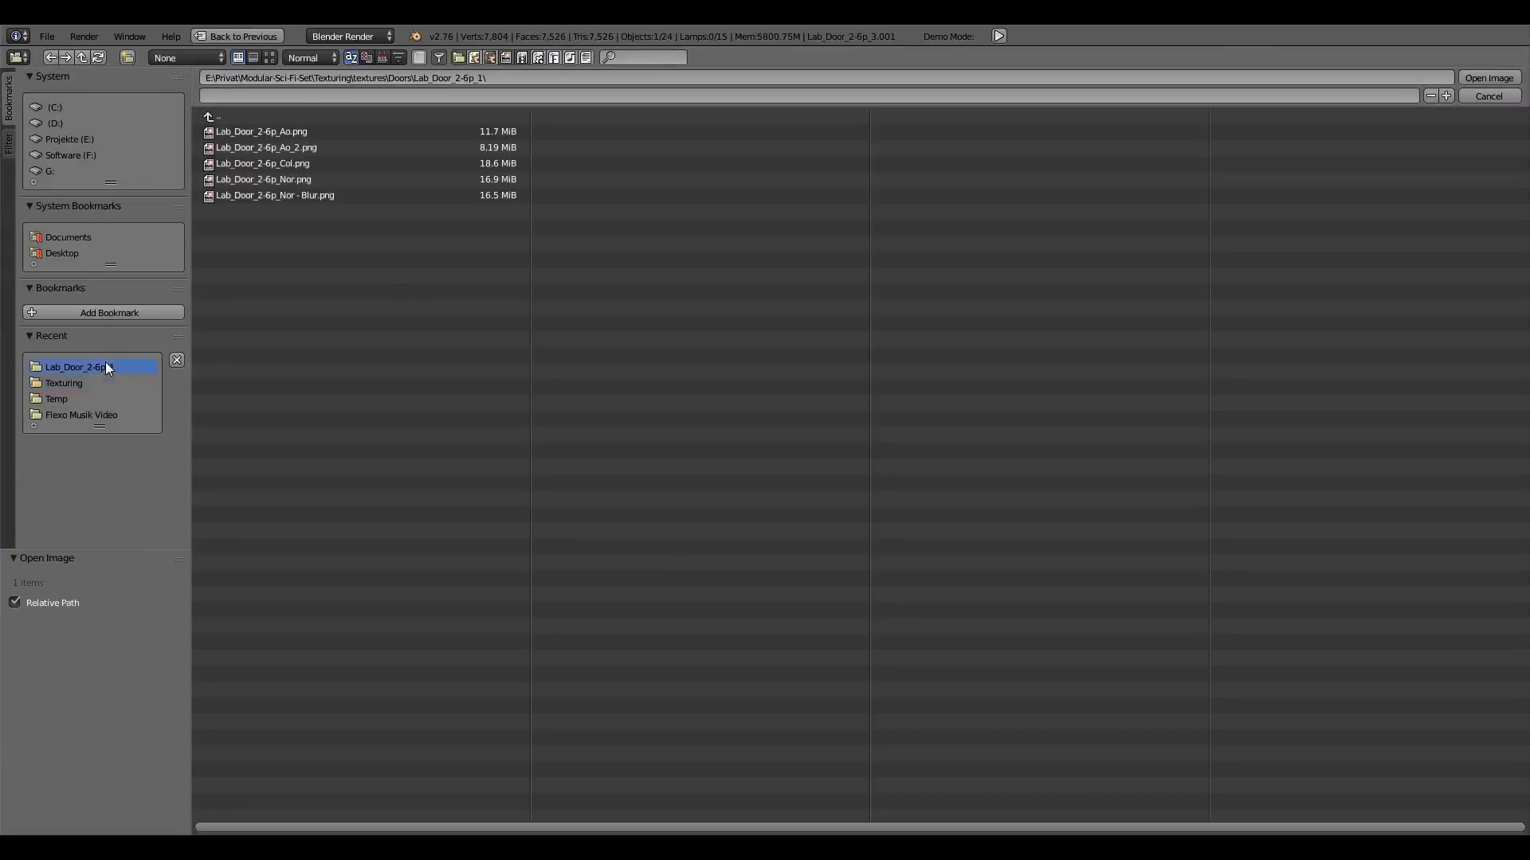
left_click(374, 57)
left_click(271, 60)
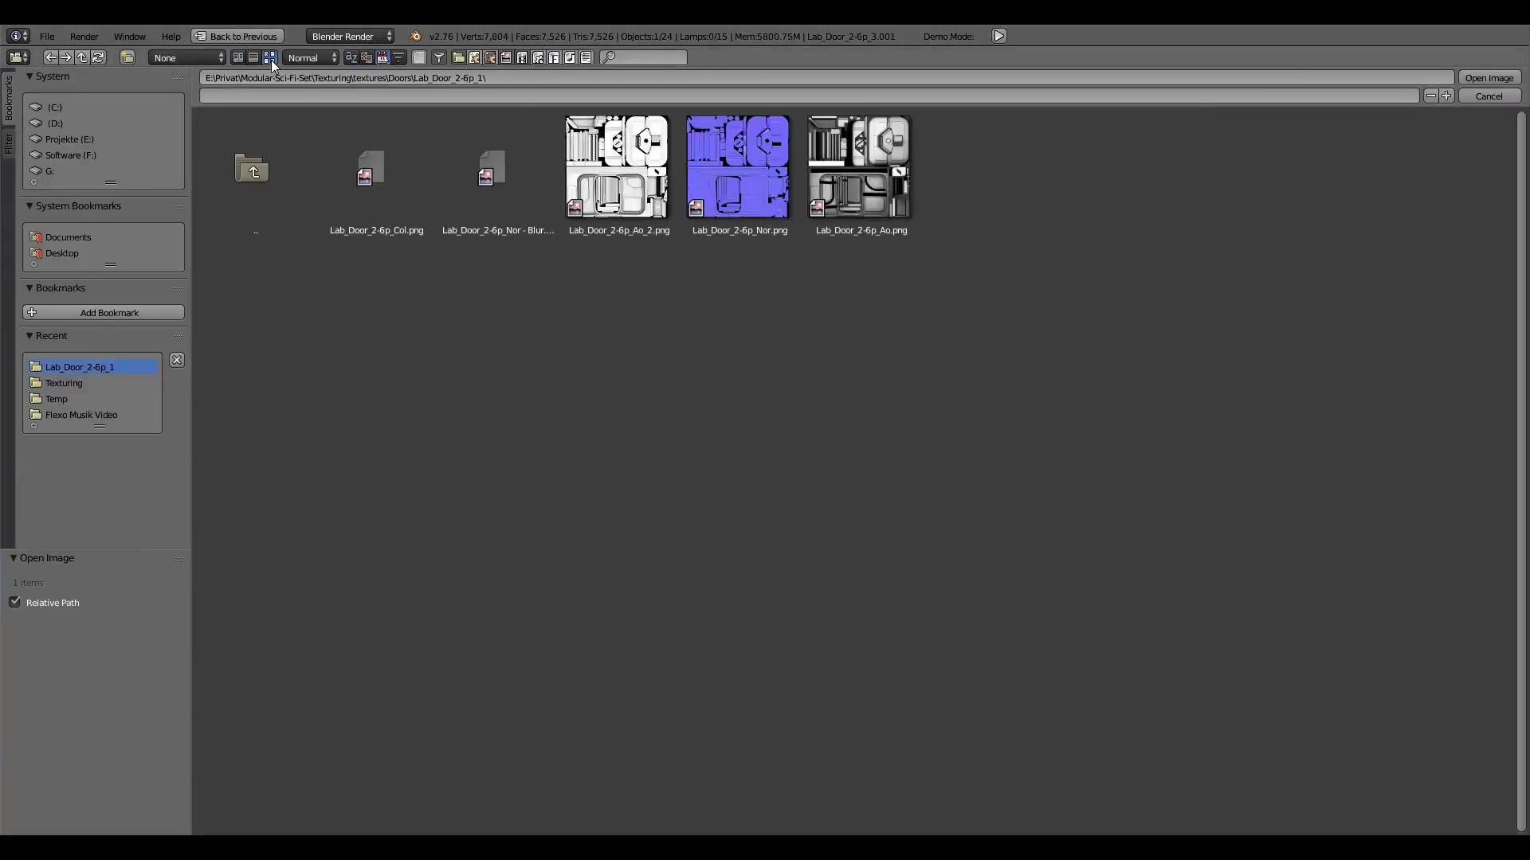
left_click(388, 186)
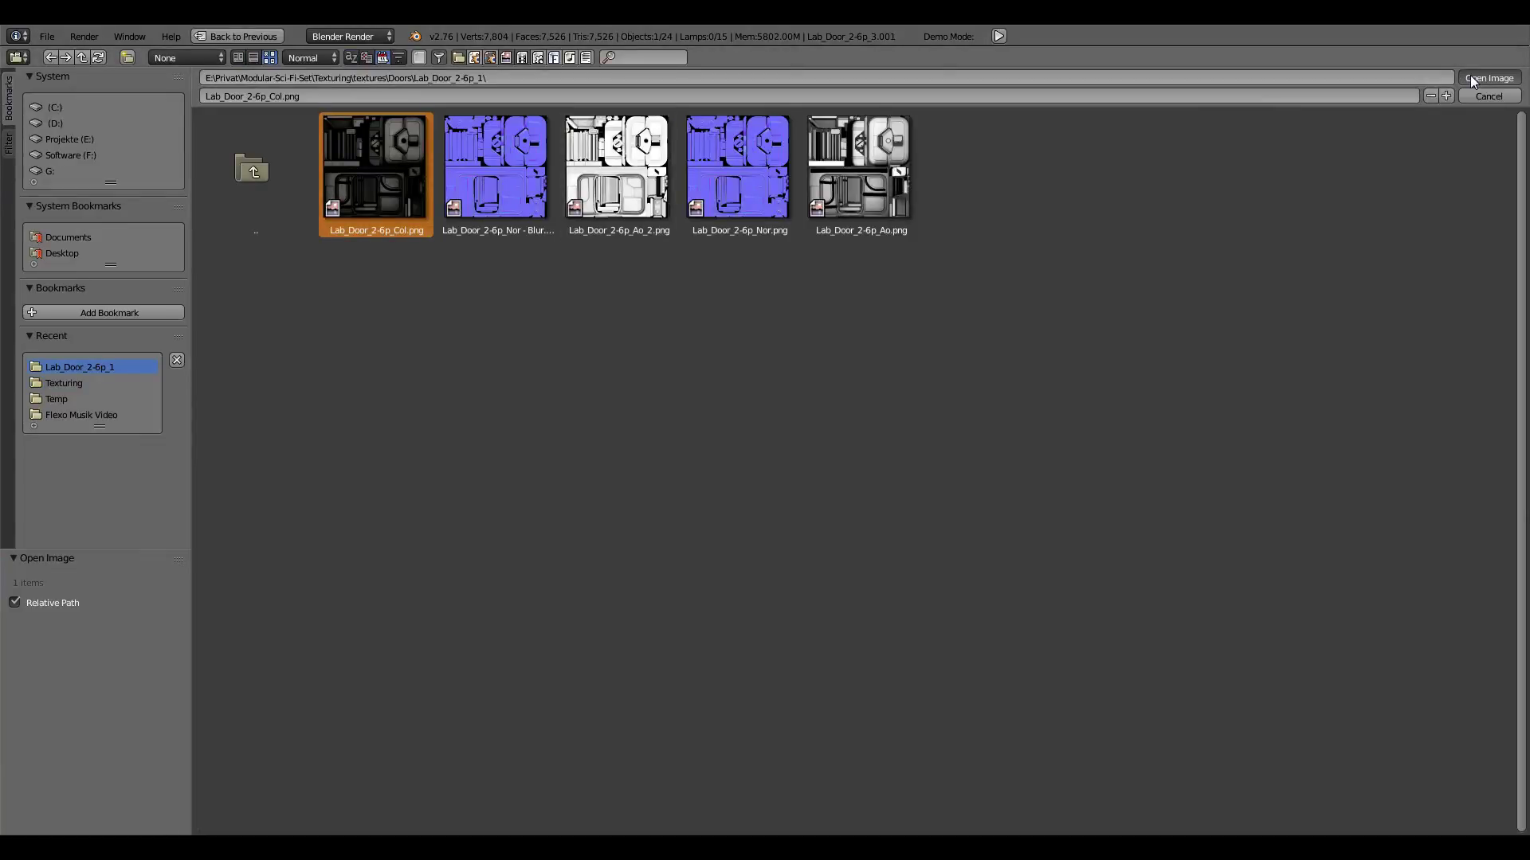
left_click(1473, 80)
scroll(572, 338, "up", 2)
Step: Maximize the 3D view and orbit the textured door from angled and frontal views
scroll(572, 338, "up", 2)
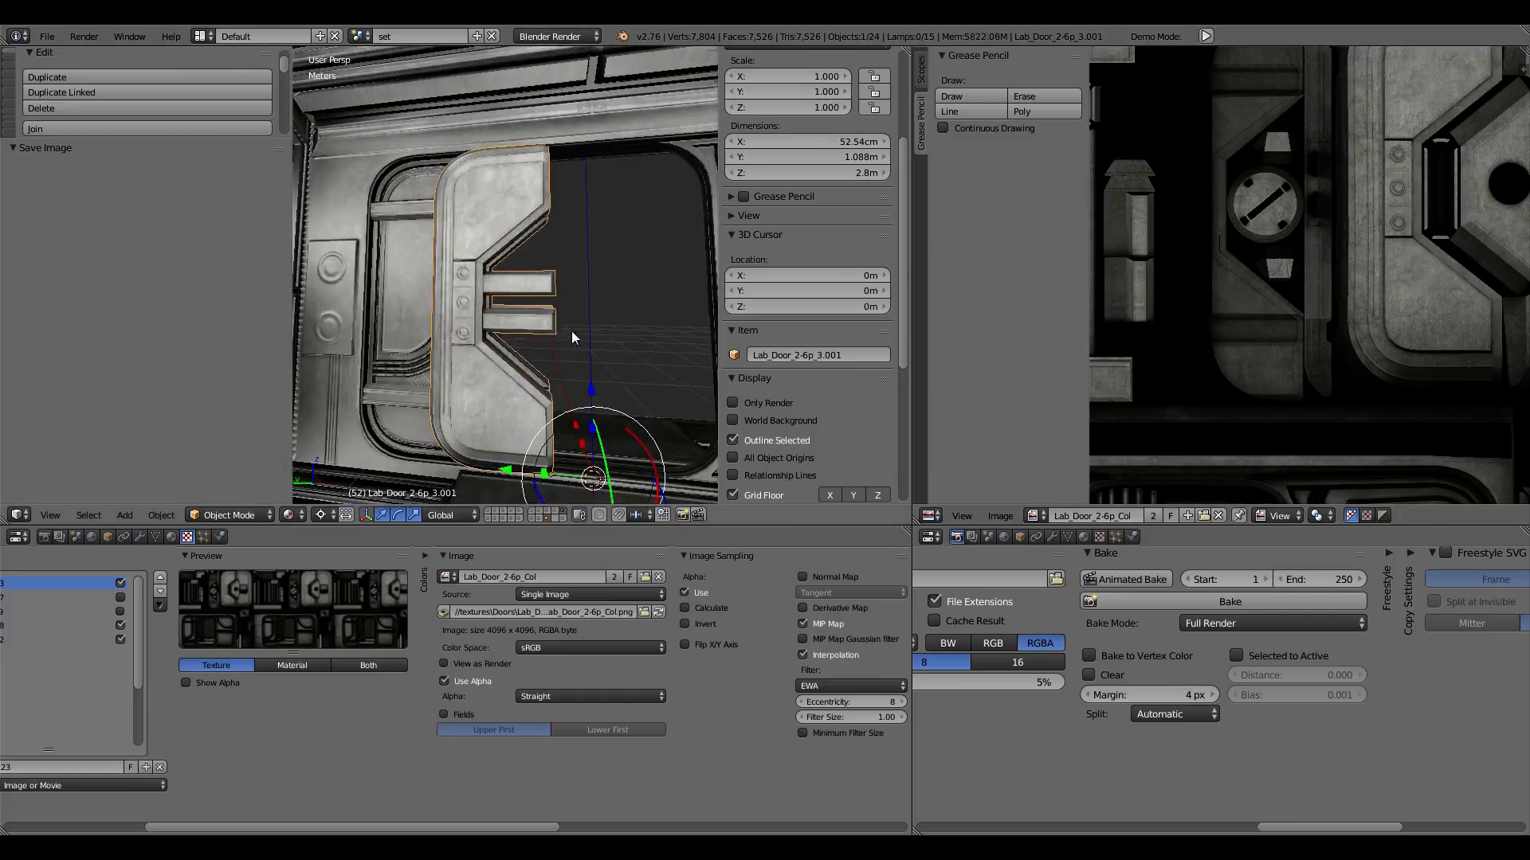
scroll(572, 338, "up", 2)
key("ctrl+space")
scroll(850, 191, "up", 3)
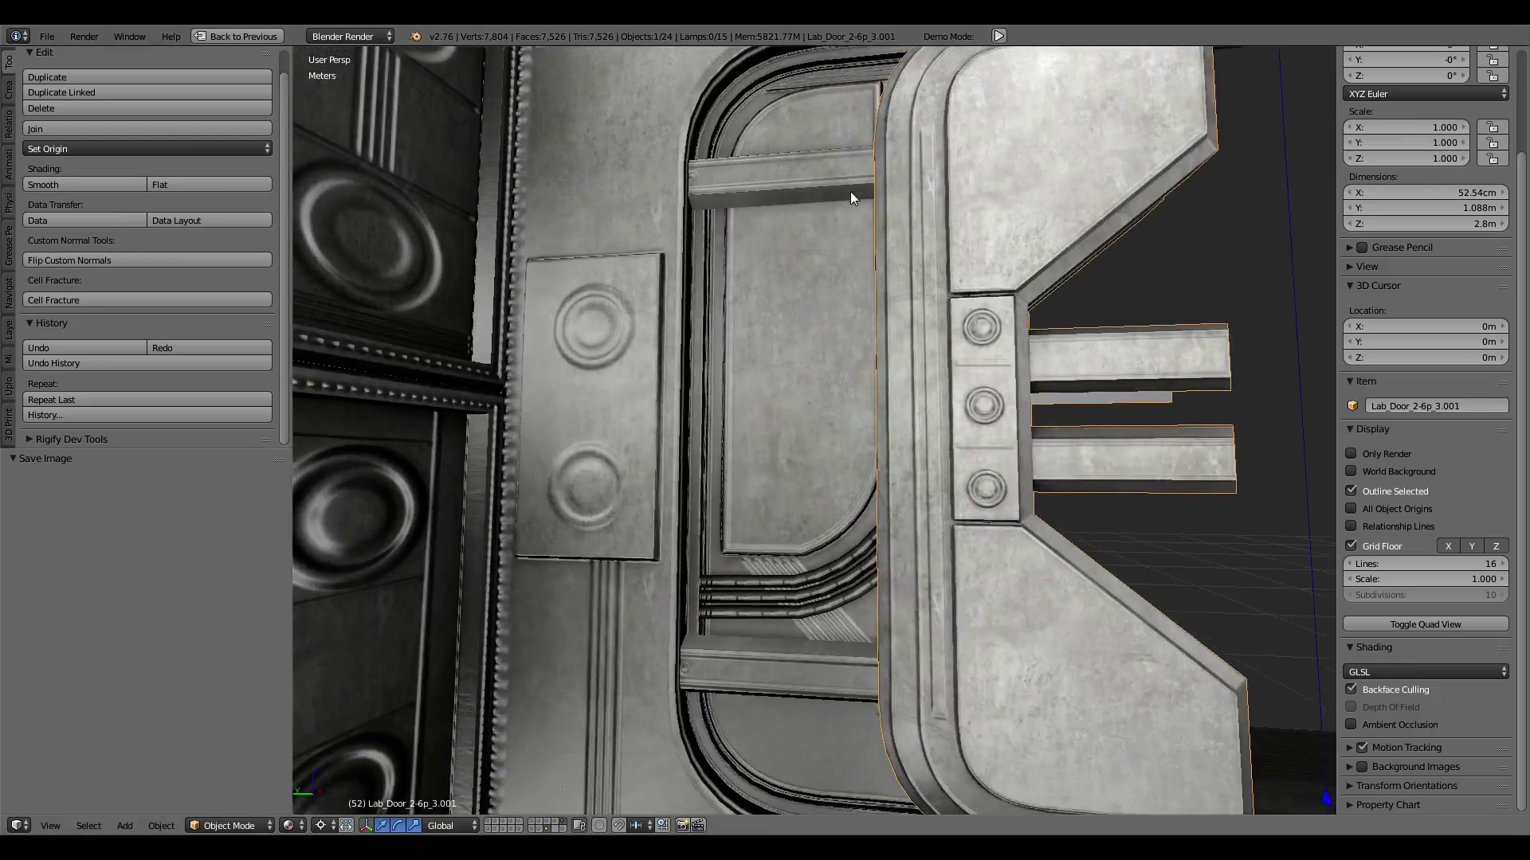
mouse_move(849, 192)
middle_mouse_down()
mouse_move(796, 314)
mouse_move(847, 283)
mouse_move(683, 236)
mouse_move(802, 231)
mouse_move(729, 243)
middle_mouse_up()
scroll(725, 244, "down", 3)
scroll(719, 271, "down", 3)
mouse_move(719, 298)
middle_mouse_down()
mouse_move(672, 360)
mouse_move(595, 357)
mouse_move(510, 451)
mouse_move(519, 361)
middle_mouse_up()
scroll(479, 447, "up", 2)
scroll(519, 345, "up", 4)
mouse_move(714, 252)
middle_mouse_down()
mouse_move(741, 355)
mouse_move(833, 336)
mouse_move(806, 289)
mouse_move(935, 265)
mouse_move(972, 285)
mouse_move(906, 353)
mouse_move(1003, 503)
middle_mouse_up()
scroll(740, 355, "down", 4)
scroll(935, 265, "up", 3)
scroll(906, 352, "down", 4)
scroll(897, 413, "down", 7)
Step: Box-select and delete all the point lamps around the door
right_click(942, 590)
middle_click_drag(943, 591, 909, 601)
key("b")
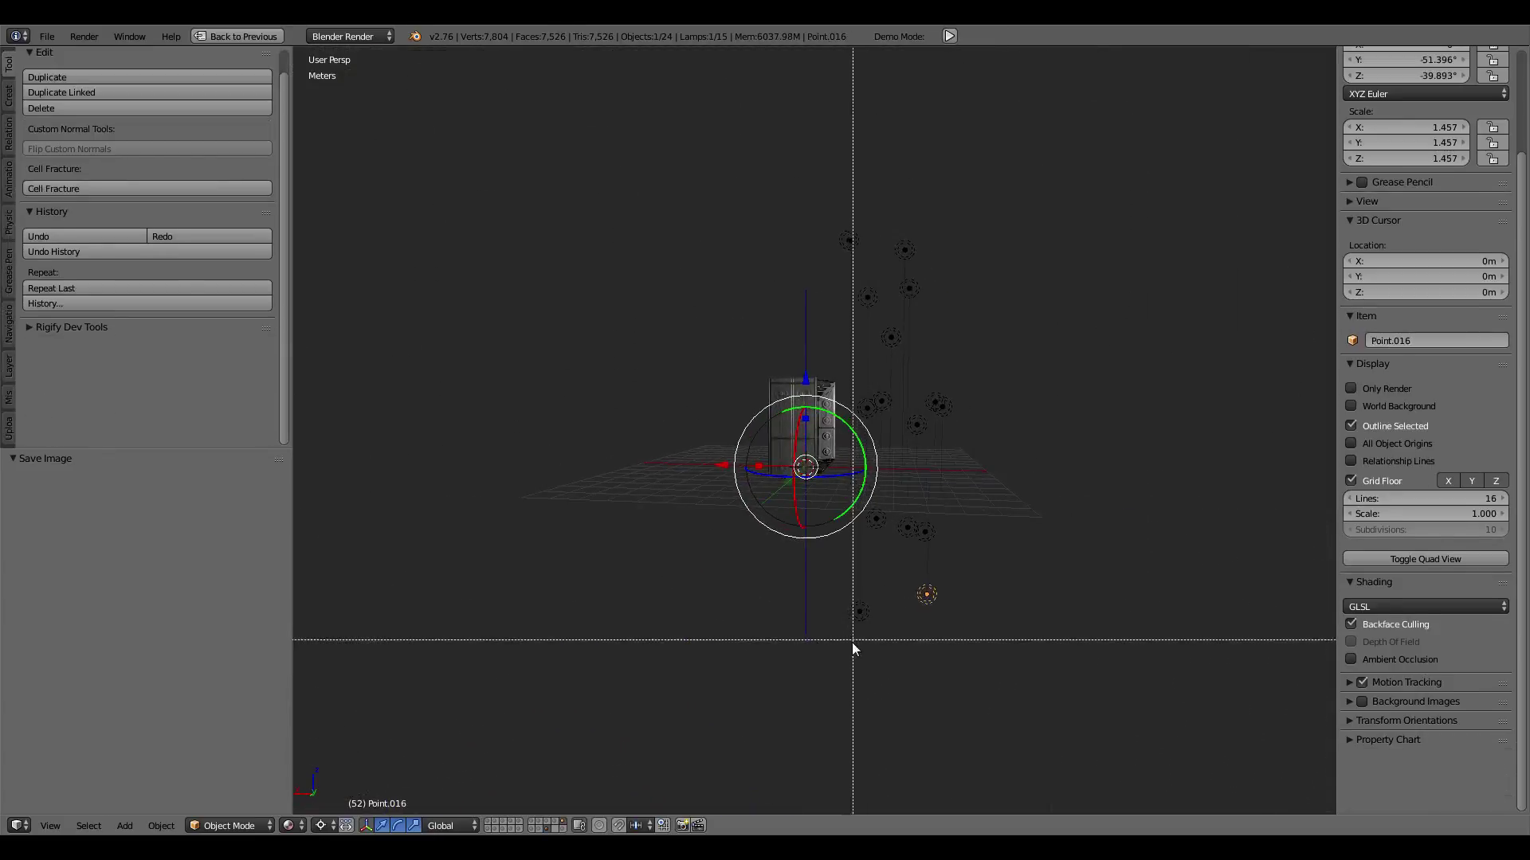
mouse_move(856, 647)
left_mouse_down()
mouse_move(948, 406)
mouse_move(997, 162)
left_mouse_up()
middle_click_drag(940, 216, 747, 222)
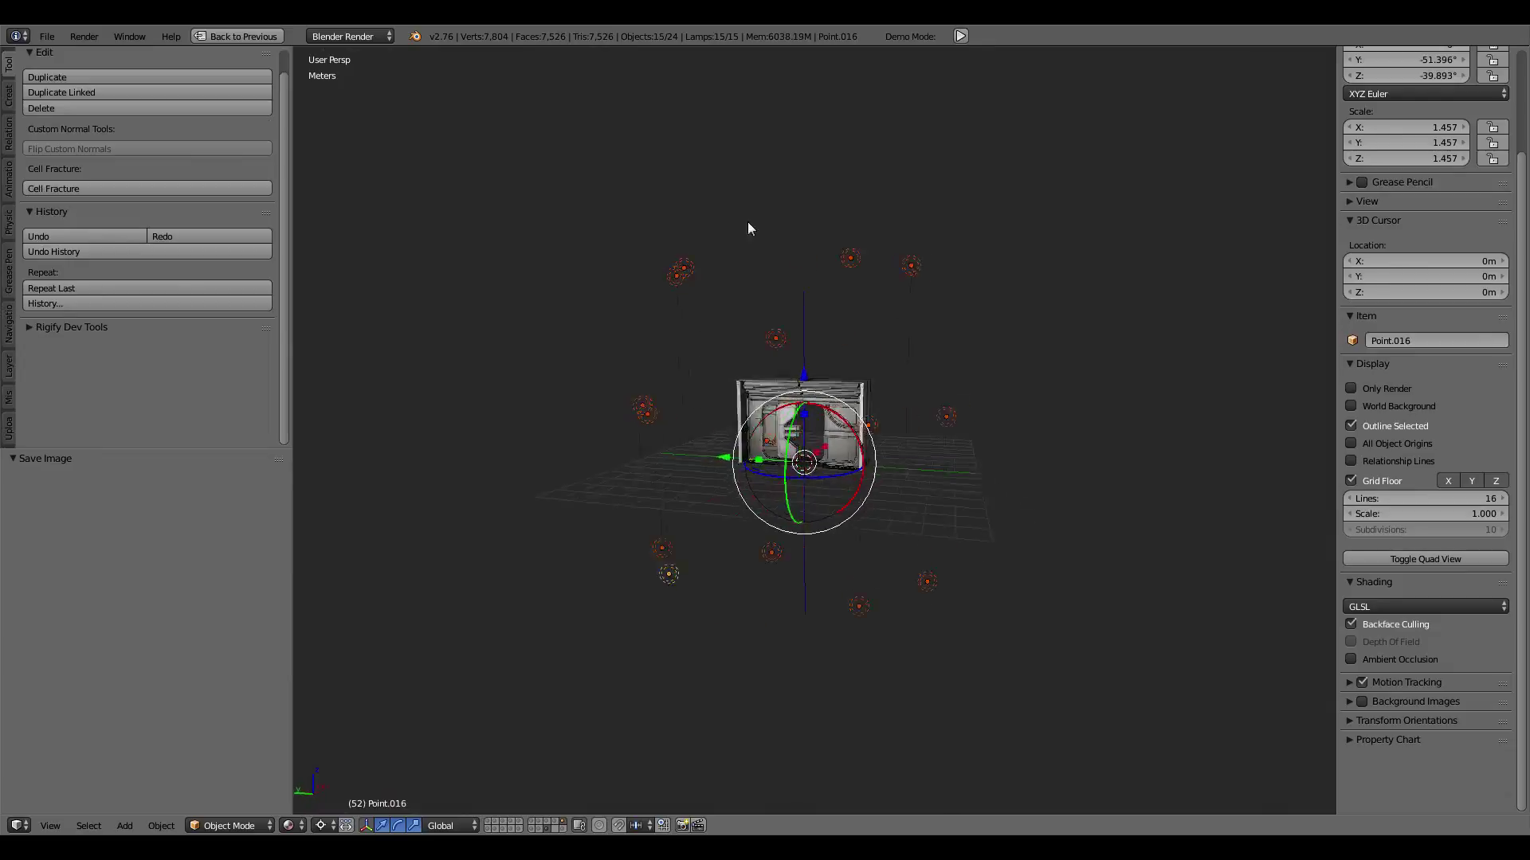
key("x")
left_click(693, 225)
Step: Add a Hemi lamp and give it an initial rotation
middle_click_drag(699, 333, 837, 322)
key("shift+a")
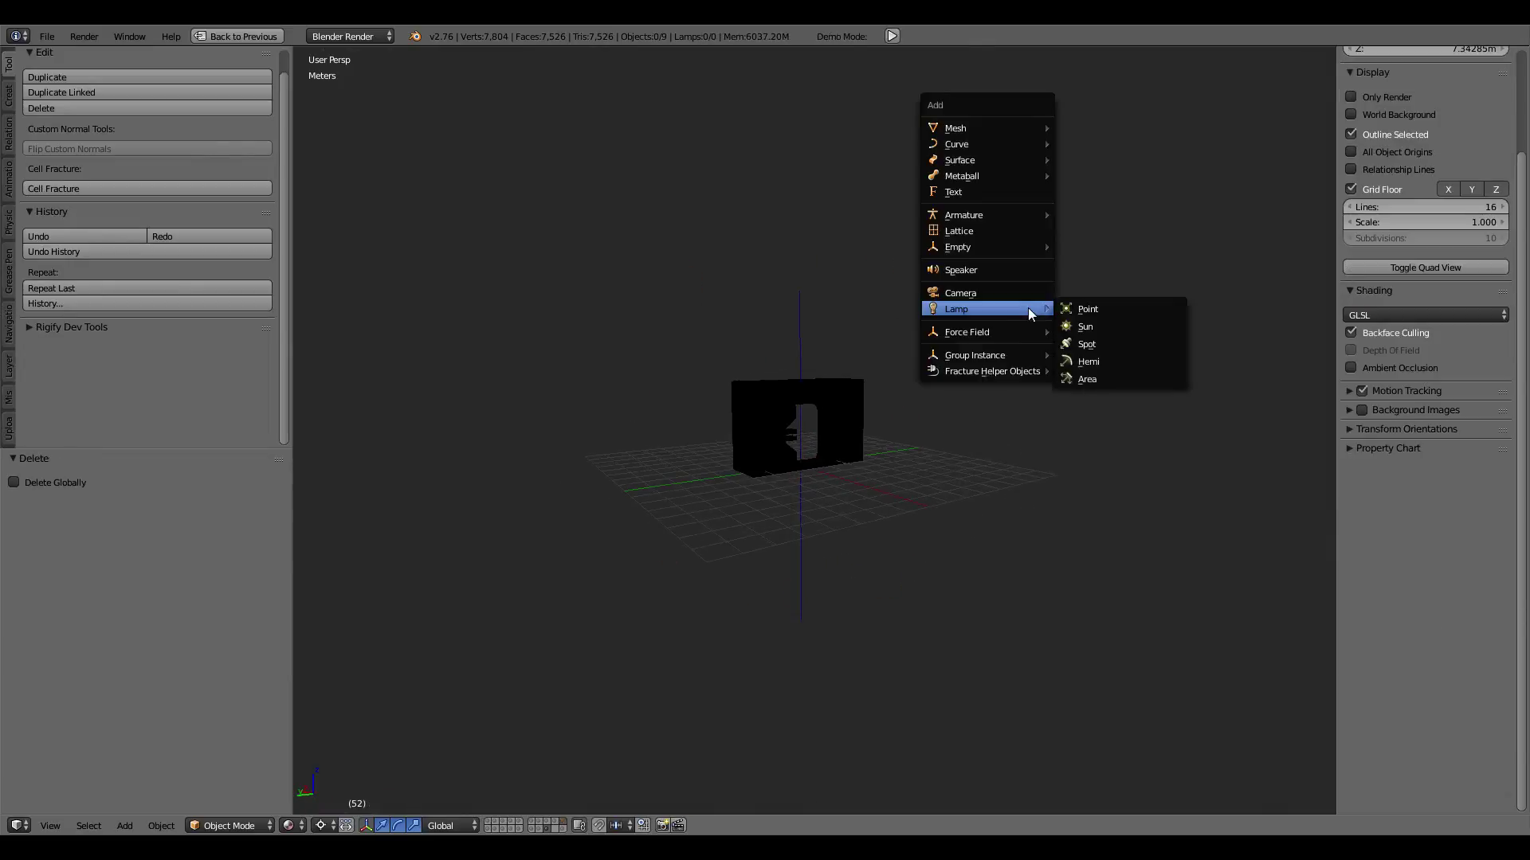
left_click(1069, 364)
key("r")
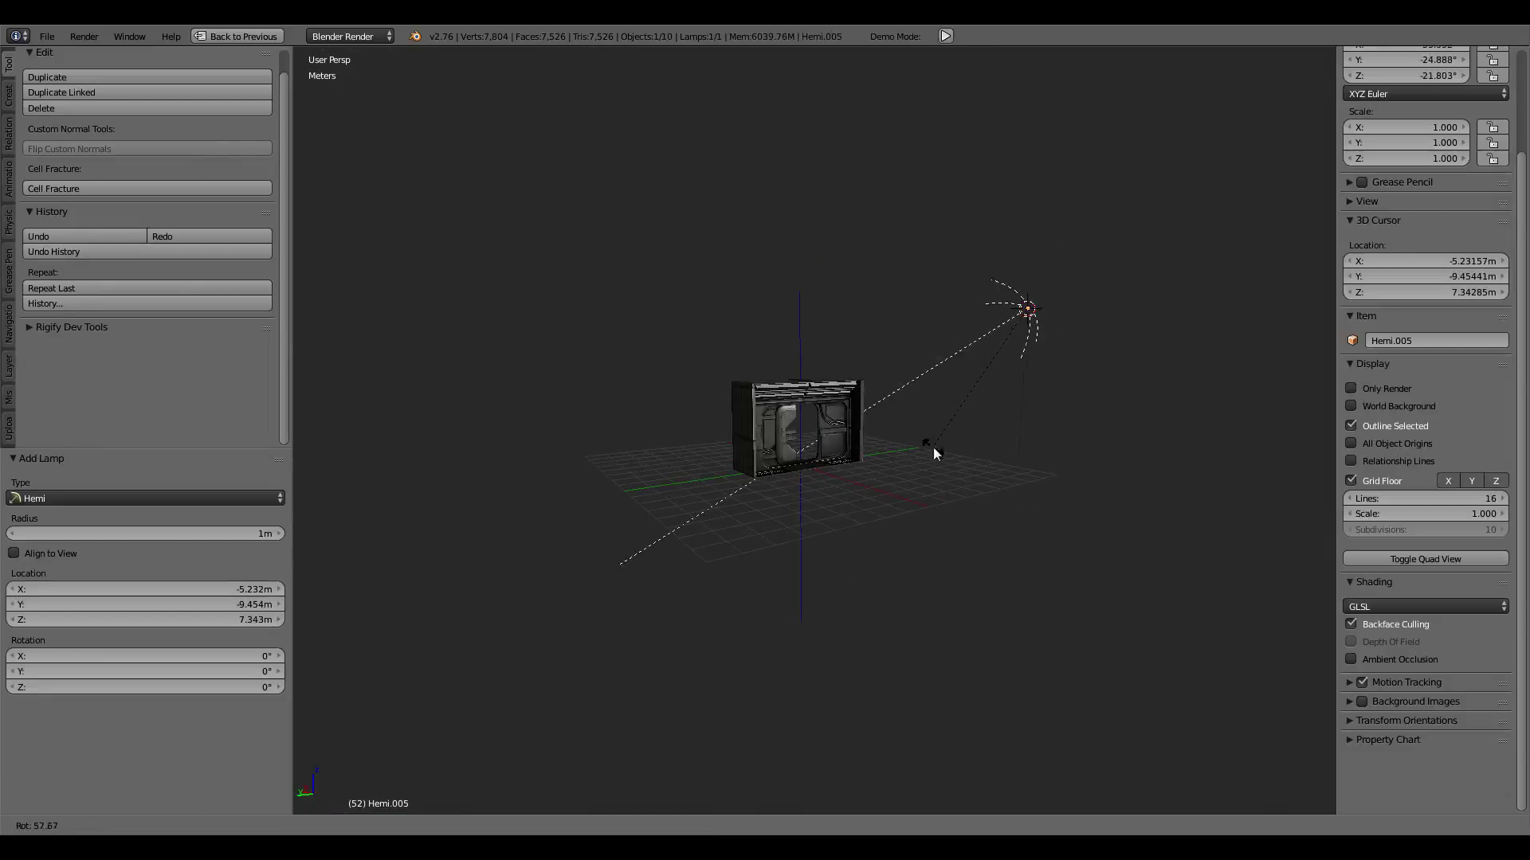
left_click(949, 447)
Step: Re-rotate the Hemi lamp to -11.93° and level the view with the vent pipes
middle_click_drag(950, 447, 1005, 393)
key("r")
left_click(824, 381)
key("r")
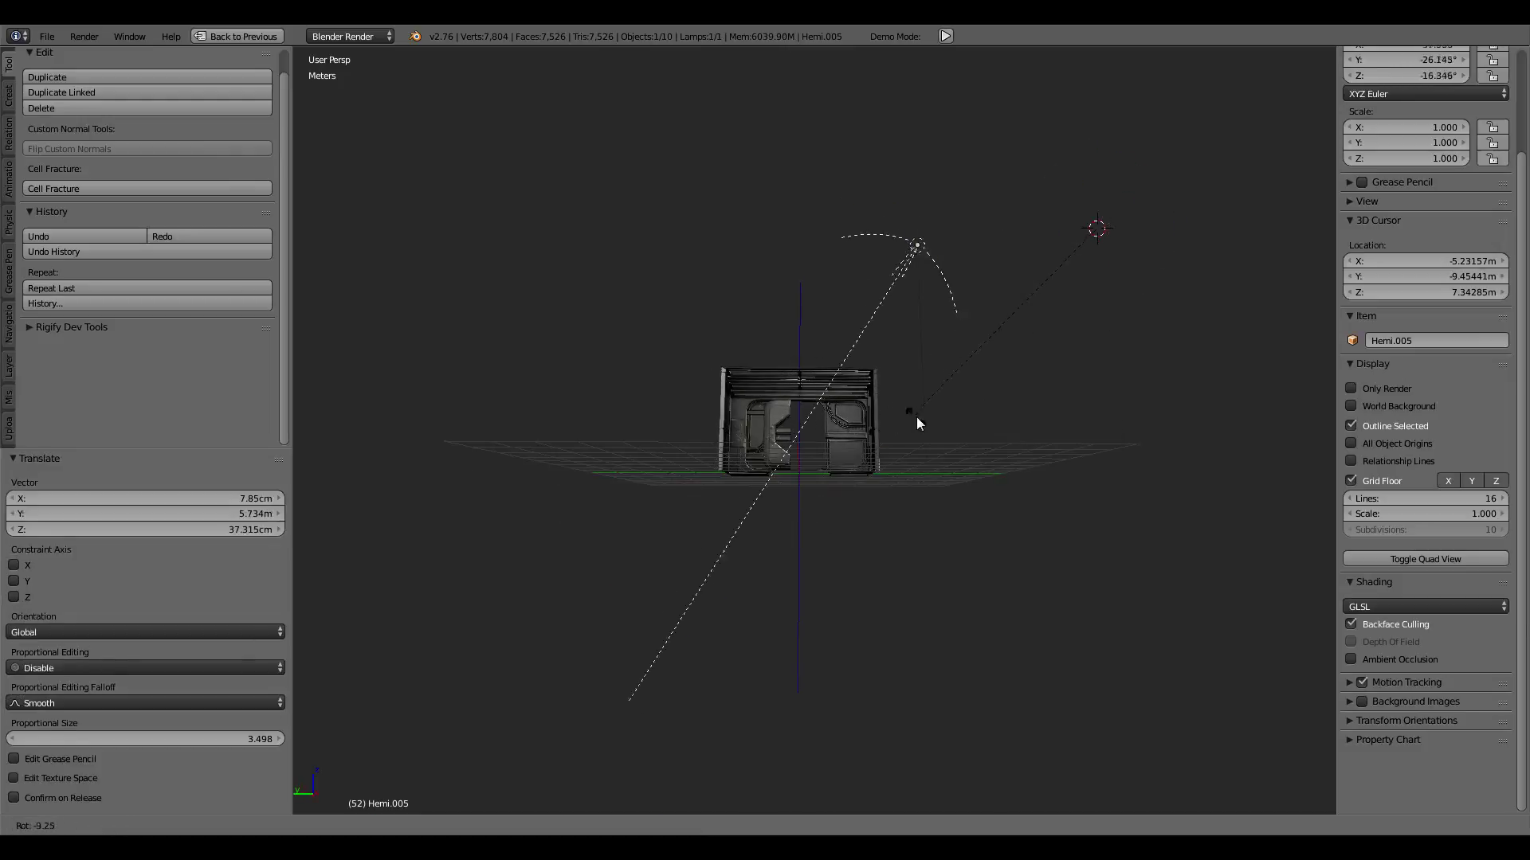
left_click(916, 417)
scroll(919, 410, "up", 3)
scroll(909, 404, "up", 5)
scroll(915, 457, "up", 3)
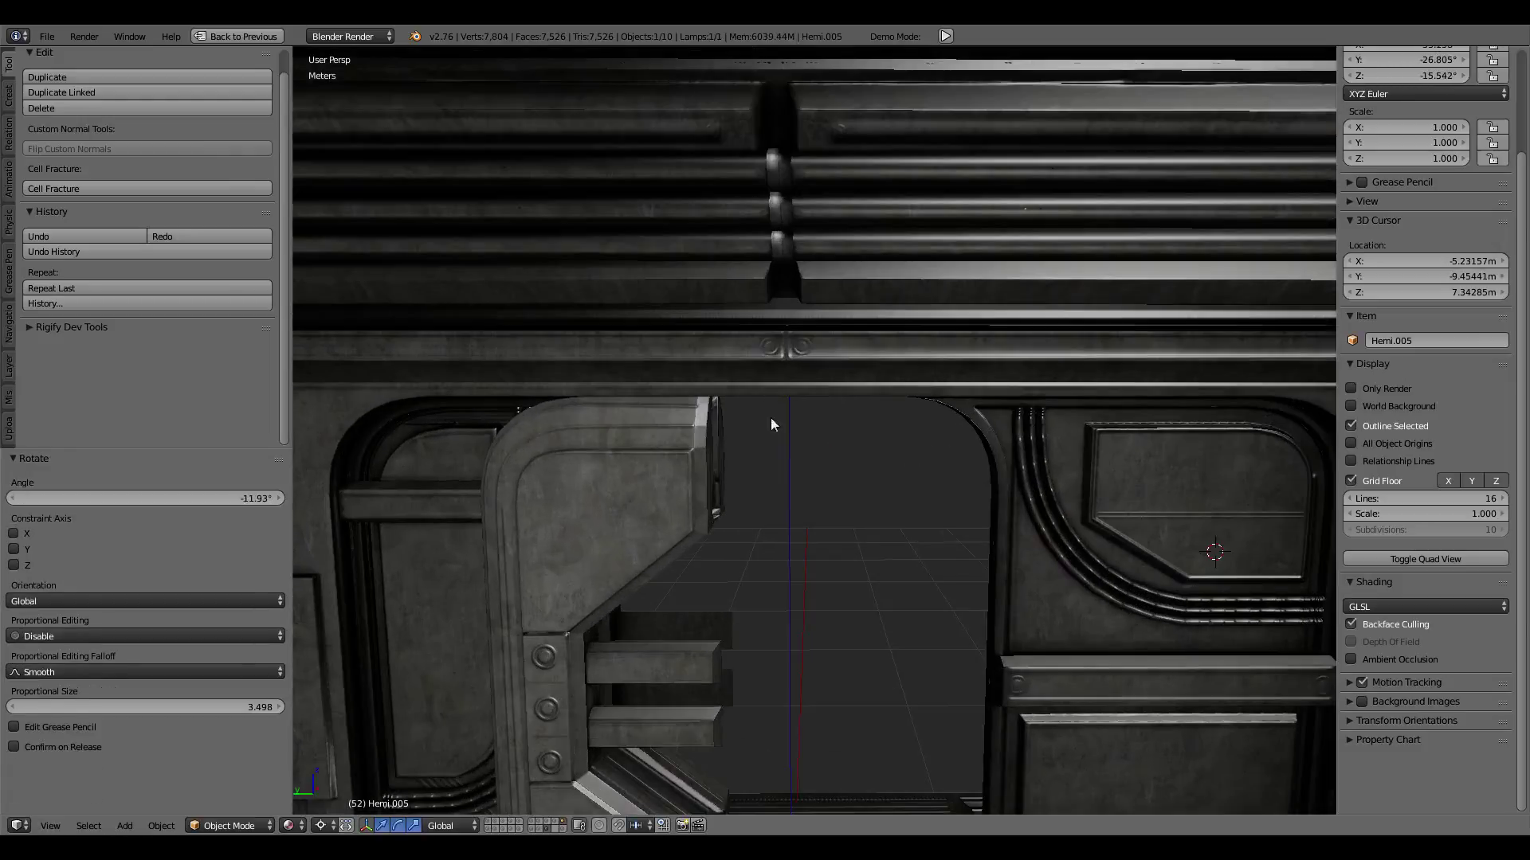
scroll(771, 418, "up", 3)
scroll(867, 585, "up", 2)
mouse_move(906, 476)
middle_mouse_down()
mouse_move(853, 513)
mouse_move(772, 481)
mouse_move(728, 341)
mouse_move(805, 399)
mouse_move(676, 369)
mouse_move(830, 325)
mouse_move(817, 376)
mouse_move(770, 370)
mouse_move(851, 398)
mouse_move(805, 344)
mouse_move(838, 347)
mouse_move(863, 316)
mouse_move(733, 392)
mouse_move(753, 455)
mouse_move(705, 451)
mouse_move(612, 402)
middle_mouse_up()
scroll(854, 513, "down", 3)
Step: Reveal the hidden door panel, deselect all, and play the door opening animation
key("alt+h")
key("a")
key("alt+a")
key("alt+a")
Step: Select the door and toggle the Texture.119 AO slot to compare its effect
key("ctrl+Up")
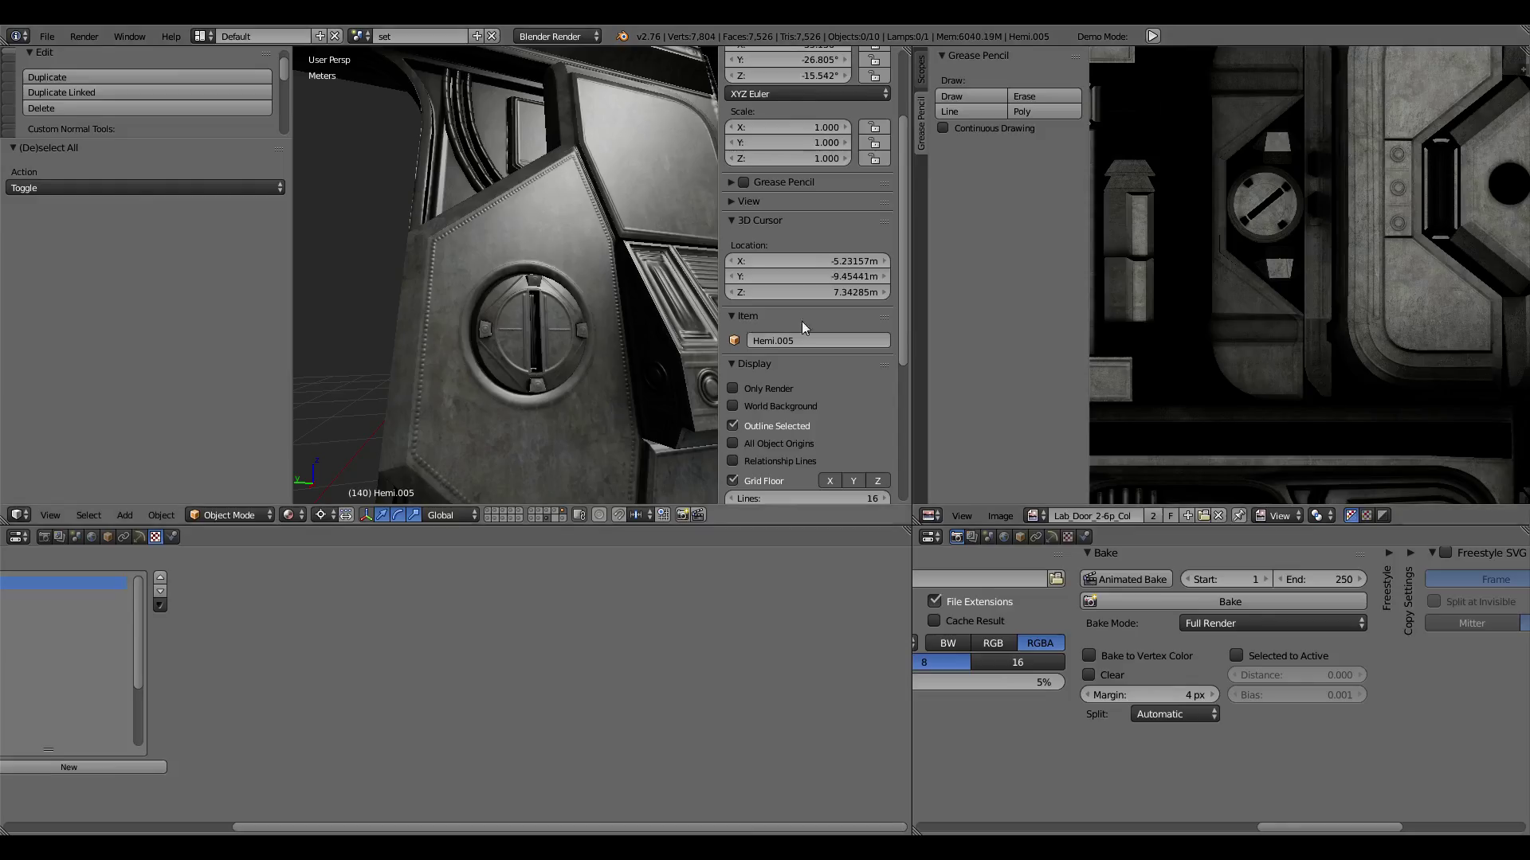
right_click(538, 319)
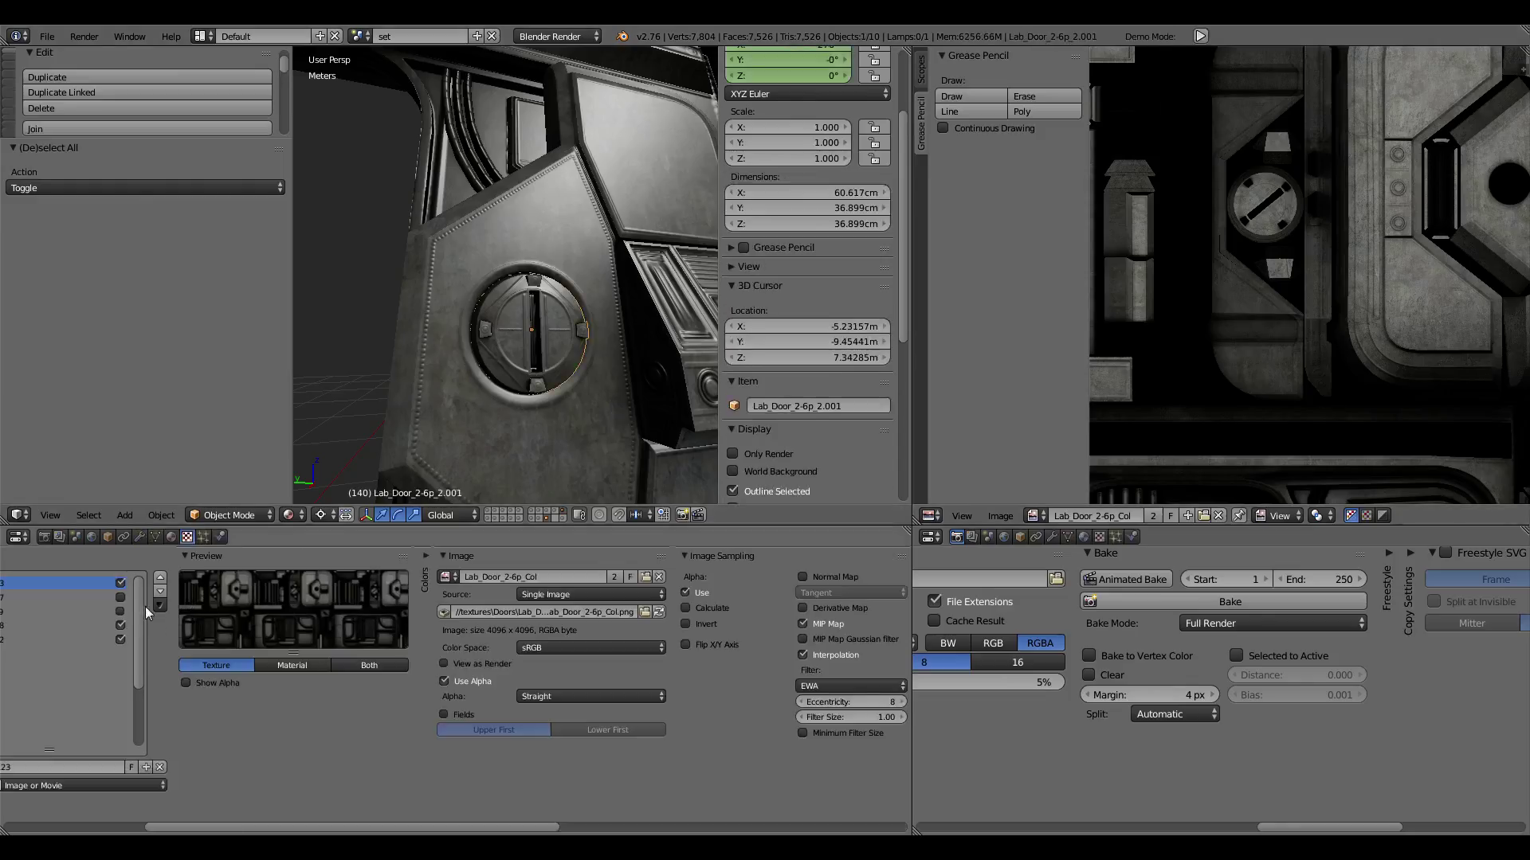
left_click(121, 583)
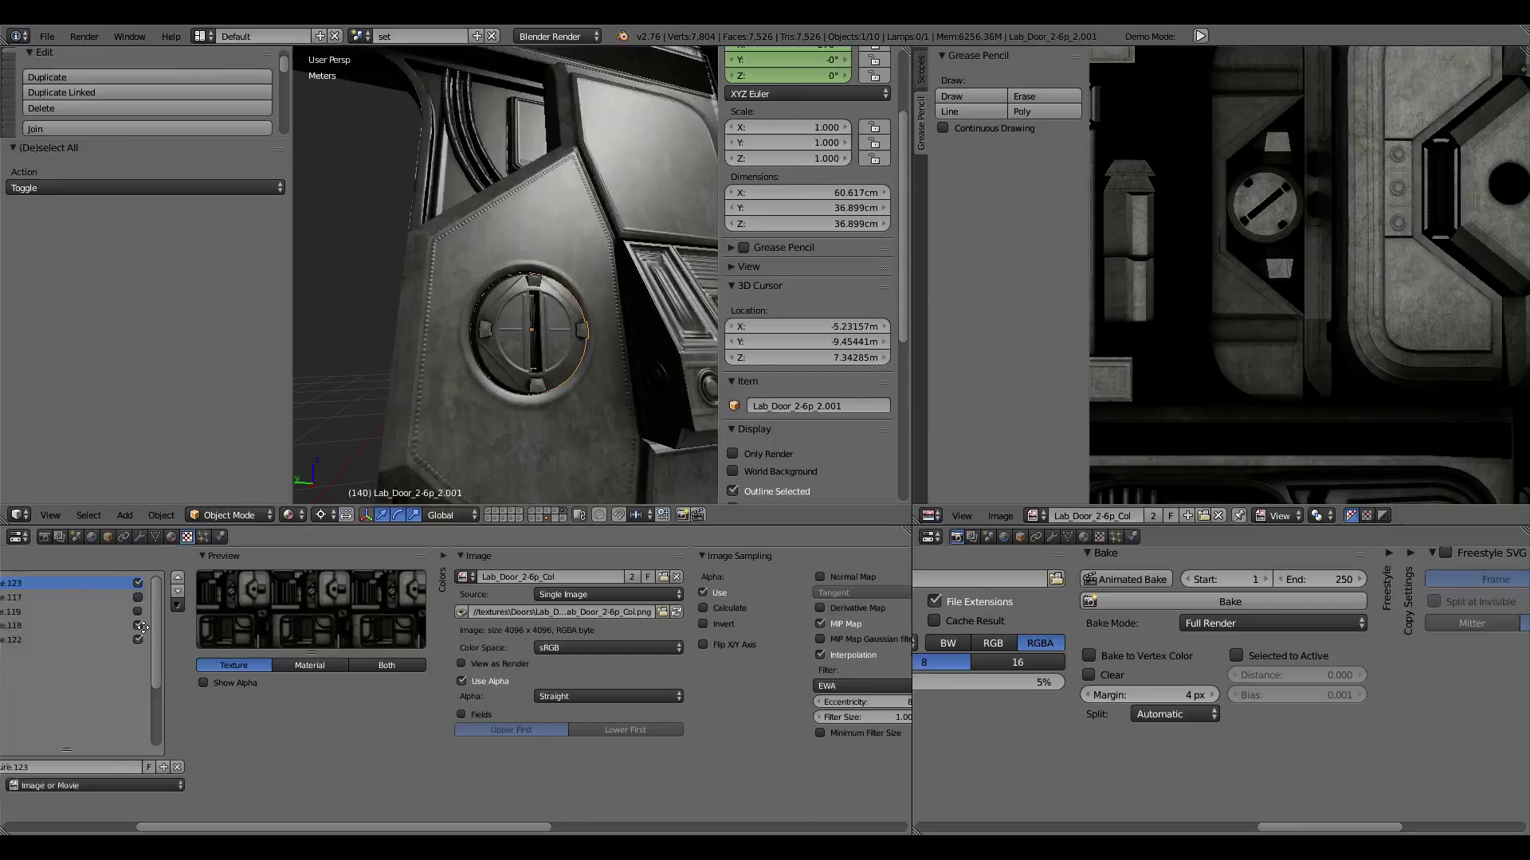
scroll(127, 605, "left", 5)
left_click(369, 599)
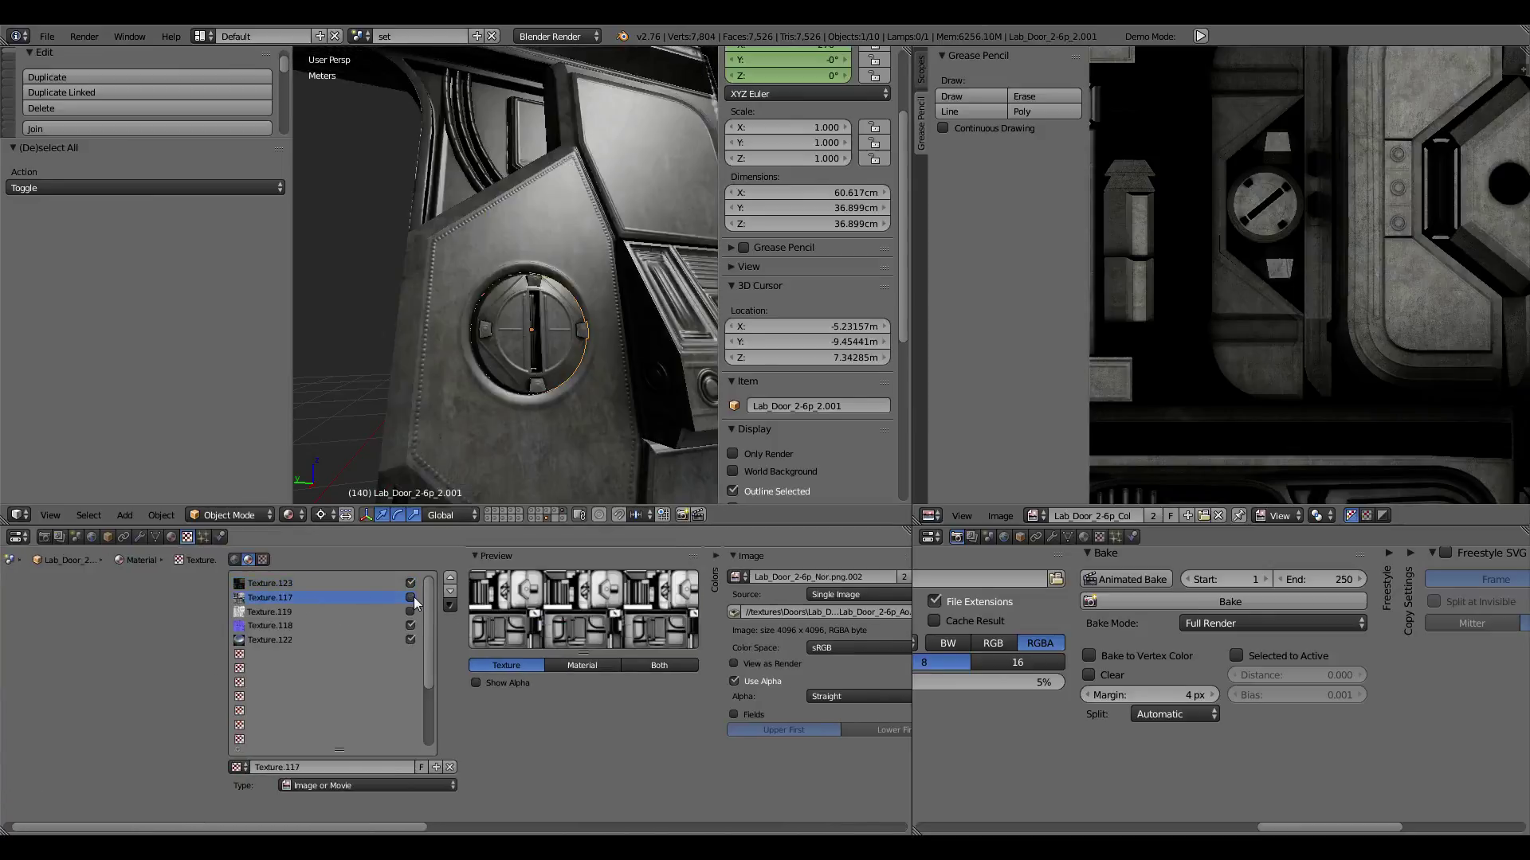
left_click(370, 613)
left_click(410, 612)
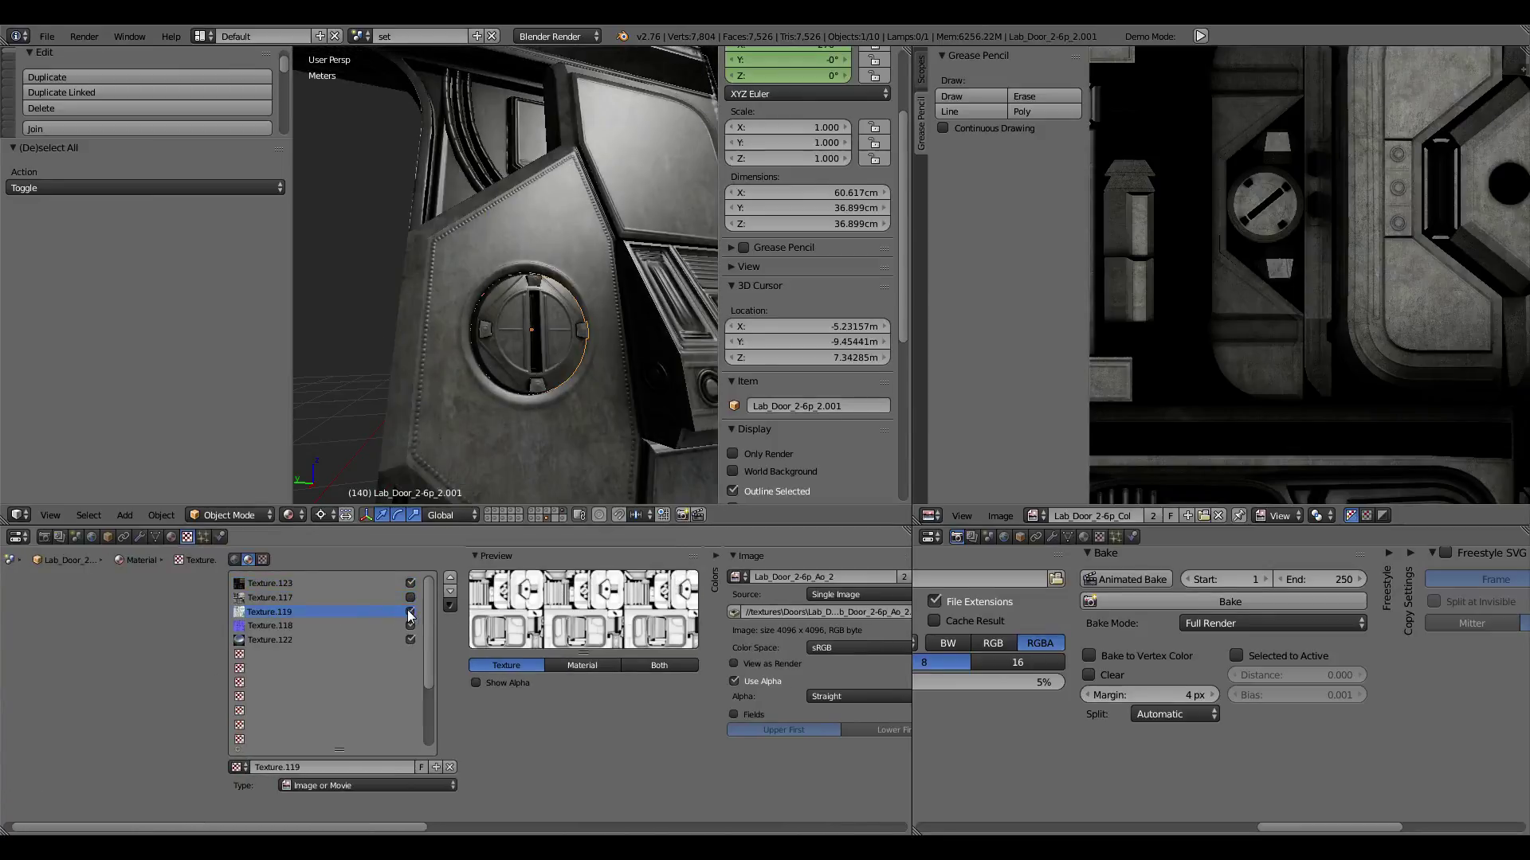
left_click(371, 599)
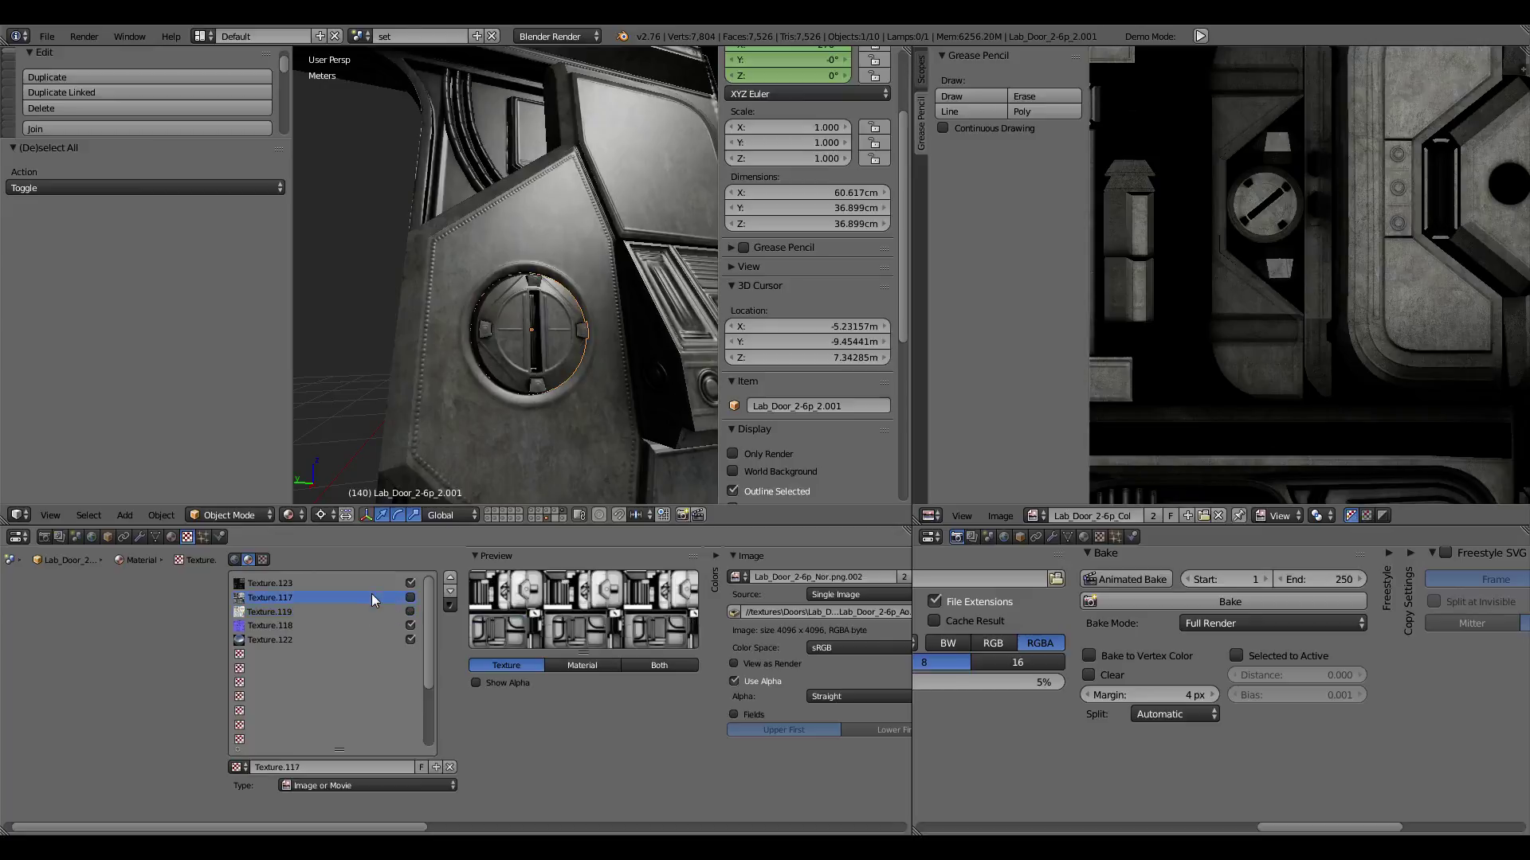
left_click(368, 599)
Step: Orbit to an angled view and switch the Texture.119 ambient-occlusion slot on
scroll(544, 328, "down", 3)
scroll(544, 328, "down", 1)
scroll(544, 328, "down", 2)
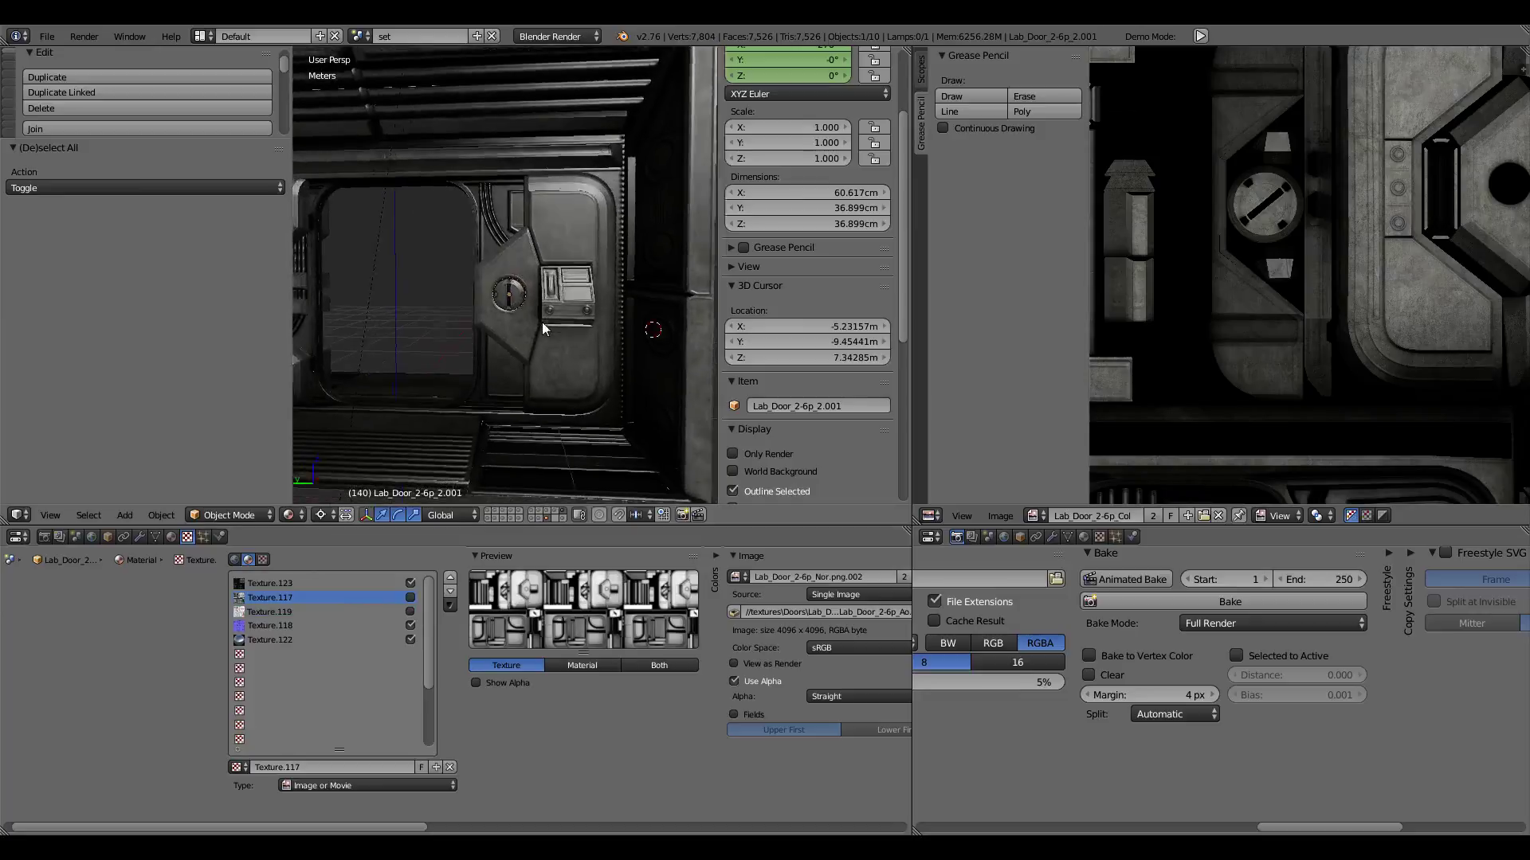
middle_click_drag(545, 328, 502, 342)
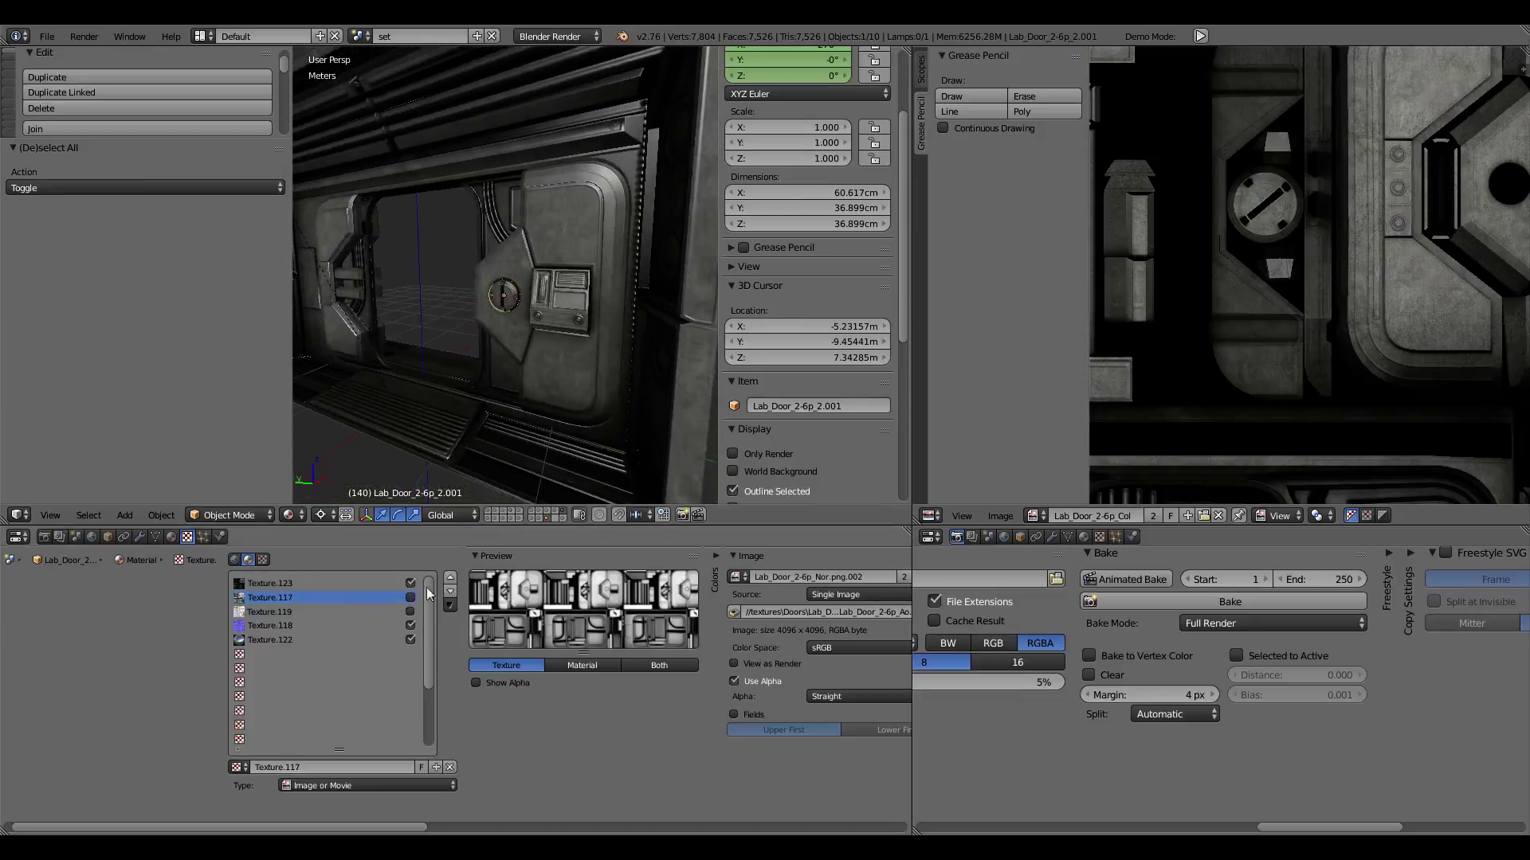
left_click(411, 612)
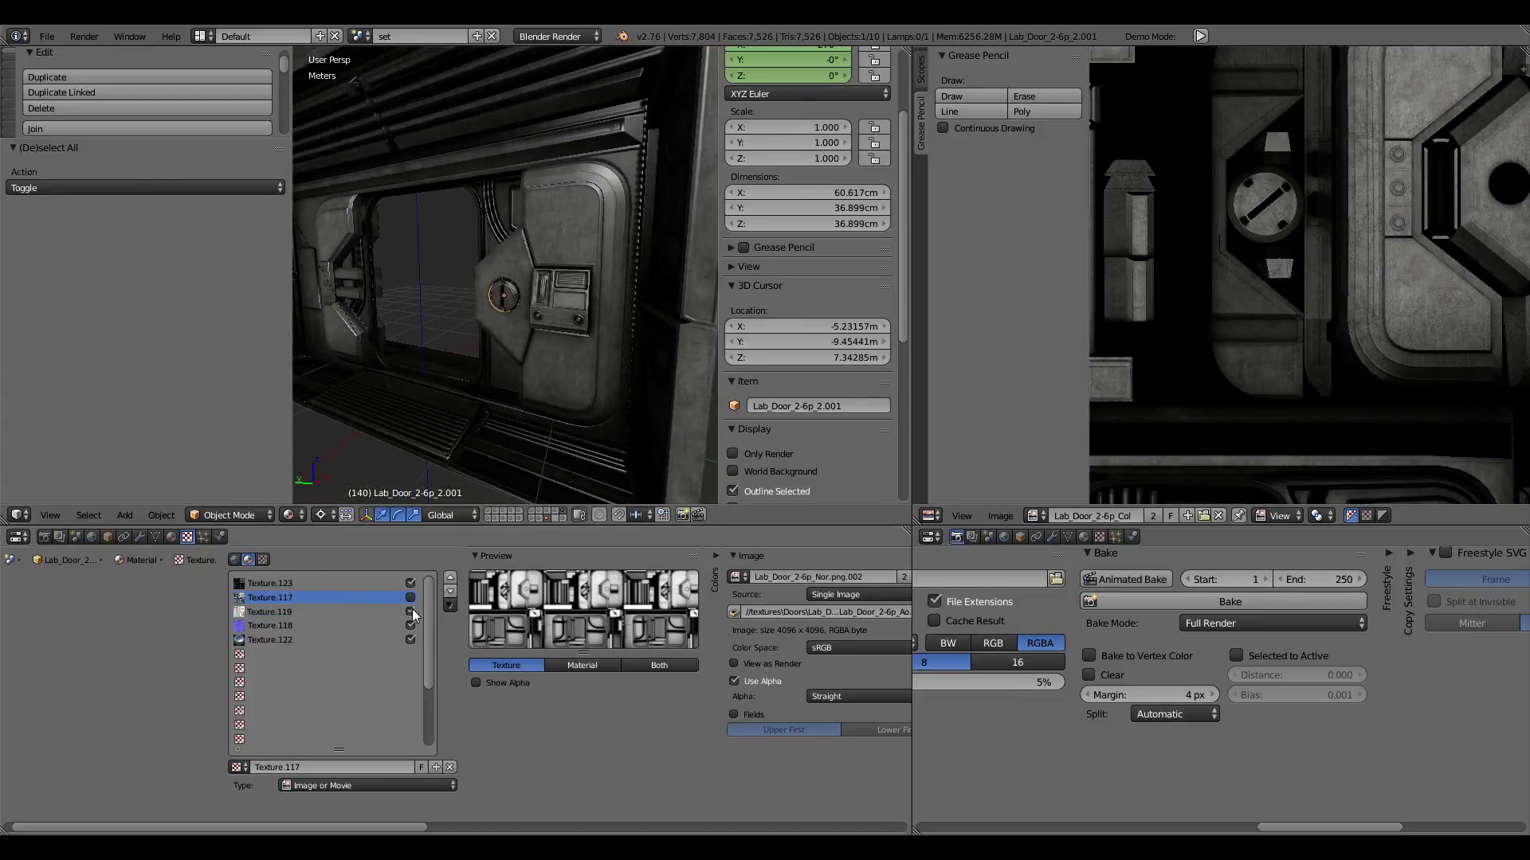
scroll(403, 589, "down", 6)
Step: Let the door texture drive Specular Intensity and preview the door animation full-screen
scroll(403, 590, "down", 3)
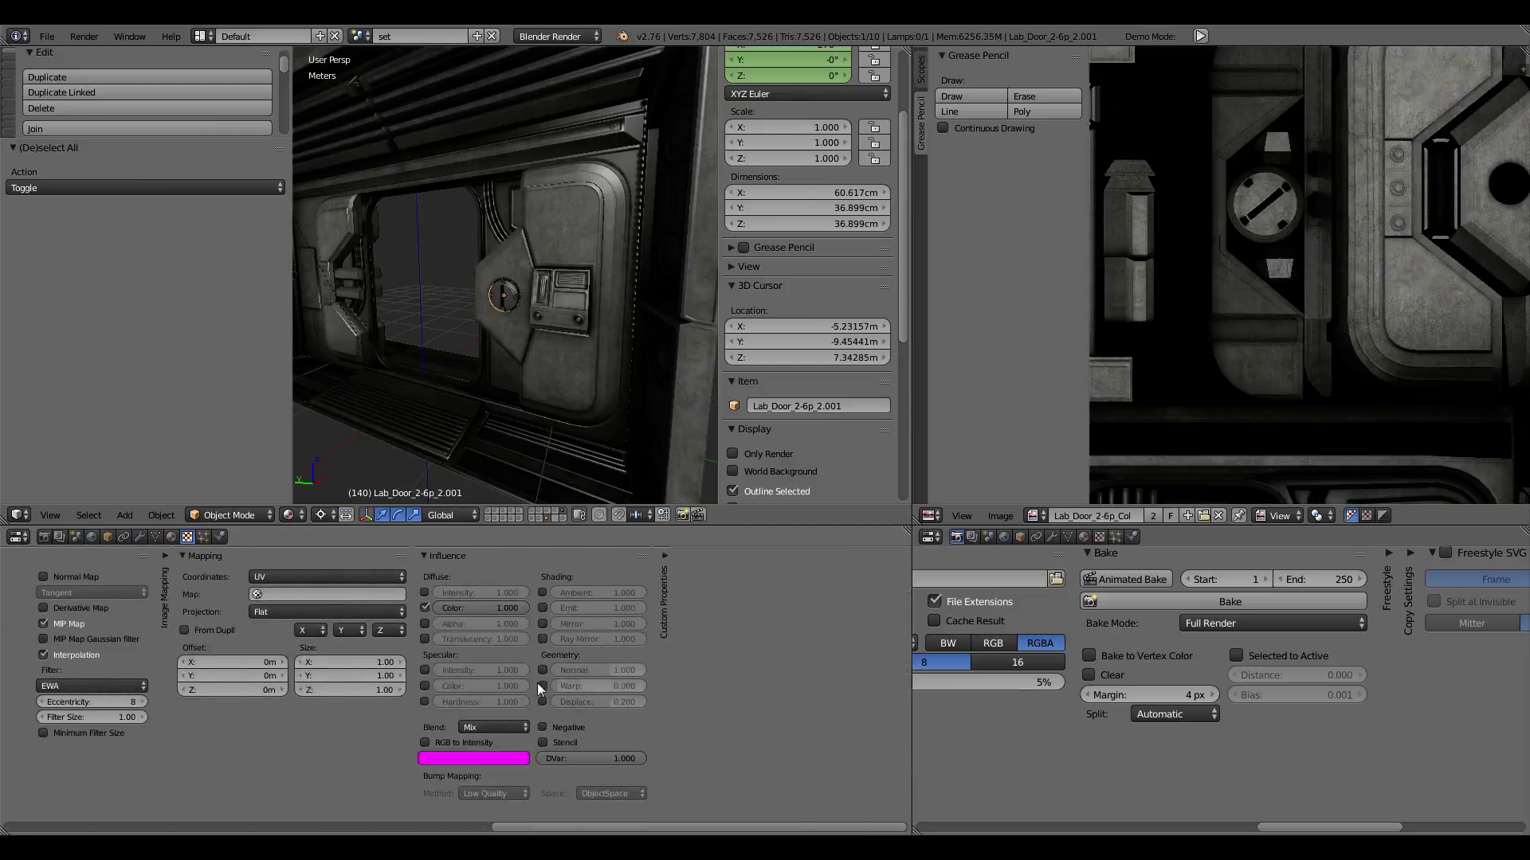
left_click(425, 671)
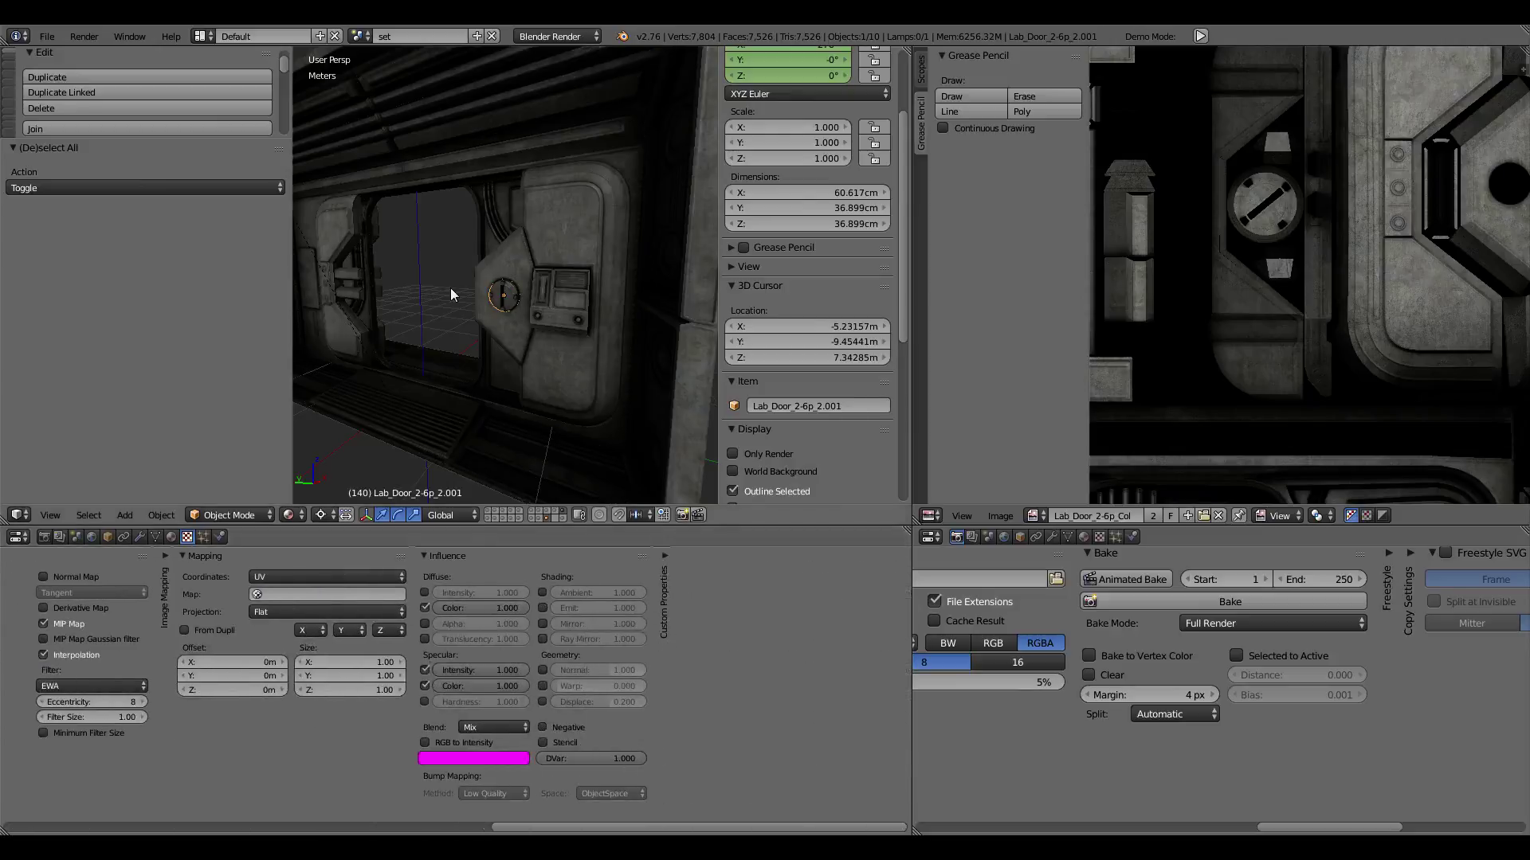
key("ctrl+Up")
key("KP_Decimal")
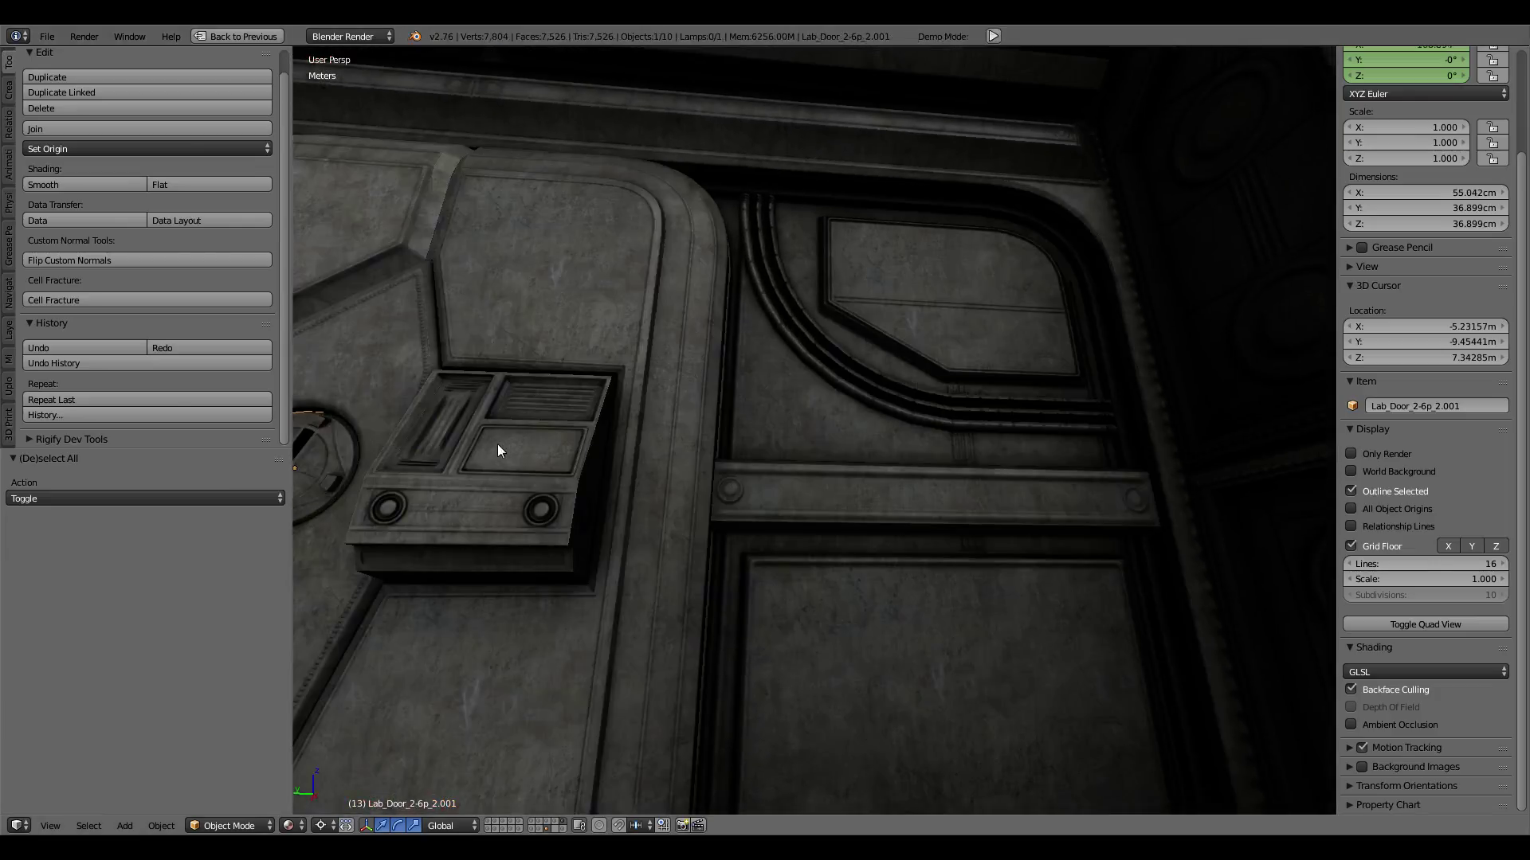
key("alt+a")
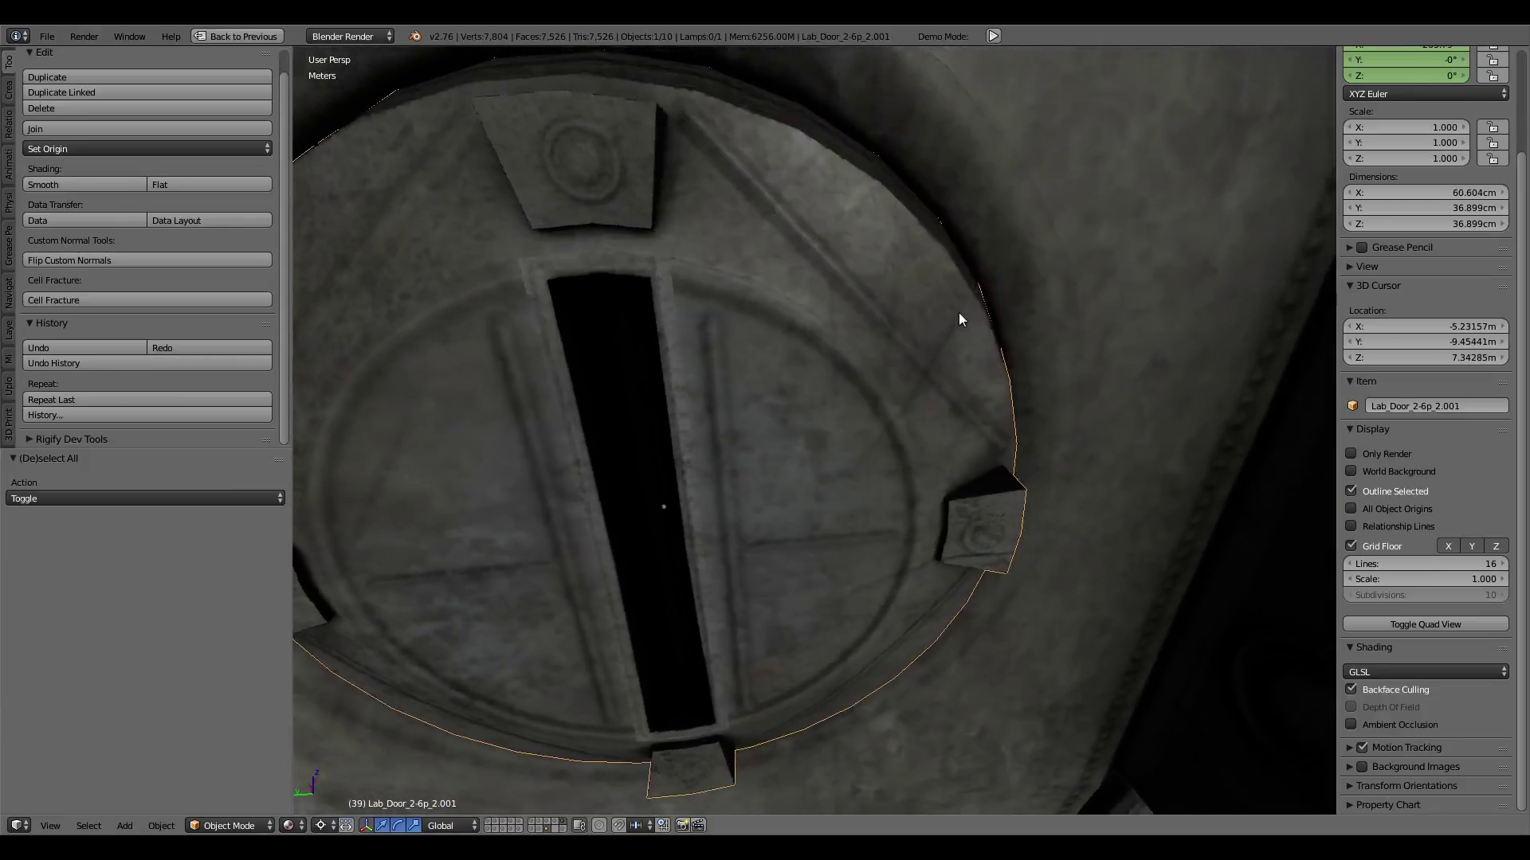
Step: Inspect the latch from the side, then stop the texture affecting Specular Color
scroll(974, 319, "down", 5)
scroll(974, 319, "down", 7)
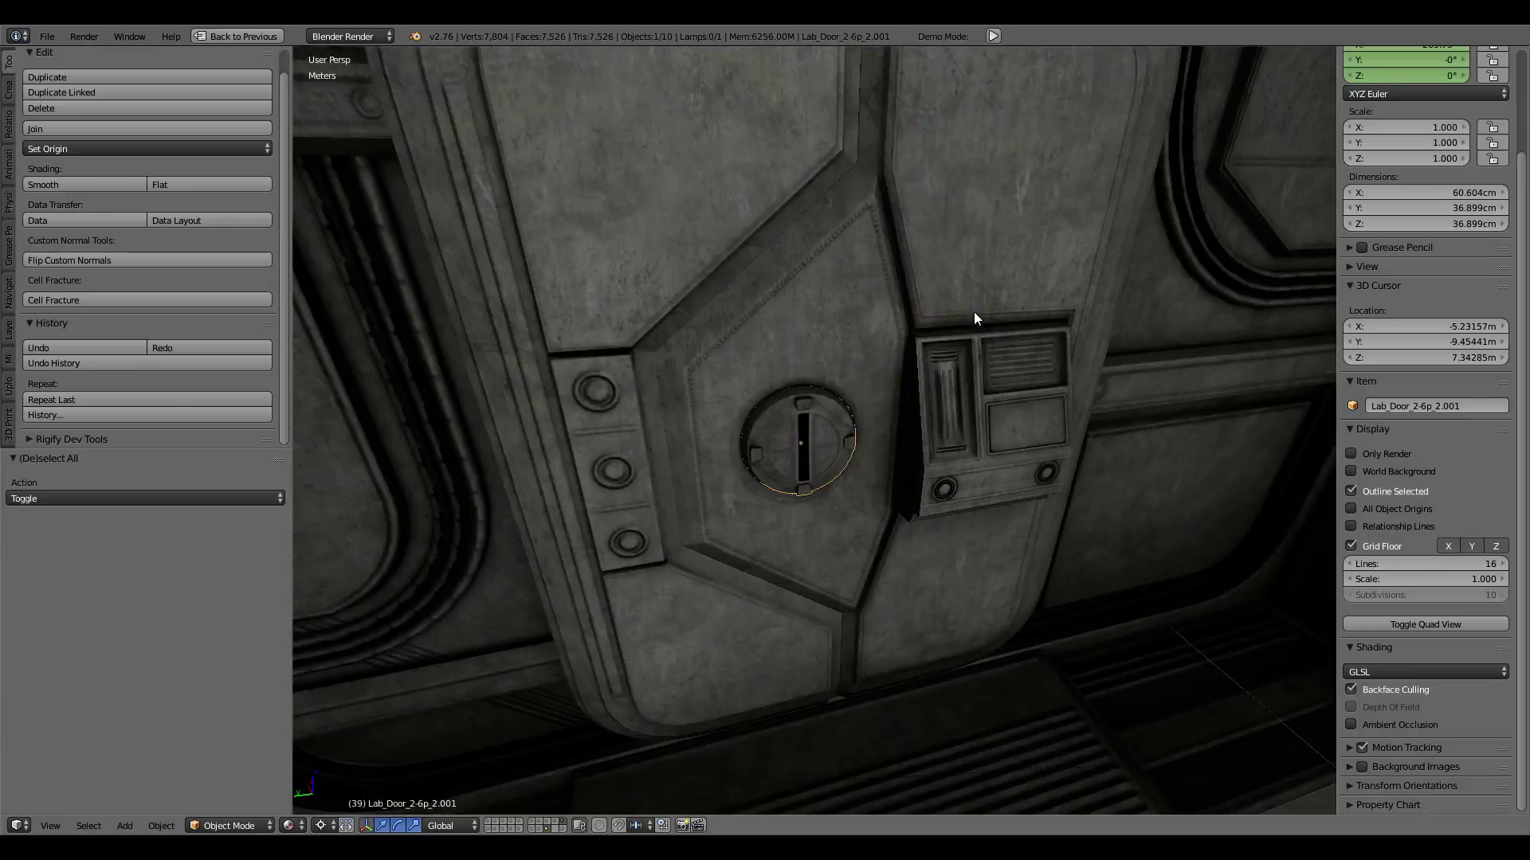
mouse_move(974, 312)
middle_mouse_down()
mouse_move(954, 246)
mouse_move(872, 228)
mouse_move(844, 245)
middle_mouse_up()
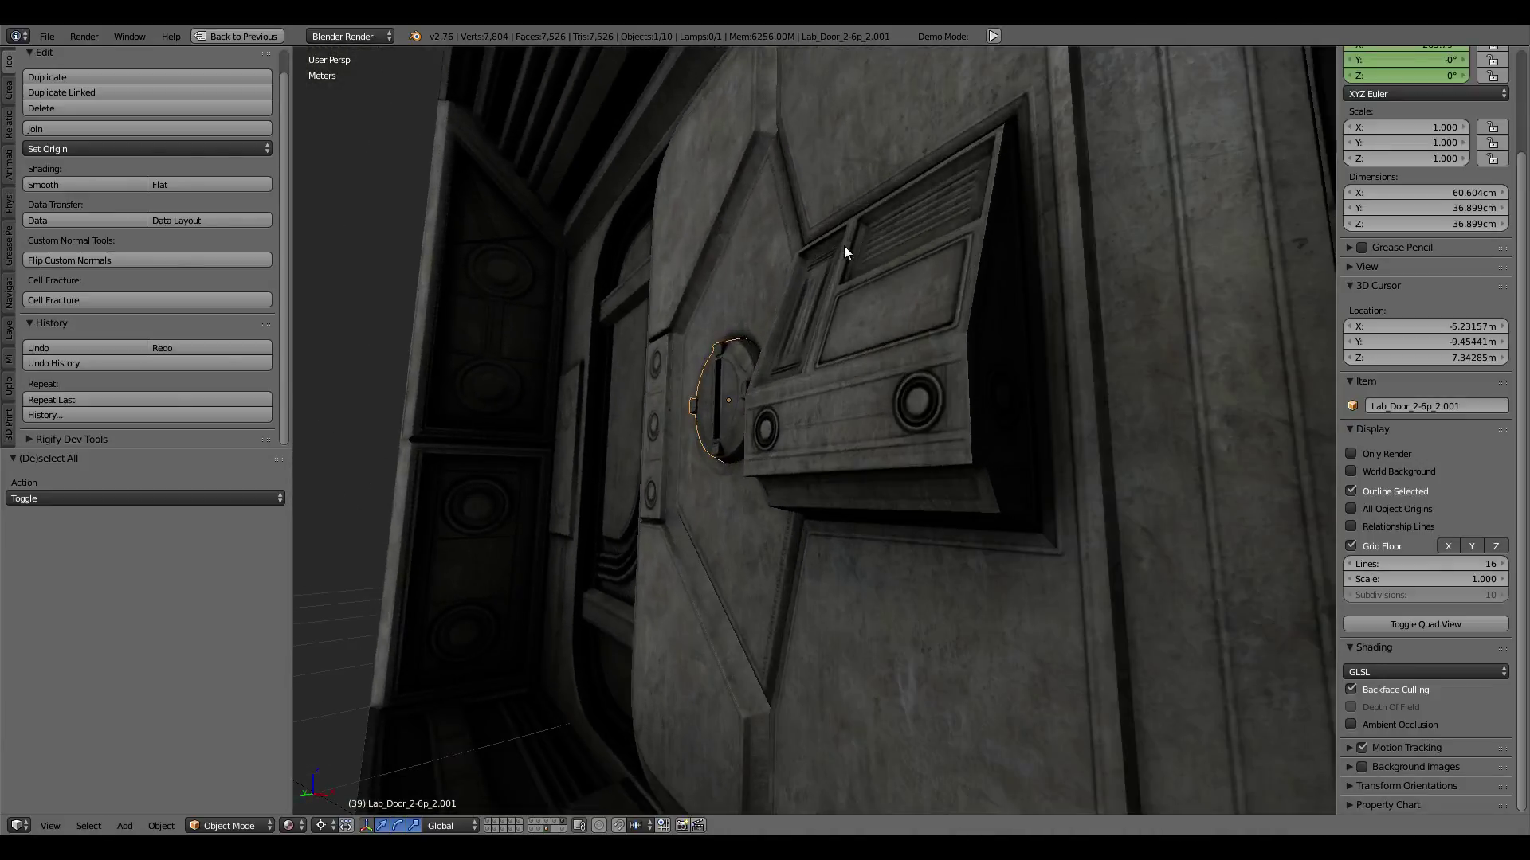
key("ctrl+Up")
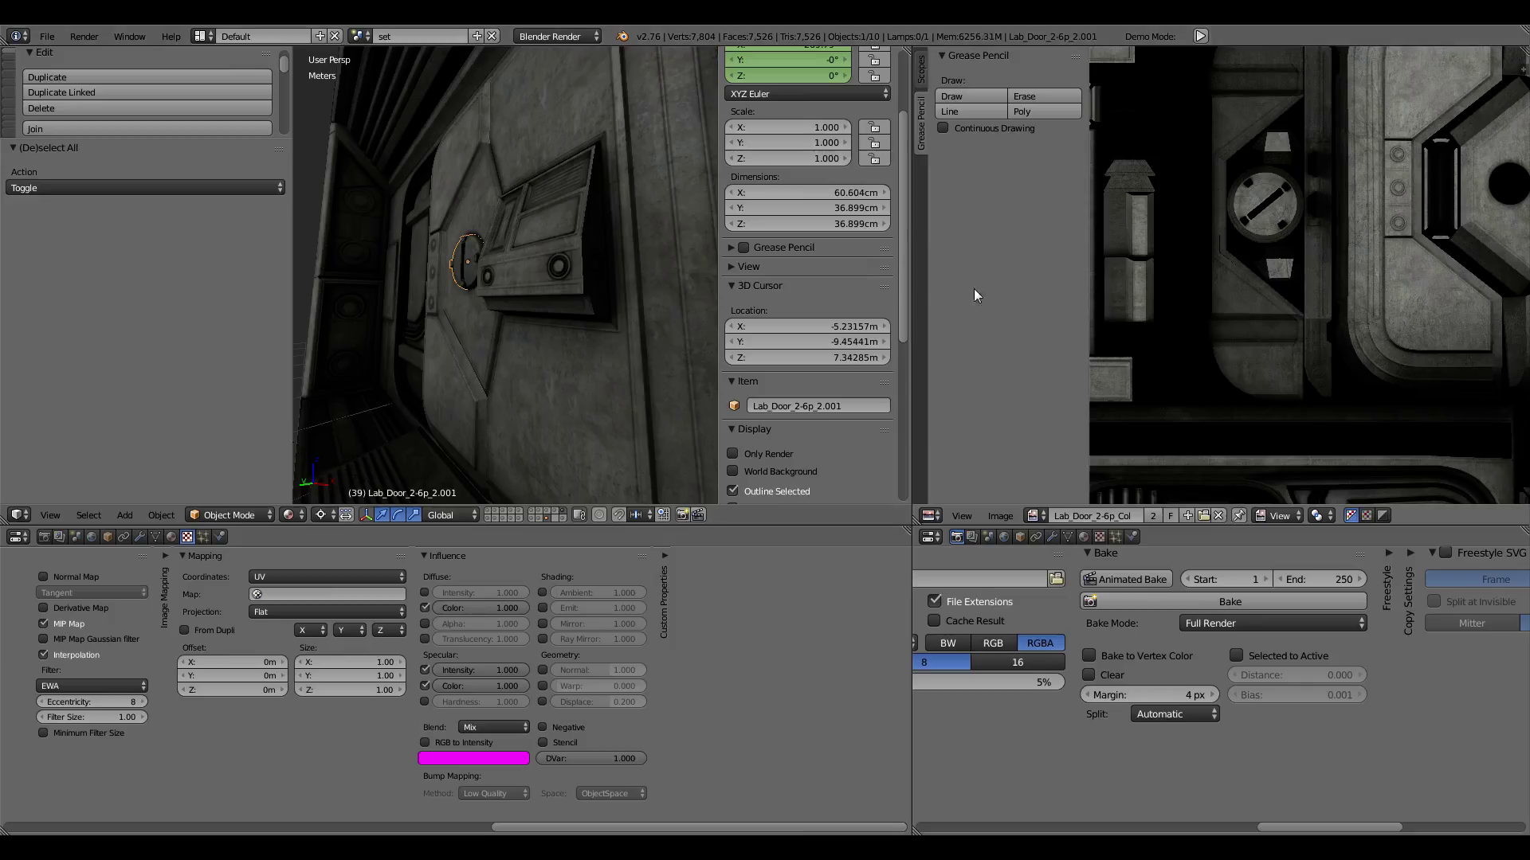
left_click(425, 686)
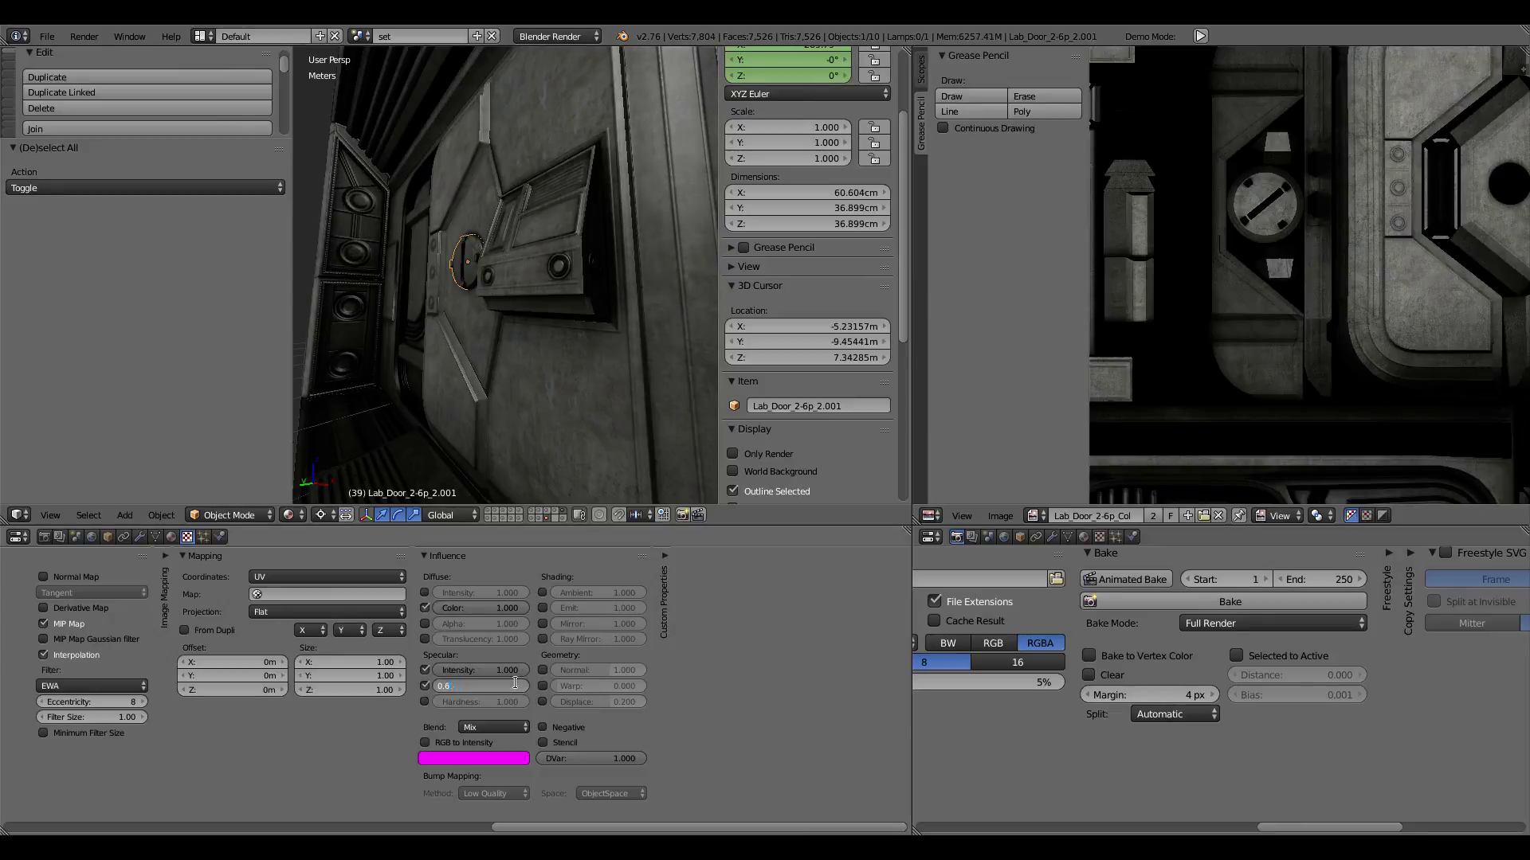
key("ctrl+Up")
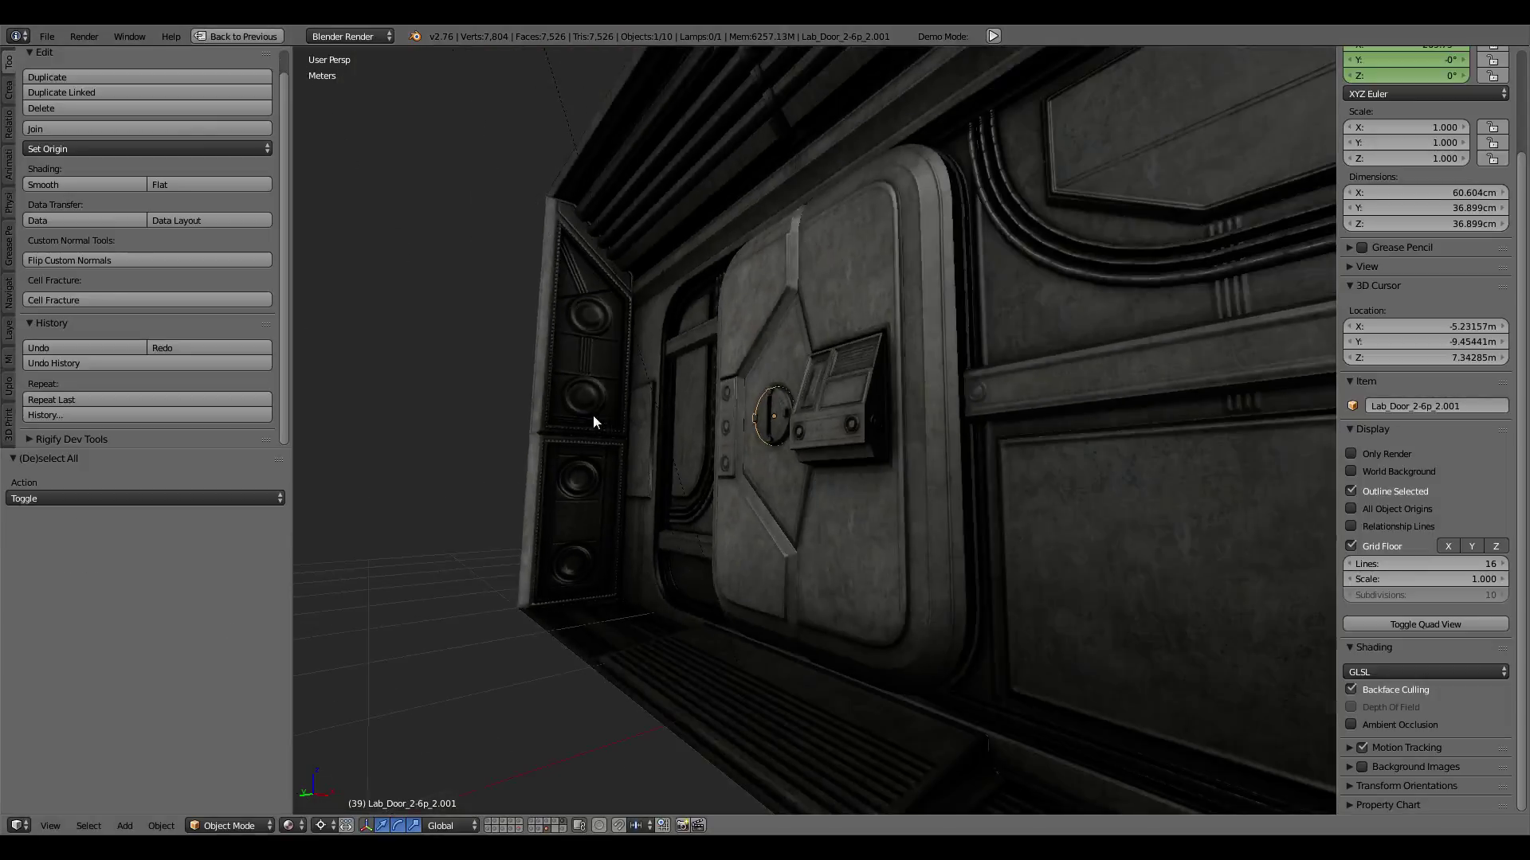
mouse_move(593, 415)
middle_mouse_down()
mouse_move(778, 430)
mouse_move(795, 454)
mouse_move(936, 502)
mouse_move(878, 486)
mouse_move(1025, 502)
mouse_move(812, 433)
mouse_move(1068, 519)
mouse_move(648, 454)
mouse_move(910, 322)
mouse_move(799, 318)
mouse_move(747, 297)
mouse_move(868, 369)
mouse_move(593, 363)
mouse_move(640, 303)
mouse_move(745, 371)
mouse_move(556, 426)
middle_mouse_up()
key("a")
scroll(655, 432, "up", 3)
scroll(655, 432, "up", 3)
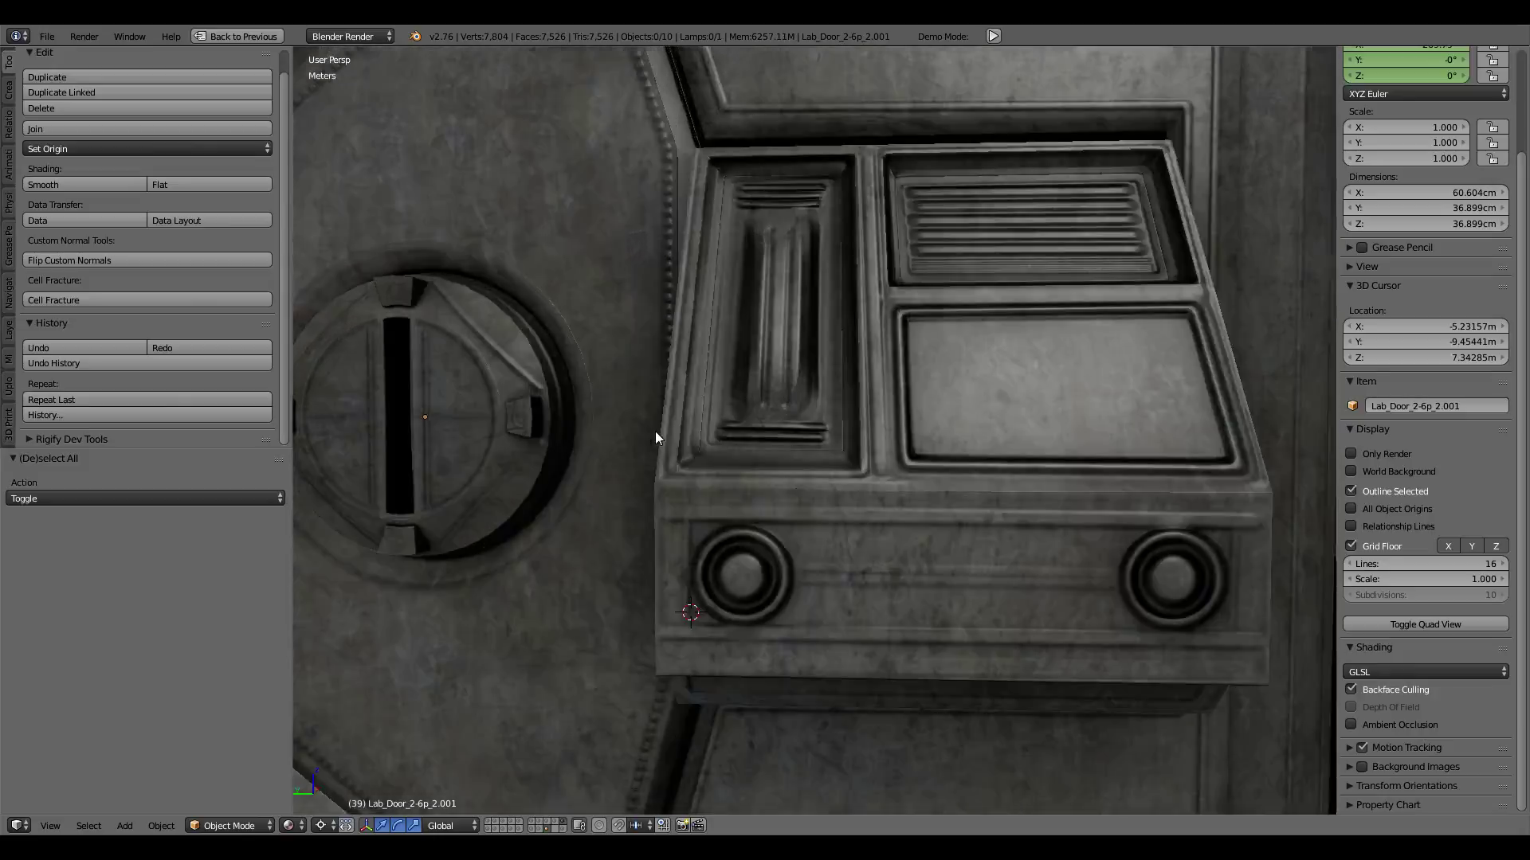
scroll(673, 464, "up", 3)
scroll(672, 464, "down", 10)
scroll(673, 470, "down", 5)
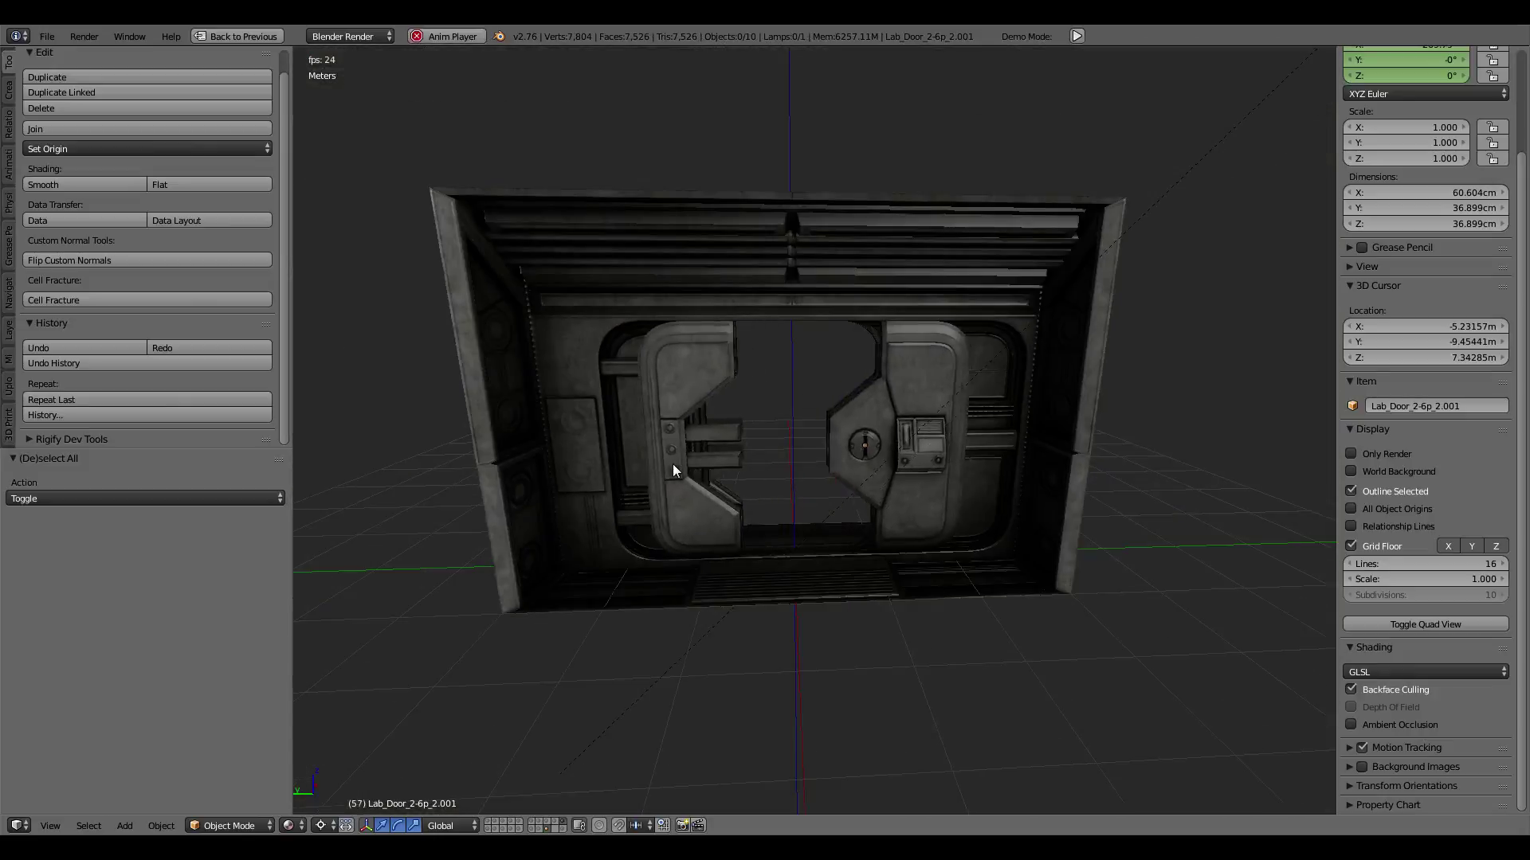
scroll(673, 470, "up", 4)
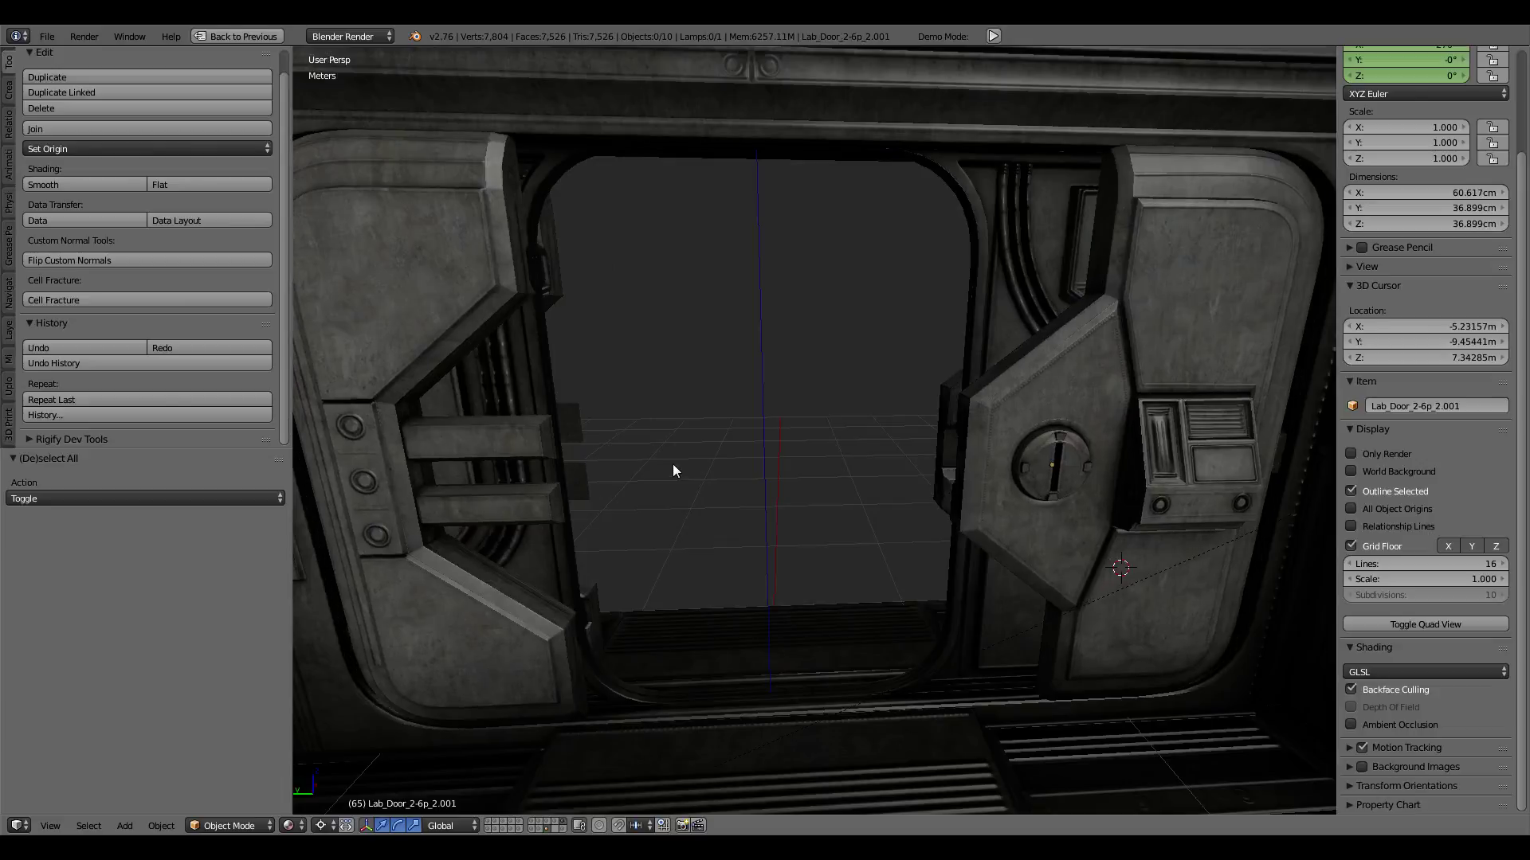
scroll(673, 464, "up", 2)
scroll(673, 463, "up", 2)
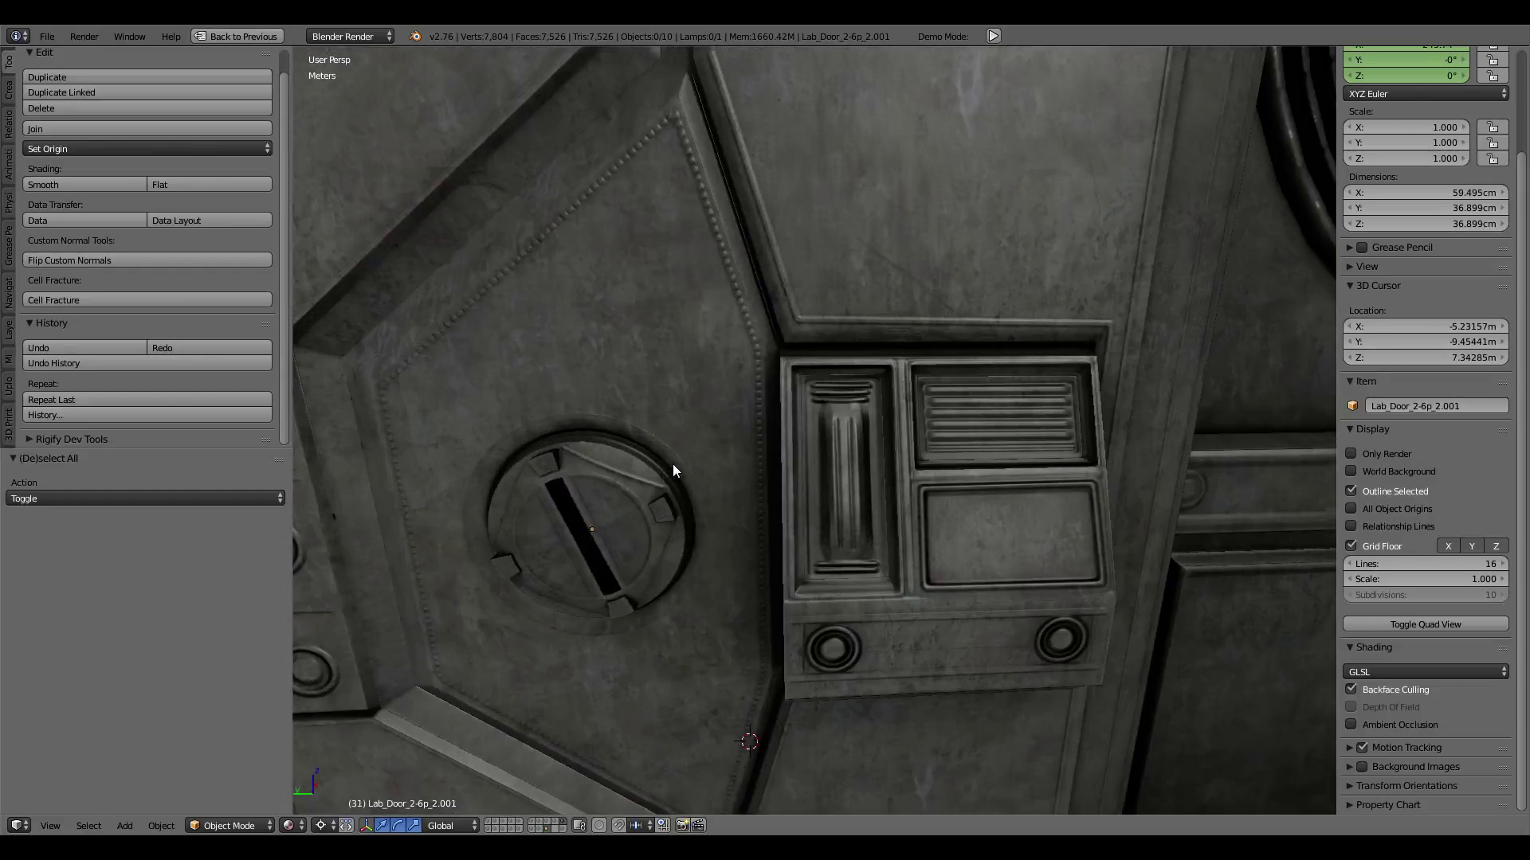
scroll(674, 446, "up", 2)
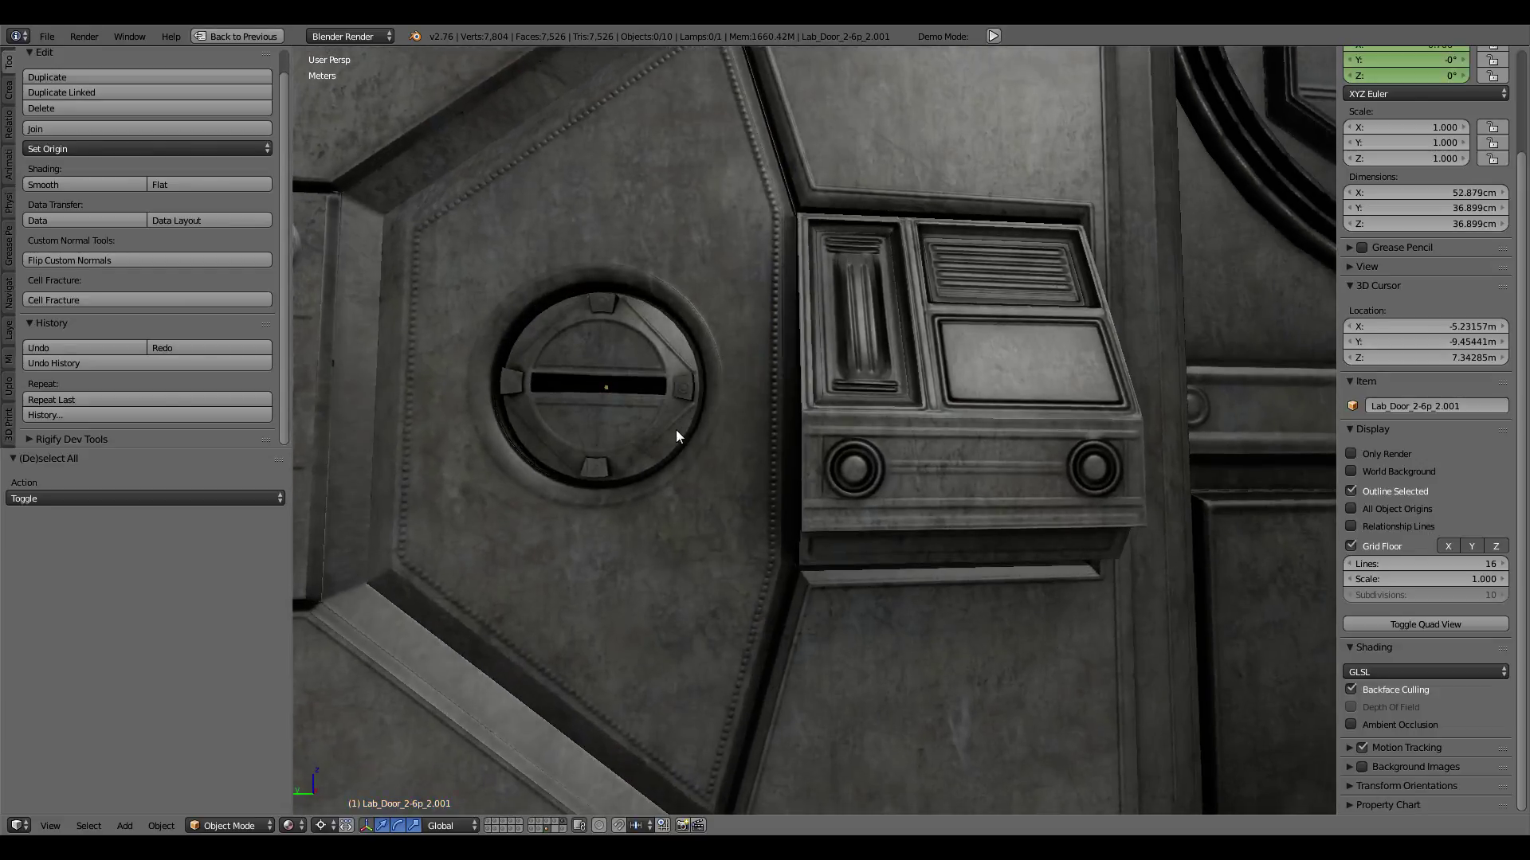
scroll(676, 428, "down", 2)
scroll(705, 440, "down", 3)
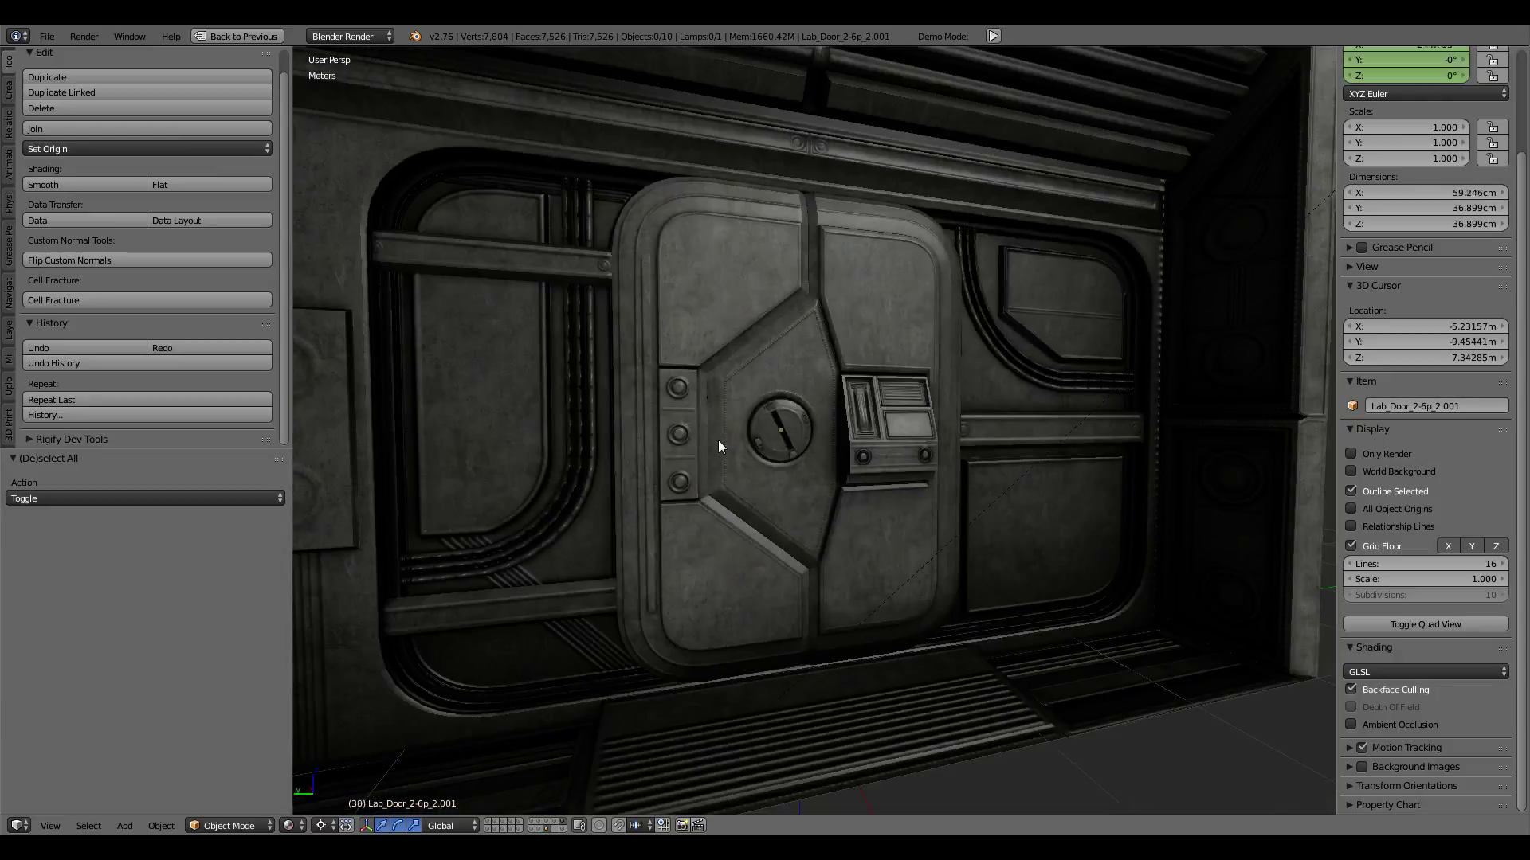
mouse_move(718, 441)
middle_mouse_down()
mouse_move(933, 461)
mouse_move(985, 432)
middle_mouse_up()
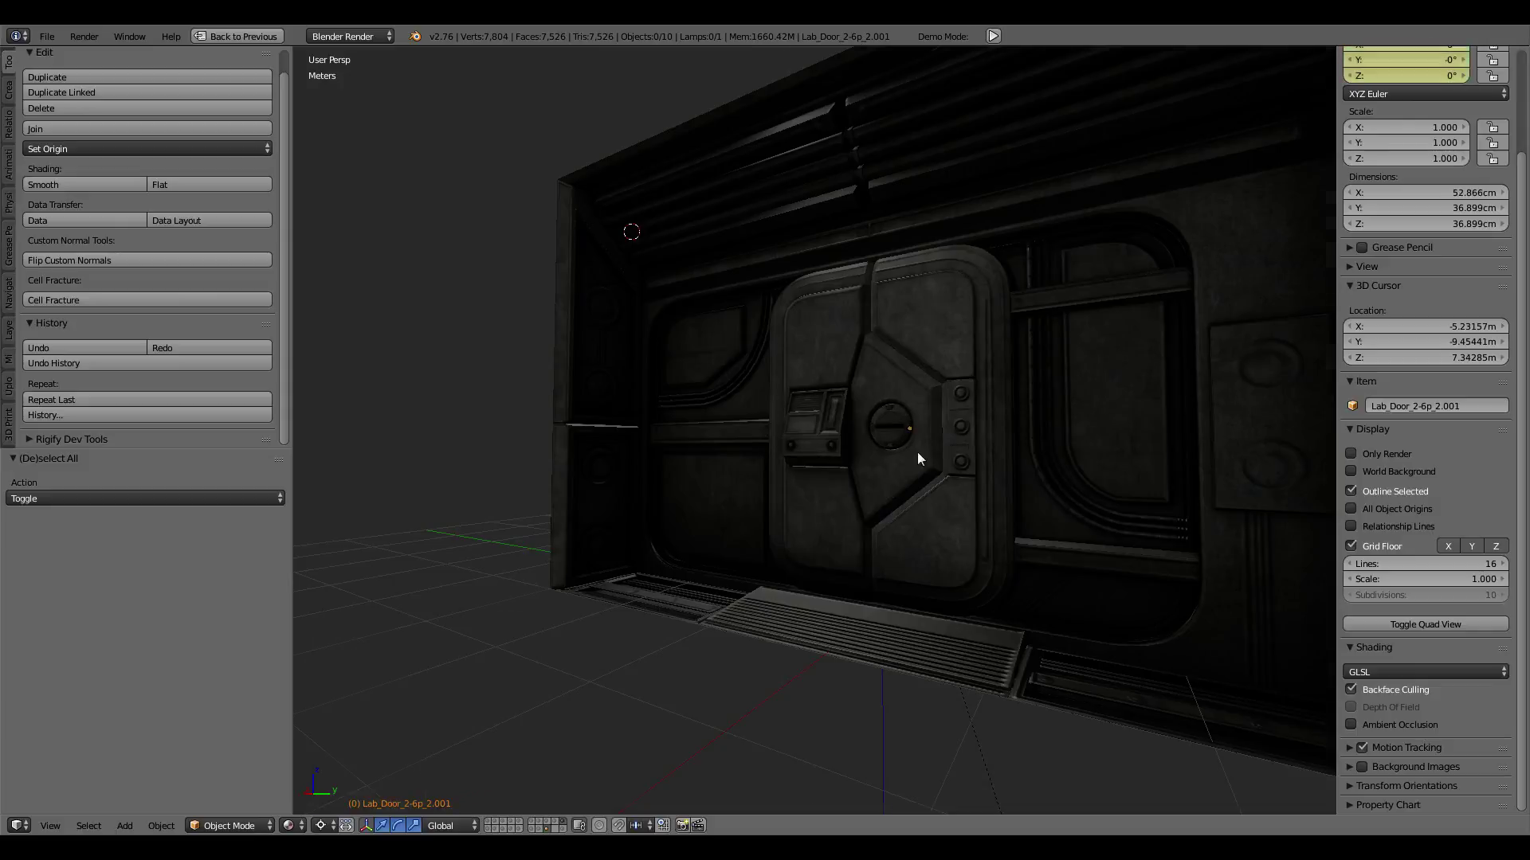
mouse_move(917, 451)
middle_mouse_down()
mouse_move(677, 423)
mouse_move(615, 356)
mouse_move(571, 444)
mouse_move(738, 458)
mouse_move(656, 396)
mouse_move(580, 274)
mouse_move(628, 325)
mouse_move(927, 327)
mouse_move(779, 356)
mouse_move(806, 349)
middle_mouse_up()
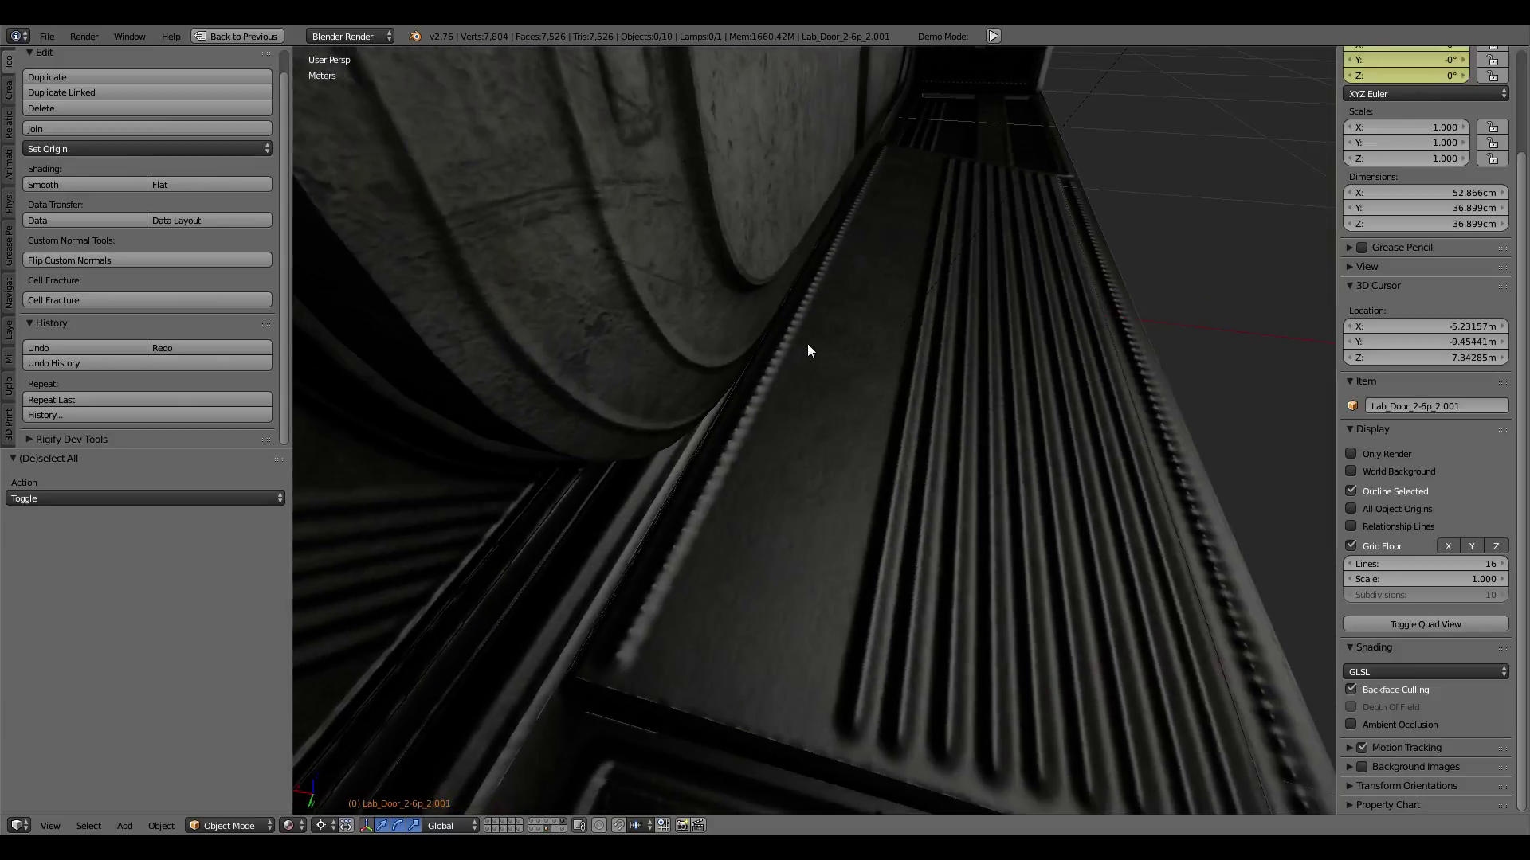
scroll(806, 348, "up", 3)
scroll(837, 326, "up", 3)
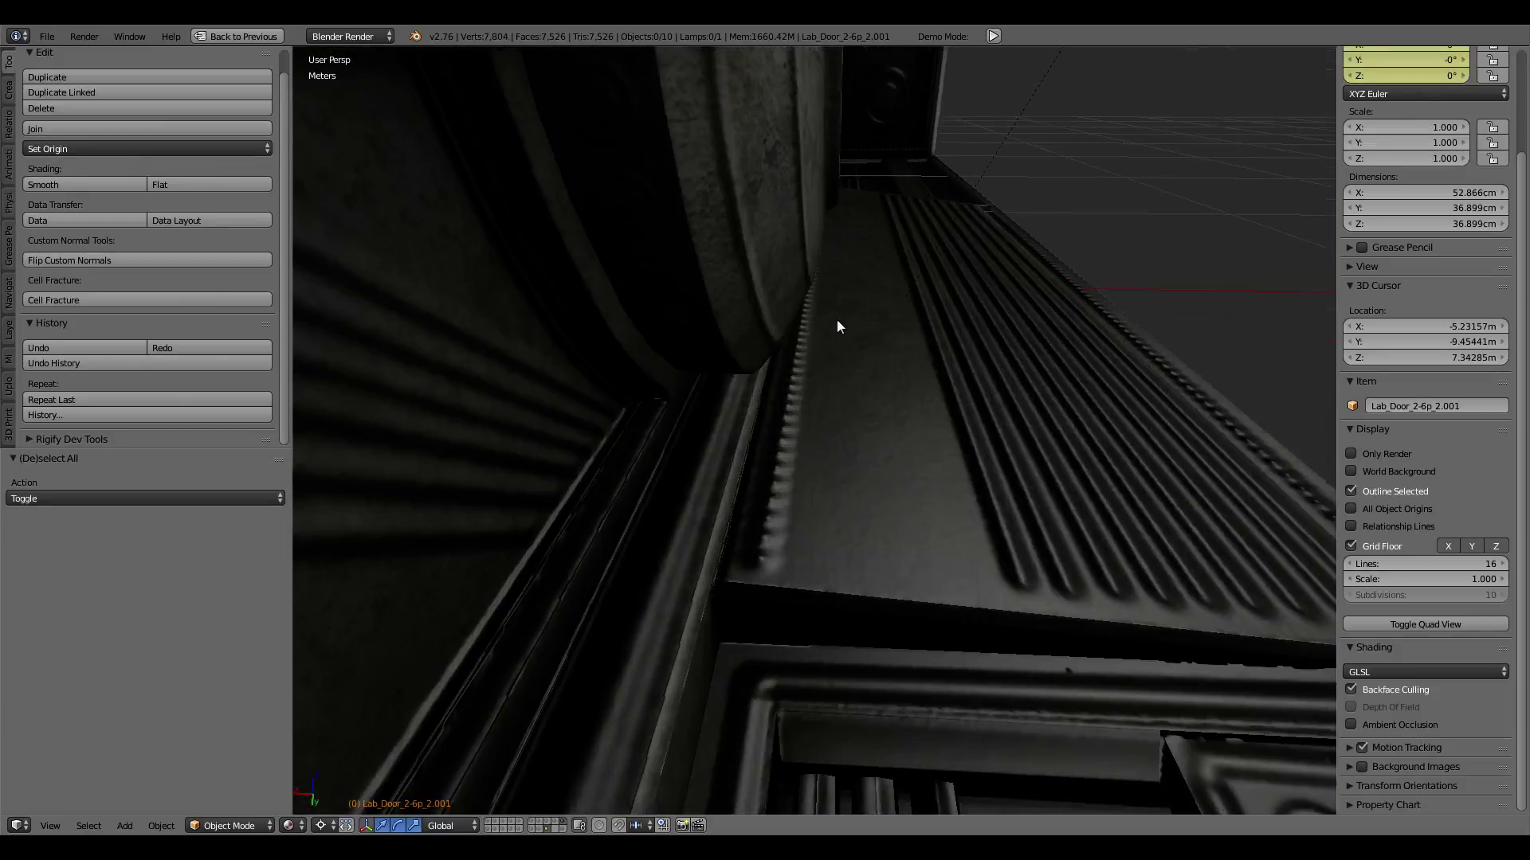
mouse_move(836, 326)
middle_mouse_down()
mouse_move(849, 315)
mouse_move(818, 330)
mouse_move(816, 308)
mouse_move(699, 351)
mouse_move(686, 389)
mouse_move(847, 491)
mouse_move(779, 433)
mouse_move(766, 428)
mouse_move(815, 468)
mouse_move(836, 516)
mouse_move(927, 351)
mouse_move(877, 605)
mouse_move(866, 552)
middle_mouse_up()
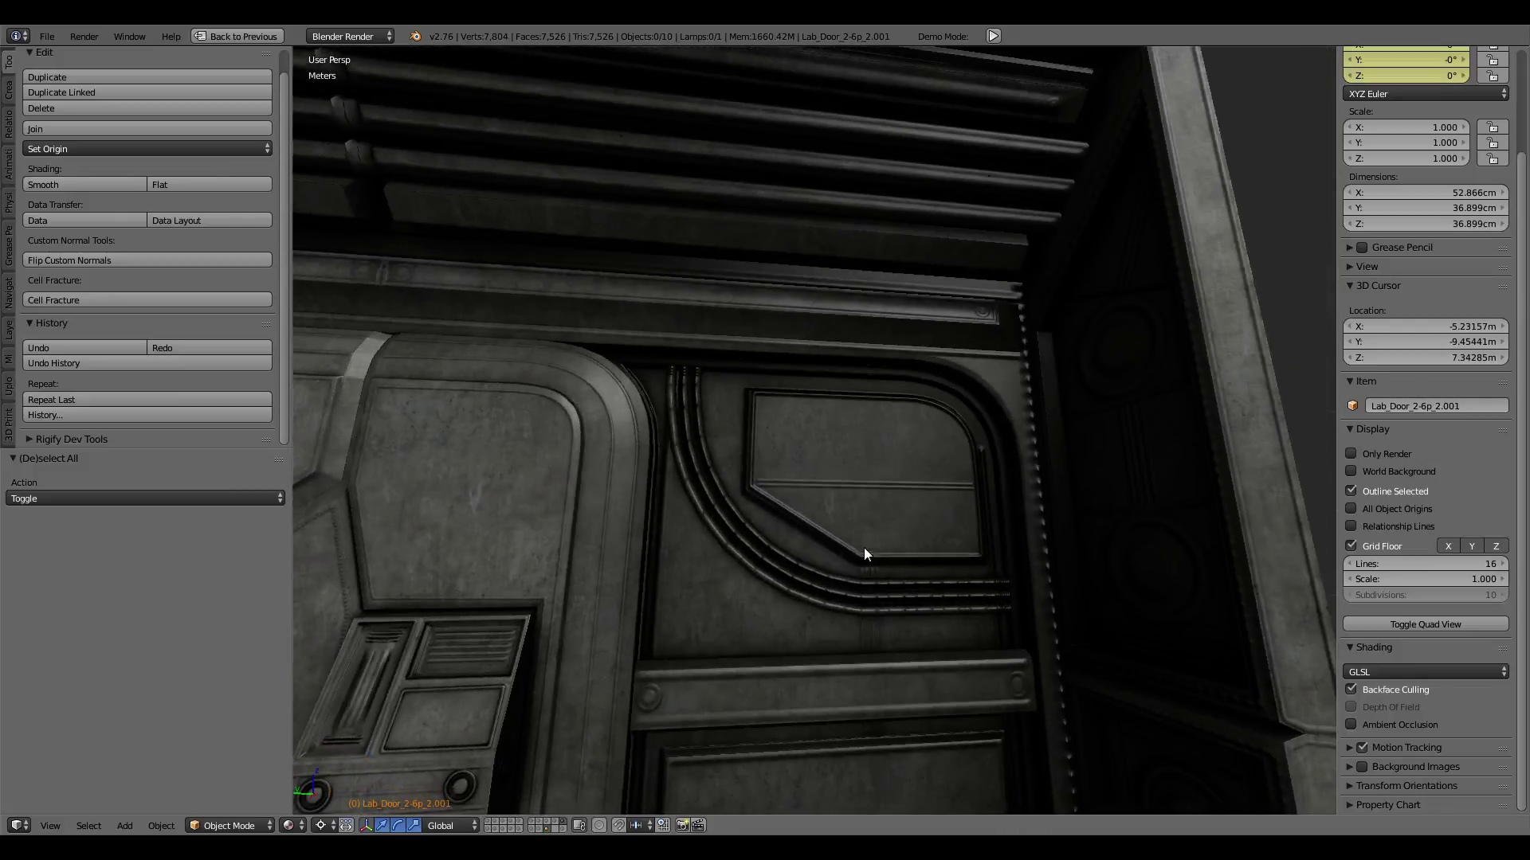